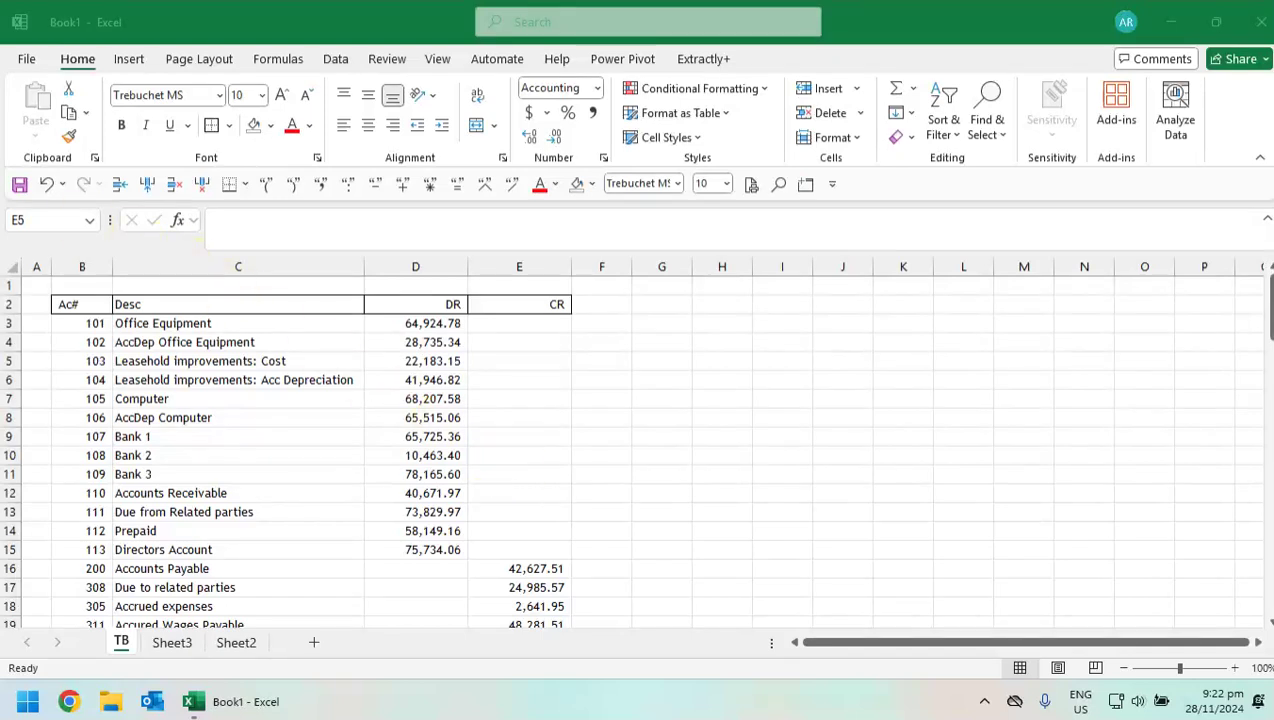
- Enter the formula +D3-E3 in F3 and fill it down through the last account, Corporation Tax
{"action": "left_click", "coordinate": [611, 327]}
{"action": "type", "text": "+"}
{"action": "left_click", "coordinate": [445, 326]}
{"action": "type", "text": "-"}
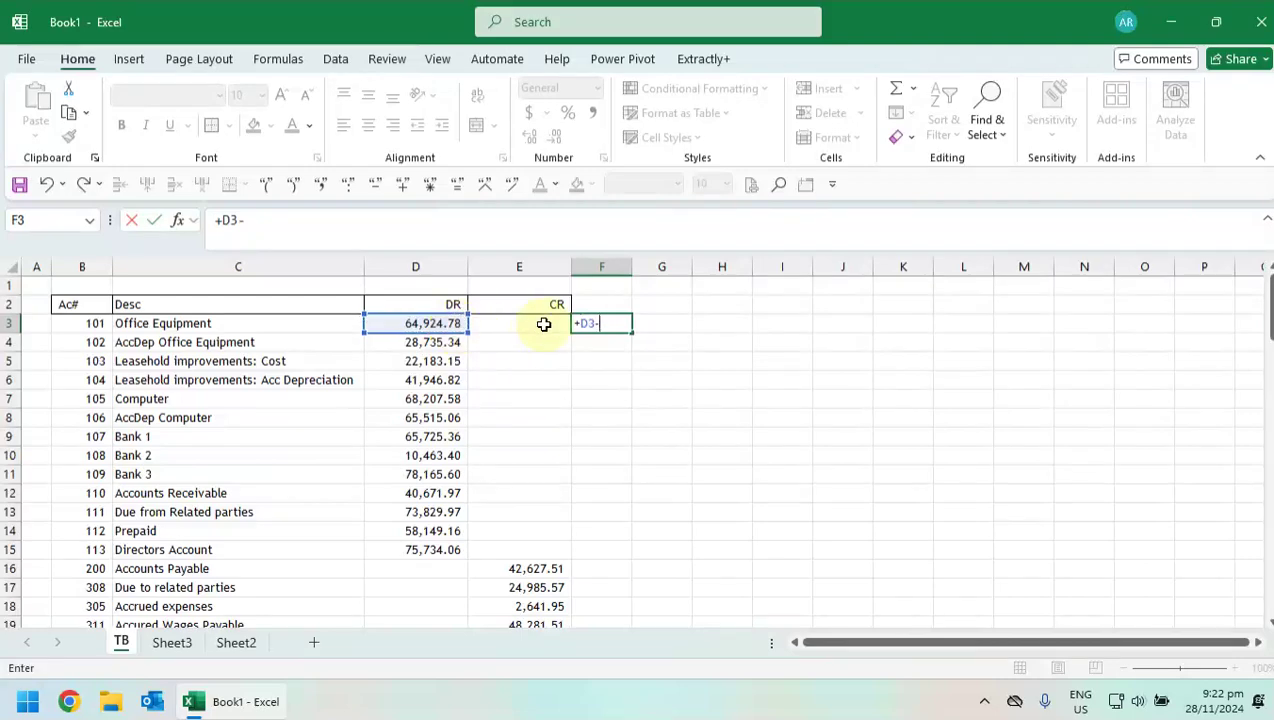
{"action": "left_click", "coordinate": [544, 324]}
{"action": "key", "text": "Return"}
{"action": "left_click", "coordinate": [612, 325]}
{"action": "double_click", "coordinate": [643, 335]}
{"action": "scroll", "coordinate": [648, 390], "scroll_direction": "down", "scroll_amount": 12}
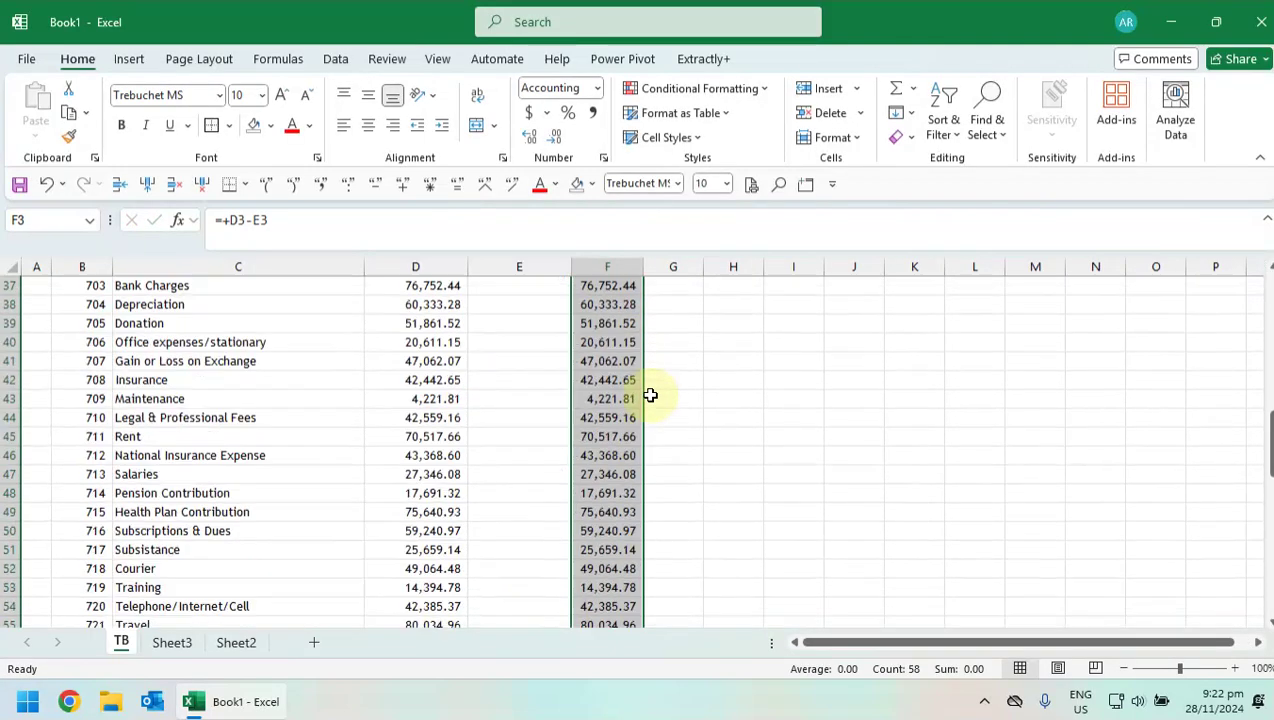
{"action": "scroll", "coordinate": [650, 396], "scroll_direction": "down", "scroll_amount": 3}
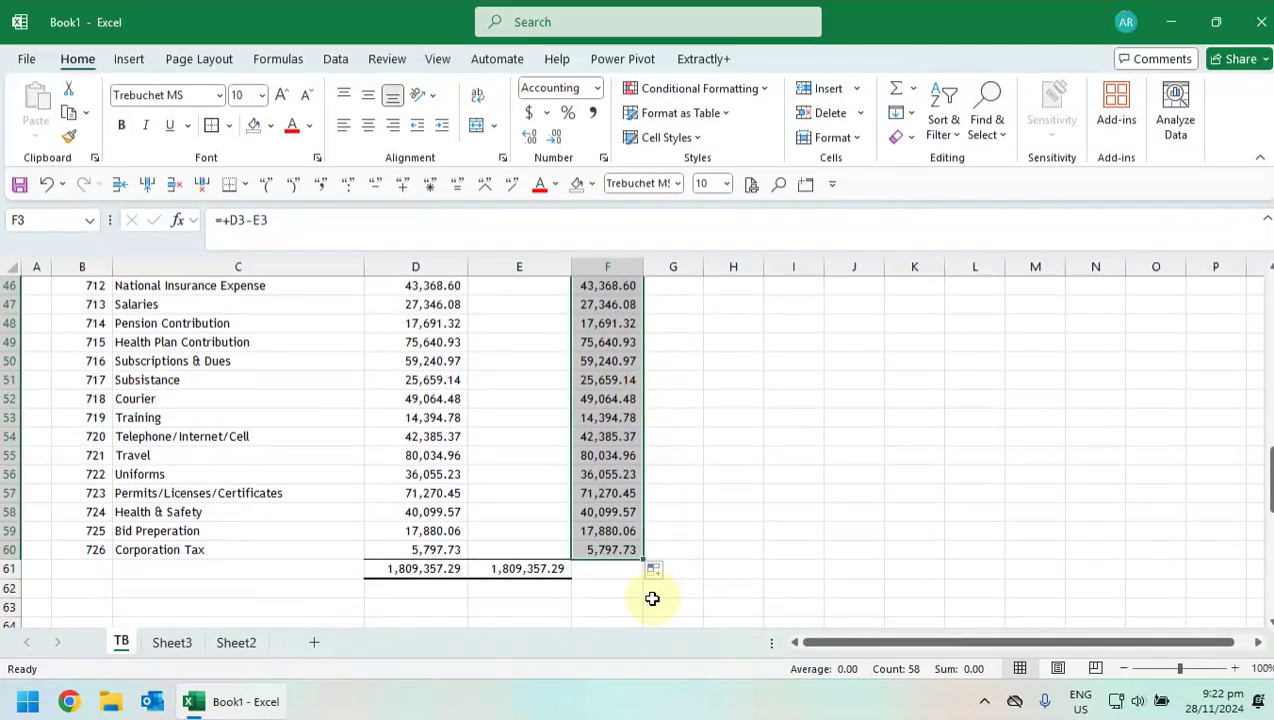
- Replace the debit-minus-credit formulas in F3:F60 with their values by pasting the copied range in place
{"action": "key", "text": "ctrl+c"}
{"action": "scroll", "coordinate": [660, 600], "scroll_direction": "up", "scroll_amount": 15}
{"action": "left_click", "coordinate": [665, 605]}
{"action": "key", "text": "ctrl+v"}
{"action": "left_click", "coordinate": [672, 615]}
{"action": "key", "text": "Escape"}
- Delete the DR and CR columns, D and E, from the trial balance
{"action": "left_click", "coordinate": [576, 323]}
{"action": "key", "text": "ctrl+shift+Down"}
{"action": "left_click_drag", "start_coordinate": [519, 266], "coordinate": [415, 266]}
{"action": "left_click", "coordinate": [202, 183]}
- Examine the single balance column across all trial balance accounts from first row to last
{"action": "scroll", "coordinate": [500, 417], "scroll_direction": "down", "scroll_amount": 2}
{"action": "scroll", "coordinate": [493, 430], "scroll_direction": "up", "scroll_amount": 2}
{"action": "scroll", "coordinate": [493, 430], "scroll_direction": "down", "scroll_amount": 13}
{"action": "scroll", "coordinate": [491, 436], "scroll_direction": "up", "scroll_amount": 10}
{"action": "scroll", "coordinate": [467, 422], "scroll_direction": "up", "scroll_amount": 4}
{"action": "scroll", "coordinate": [443, 409], "scroll_direction": "down", "scroll_amount": 7}
{"action": "scroll", "coordinate": [442, 459], "scroll_direction": "down", "scroll_amount": 2}
{"action": "scroll", "coordinate": [438, 463], "scroll_direction": "up", "scroll_amount": 10}
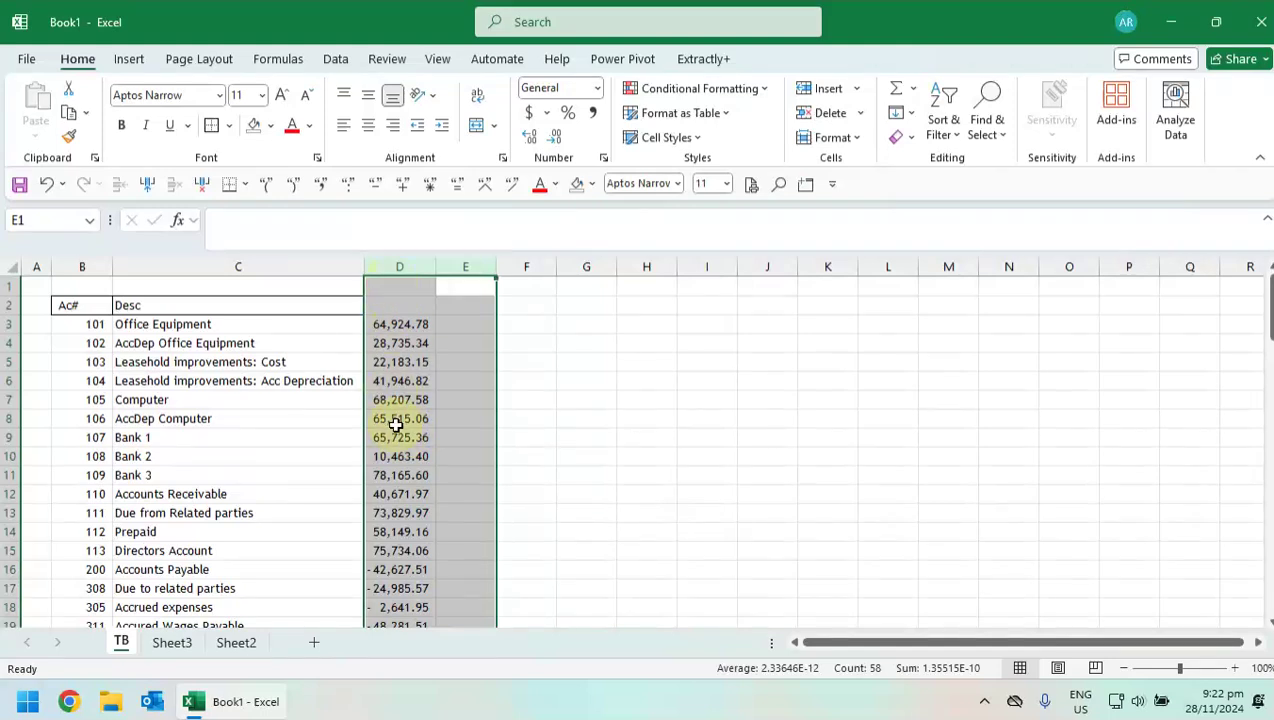
- Insert a SUM of D3:D60 in cell D1 above the balance column as a check total
{"action": "left_click", "coordinate": [405, 287]}
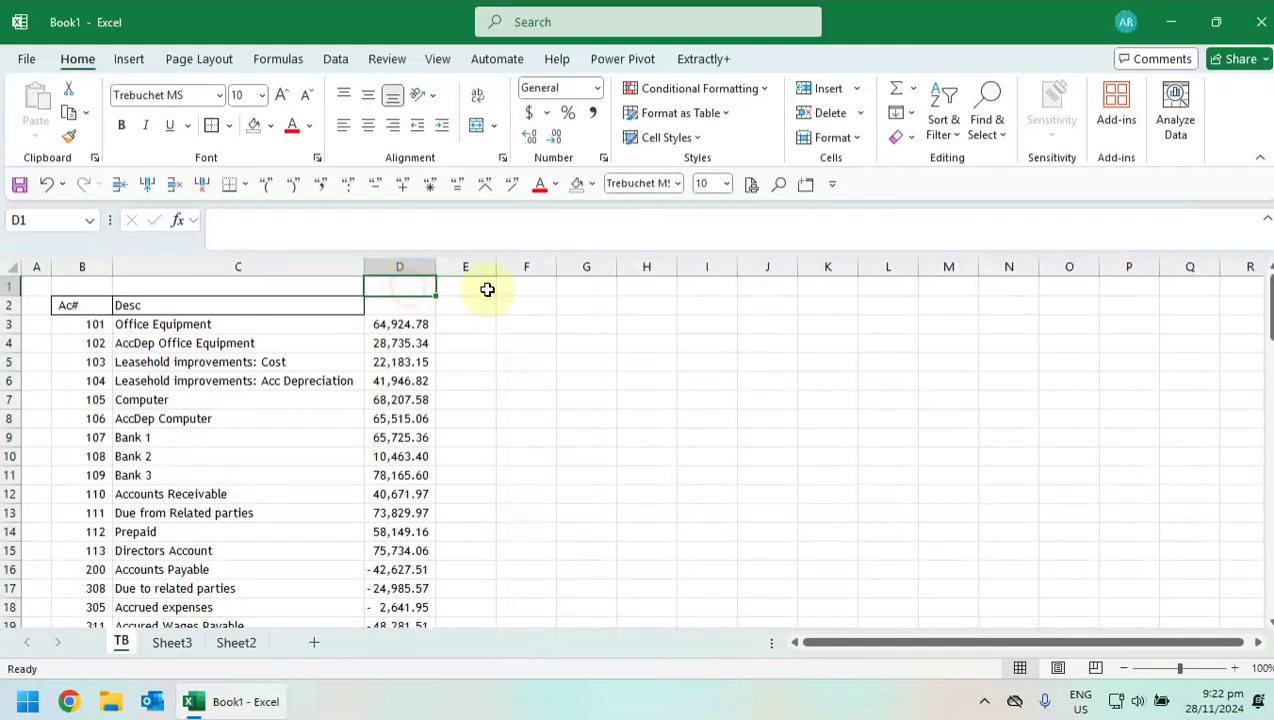
{"action": "left_click", "coordinate": [897, 90]}
{"action": "left_click_drag", "start_coordinate": [419, 333], "coordinate": [404, 589]}
{"action": "key", "text": "Return"}
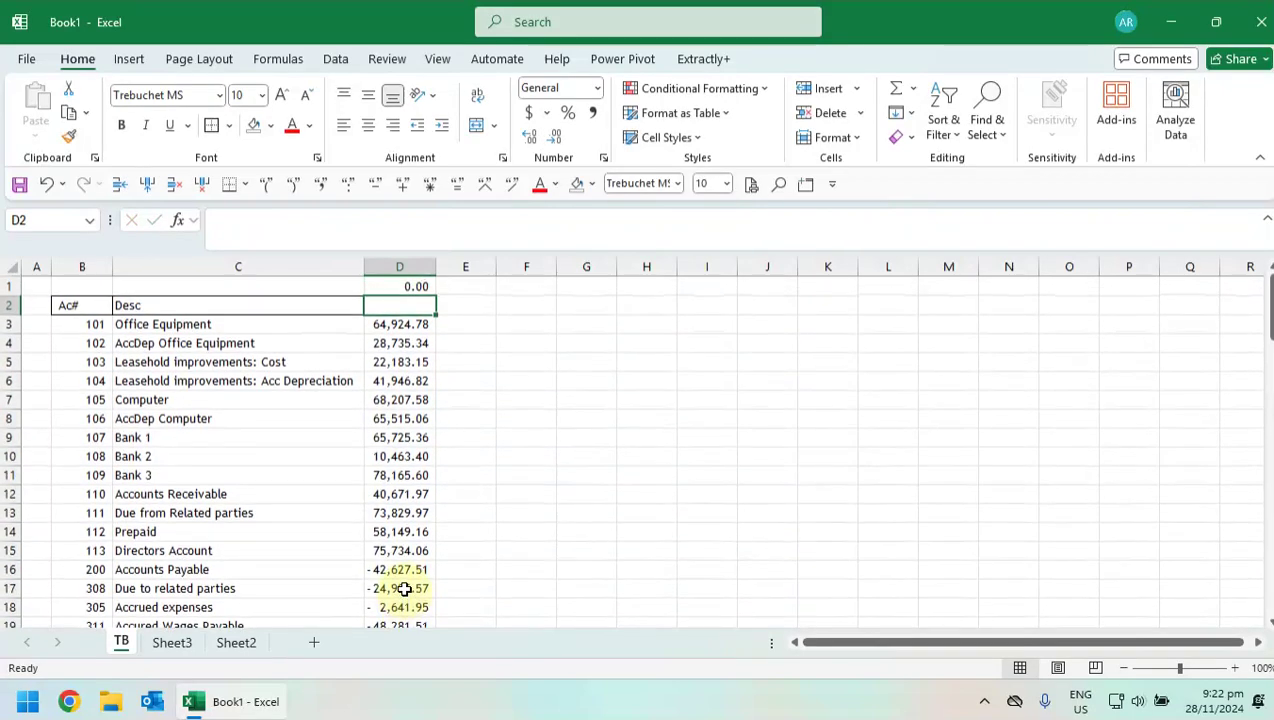
- Freeze the rows above row 3 so the check total and headings stay in view, and verify it along the list
{"action": "left_click", "coordinate": [9, 324]}
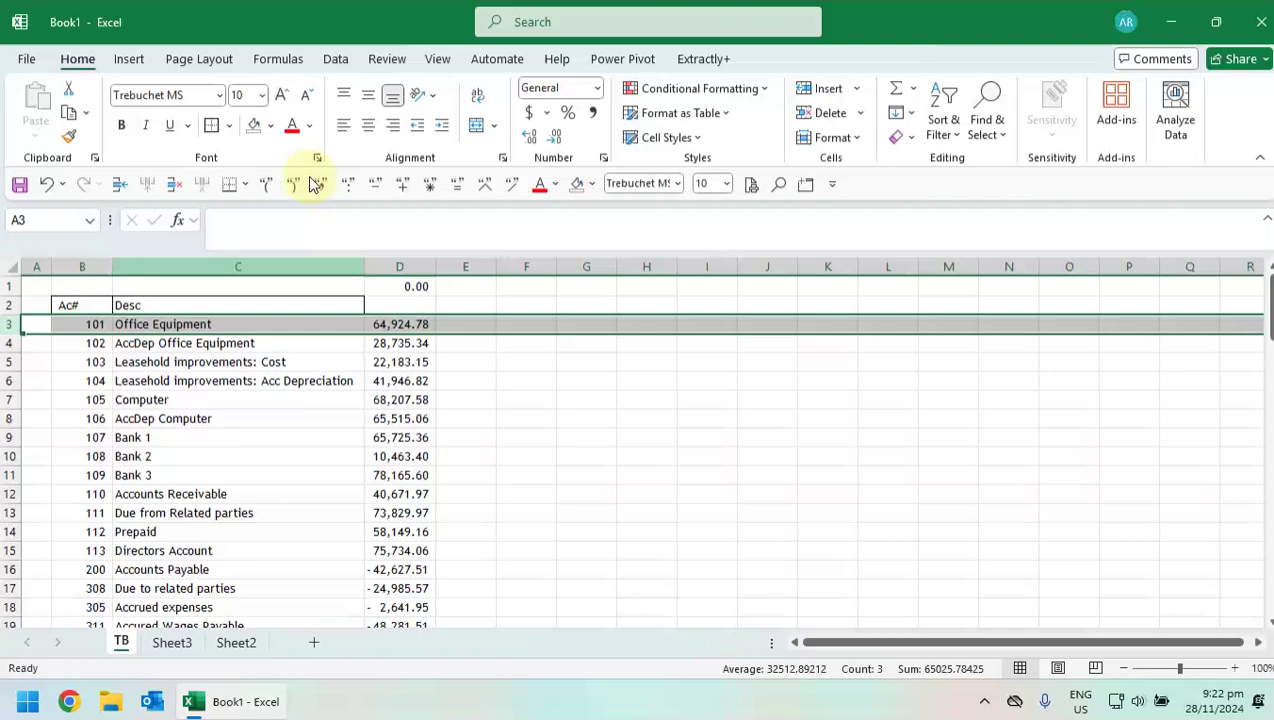
{"action": "left_click", "coordinate": [437, 58]}
{"action": "left_click", "coordinate": [953, 139]}
{"action": "left_click", "coordinate": [927, 162]}
{"action": "left_click", "coordinate": [578, 454]}
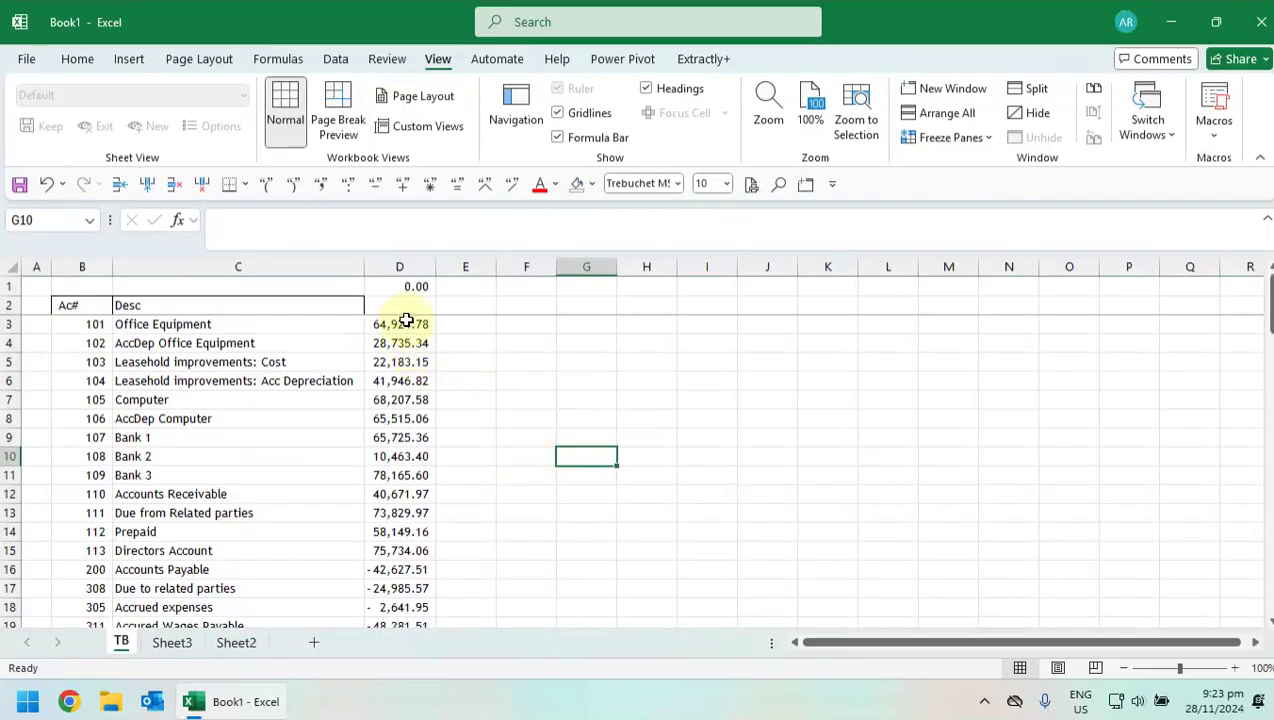
{"action": "left_click", "coordinate": [405, 306]}
{"action": "scroll", "coordinate": [430, 400], "scroll_direction": "down", "scroll_amount": 13}
{"action": "scroll", "coordinate": [432, 417], "scroll_direction": "down", "scroll_amount": 6}
{"action": "scroll", "coordinate": [432, 420], "scroll_direction": "up", "scroll_amount": 14}
{"action": "scroll", "coordinate": [497, 447], "scroll_direction": "up", "scroll_amount": 5}
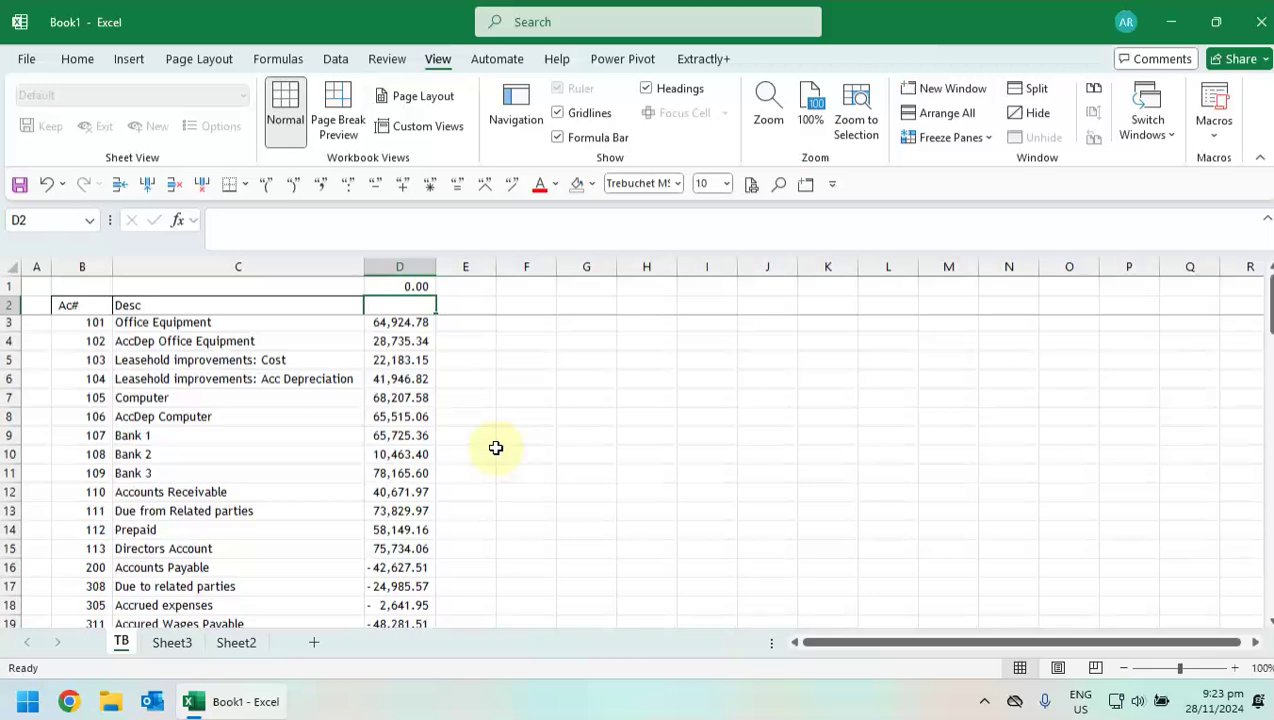
- Enter 2024 as a text heading in D2 by prefixing it with an apostrophe
{"action": "left_click", "coordinate": [403, 288]}
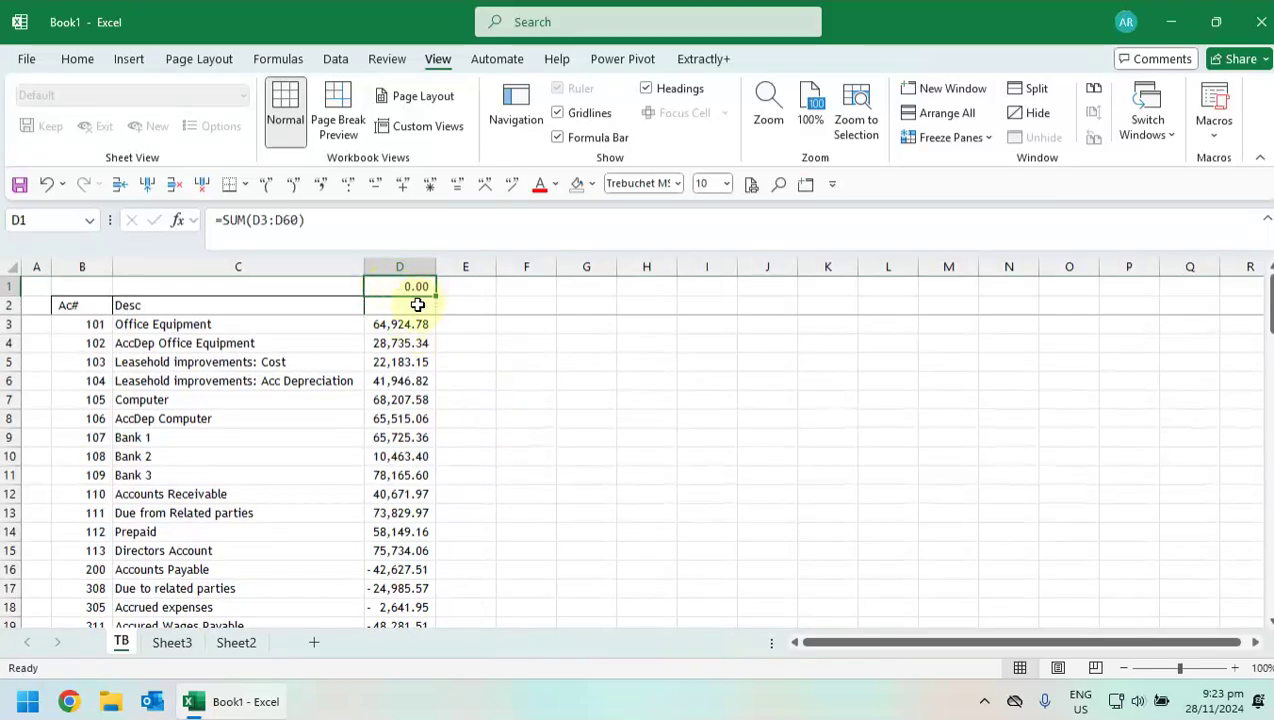
{"action": "key", "text": "Down"}
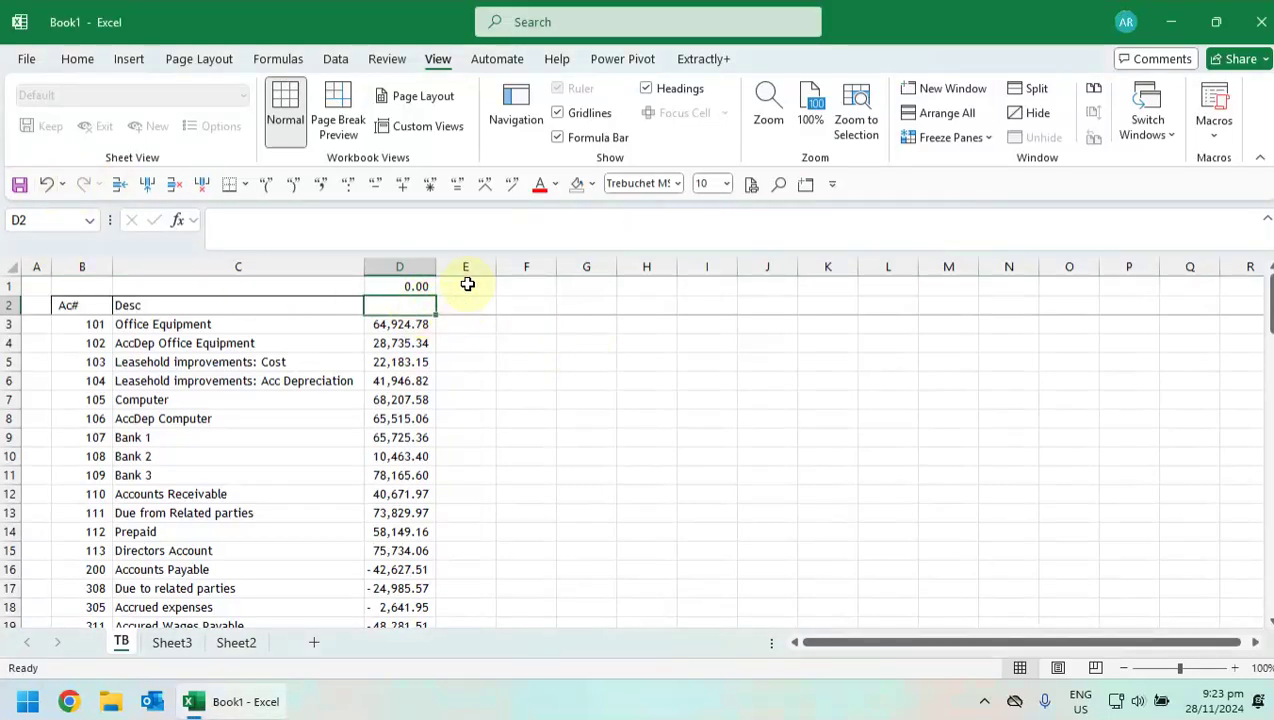
{"action": "type", "text": "20"}
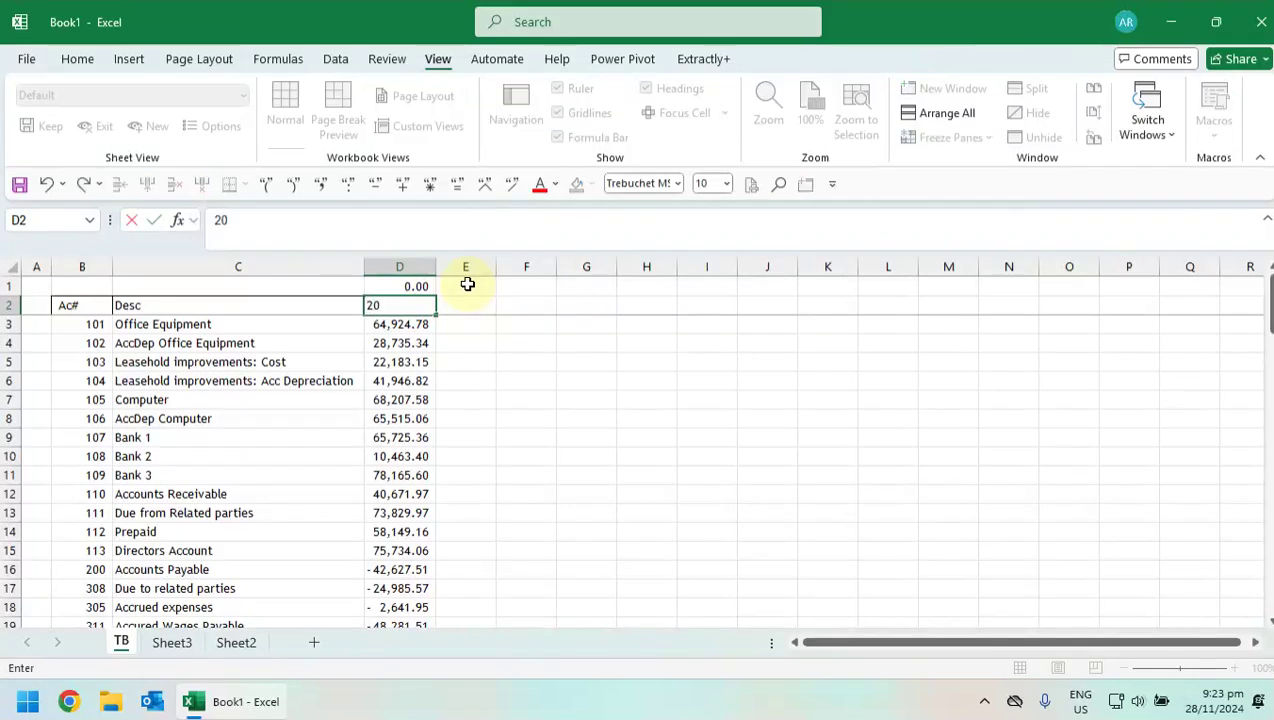
{"action": "type", "text": "24"}
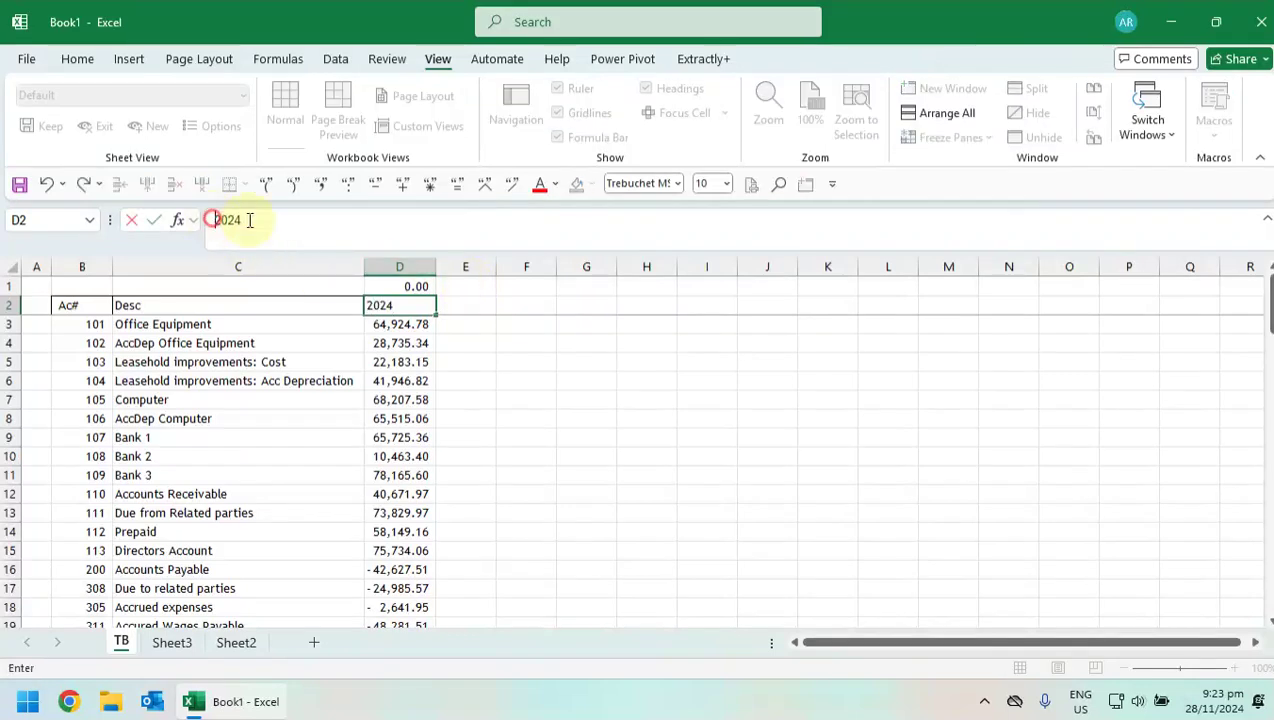
{"action": "left_click", "coordinate": [272, 219]}
{"action": "key", "text": "Home"}
{"action": "type", "text": "'"}
{"action": "key", "text": "Return"}
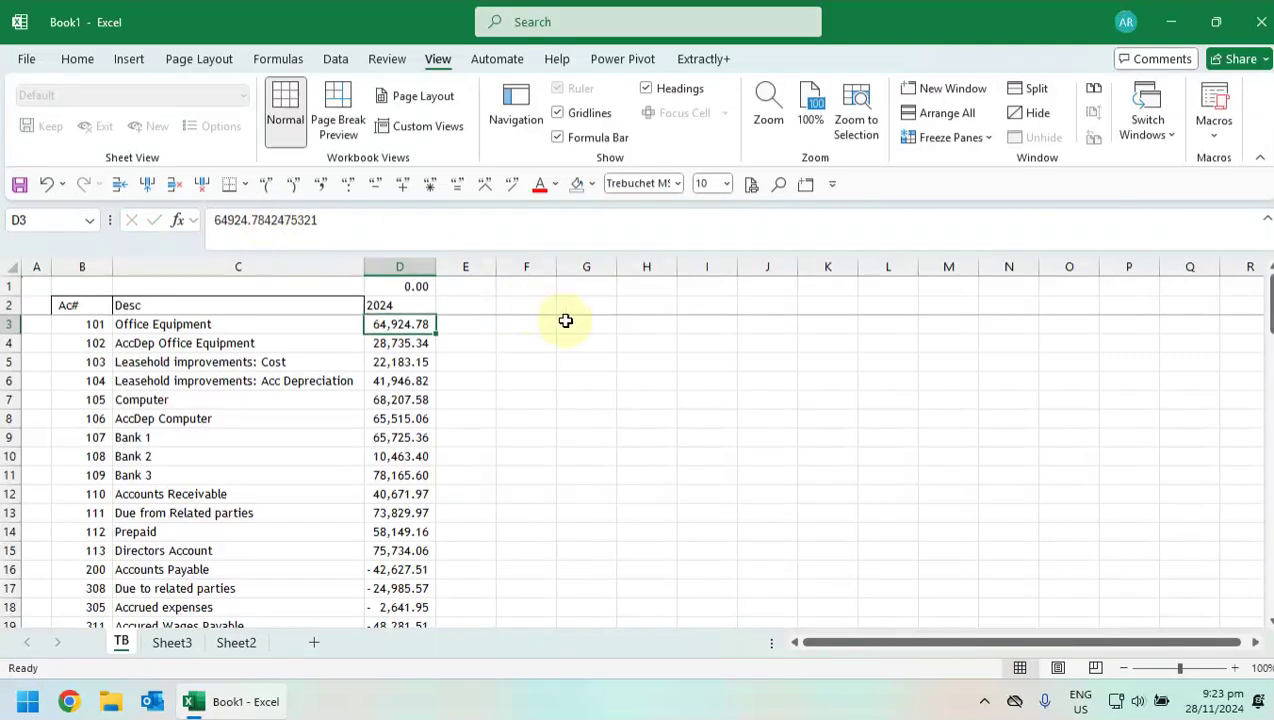
- Right-align the 2024 heading in D2 over the balances
{"action": "left_click", "coordinate": [425, 304]}
{"action": "left_click", "coordinate": [78, 60]}
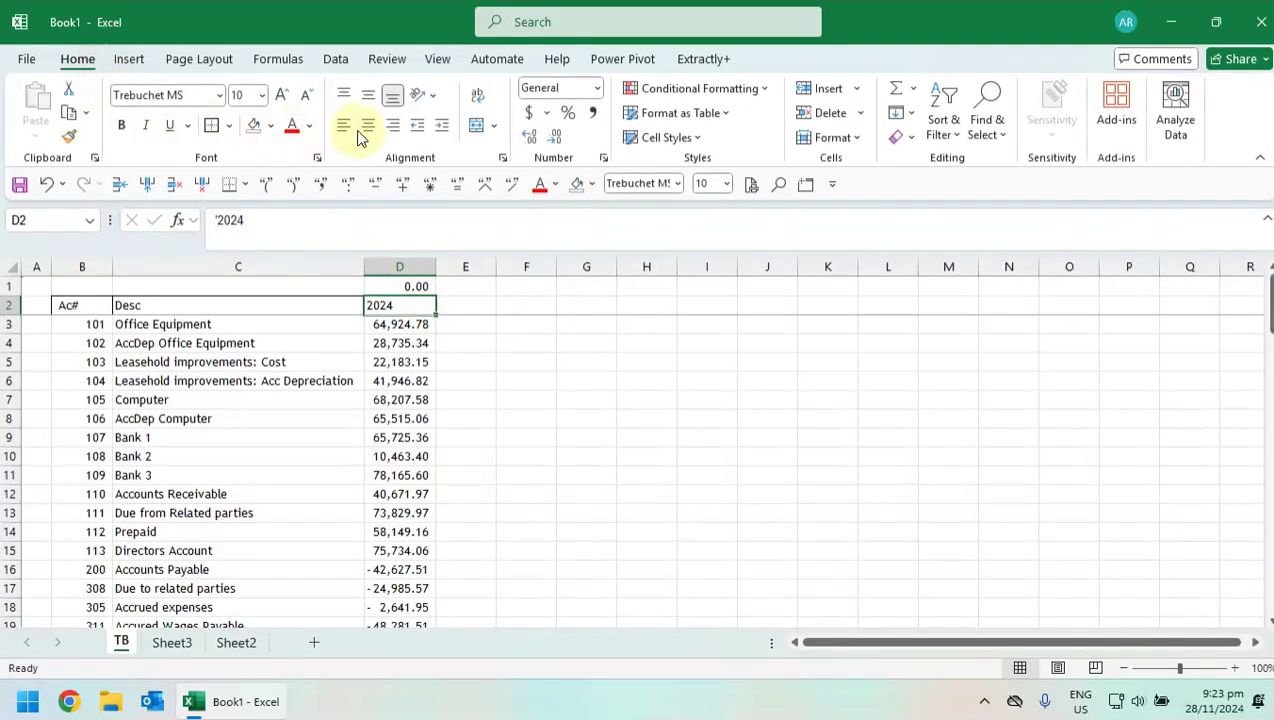
{"action": "left_click", "coordinate": [391, 126]}
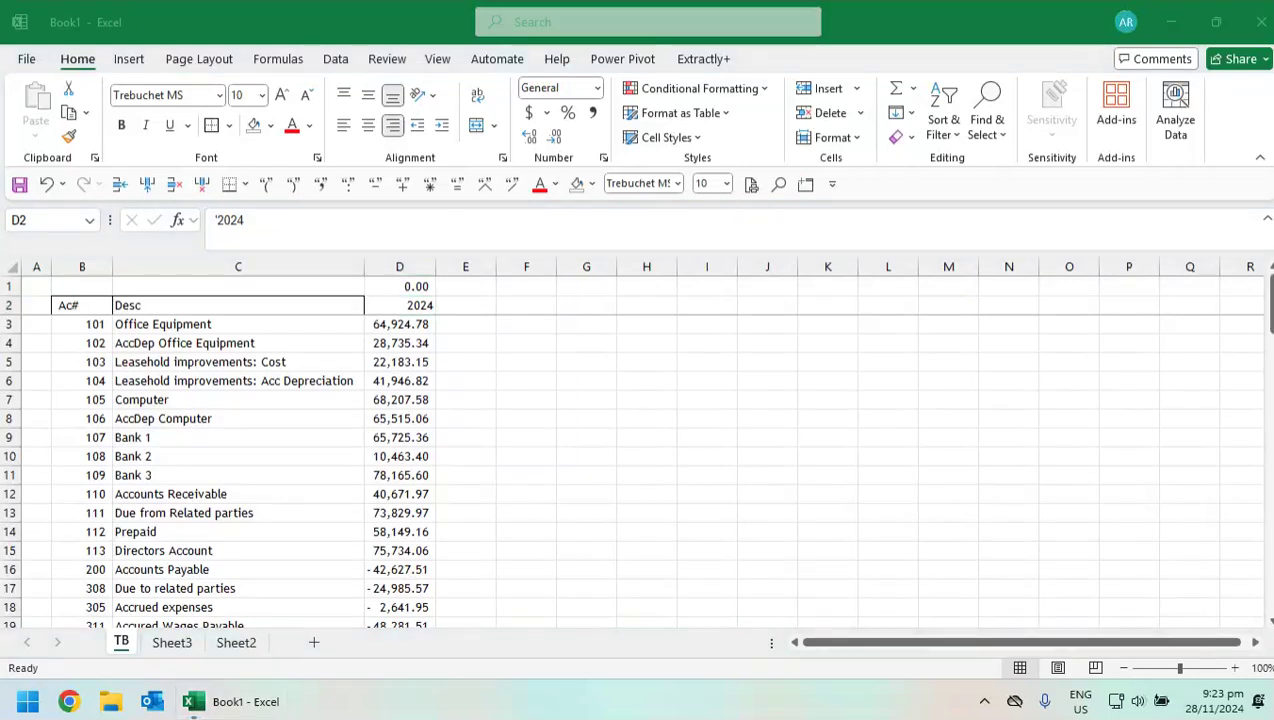
- Paste the three copied adjusting journal entries beside the trial balance starting at G5, and widen column J to fit the amounts
{"action": "key", "text": "ctrl+c"}
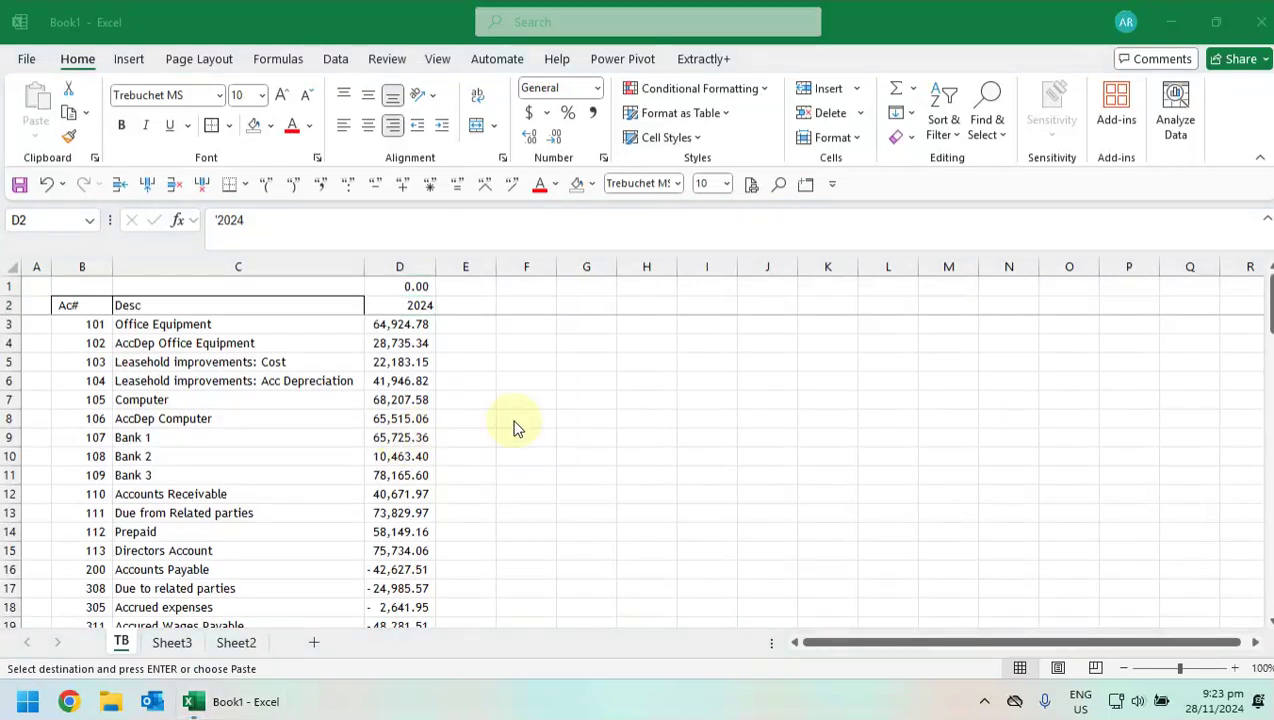
{"action": "left_click", "coordinate": [597, 360]}
{"action": "key", "text": "ctrl+v"}
{"action": "left_click", "coordinate": [730, 440]}
{"action": "left_click_drag", "start_coordinate": [805, 267], "coordinate": [810, 267]}
- Review the computer depreciation journal entry and autofit column I to its account descriptions
{"action": "left_click", "coordinate": [705, 402]}
{"action": "left_click", "coordinate": [646, 402]}
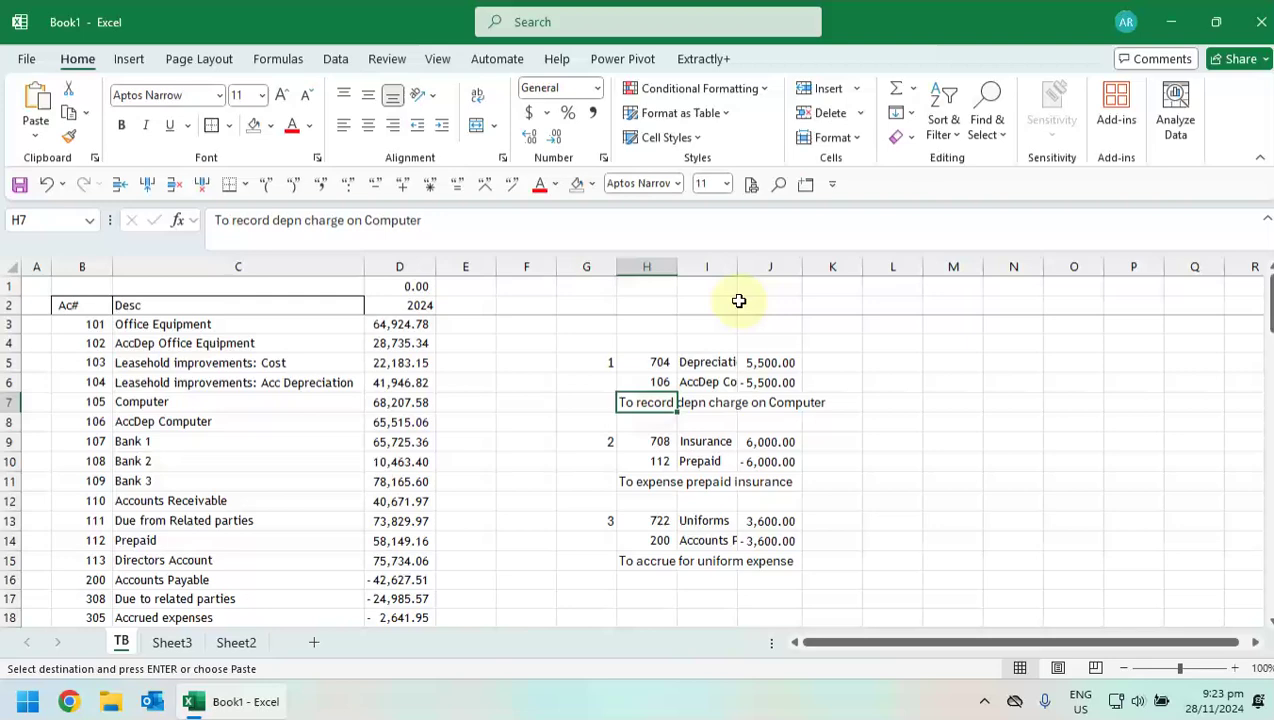
{"action": "left_click", "coordinate": [704, 366]}
{"action": "left_click", "coordinate": [645, 360]}
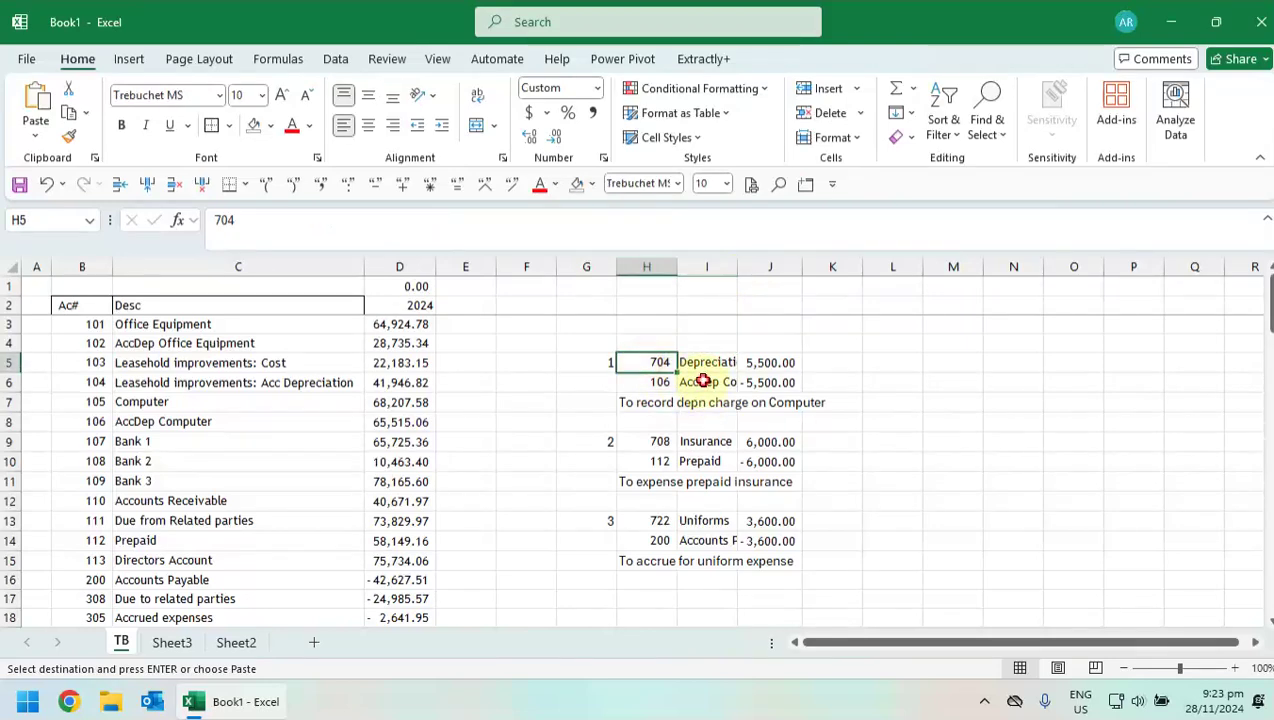
{"action": "left_click", "coordinate": [704, 381]}
{"action": "double_click", "coordinate": [738, 267]}
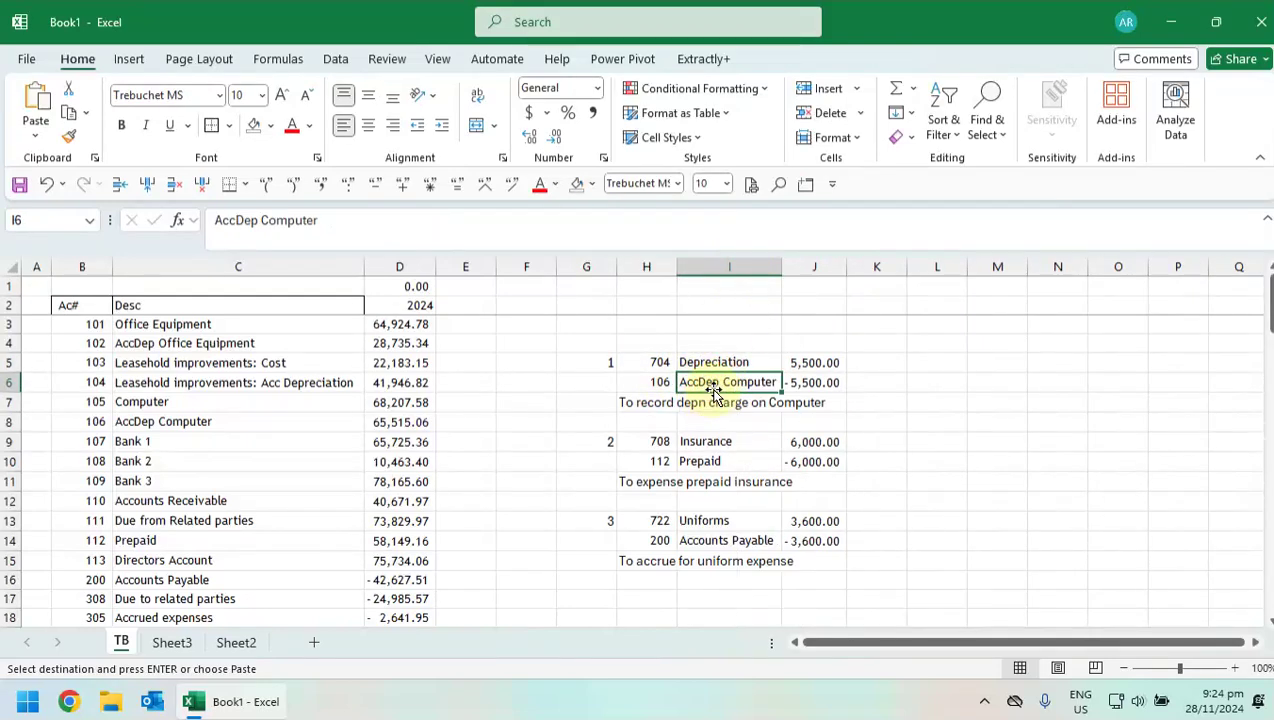
- Examine the debit and credit lines of the prepaid insurance and uniform accrual journal entries
{"action": "left_click", "coordinate": [648, 484]}
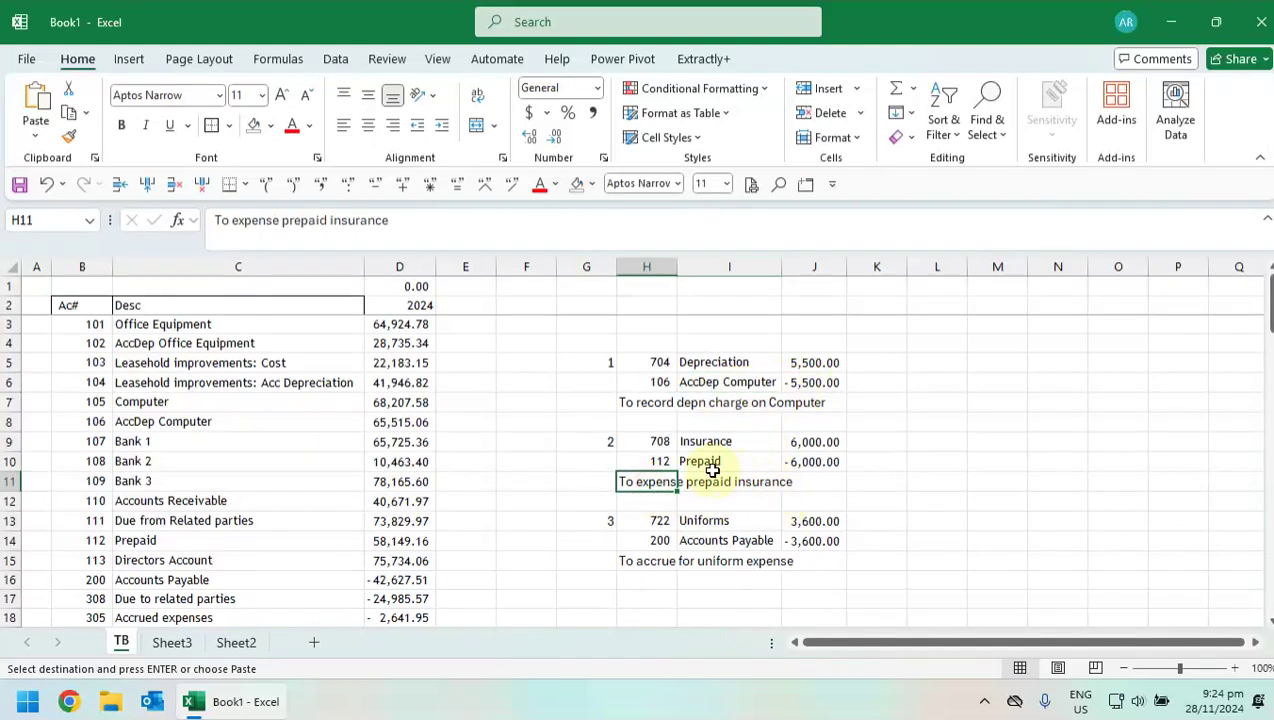
{"action": "left_click_drag", "start_coordinate": [648, 444], "coordinate": [805, 443]}
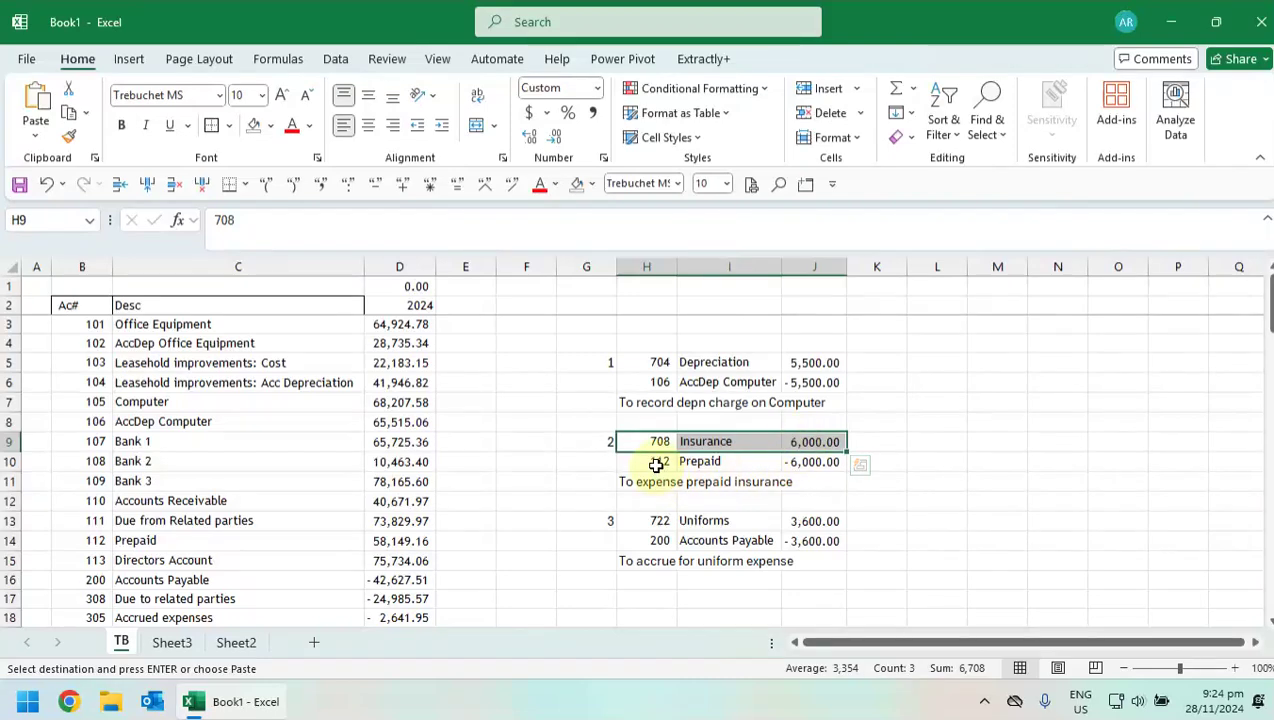
{"action": "left_click_drag", "start_coordinate": [654, 463], "coordinate": [819, 463]}
{"action": "scroll", "coordinate": [816, 464], "scroll_direction": "down", "scroll_amount": 1}
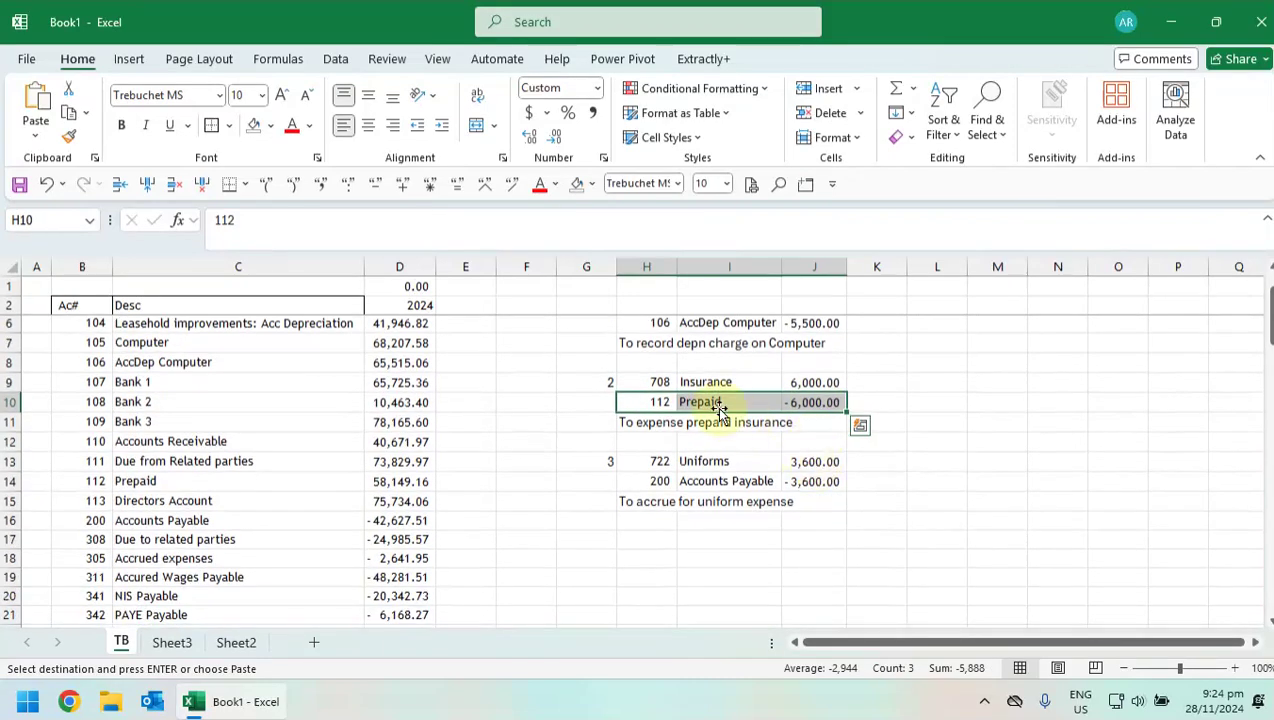
{"action": "left_click", "coordinate": [651, 507]}
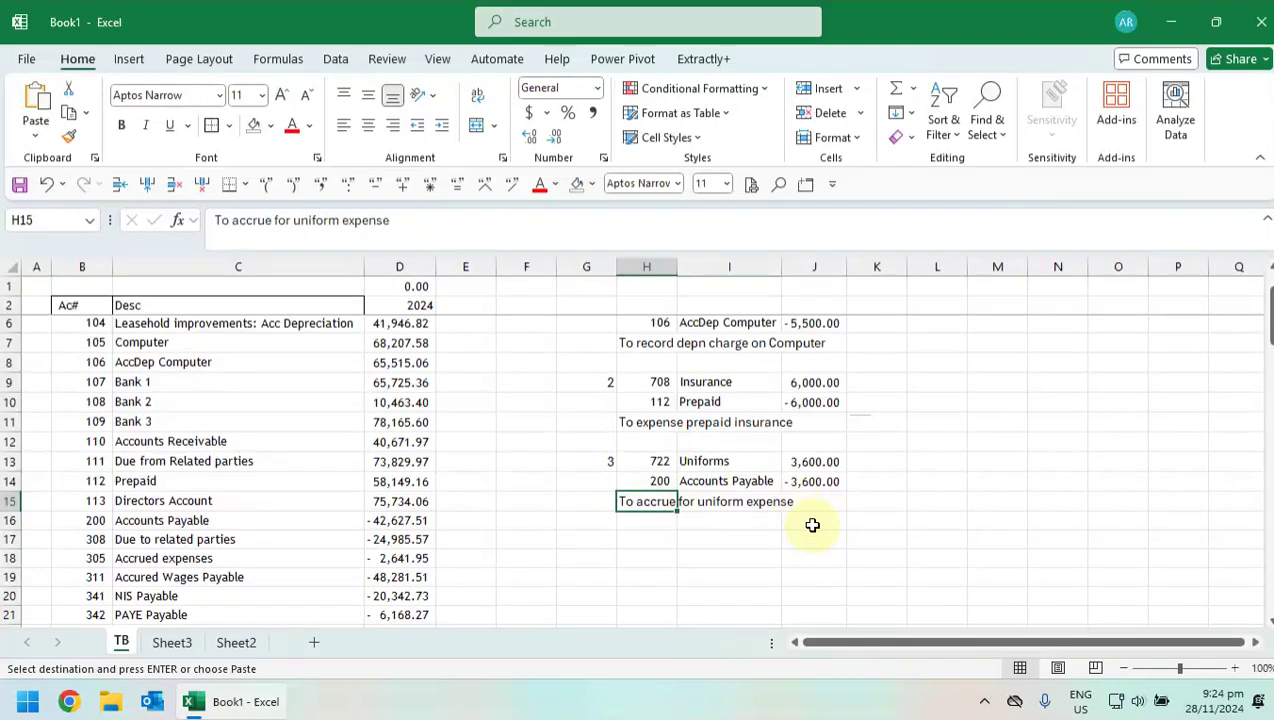
{"action": "left_click_drag", "start_coordinate": [643, 465], "coordinate": [788, 464]}
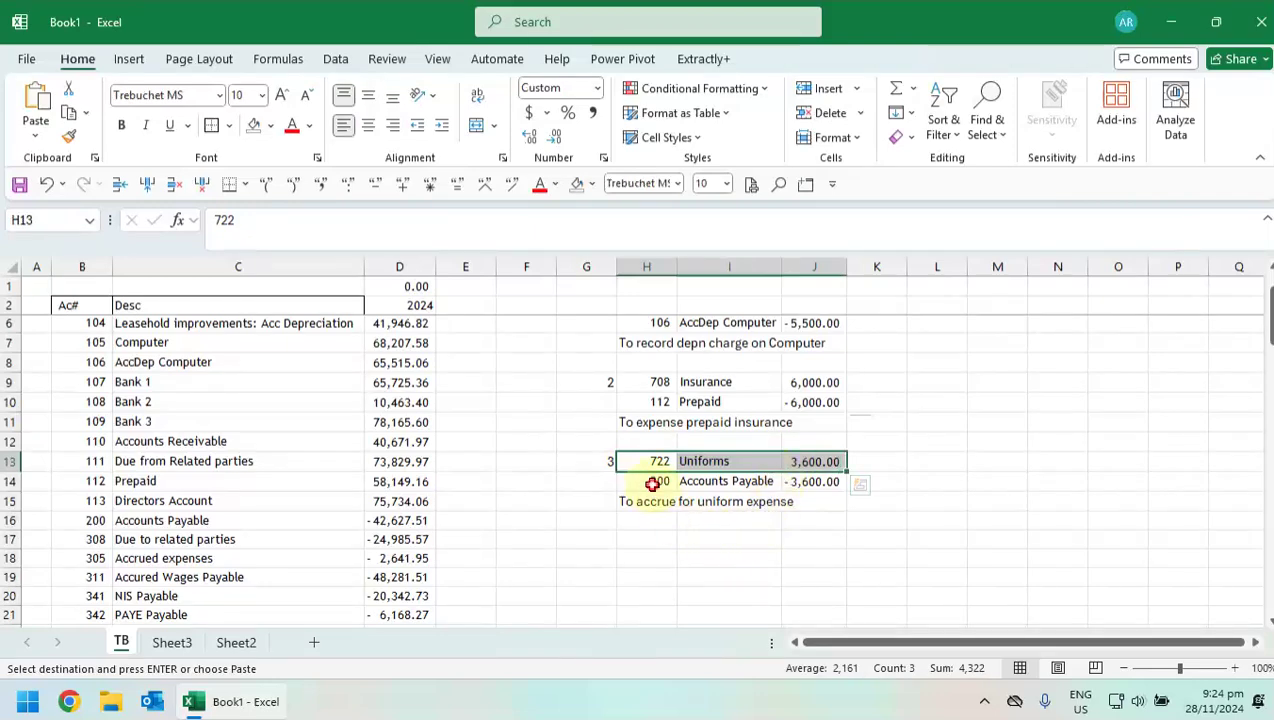
{"action": "left_click_drag", "start_coordinate": [651, 484], "coordinate": [810, 482]}
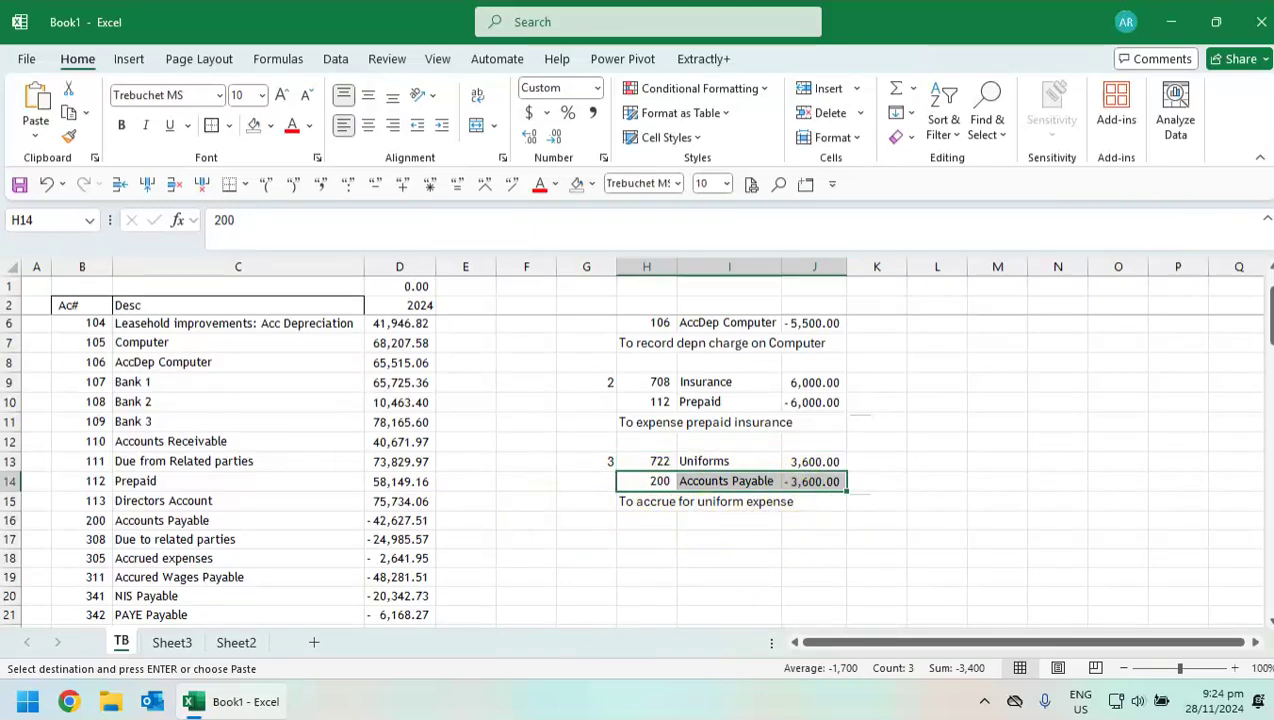
{"action": "scroll", "coordinate": [597, 427], "scroll_direction": "up", "scroll_amount": 1}
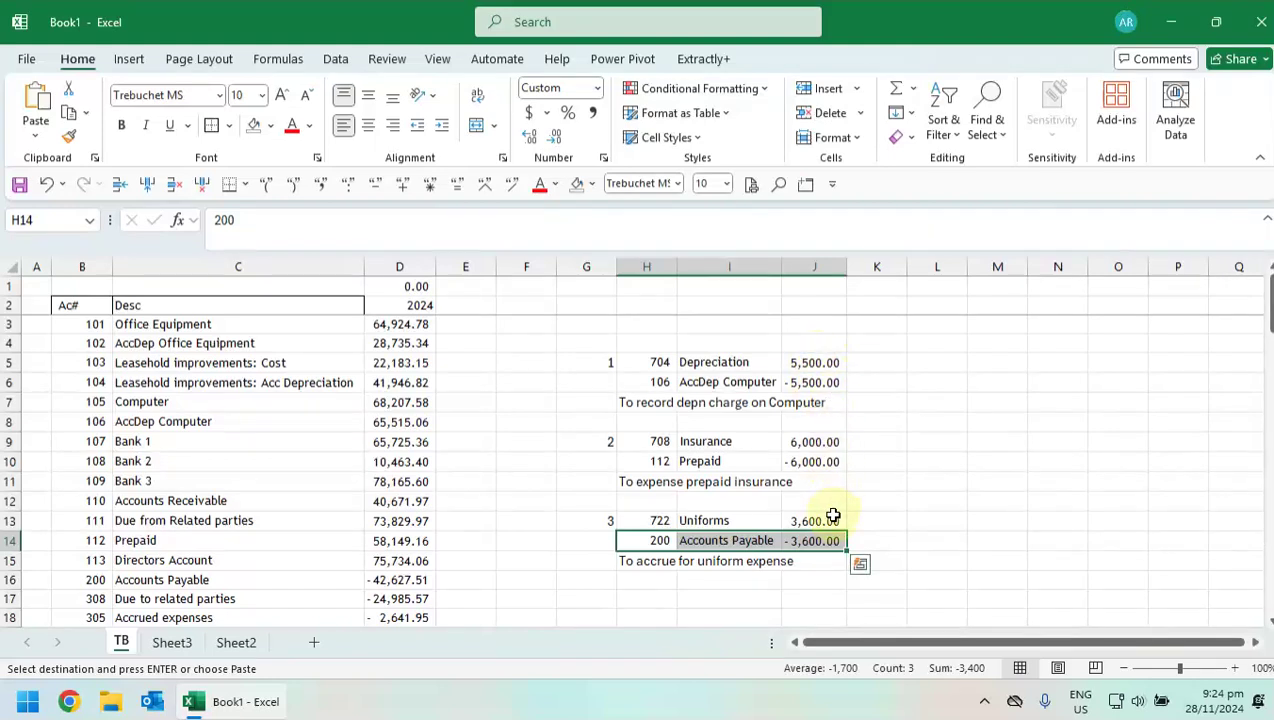
{"action": "left_click", "coordinate": [815, 461]}
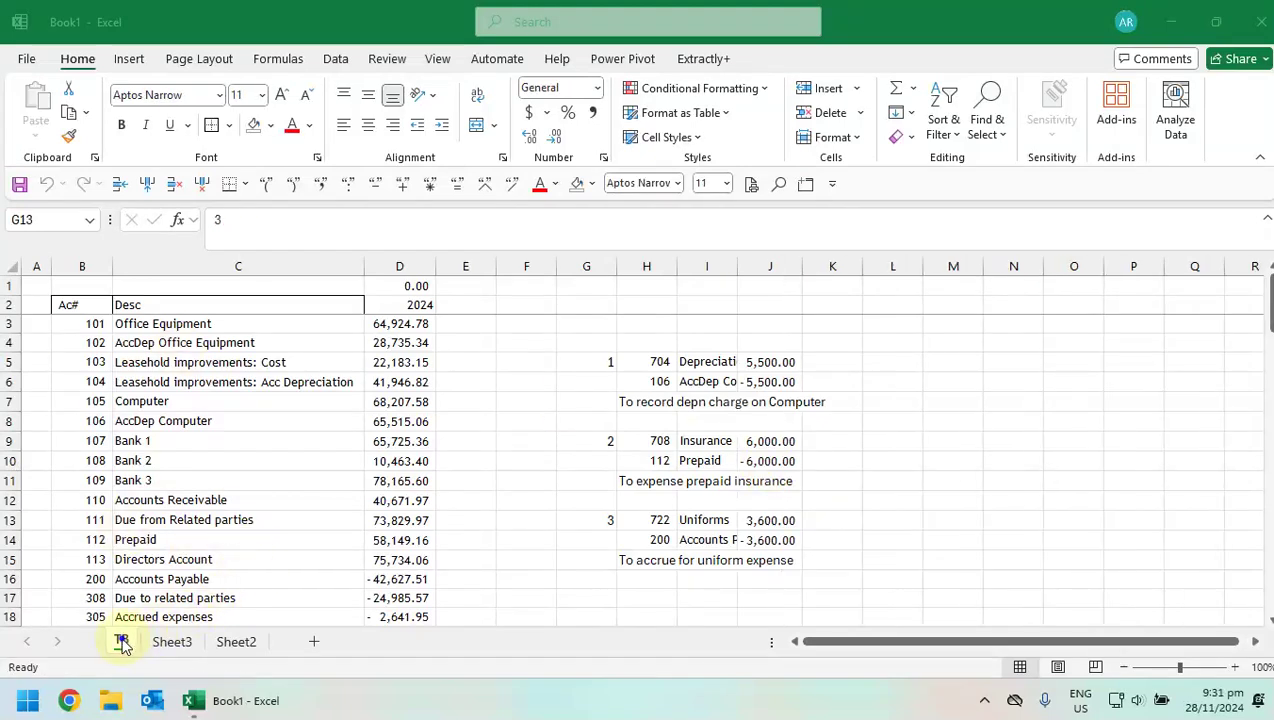
- Insert a new worksheet before the TB sheet and name it adj
{"action": "left_click", "coordinate": [121, 643]}
{"action": "right_click", "coordinate": [121, 643]}
{"action": "left_click", "coordinate": [193, 358]}
{"action": "double_click", "coordinate": [60, 282]}
{"action": "double_click", "coordinate": [134, 641]}
{"action": "type", "text": "adj"}
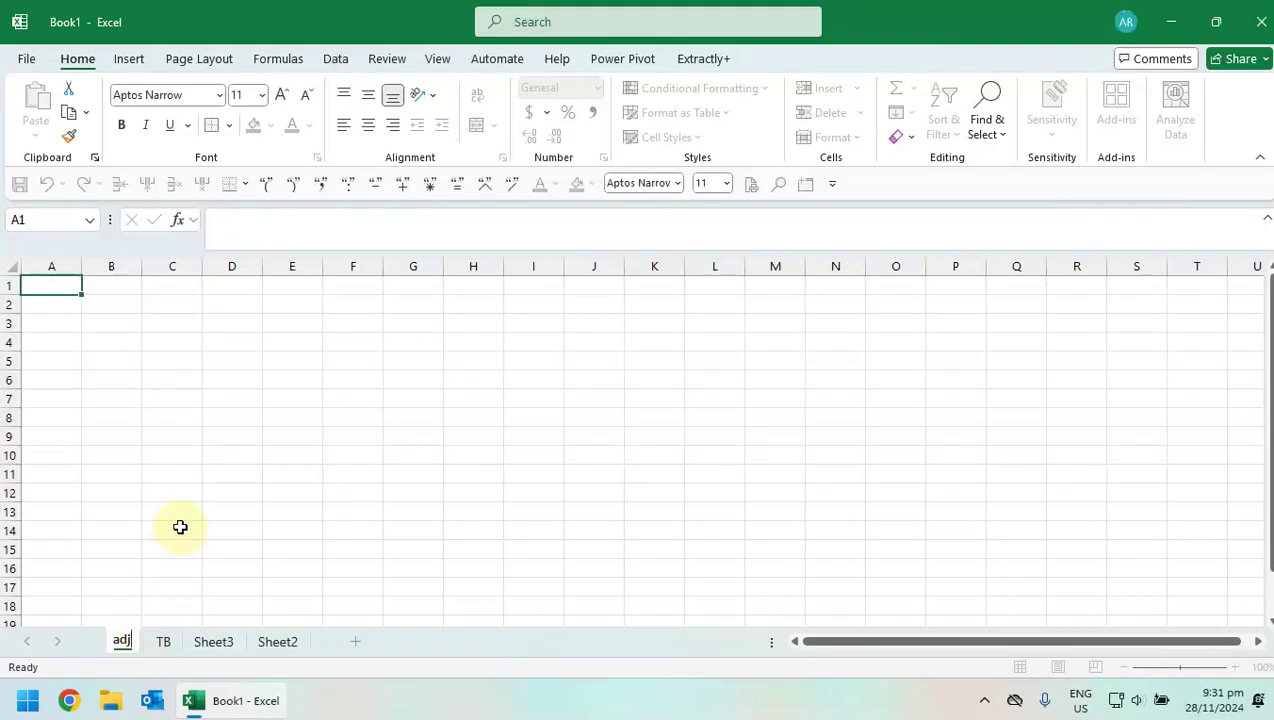
{"action": "left_click", "coordinate": [176, 528]}
- Copy the journal entries in G5:J15 of the TB sheet to A3 of the adj sheet, and widen column D for the amounts
{"action": "left_click", "coordinate": [163, 641]}
{"action": "left_click_drag", "start_coordinate": [603, 364], "coordinate": [773, 553]}
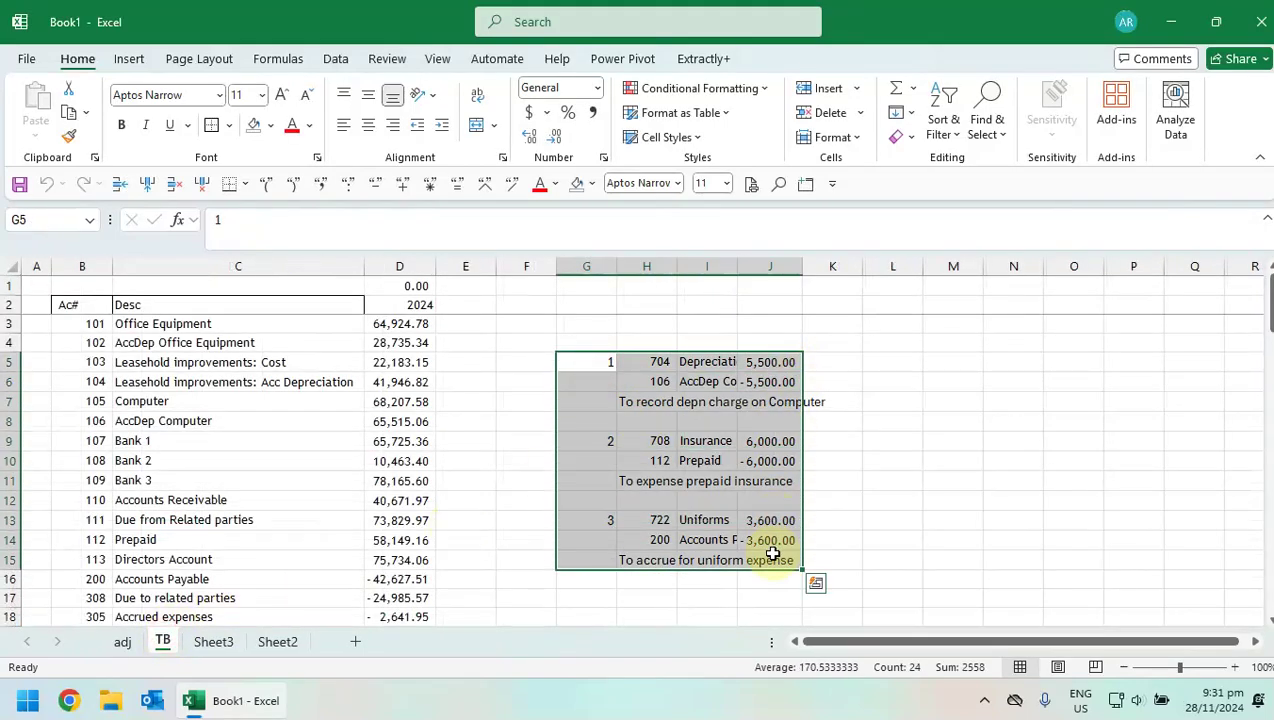
{"action": "key", "text": "ctrl+c"}
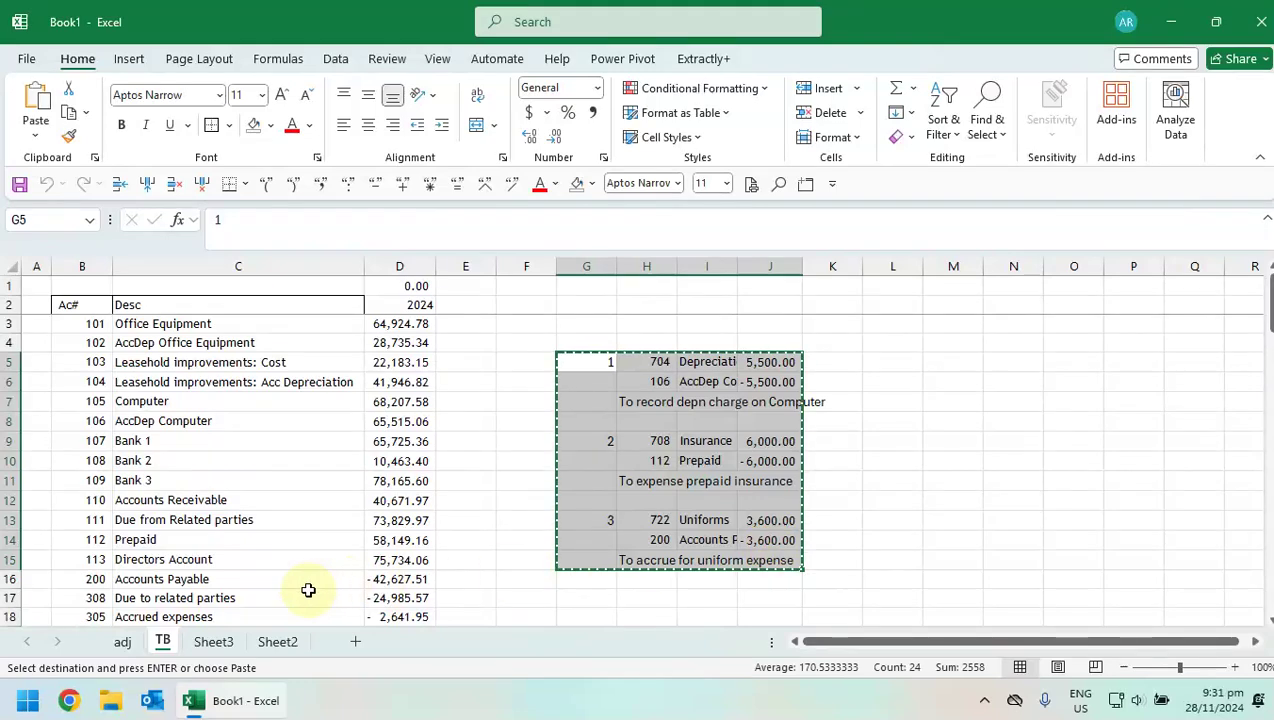
{"action": "left_click", "coordinate": [122, 641]}
{"action": "left_click", "coordinate": [55, 321]}
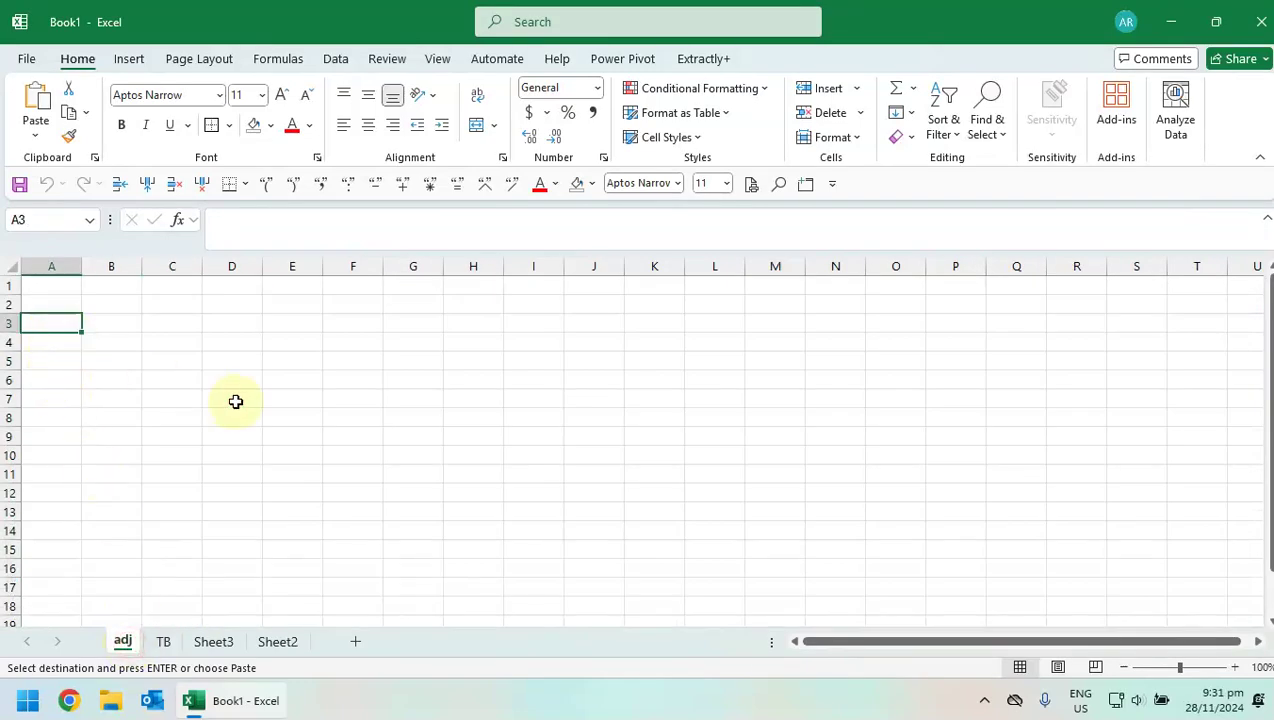
{"action": "key", "text": "Return"}
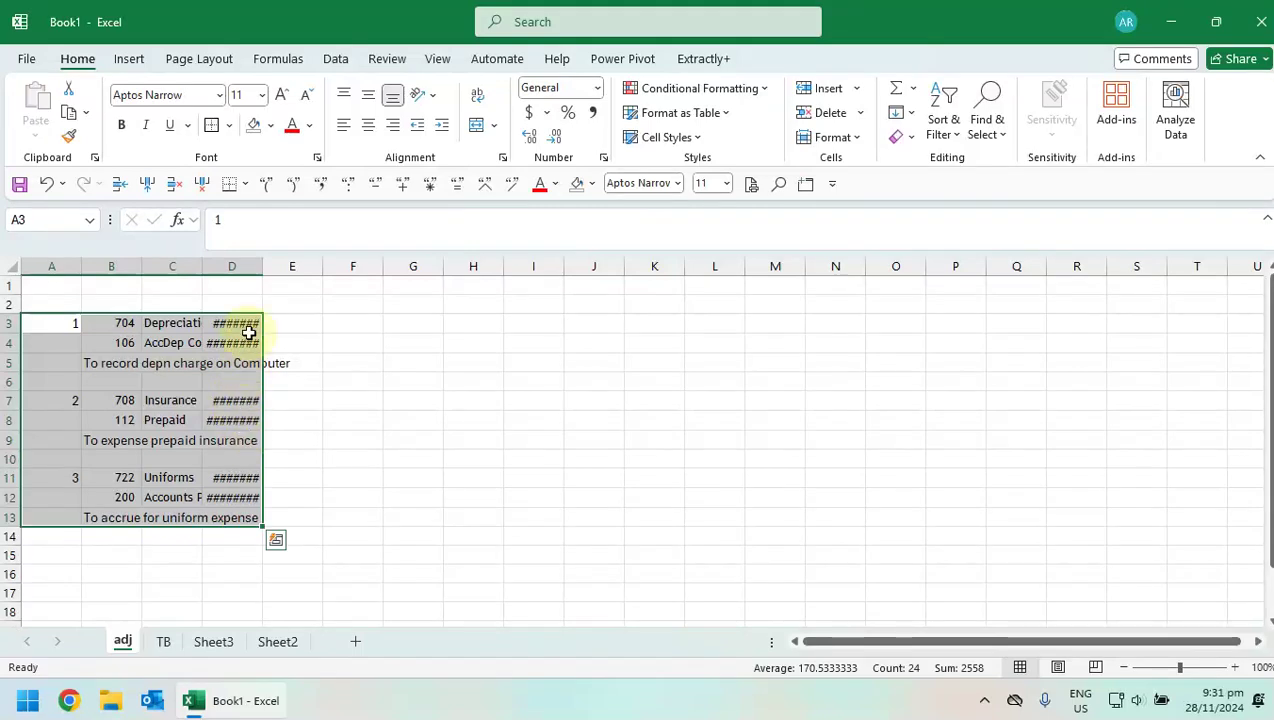
{"action": "left_click_drag", "start_coordinate": [266, 266], "coordinate": [268, 266]}
- Label the adj sheet's columns in B2:D2 with the headings Ac#, Desc and DR(CR)
{"action": "left_click", "coordinate": [111, 305]}
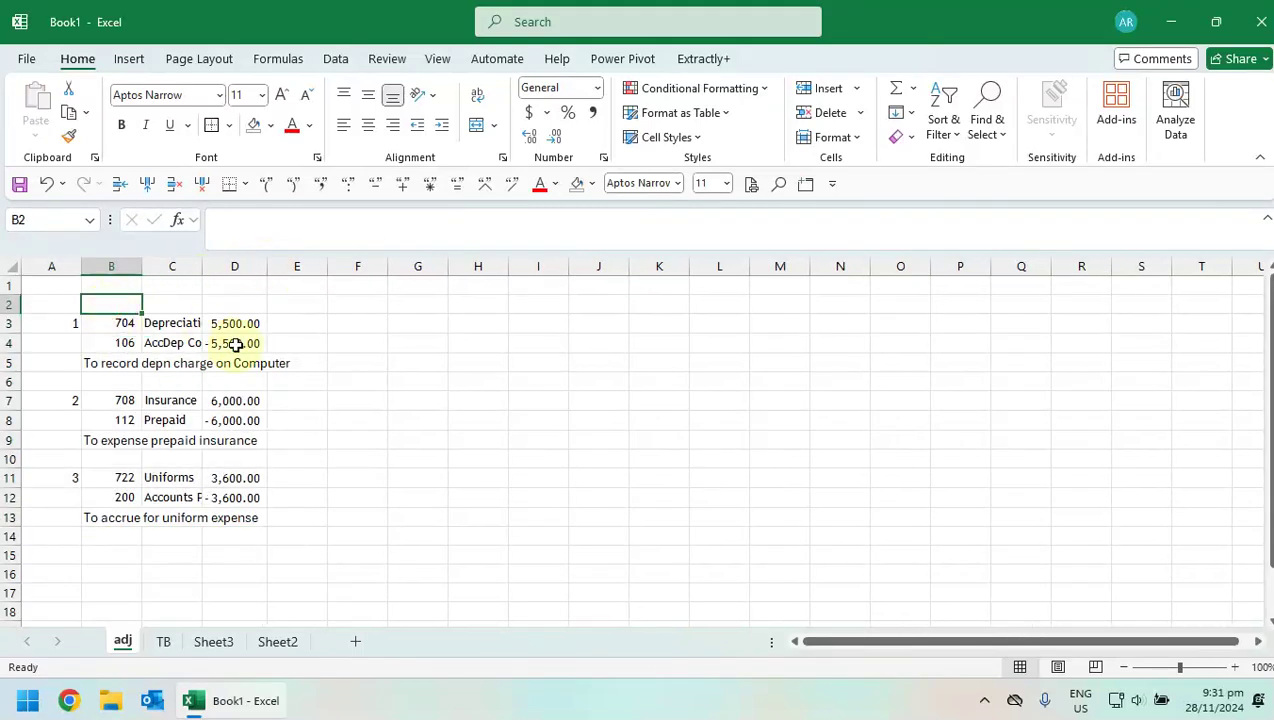
{"action": "type", "text": "Ac#"}
{"action": "left_click", "coordinate": [199, 303]}
{"action": "type", "text": "Desc"}
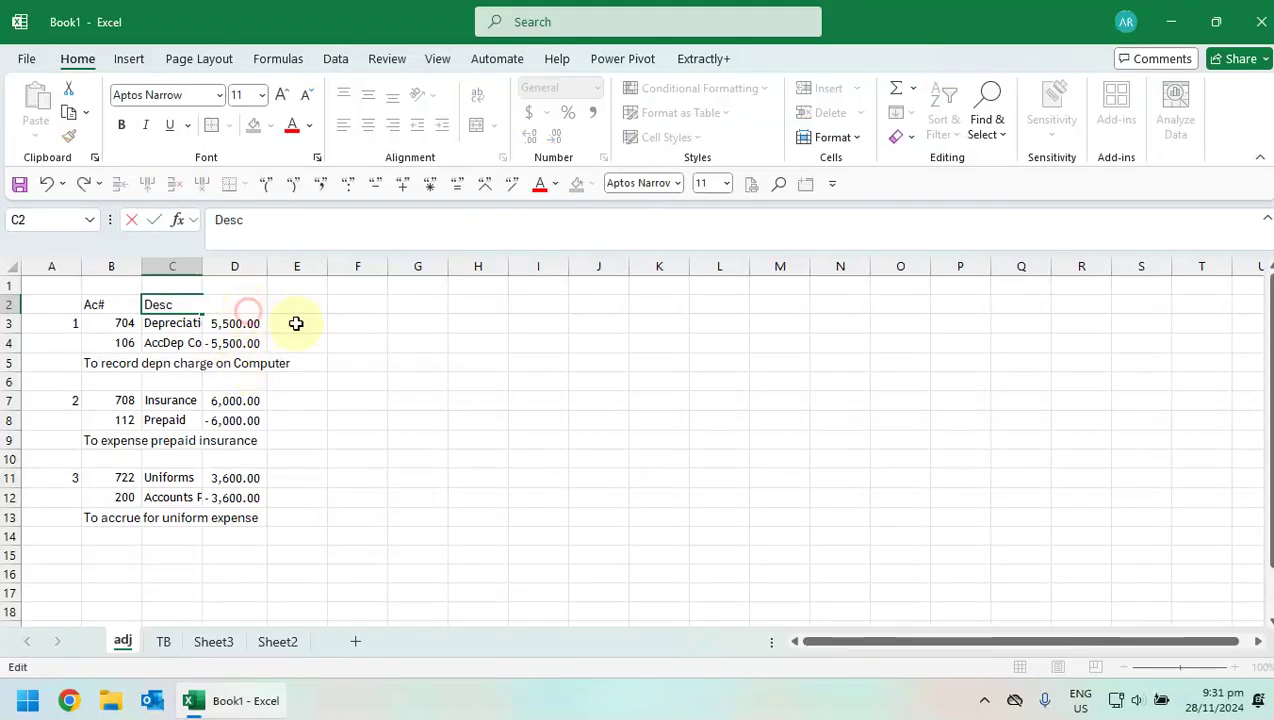
{"action": "left_click", "coordinate": [234, 343]}
{"action": "left_click", "coordinate": [248, 299]}
{"action": "type", "text": "DR(CR"}
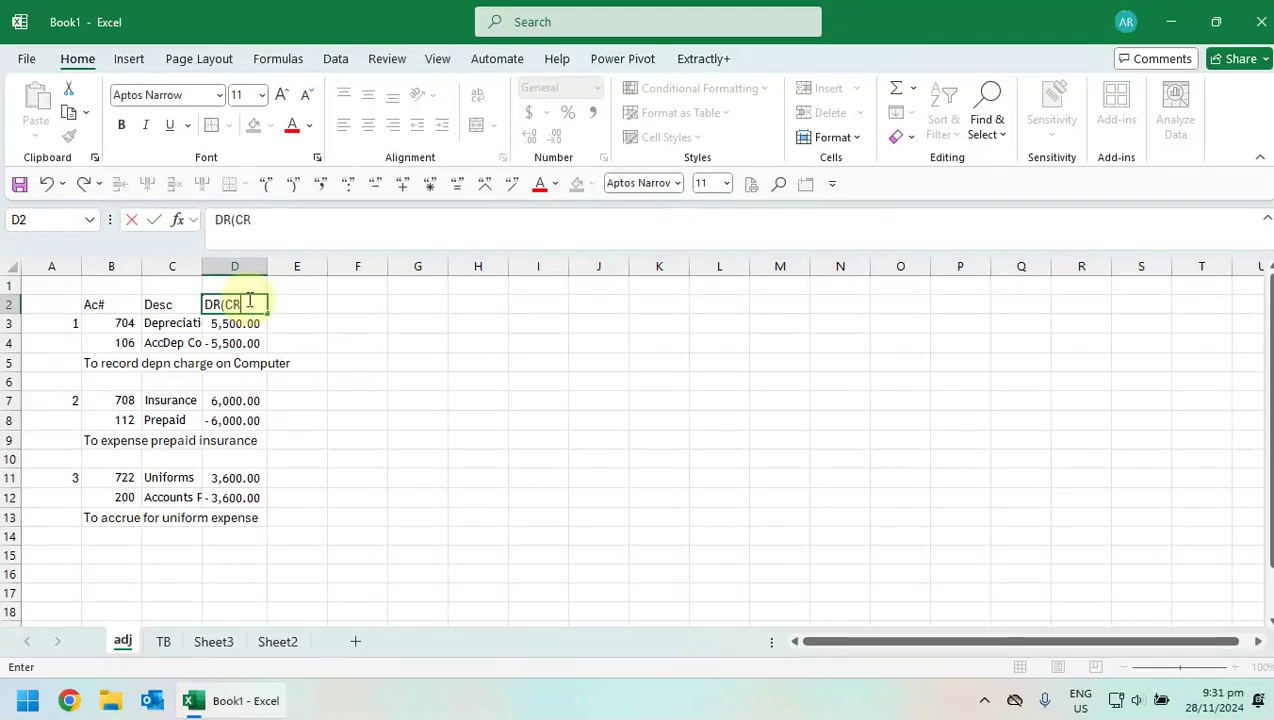
{"action": "key", "text": "Return"}
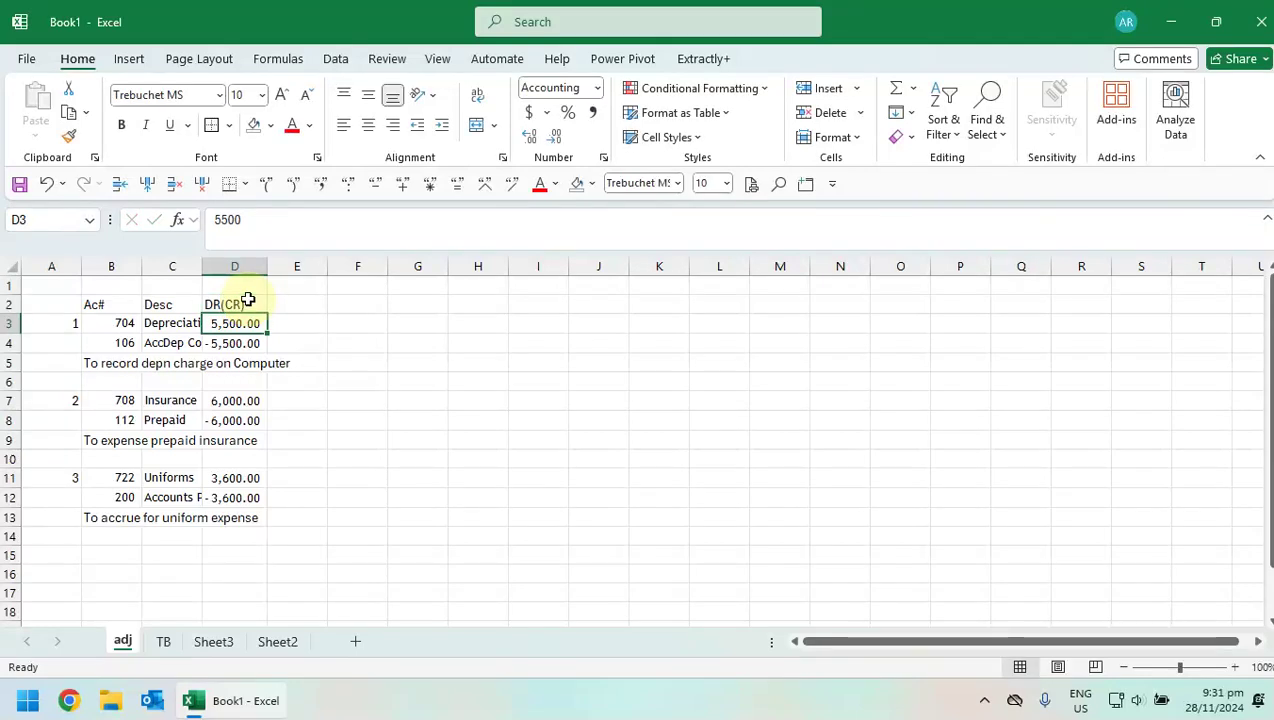
- Total the journal amounts in D1 of the adj sheet with =SUM(D3:D24)
{"action": "left_click", "coordinate": [247, 285]}
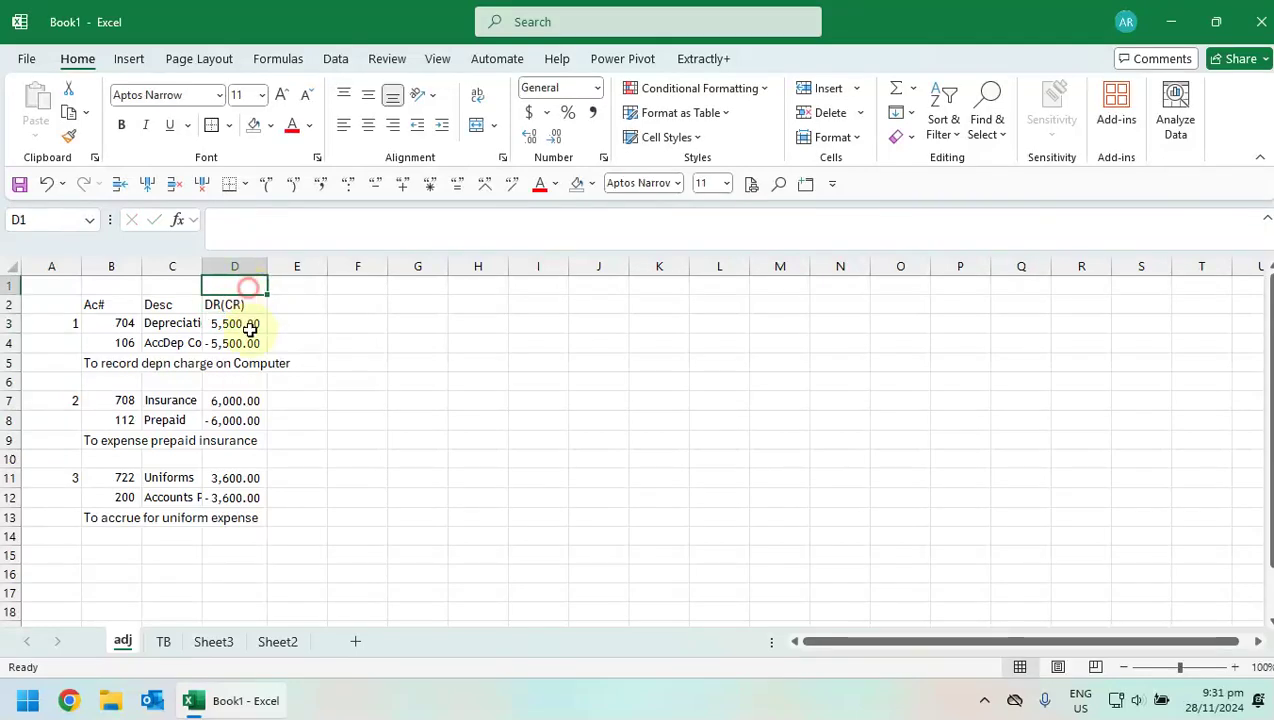
{"action": "left_click", "coordinate": [895, 95]}
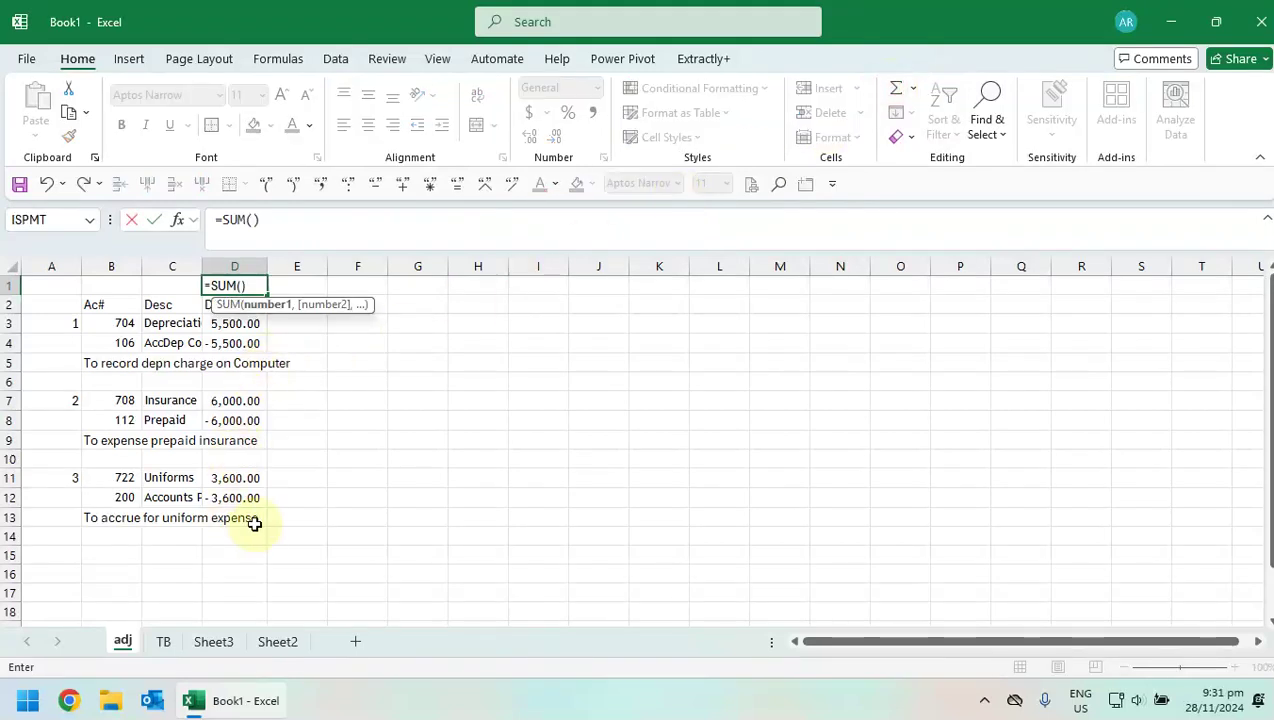
{"action": "scroll", "coordinate": [256, 520], "scroll_direction": "down", "scroll_amount": 7}
{"action": "scroll", "coordinate": [256, 522], "scroll_direction": "up", "scroll_amount": 7}
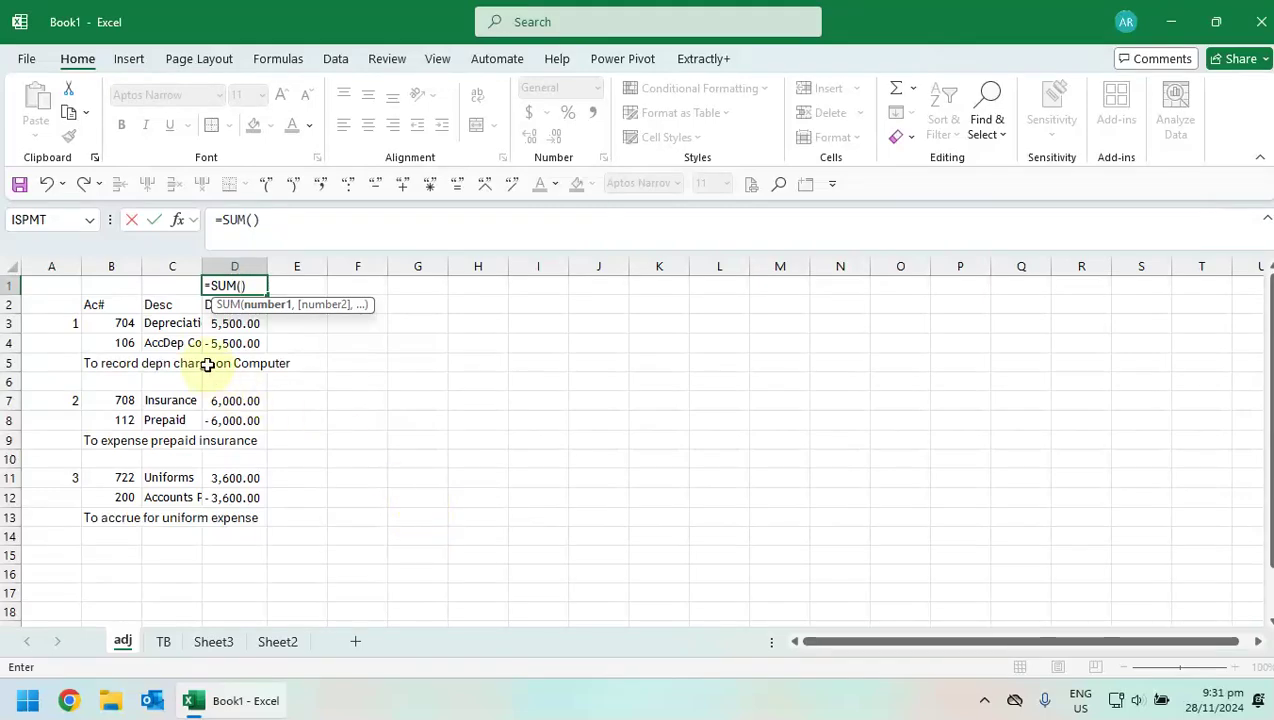
{"action": "left_click", "coordinate": [228, 330]}
{"action": "left_click_drag", "start_coordinate": [228, 330], "coordinate": [228, 640]}
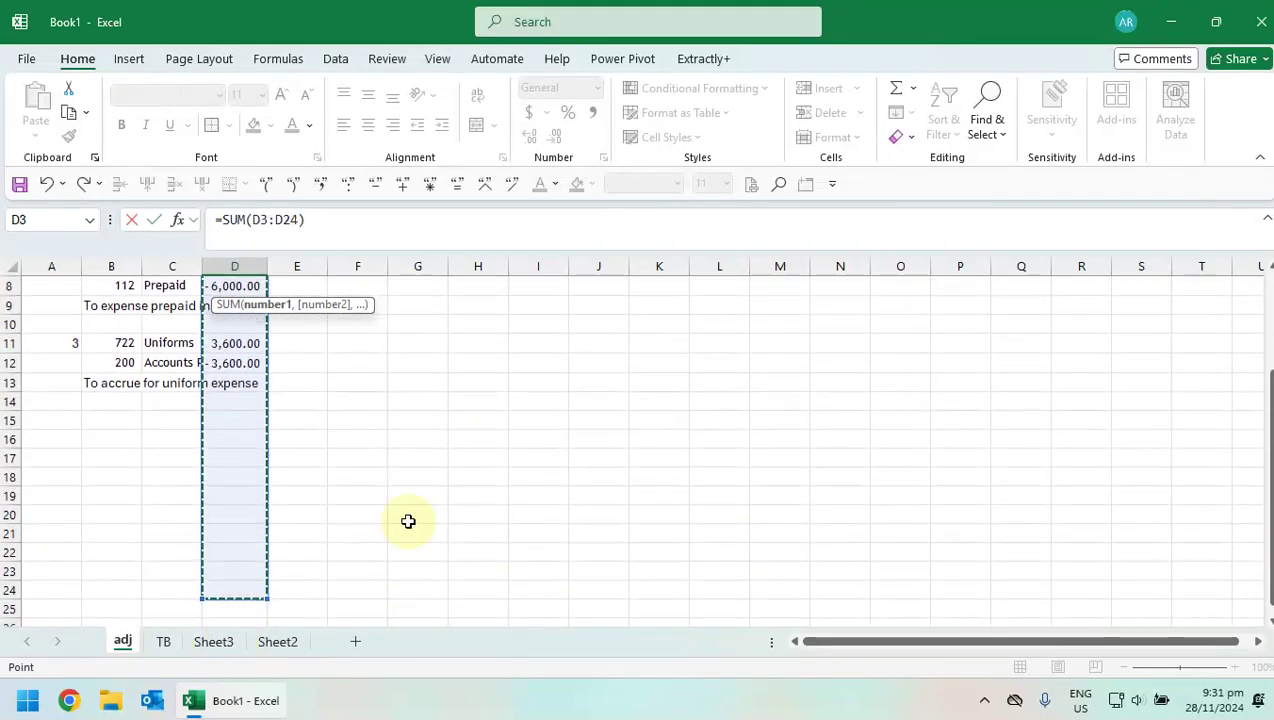
{"action": "key", "text": "Return"}
{"action": "scroll", "coordinate": [408, 520], "scroll_direction": "up", "scroll_amount": 1}
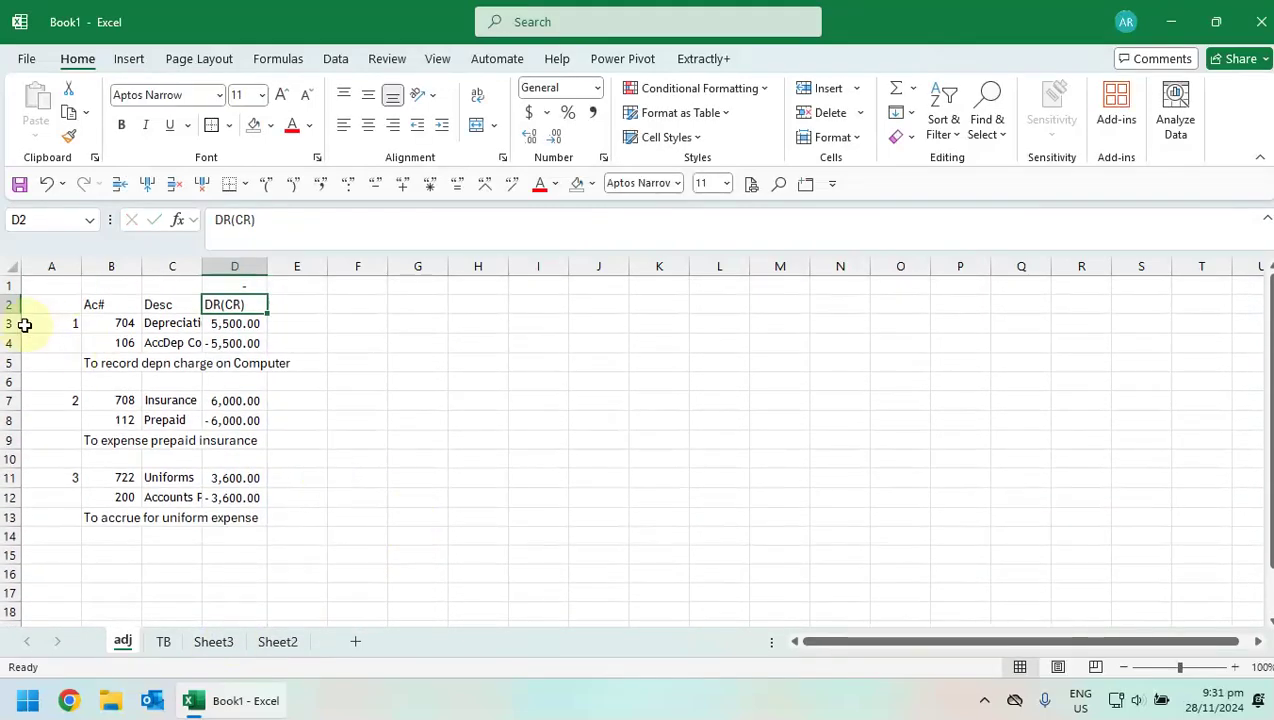
- Freeze the two header rows above row 3 on the adj sheet
{"action": "left_click", "coordinate": [17, 323]}
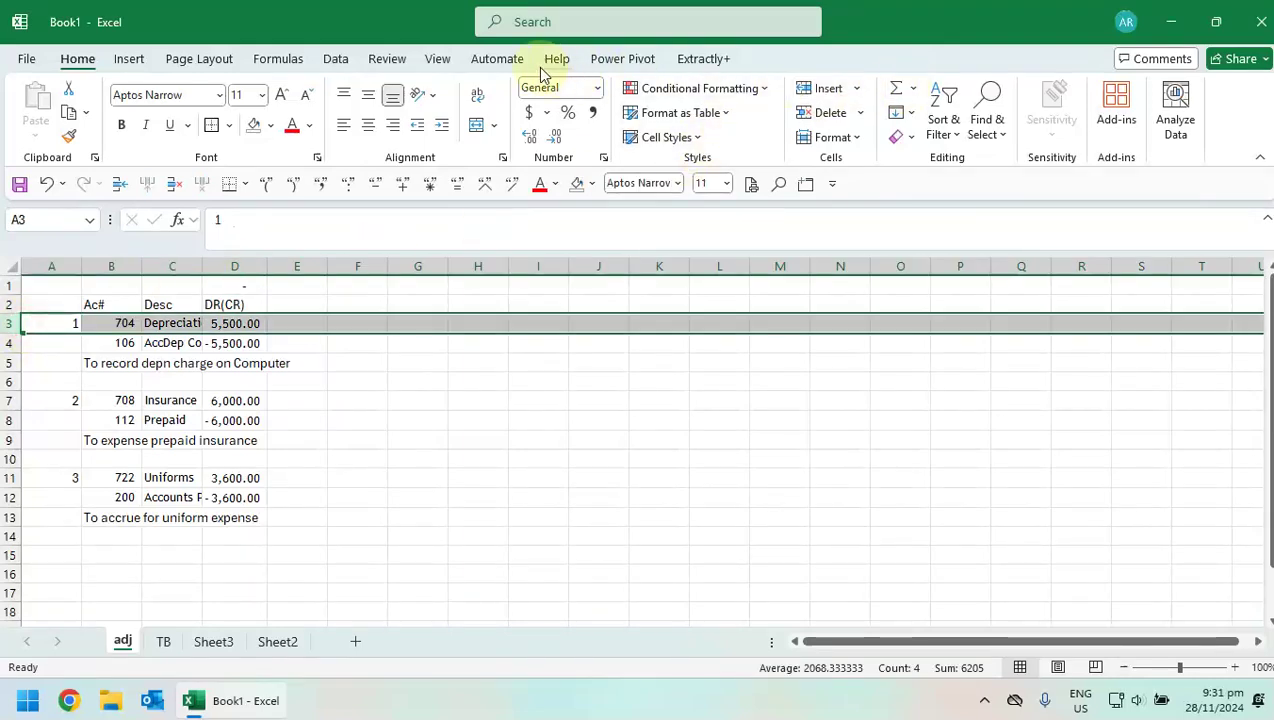
{"action": "left_click", "coordinate": [438, 60]}
{"action": "left_click", "coordinate": [960, 137]}
{"action": "left_click", "coordinate": [965, 172]}
{"action": "left_click", "coordinate": [510, 460]}
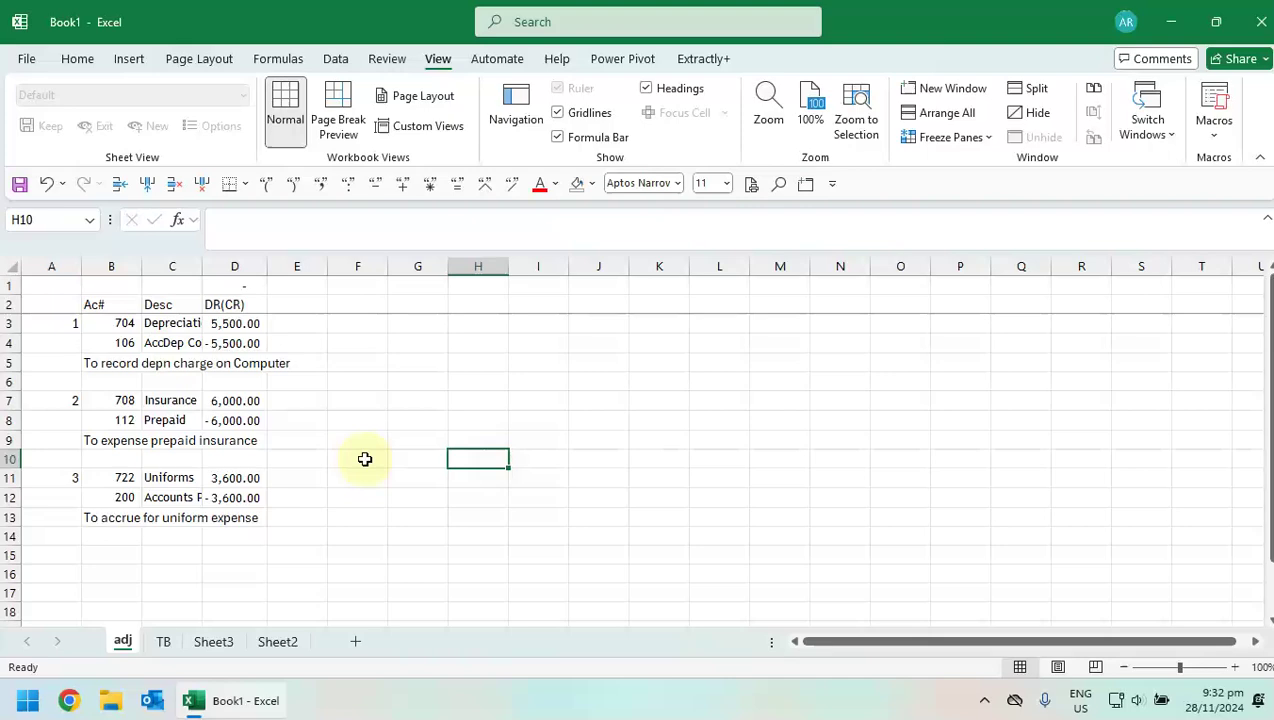
{"action": "left_click", "coordinate": [21, 187]}
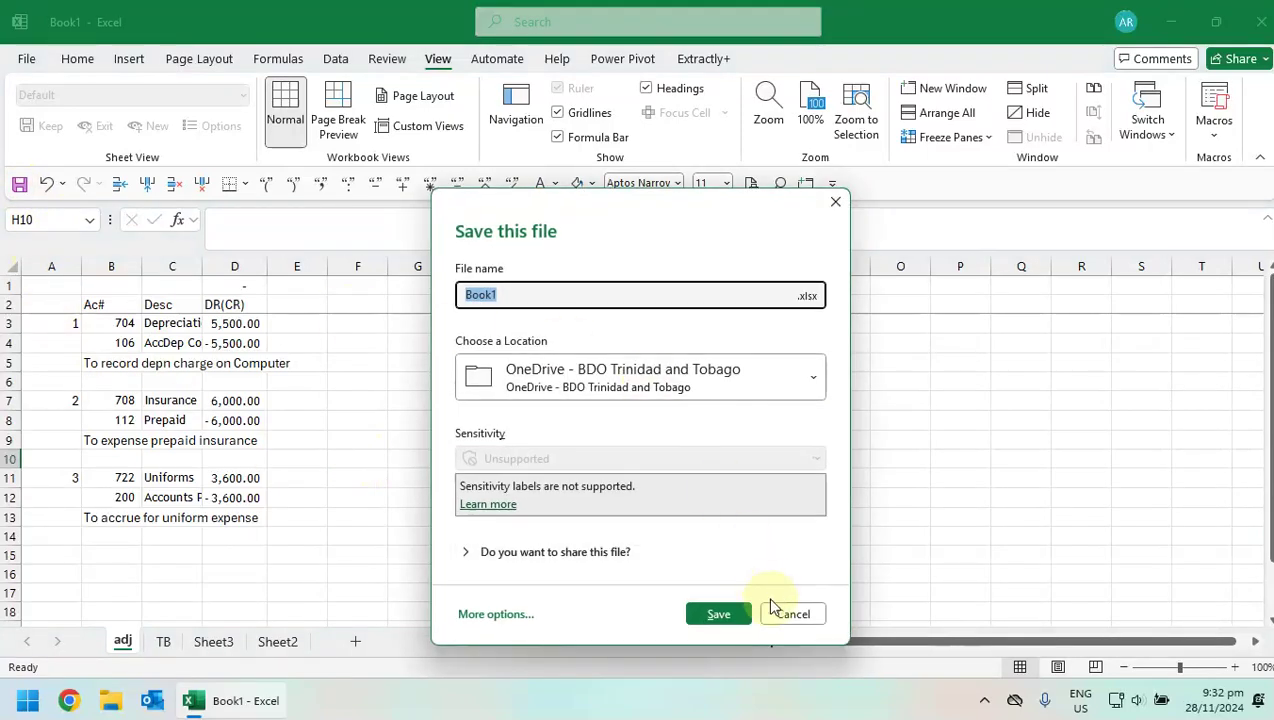
{"action": "left_click", "coordinate": [777, 613]}
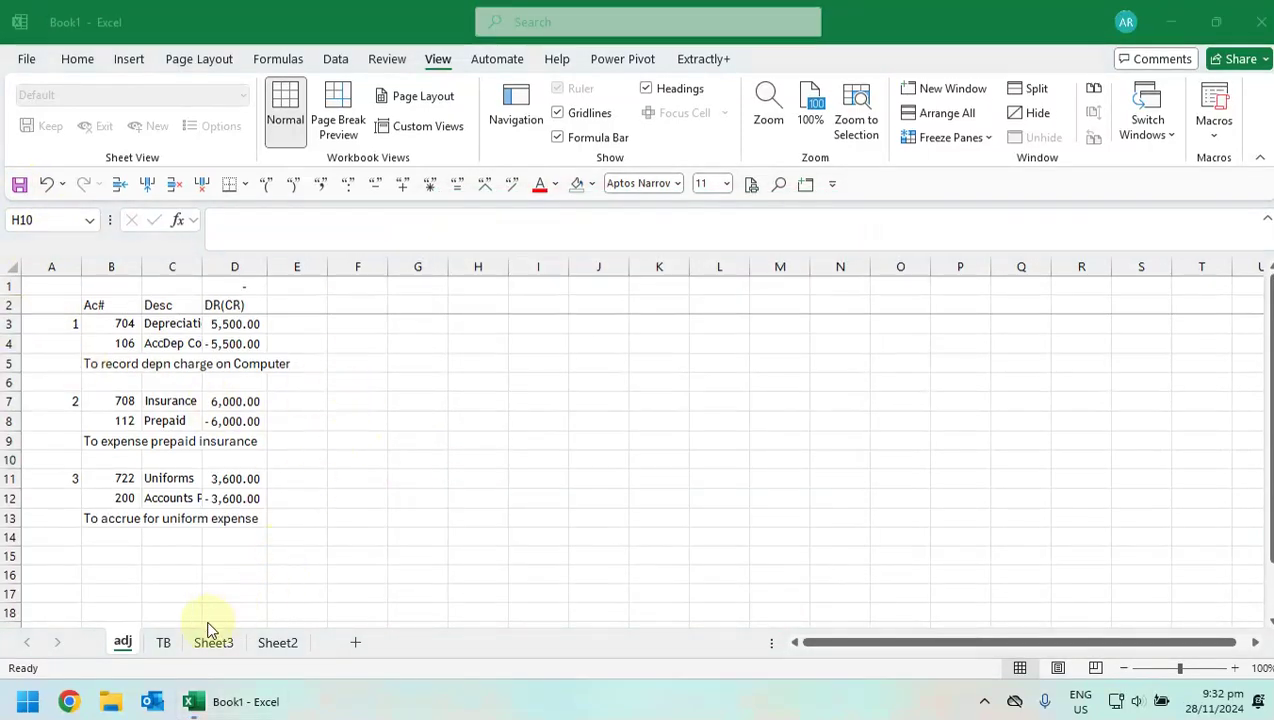
- Add an Adj column heading in E2 of the TB sheet, beside the 2024 balances
{"action": "left_click", "coordinate": [163, 643]}
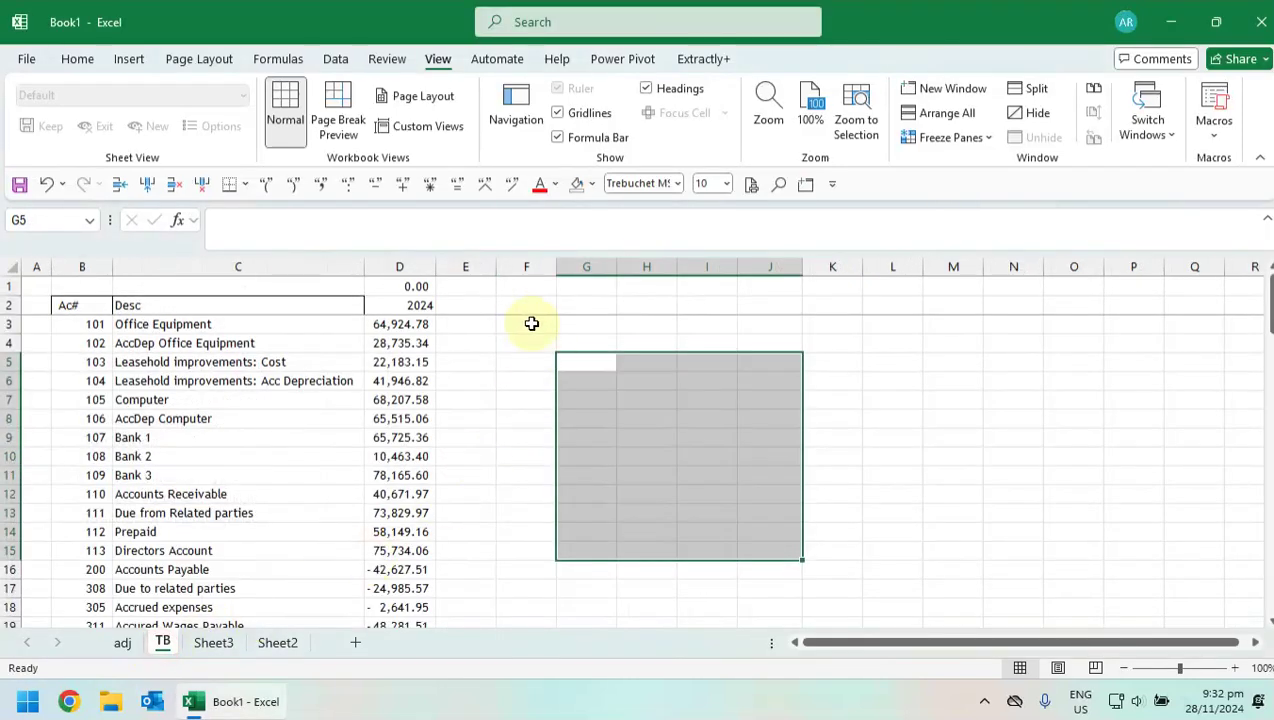
{"action": "left_click", "coordinate": [485, 308]}
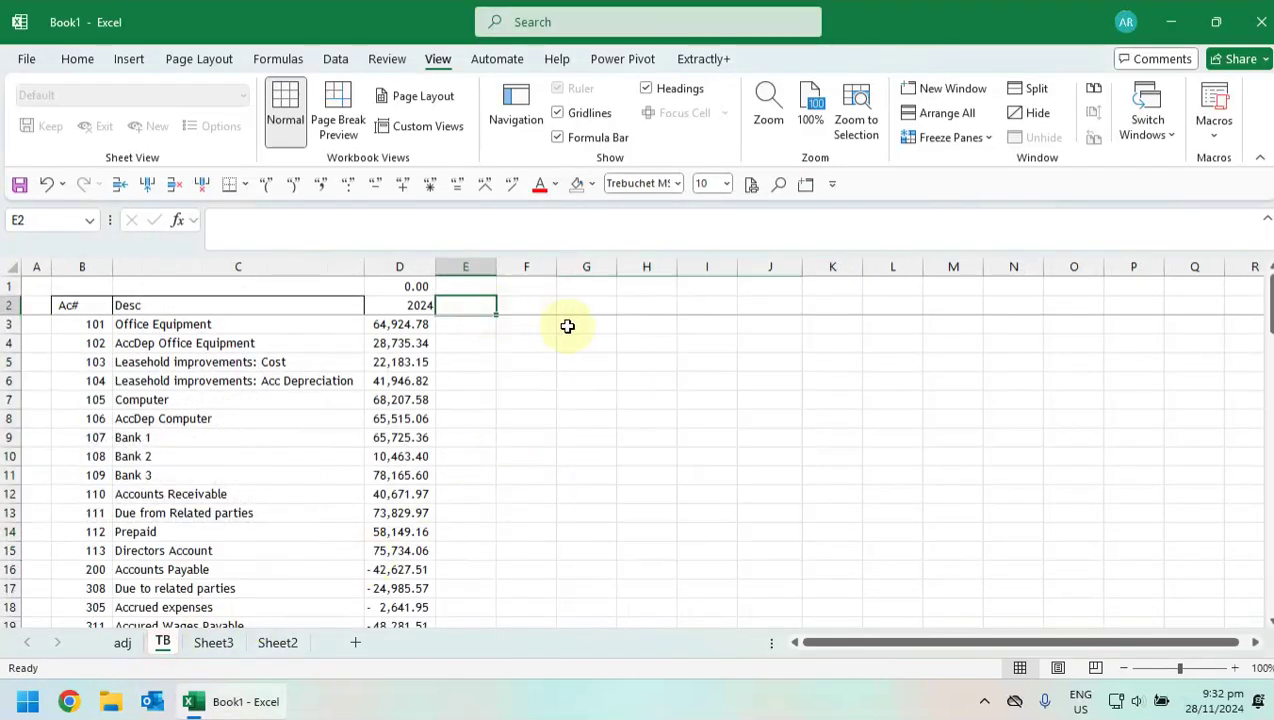
{"action": "type", "text": "Adj"}
{"action": "key", "text": "Return"}
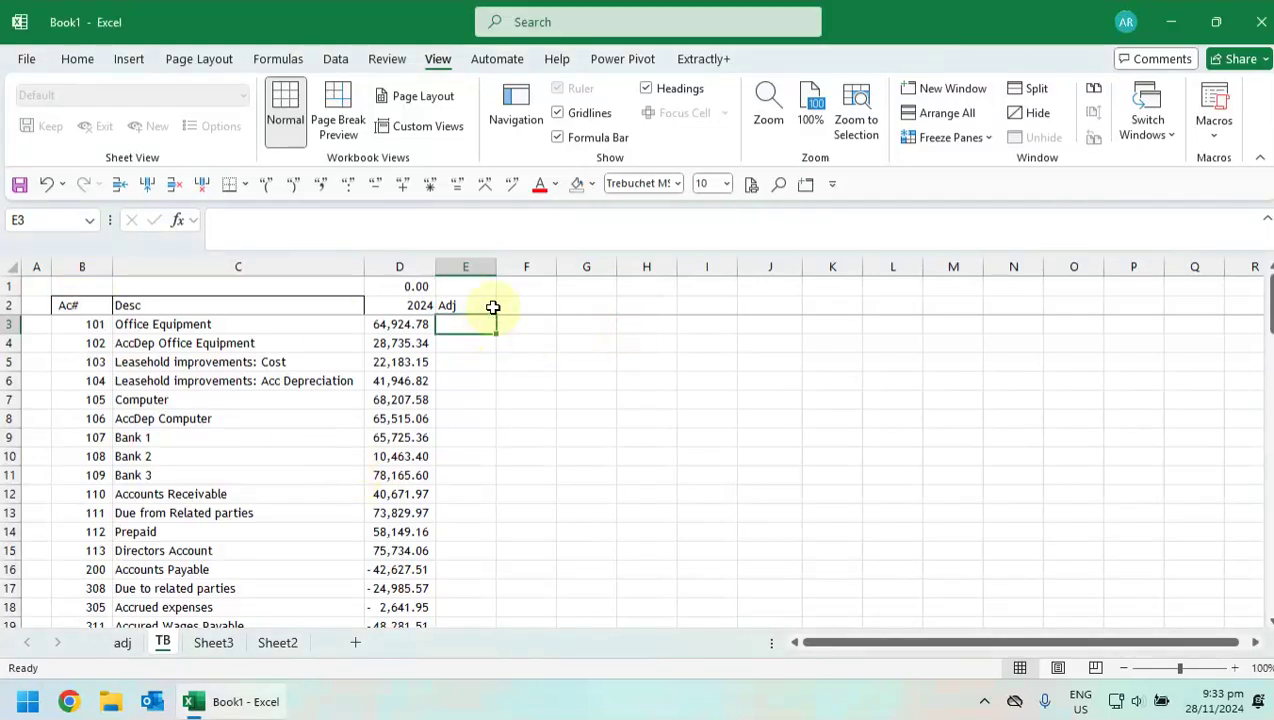
- Enter =SUMIF(adj!B3:B30,TB!B3,adj!D3:D30) in E3 of the TB sheet to pull each account's adjustment
{"action": "type", "text": "=sumif("}
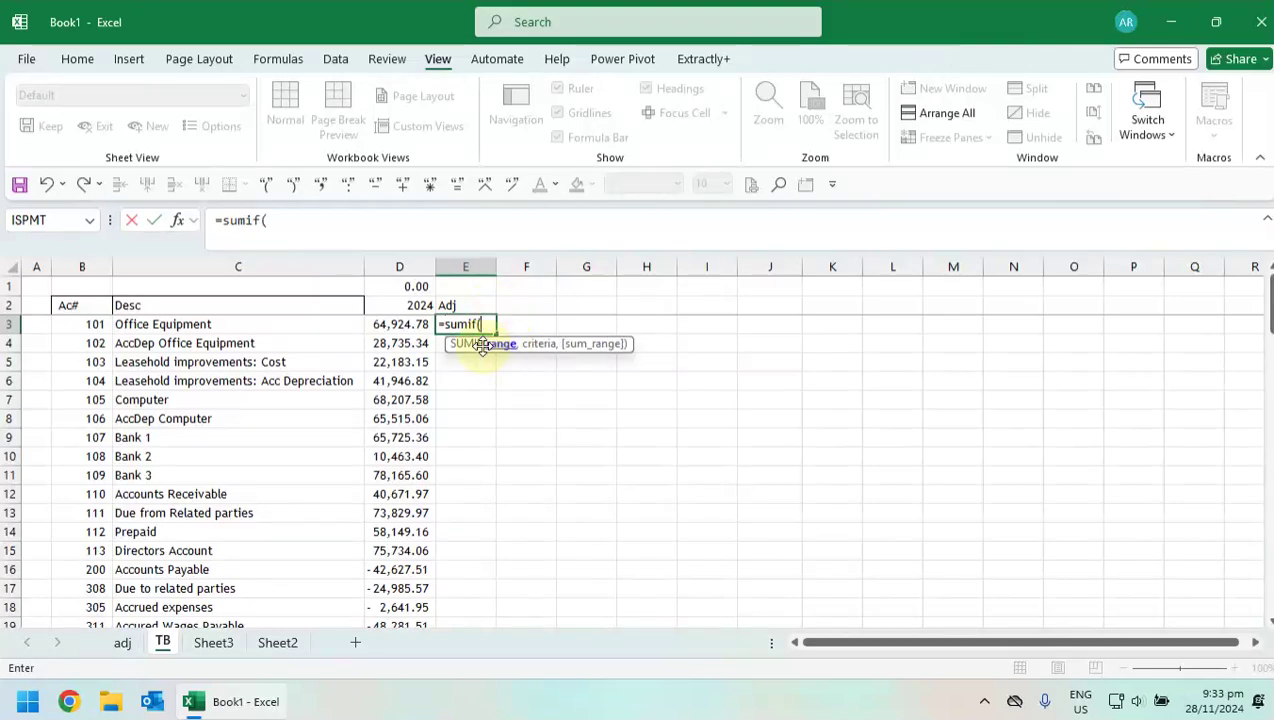
{"action": "left_click", "coordinate": [131, 647]}
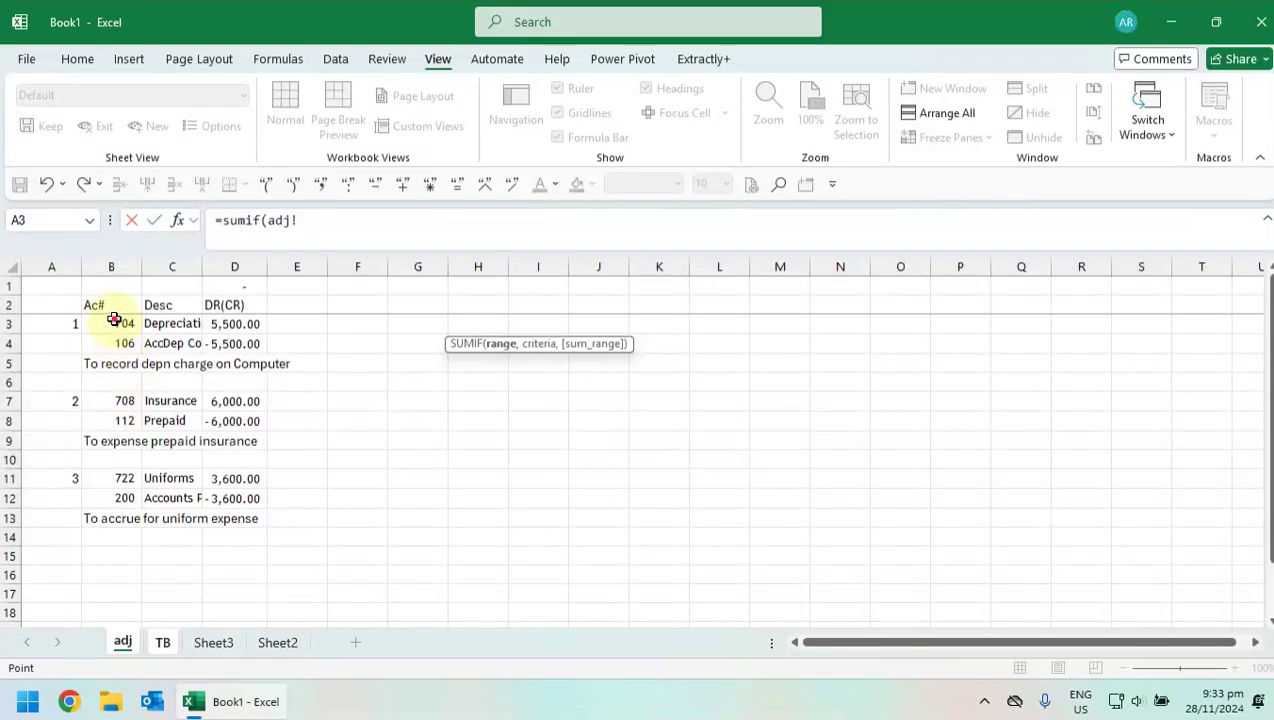
{"action": "left_click_drag", "start_coordinate": [114, 320], "coordinate": [119, 584]}
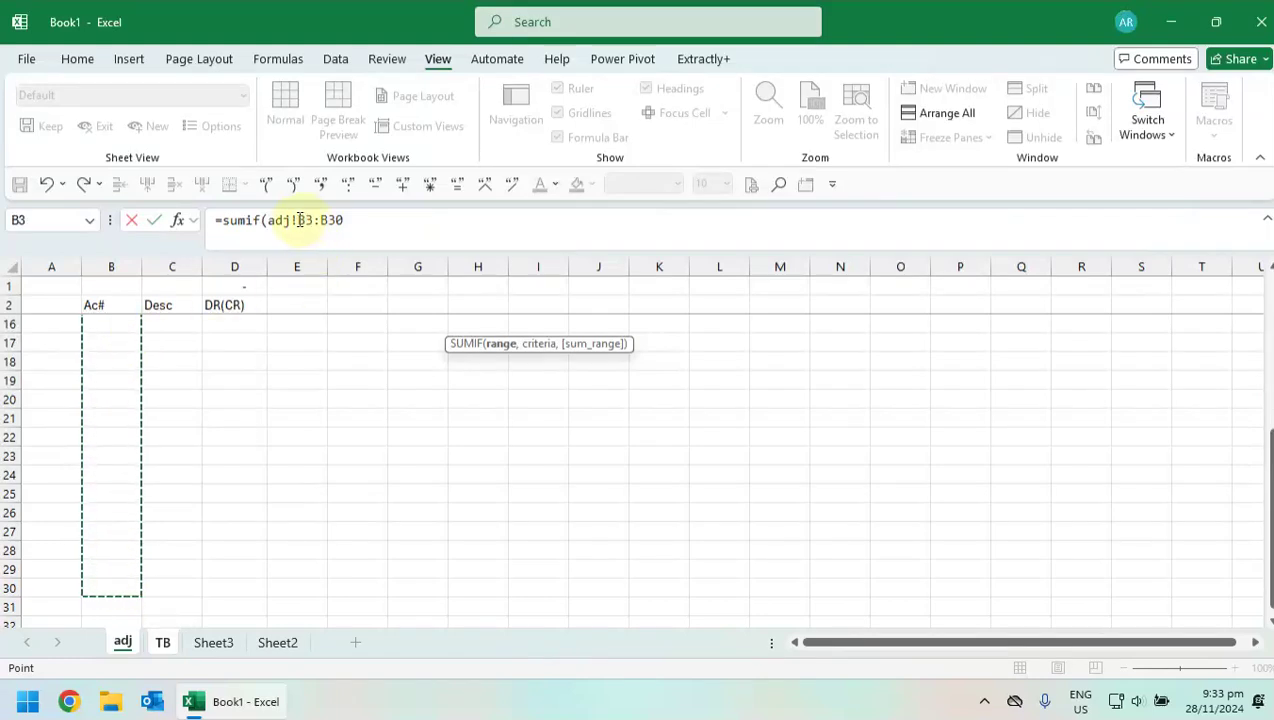
{"action": "scroll", "coordinate": [320, 340], "scroll_direction": "up", "scroll_amount": 5}
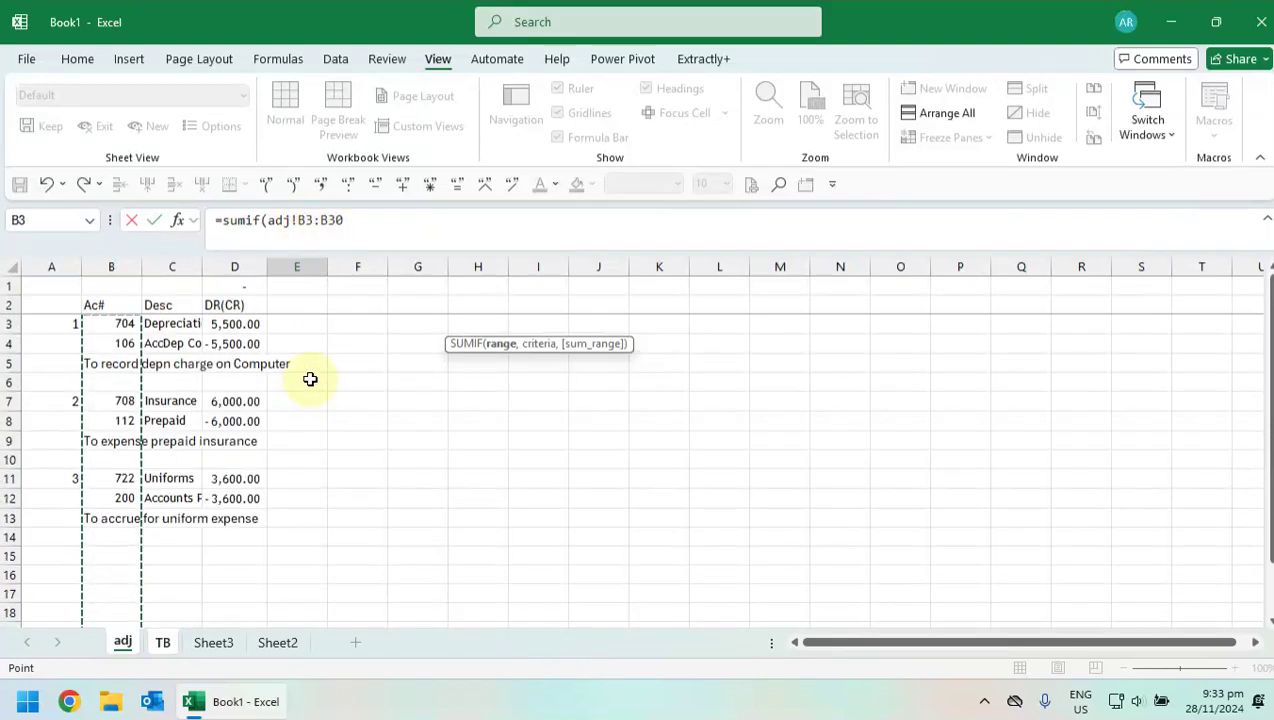
{"action": "left_click", "coordinate": [383, 221]}
{"action": "type", "text": ","}
{"action": "left_click", "coordinate": [162, 642]}
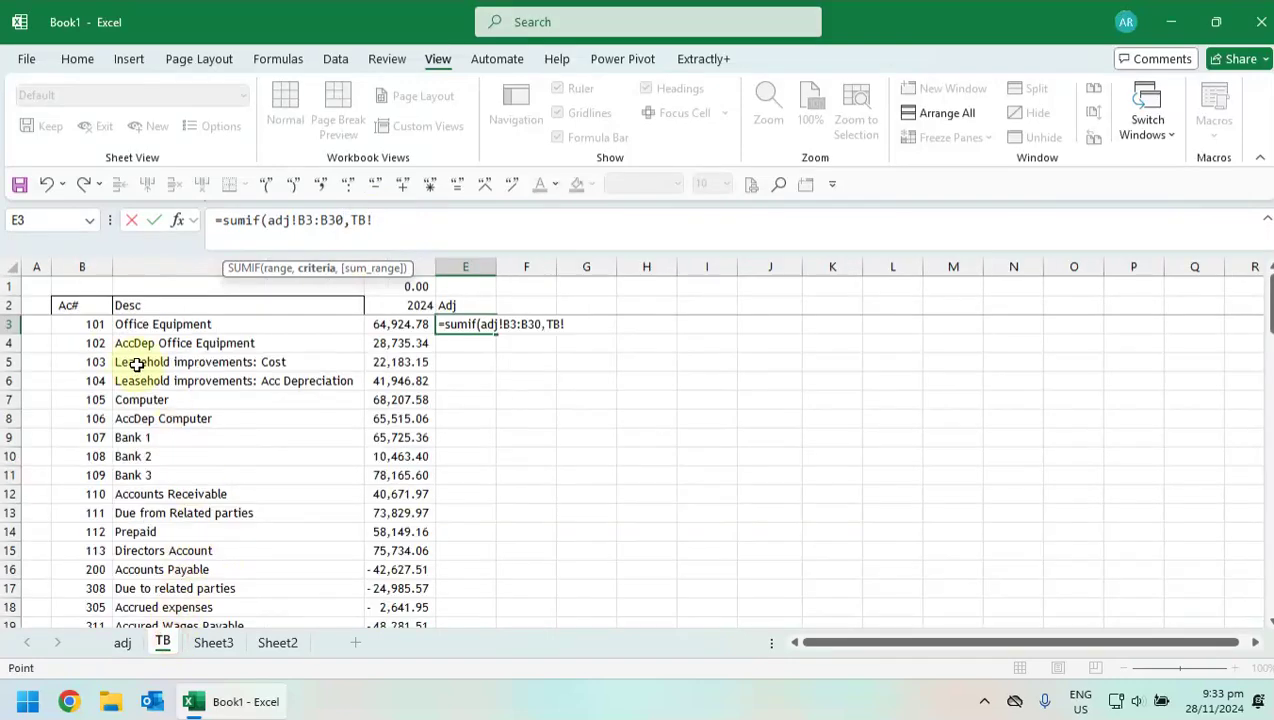
{"action": "left_click", "coordinate": [85, 324]}
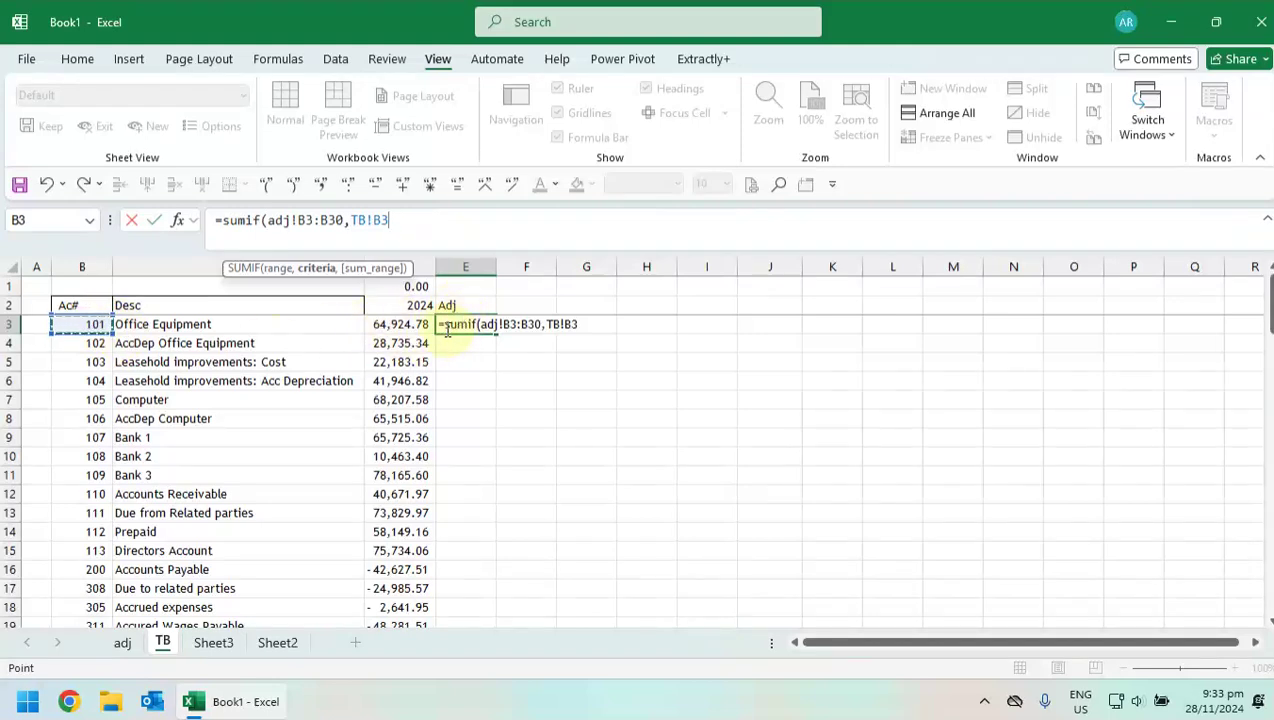
{"action": "type", "text": ","}
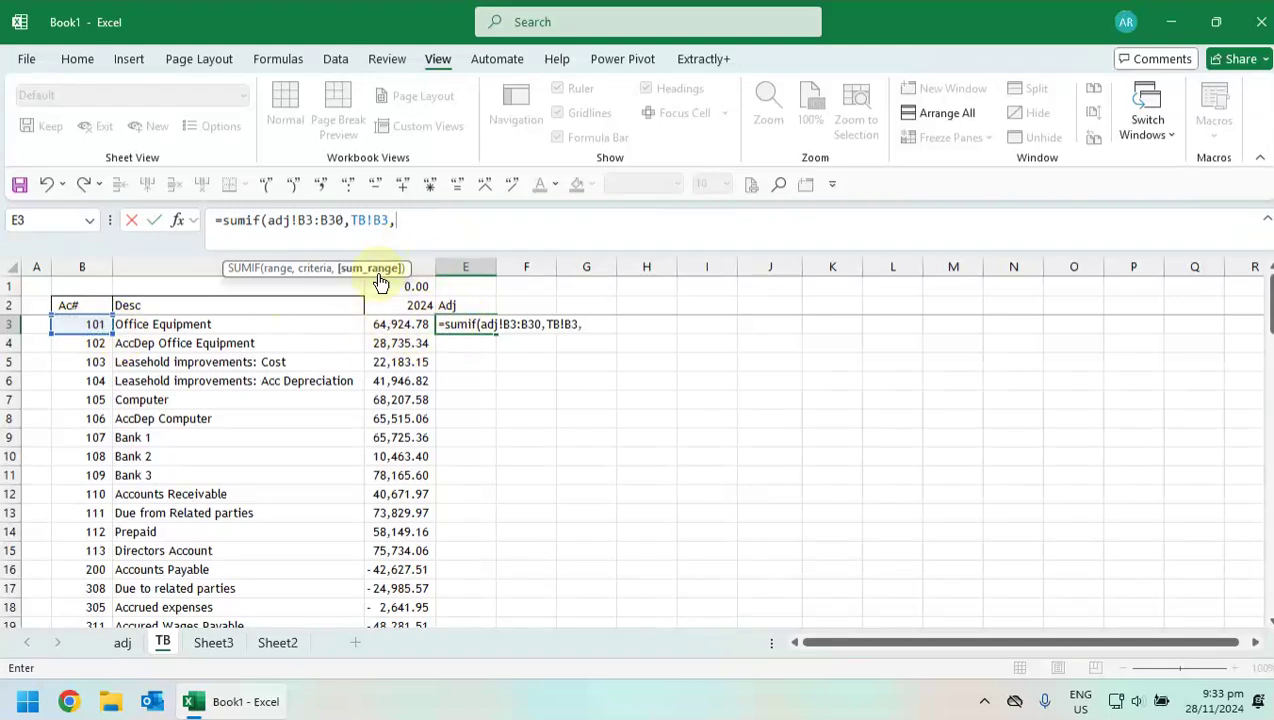
{"action": "left_click", "coordinate": [124, 645]}
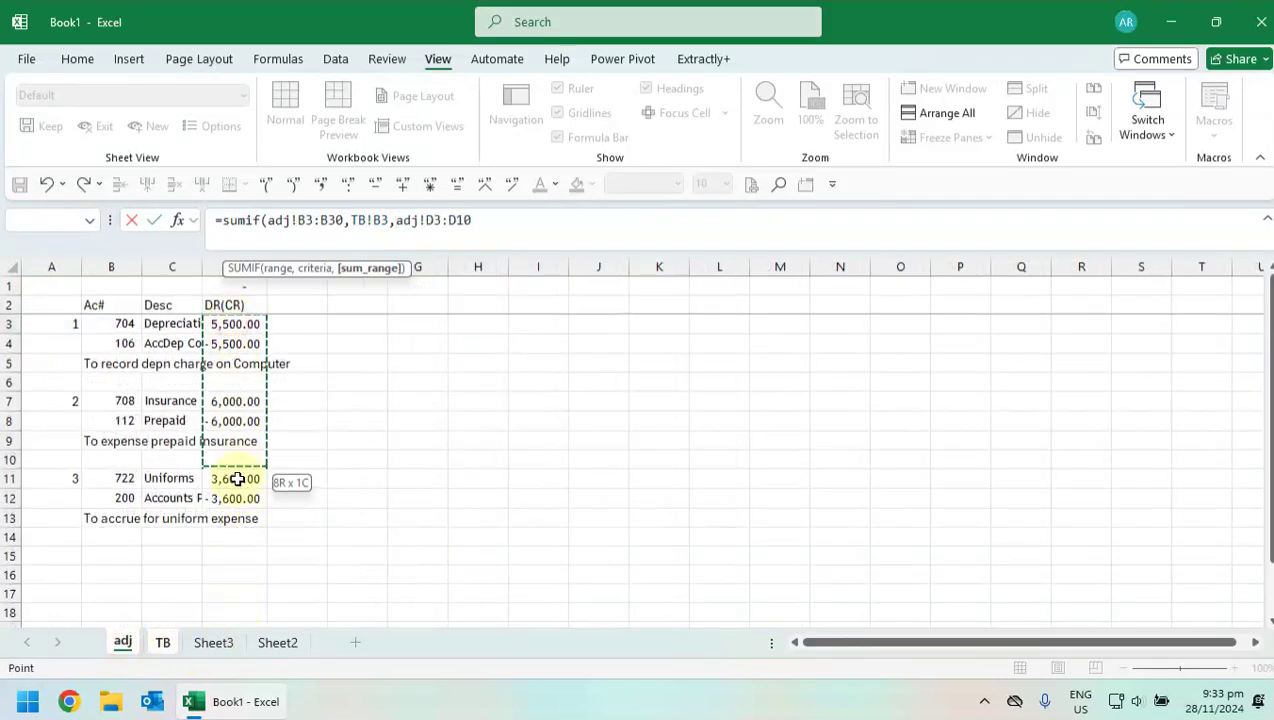
{"action": "left_click_drag", "start_coordinate": [237, 590], "coordinate": [249, 566]}
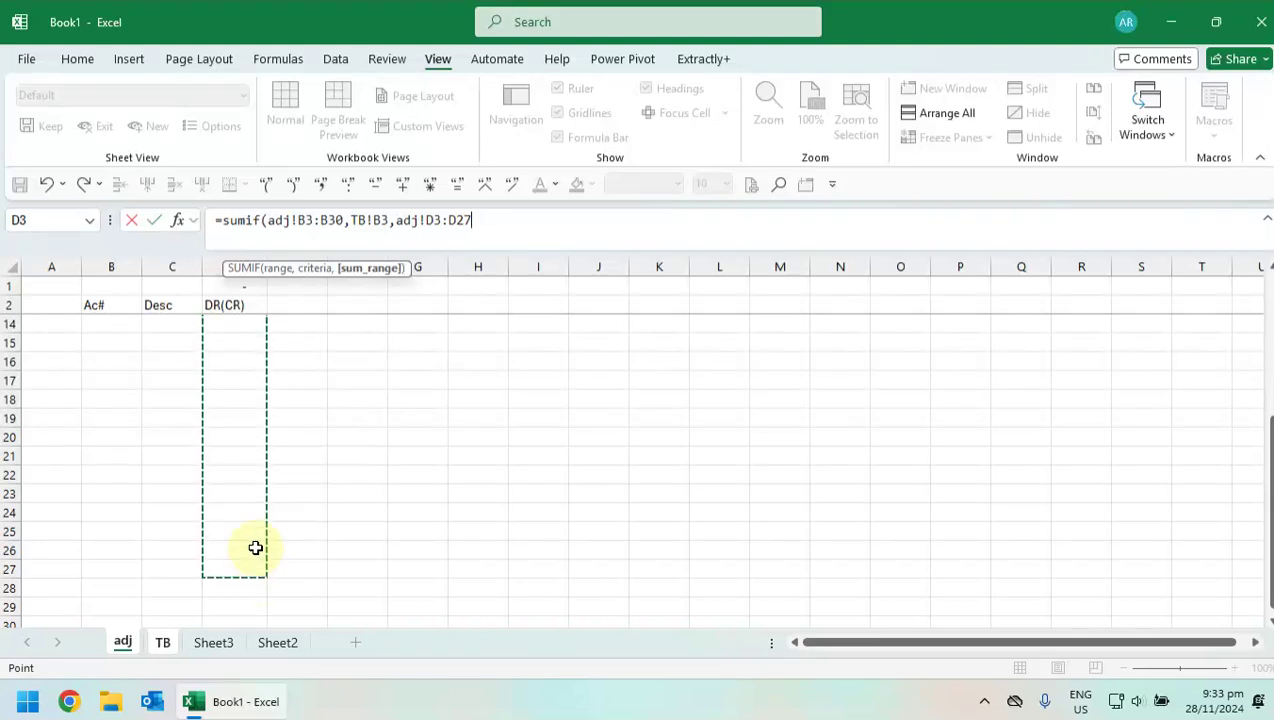
{"action": "scroll", "coordinate": [259, 542], "scroll_direction": "up", "scroll_amount": 4}
{"action": "left_click_drag", "start_coordinate": [235, 323], "coordinate": [240, 444]}
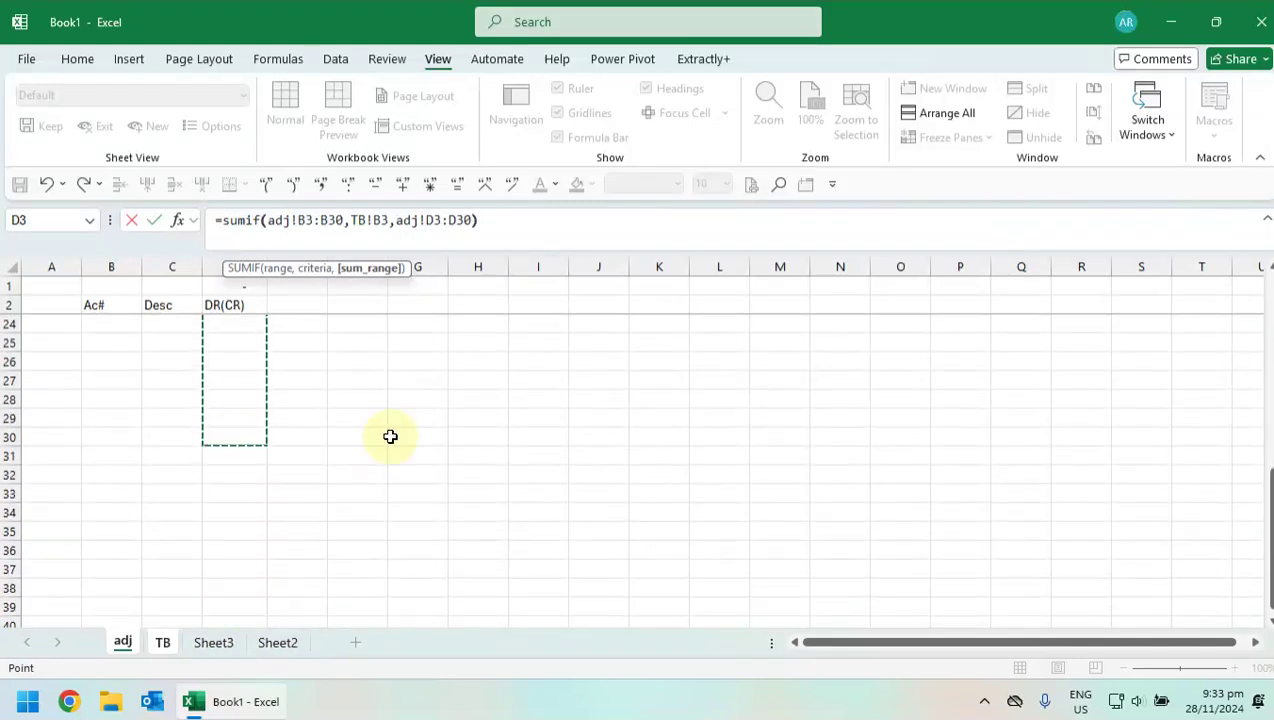
{"action": "key", "text": "Return"}
- Right-align the Adj heading in E2
{"action": "left_click", "coordinate": [481, 299]}
{"action": "left_click", "coordinate": [77, 59]}
{"action": "left_click", "coordinate": [392, 125]}
- Make both adj sheet ranges in the E3 SUMIF absolute, as $B$3:$B$30 and $D$3:$D$30
{"action": "left_click", "coordinate": [482, 328]}
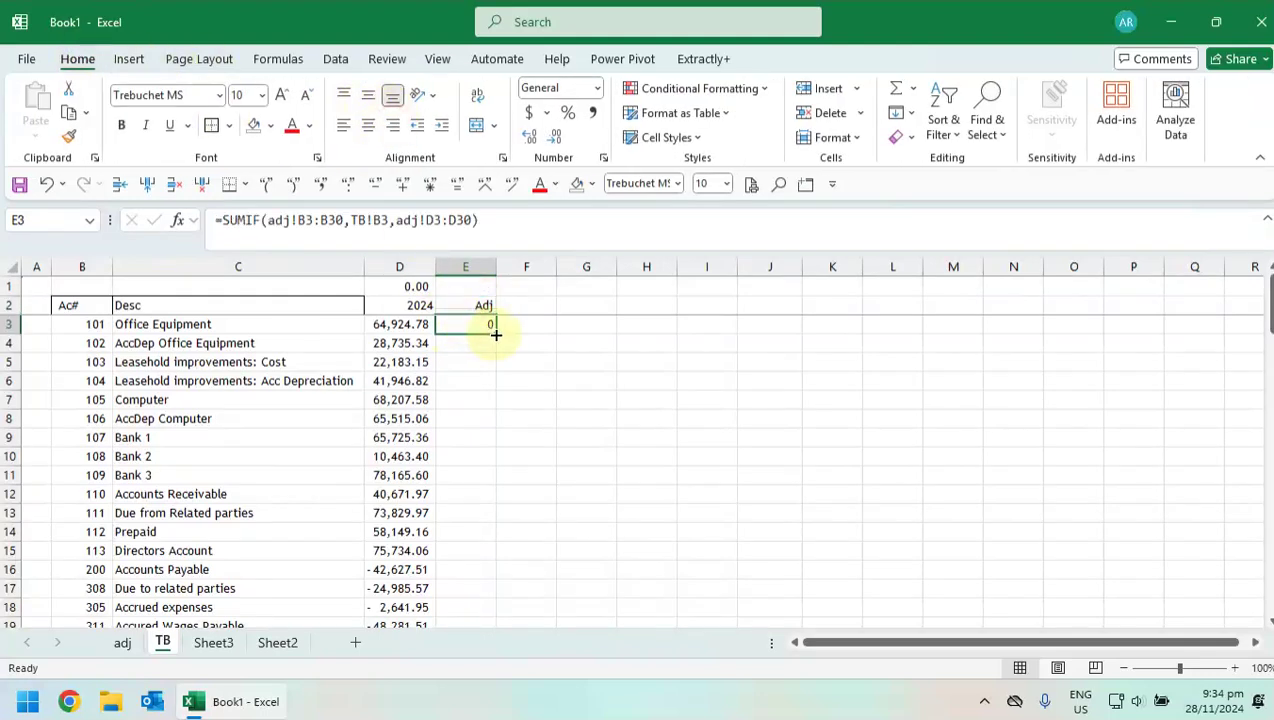
{"action": "left_click", "coordinate": [296, 224]}
{"action": "left_click_drag", "start_coordinate": [298, 220], "coordinate": [368, 220]}
{"action": "key", "text": "F4"}
{"action": "key", "text": "F4"}
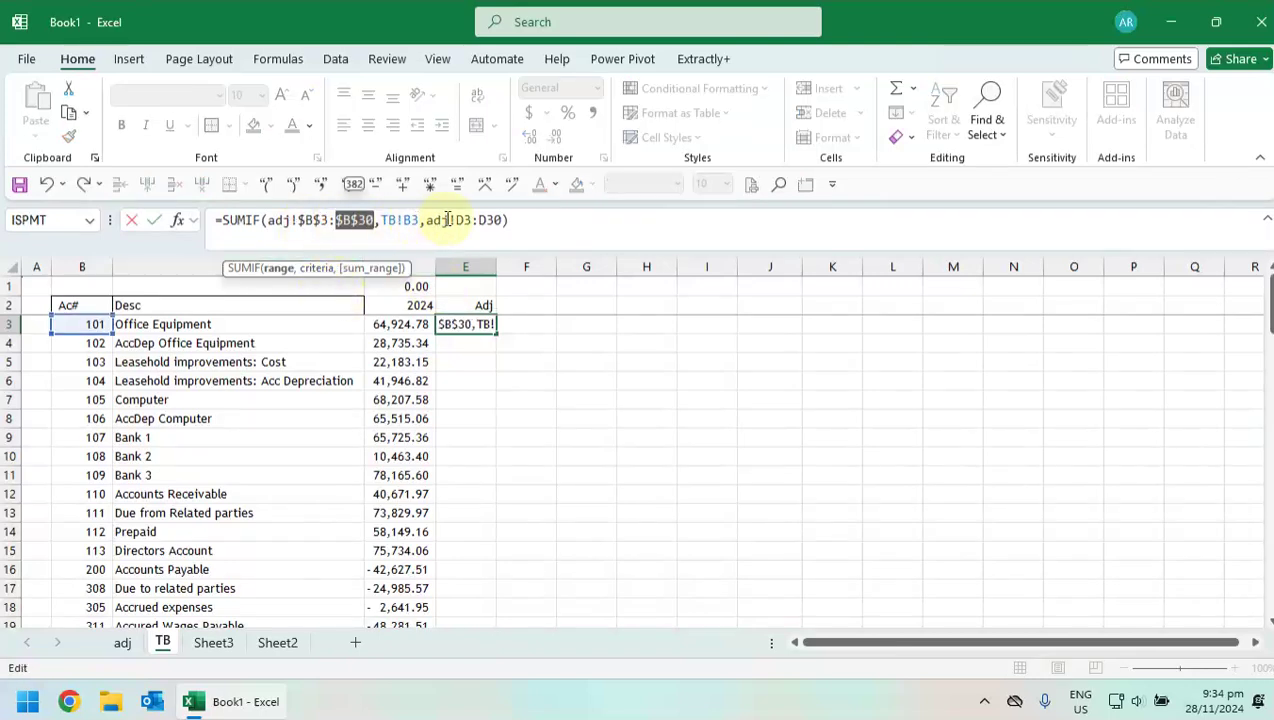
{"action": "left_click_drag", "start_coordinate": [455, 220], "coordinate": [520, 221]}
{"action": "key", "text": "F4"}
{"action": "key", "text": "F4"}
{"action": "key", "text": "Return"}
- Fill the E3 SUMIF formula down for all accounts and show the adjustments in comma style in a wider column
{"action": "left_click", "coordinate": [492, 328]}
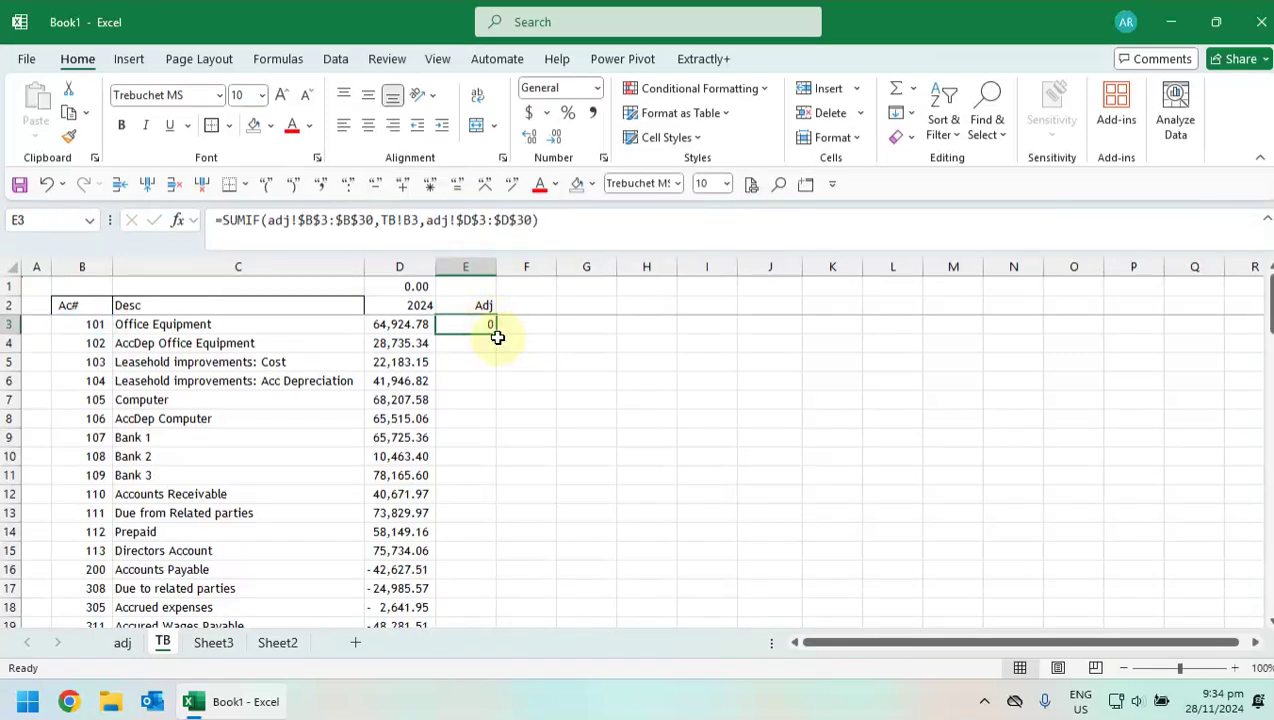
{"action": "double_click", "coordinate": [498, 336]}
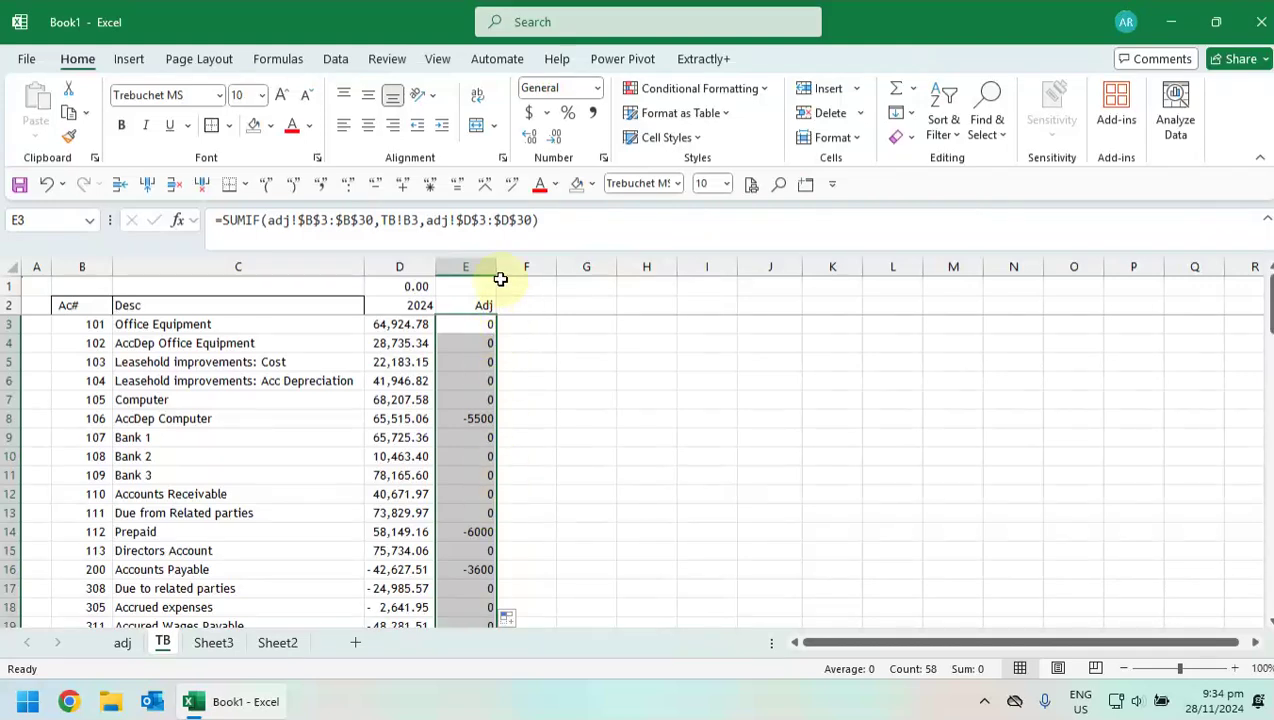
{"action": "mouse_move", "coordinate": [498, 268]}
{"action": "left_mouse_down"}
{"action": "mouse_move", "coordinate": [468, 270]}
{"action": "mouse_move", "coordinate": [508, 268]}
{"action": "left_mouse_up"}
{"action": "left_click", "coordinate": [593, 113]}
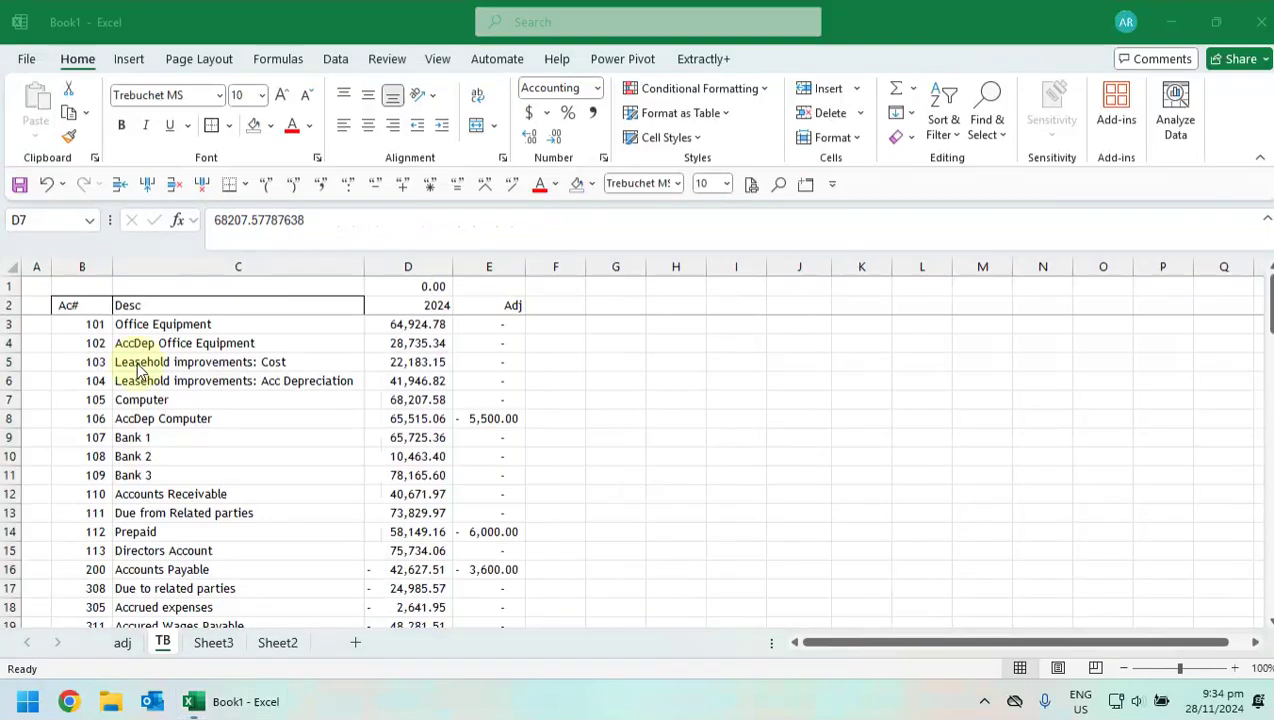
- Extend the D1 total formula to E1 and enter the heading 2024 Final in F2
{"action": "left_click", "coordinate": [405, 287]}
{"action": "left_click_drag", "start_coordinate": [454, 300], "coordinate": [498, 300]}
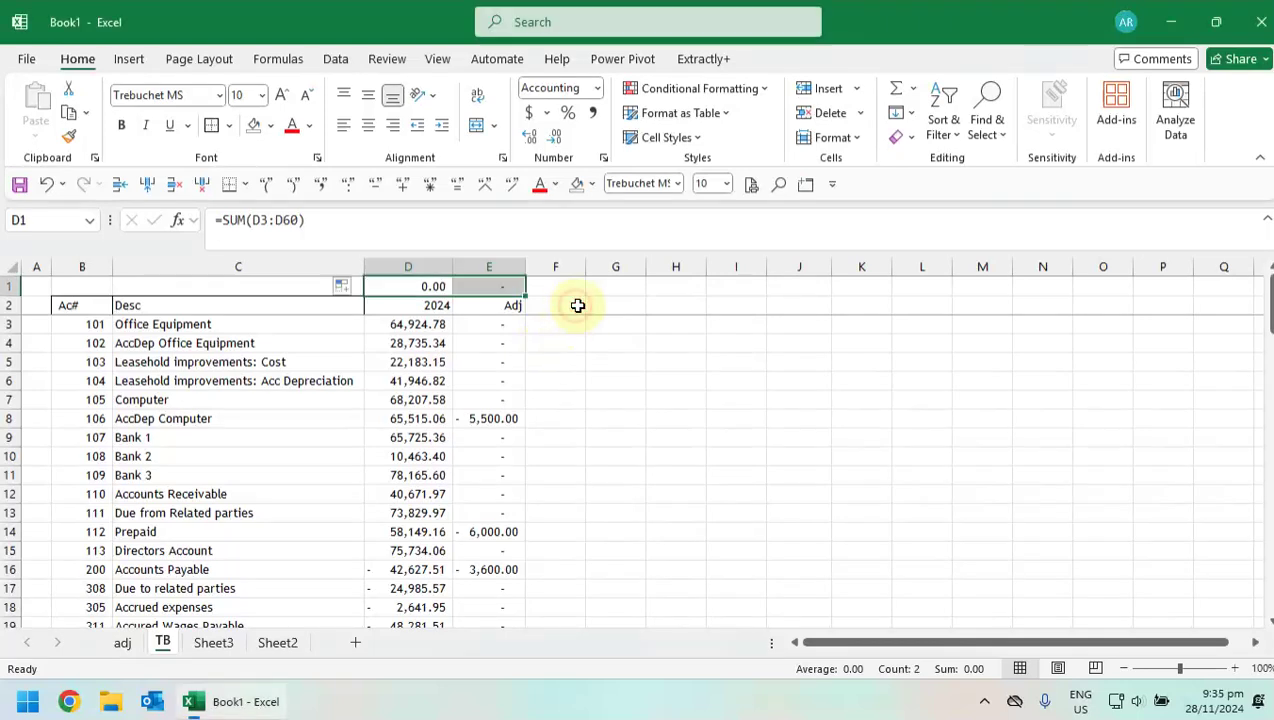
{"action": "left_click", "coordinate": [588, 305]}
{"action": "type", "text": "2024"}
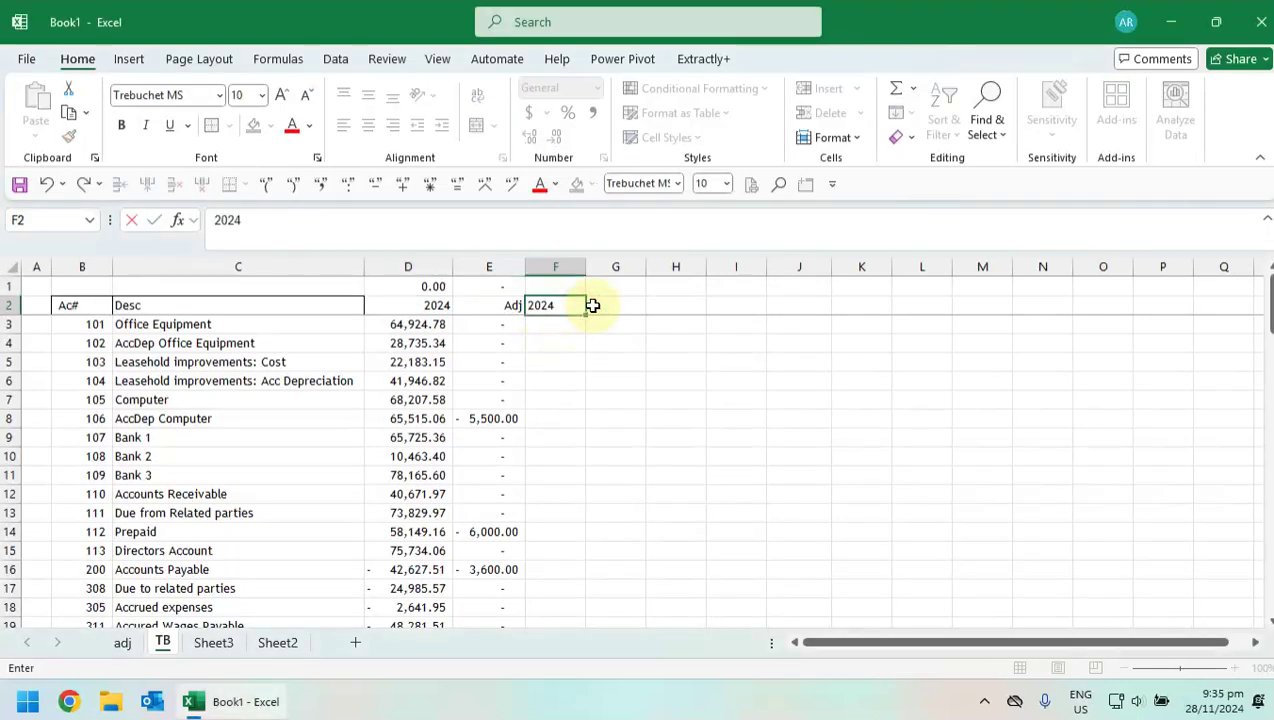
{"action": "type", "text": " Final"}
{"action": "key", "text": "Return"}
- Enter =SUM(D3:E3) in F3 for the final balance and fill it down for all accounts
{"action": "left_click", "coordinate": [896, 88]}
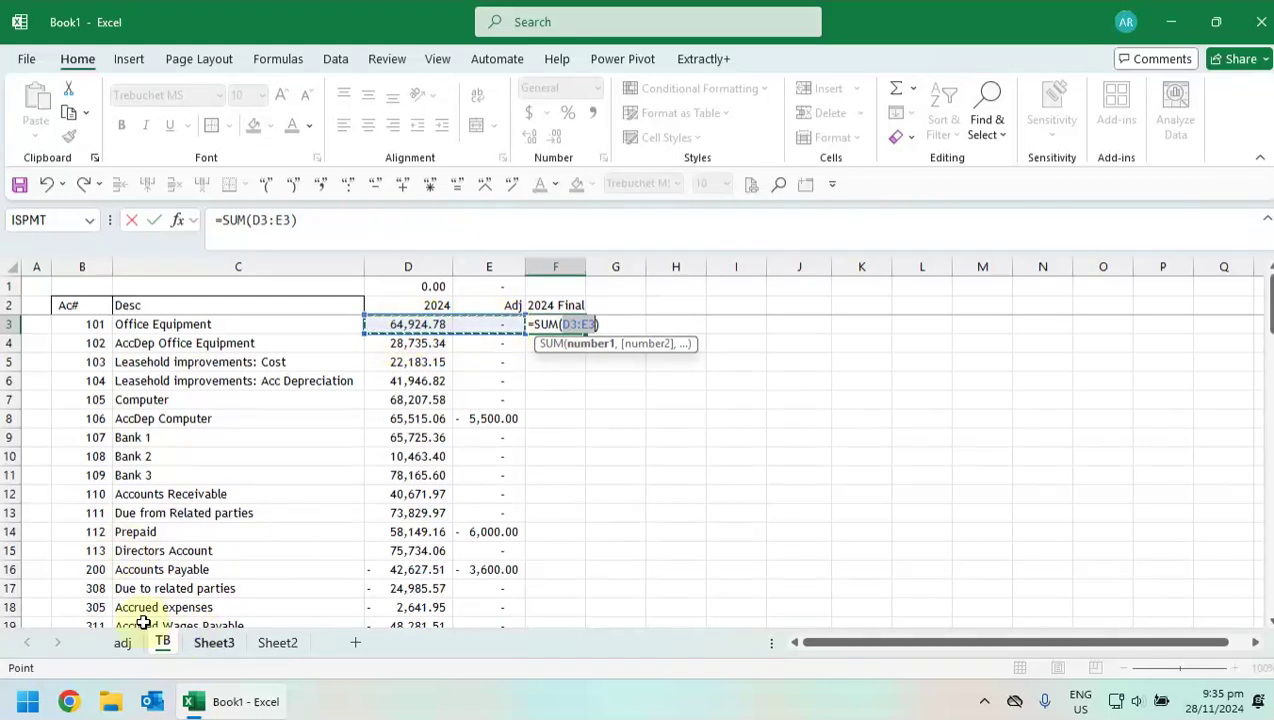
{"action": "key", "text": "Return"}
{"action": "left_click", "coordinate": [583, 326]}
{"action": "double_click", "coordinate": [597, 332]}
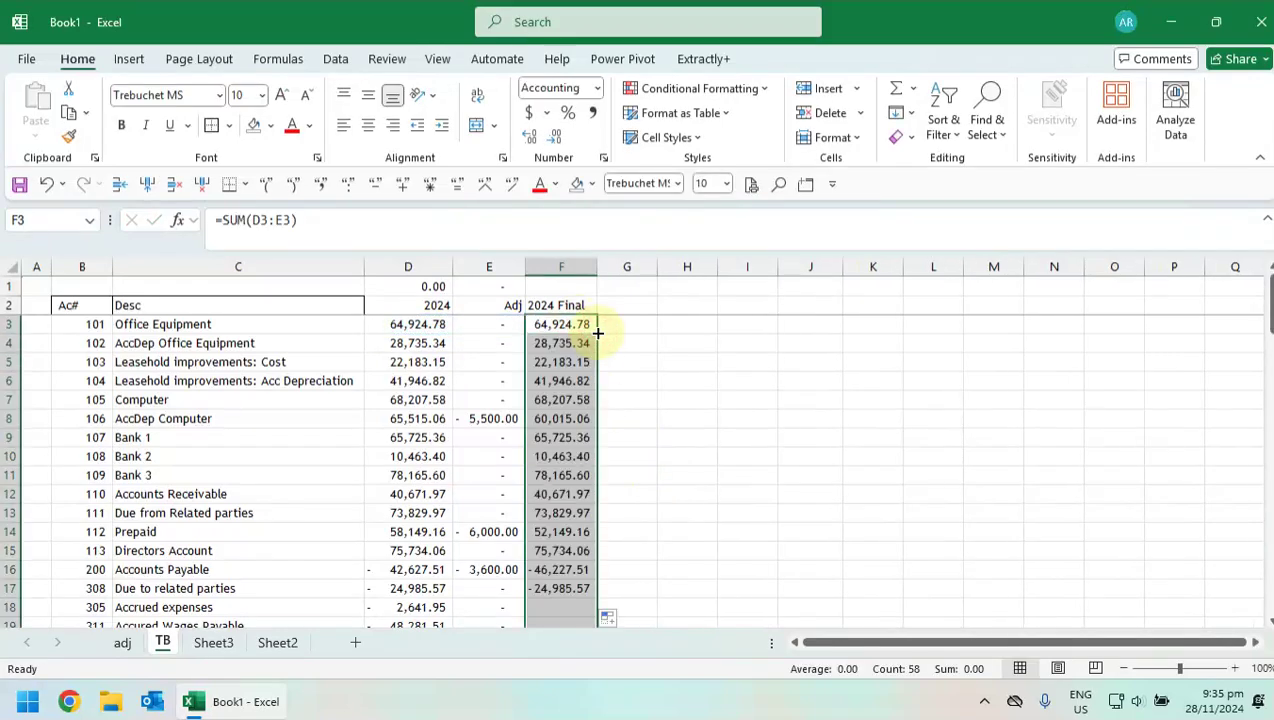
- Extend the E1 total formula to F1 for the 2024 Final column
{"action": "left_click", "coordinate": [503, 287]}
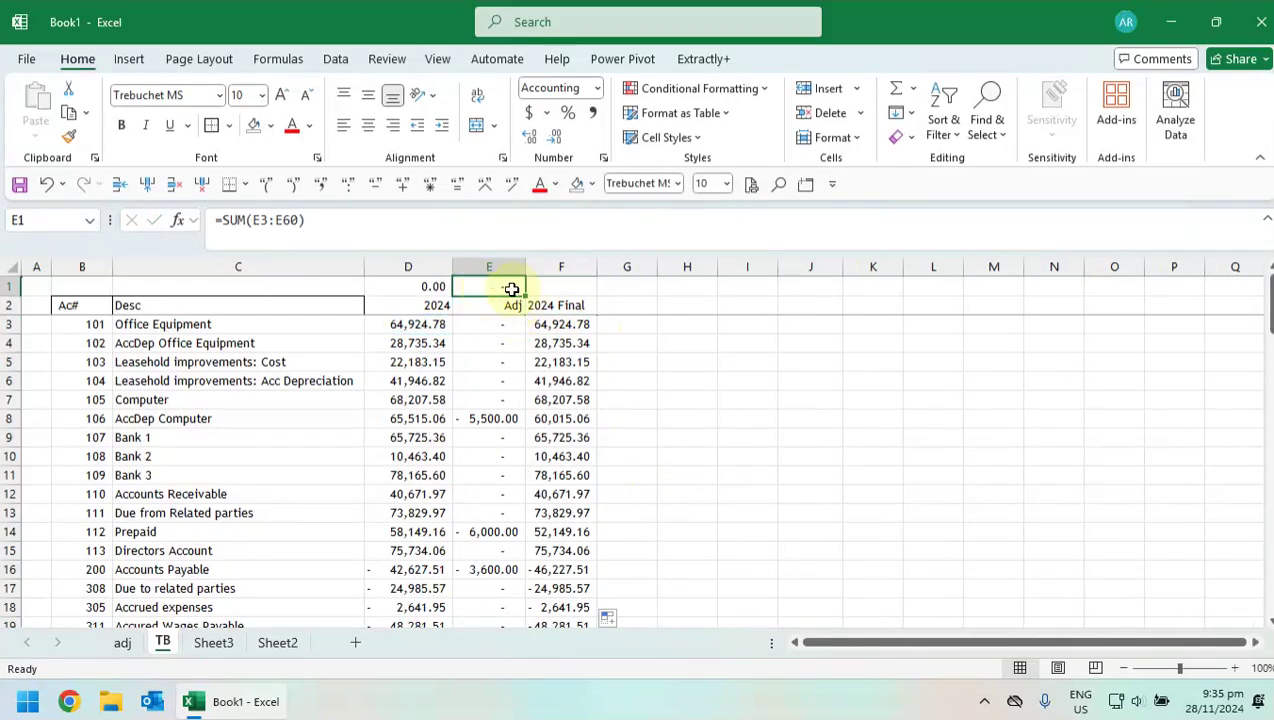
{"action": "left_click_drag", "start_coordinate": [526, 297], "coordinate": [590, 300]}
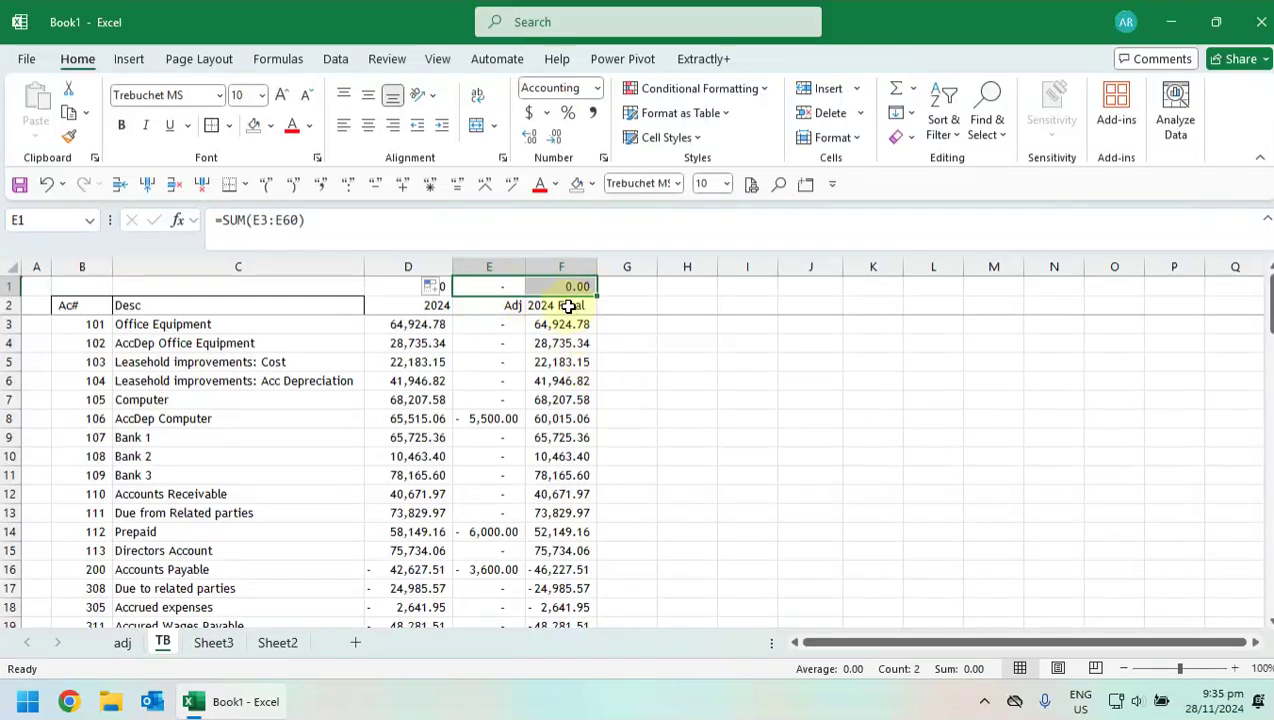
- Widen column F to fit its balances and carry the heading border across D2:F2
{"action": "scroll", "coordinate": [572, 522], "scroll_direction": "down", "scroll_amount": 7}
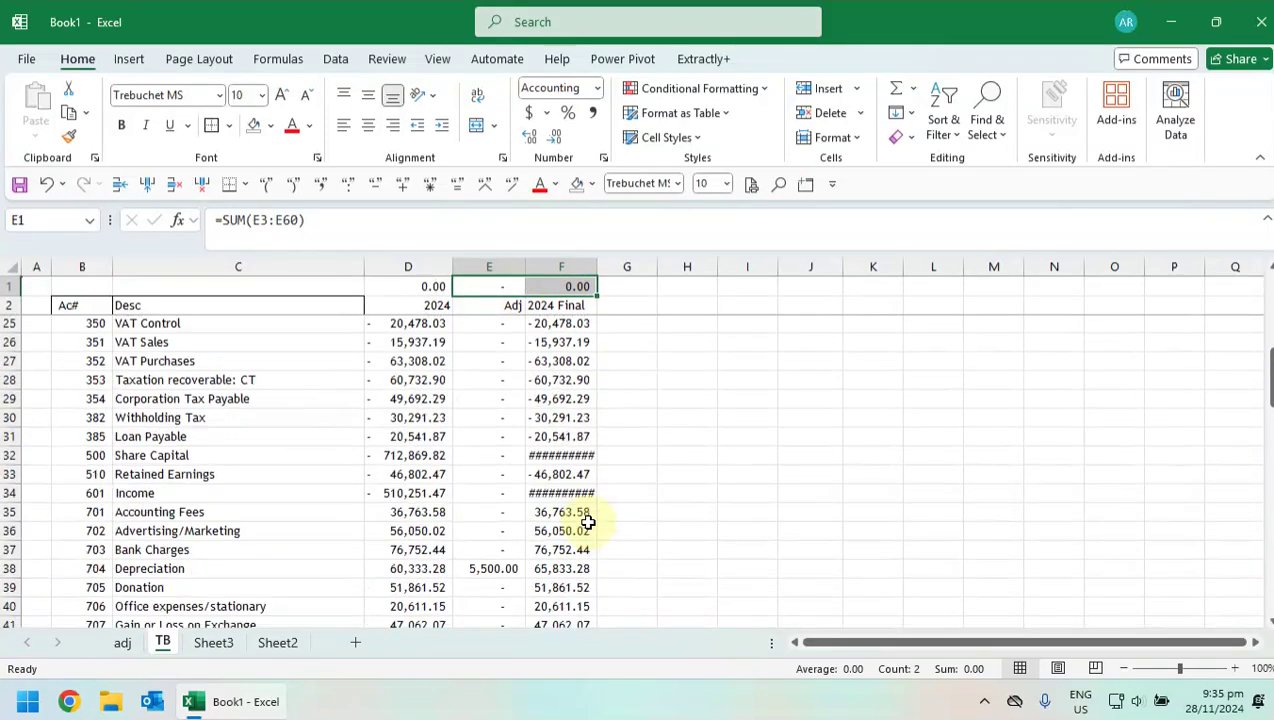
{"action": "double_click", "coordinate": [597, 267]}
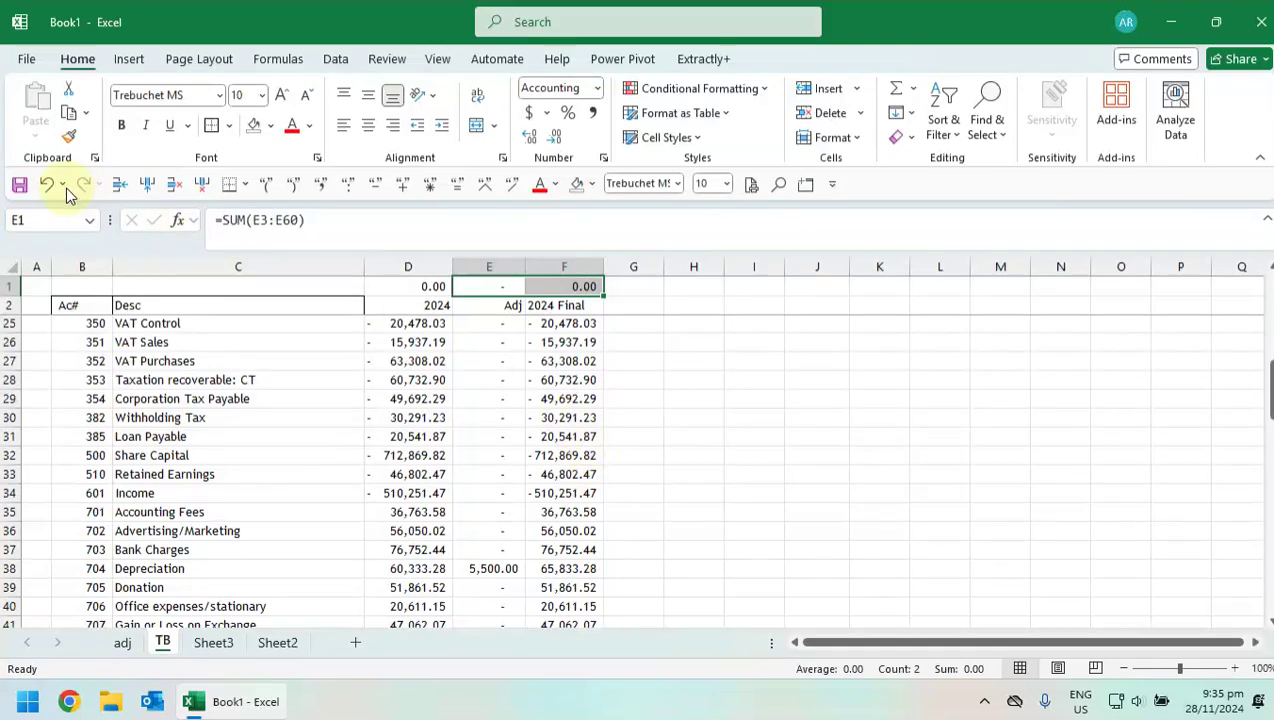
{"action": "key", "text": "ctrl+z"}
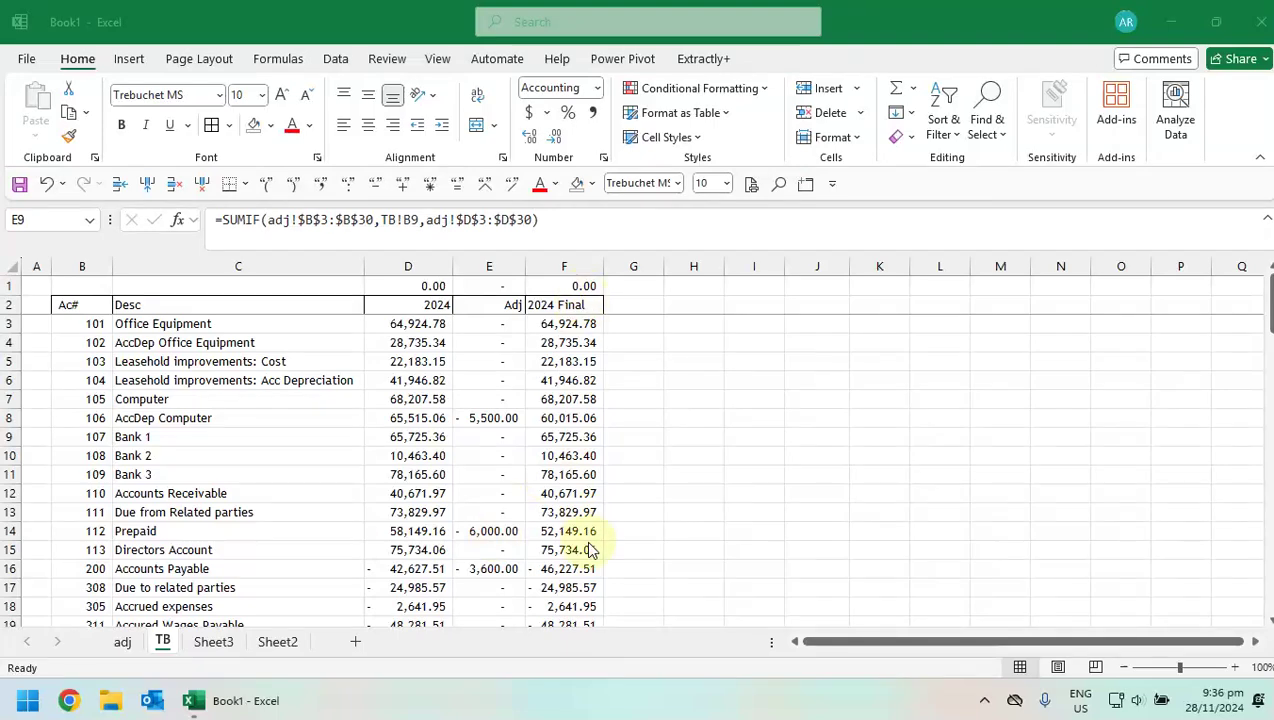
- Review the journal entries on the adj sheet and return to the trial balance on the TB sheet
{"action": "left_click", "coordinate": [122, 641]}
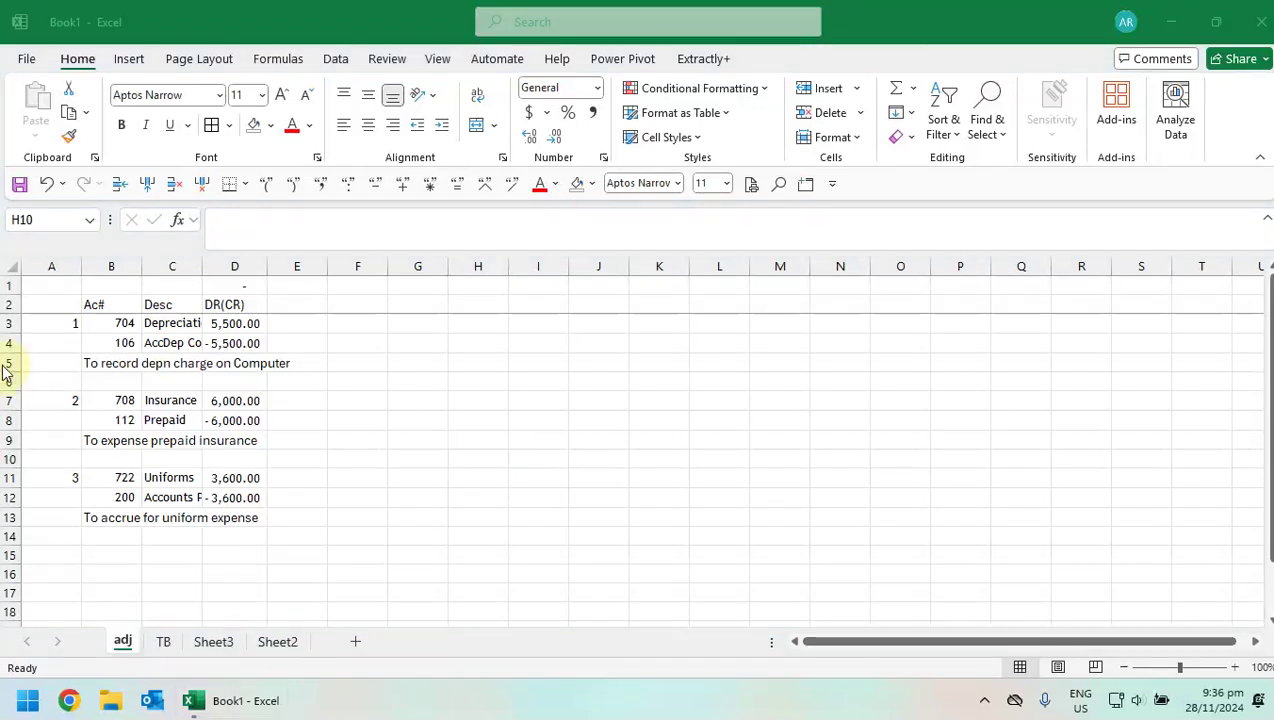
{"action": "scroll", "coordinate": [196, 530], "scroll_direction": "down", "scroll_amount": 3}
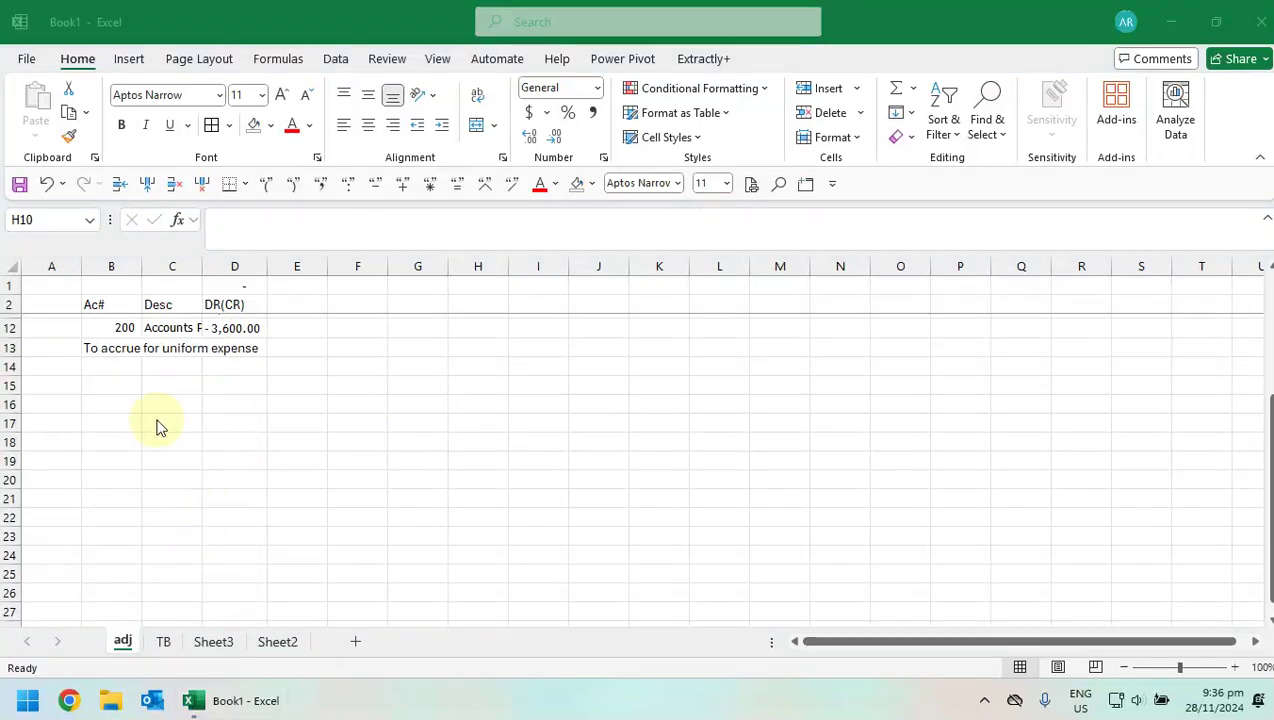
{"action": "scroll", "coordinate": [195, 500], "scroll_direction": "up", "scroll_amount": 3}
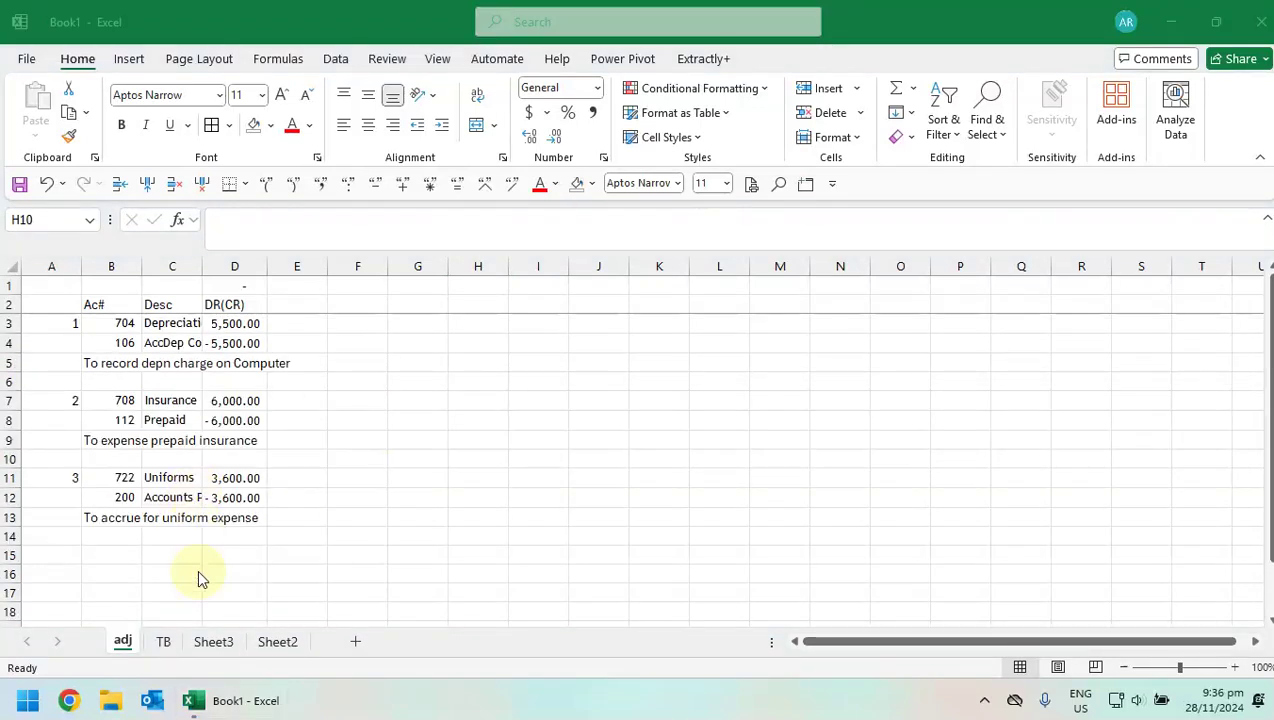
{"action": "left_click", "coordinate": [164, 642]}
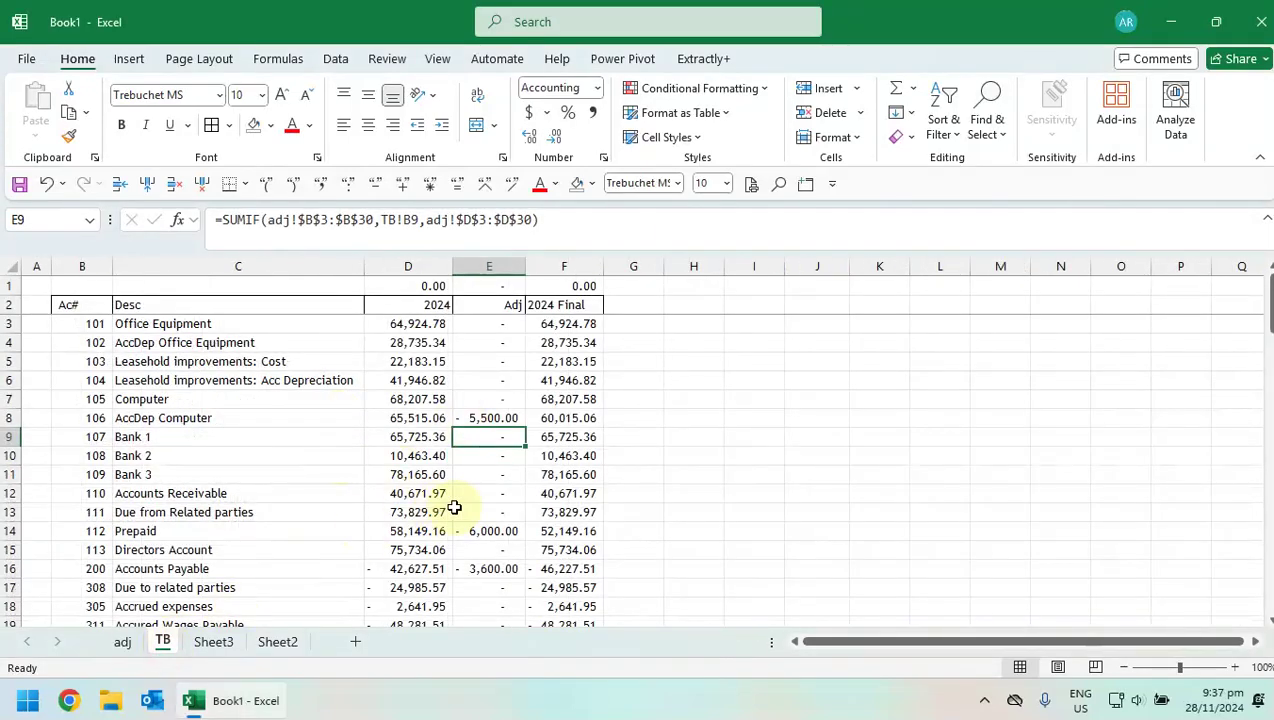
{"action": "left_click", "coordinate": [163, 550]}
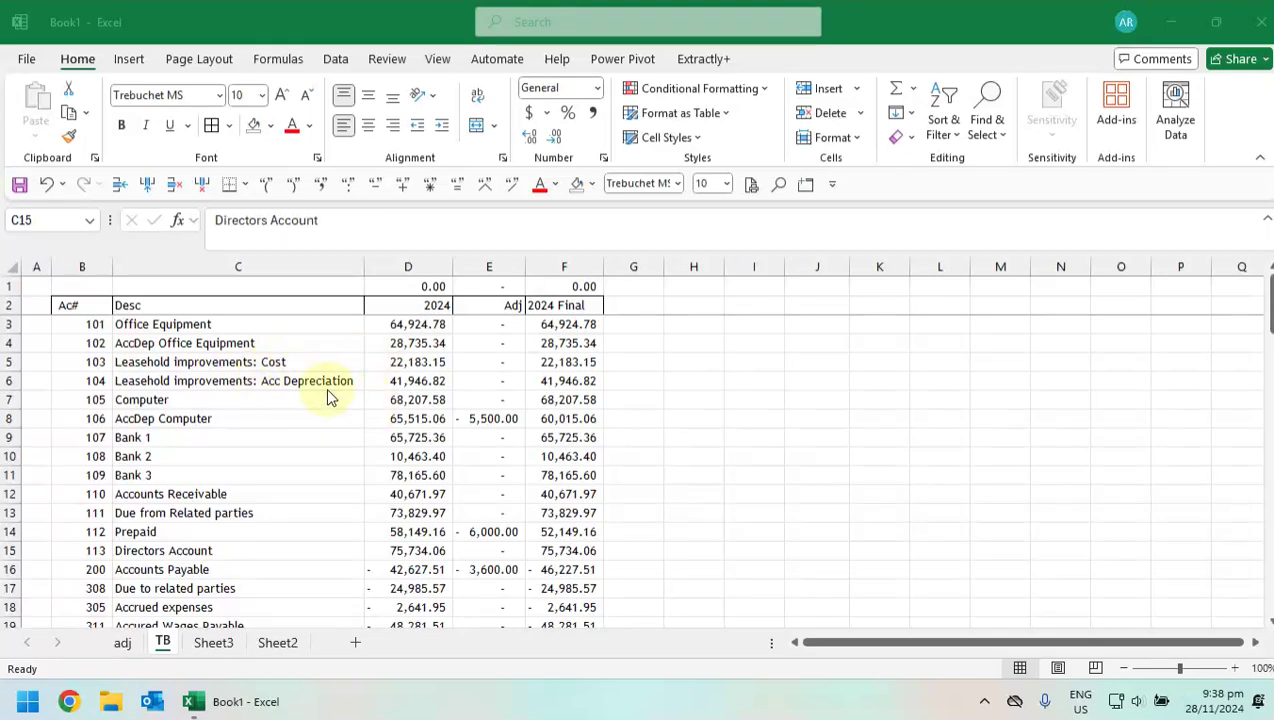
- Copy the account numbers and descriptions of 703 Bank Charges and 108 Bank 2 from the TB sheet
{"action": "scroll", "coordinate": [328, 400], "scroll_direction": "down", "scroll_amount": 2}
{"action": "scroll", "coordinate": [330, 410], "scroll_direction": "down", "scroll_amount": 6}
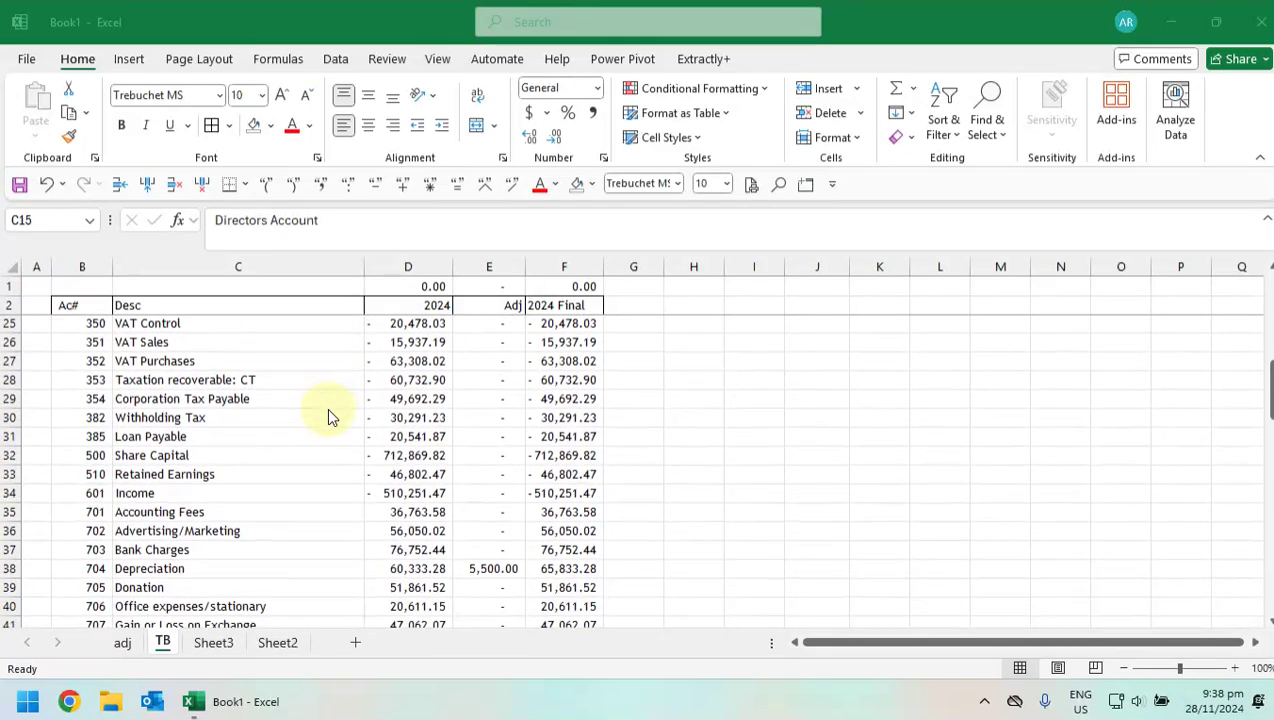
{"action": "scroll", "coordinate": [330, 415], "scroll_direction": "down", "scroll_amount": 1}
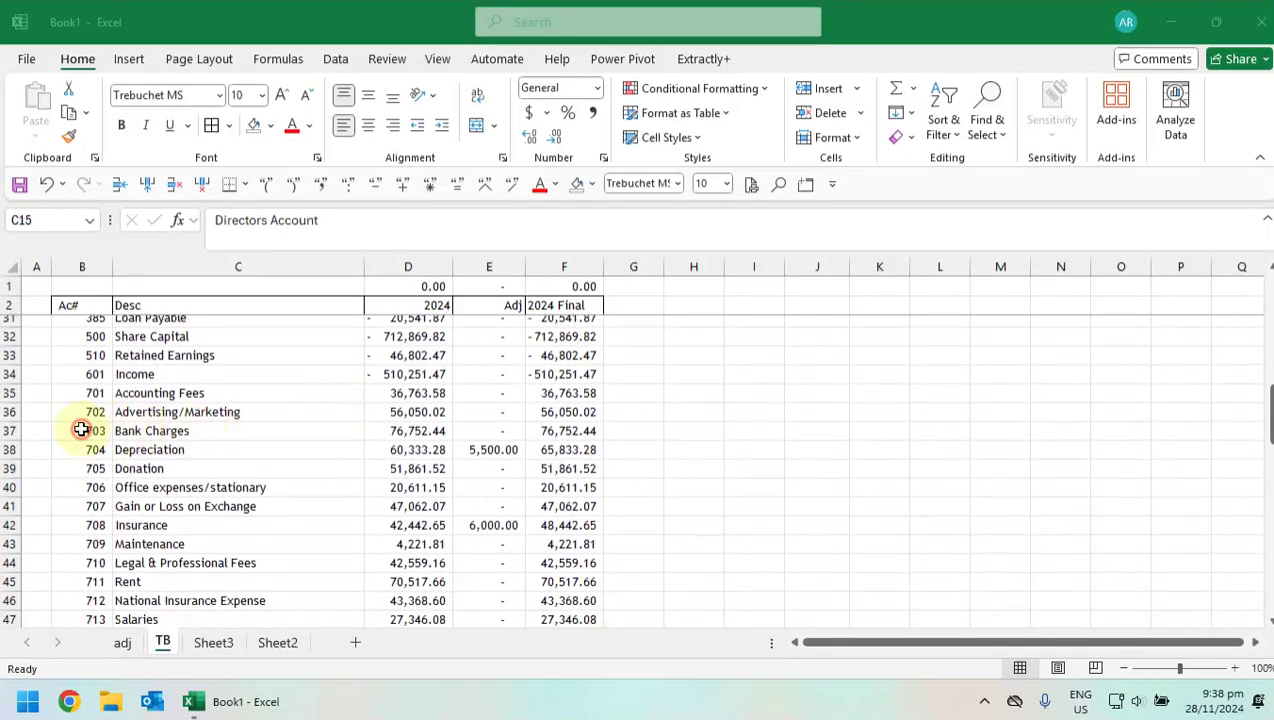
{"action": "left_click_drag", "start_coordinate": [92, 433], "coordinate": [128, 432]}
{"action": "scroll", "coordinate": [233, 500], "scroll_direction": "up", "scroll_amount": 10}
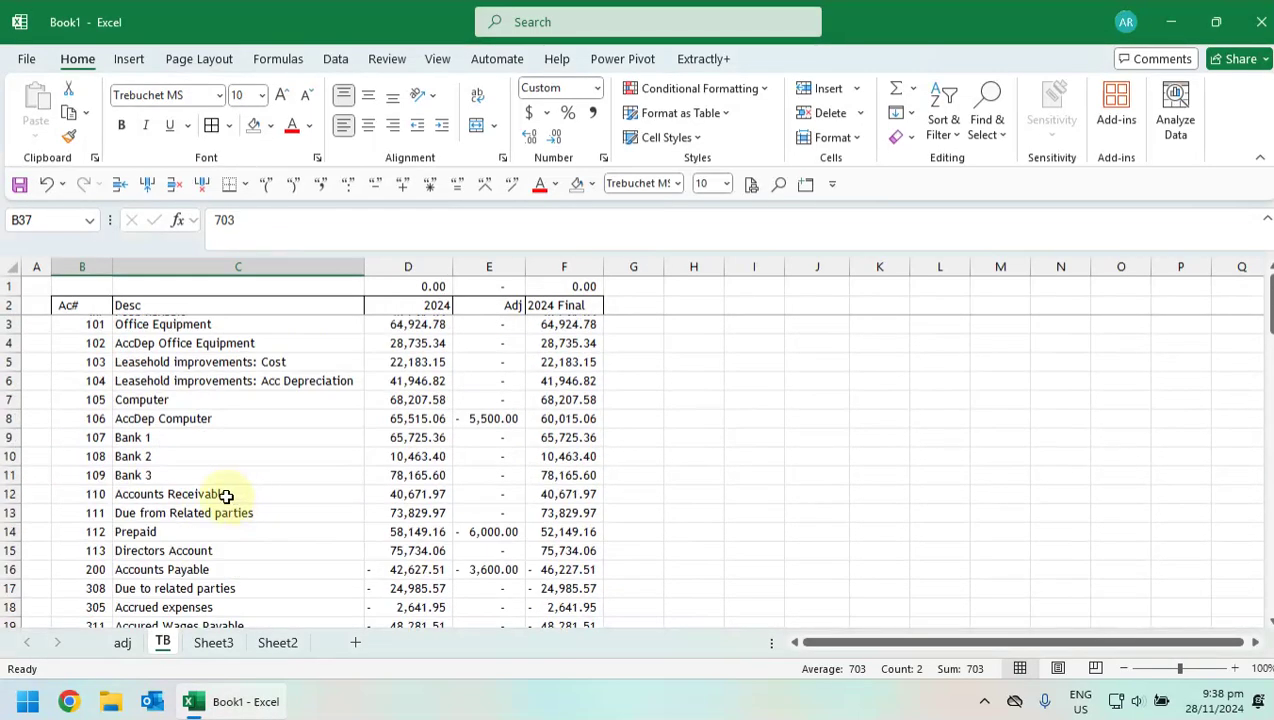
{"action": "scroll", "coordinate": [236, 497], "scroll_direction": "down", "scroll_amount": 6}
{"action": "scroll", "coordinate": [236, 497], "scroll_direction": "down", "scroll_amount": 1}
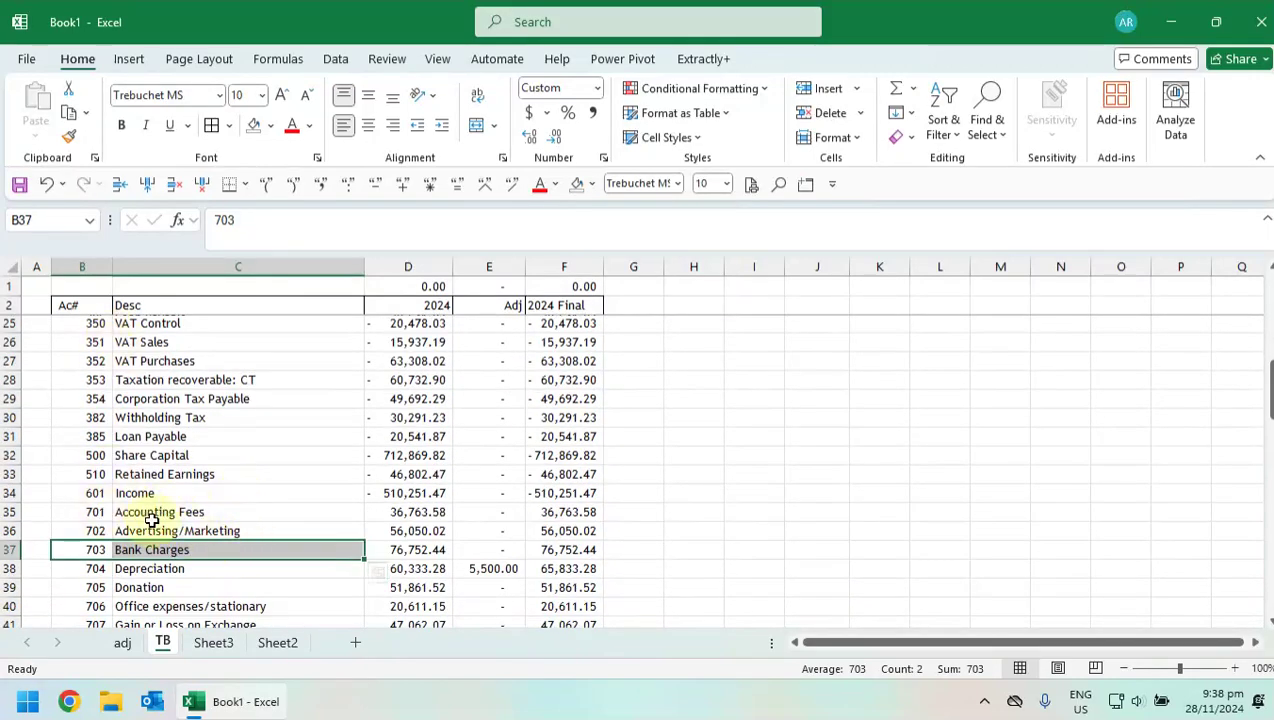
{"action": "scroll", "coordinate": [213, 538], "scroll_direction": "up", "scroll_amount": 7}
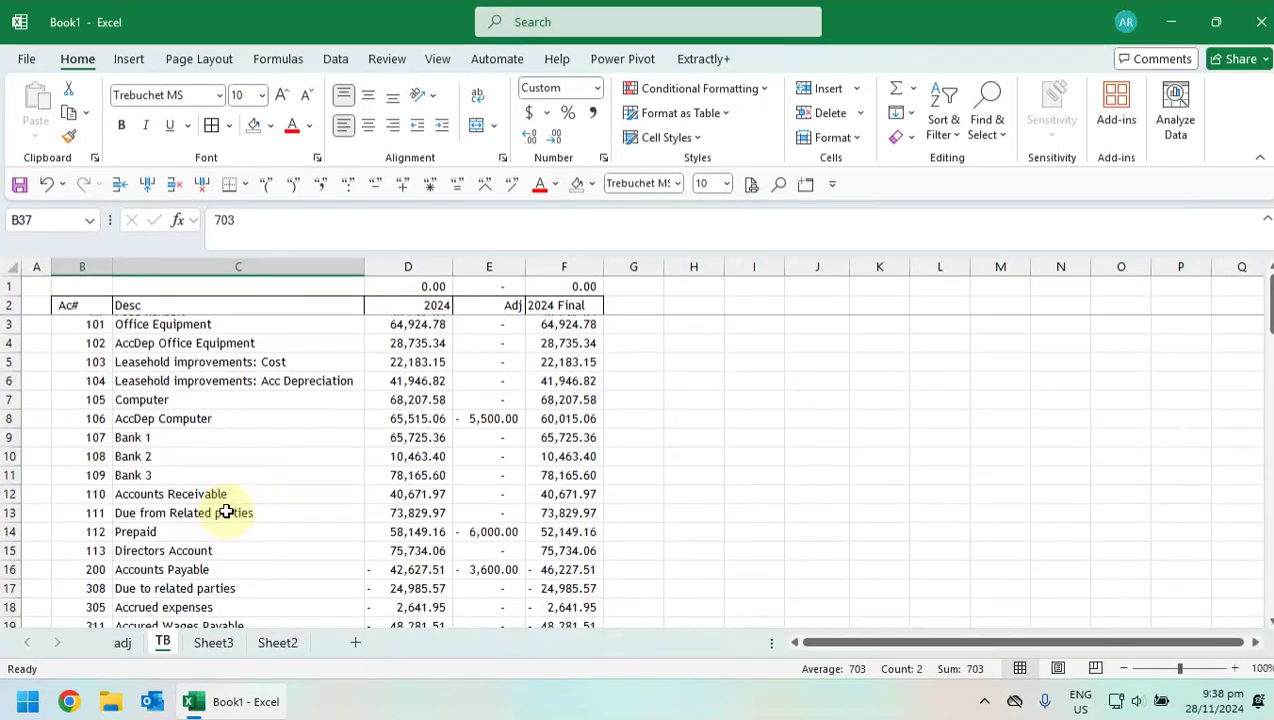
{"action": "left_click_drag", "start_coordinate": [108, 456], "coordinate": [140, 456], "text": "ctrl"}
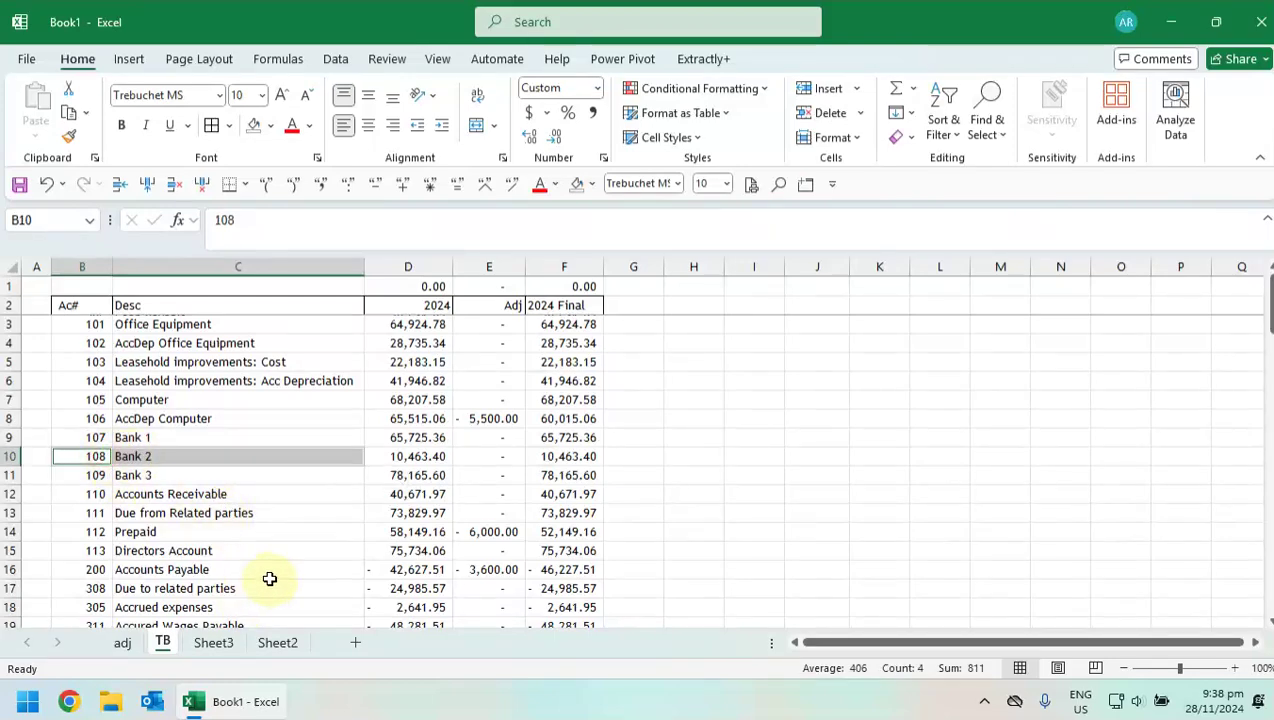
{"action": "key", "text": "ctrl+c"}
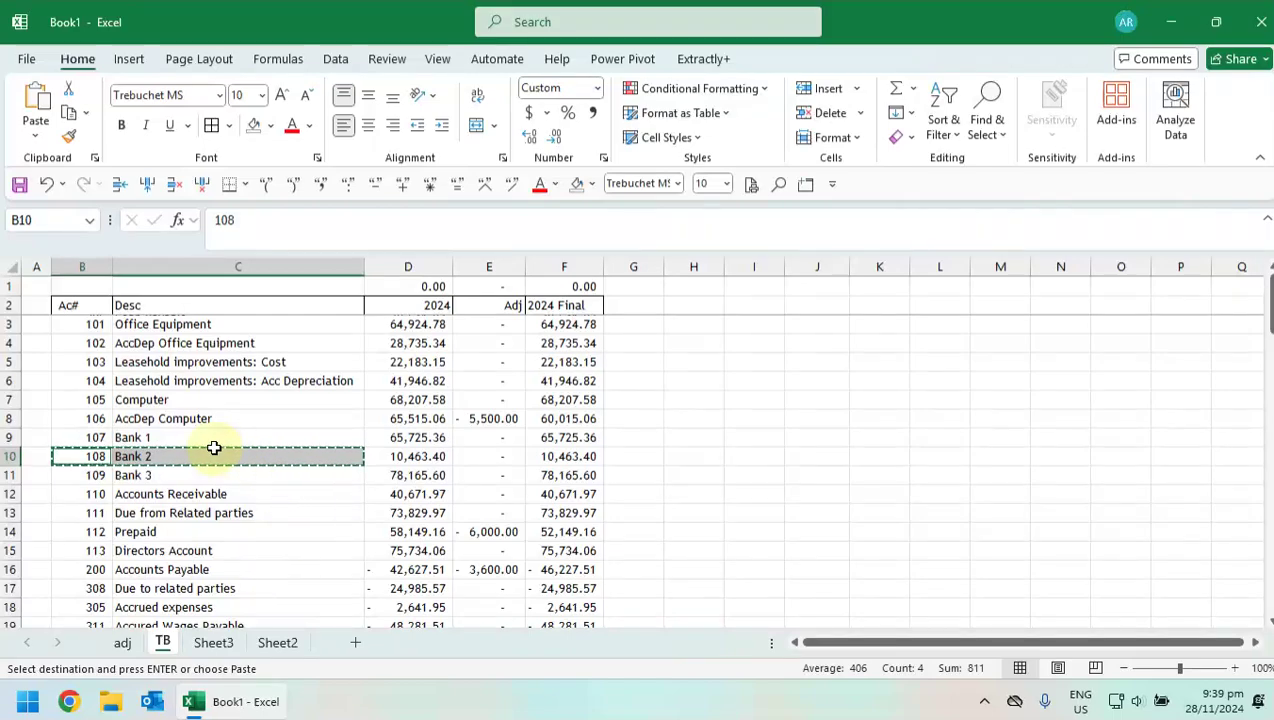
- Paste the two copied bank accounts into the adj sheet starting at B15, below the third journal entry
{"action": "scroll", "coordinate": [223, 493], "scroll_direction": "down", "scroll_amount": 7}
{"action": "scroll", "coordinate": [223, 500], "scroll_direction": "up", "scroll_amount": 6}
{"action": "scroll", "coordinate": [226, 507], "scroll_direction": "down", "scroll_amount": 1}
{"action": "scroll", "coordinate": [226, 507], "scroll_direction": "down", "scroll_amount": 4}
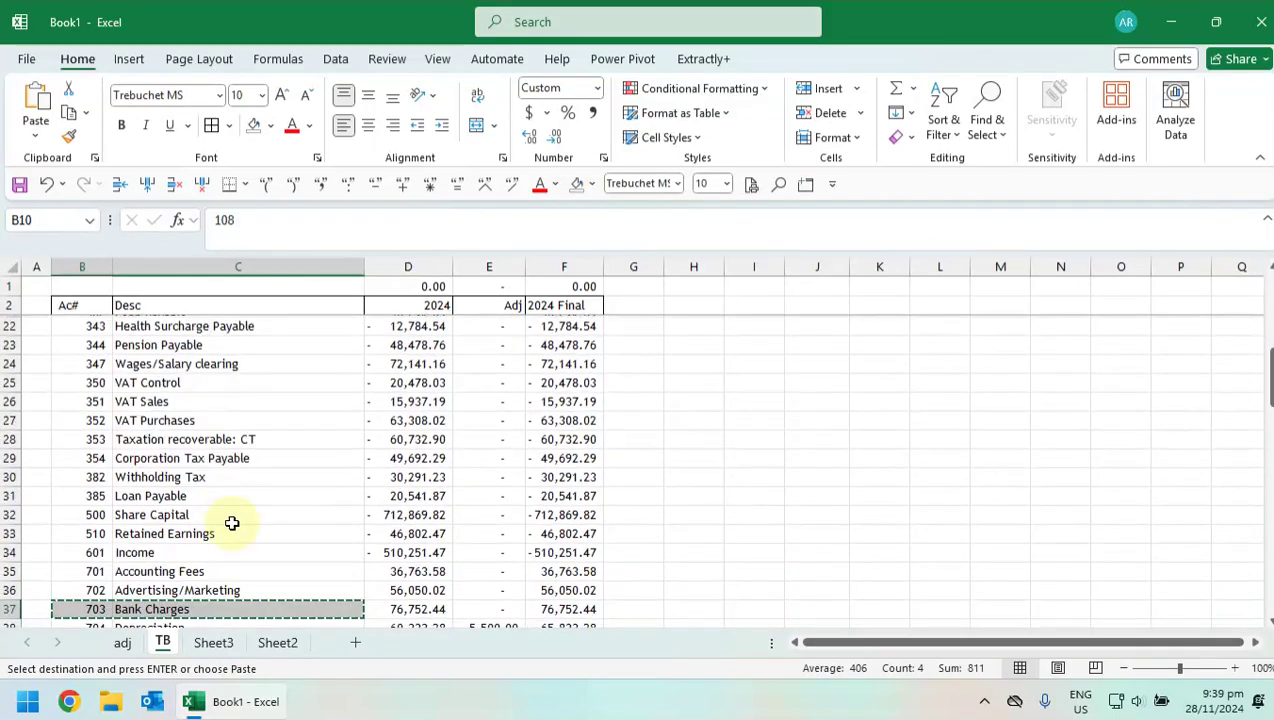
{"action": "left_click", "coordinate": [122, 643]}
{"action": "left_click", "coordinate": [110, 555]}
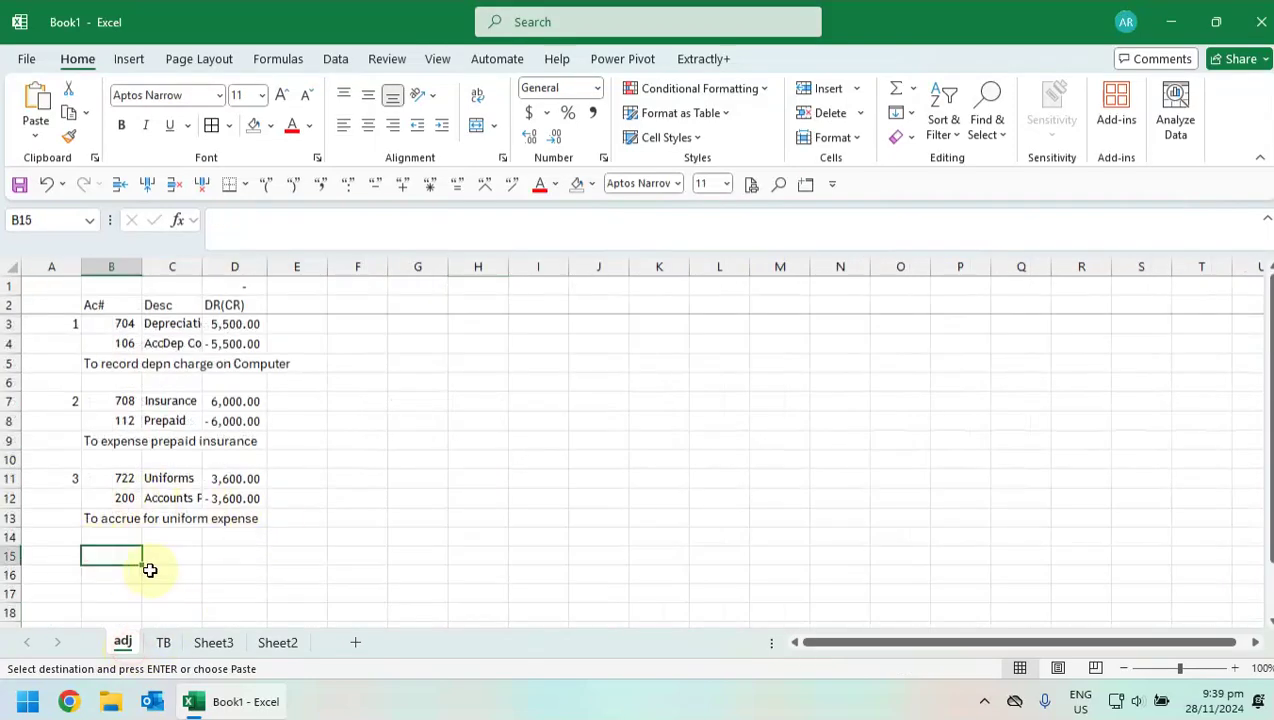
{"action": "key", "text": "ctrl+v"}
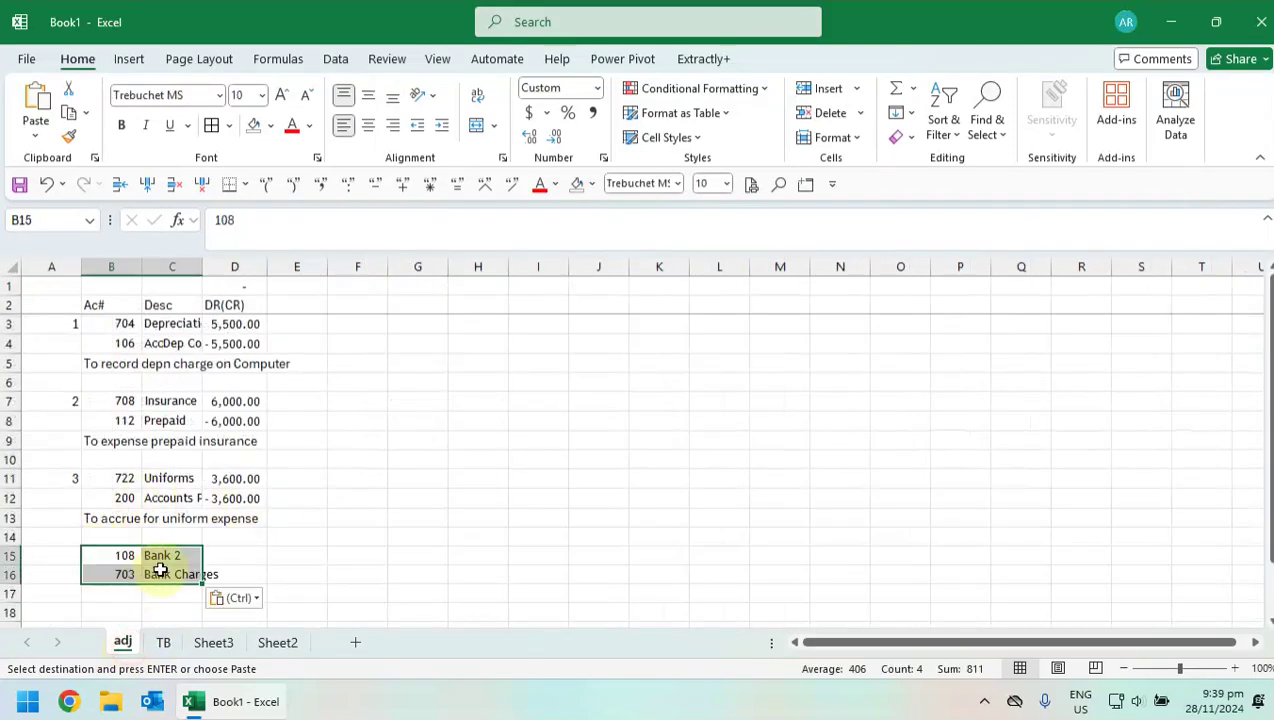
- Enter the description To record bank charges in B17 and number the journal entry 4 in A15
{"action": "left_click", "coordinate": [238, 555]}
{"action": "scroll", "coordinate": [145, 553], "scroll_direction": "down", "scroll_amount": 2}
{"action": "left_click", "coordinate": [122, 494]}
{"action": "left_click", "coordinate": [128, 479]}
{"action": "type", "text": "To record bank"}
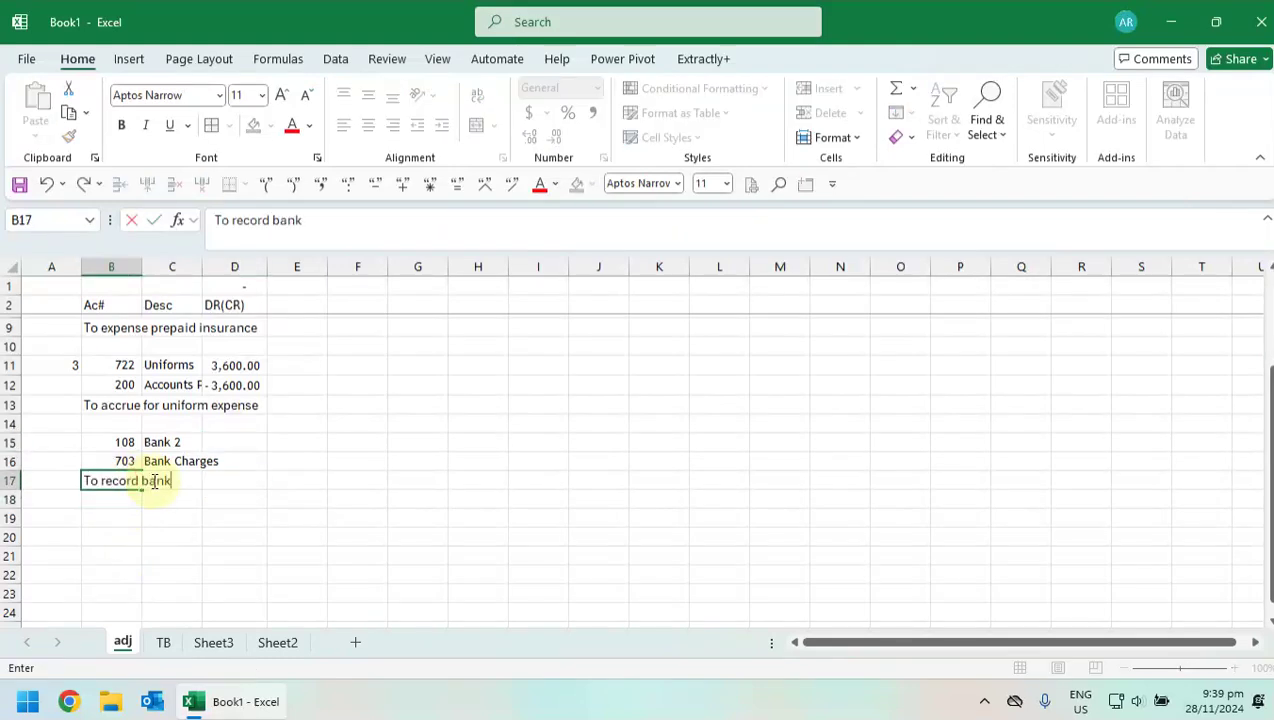
{"action": "type", "text": " charges"}
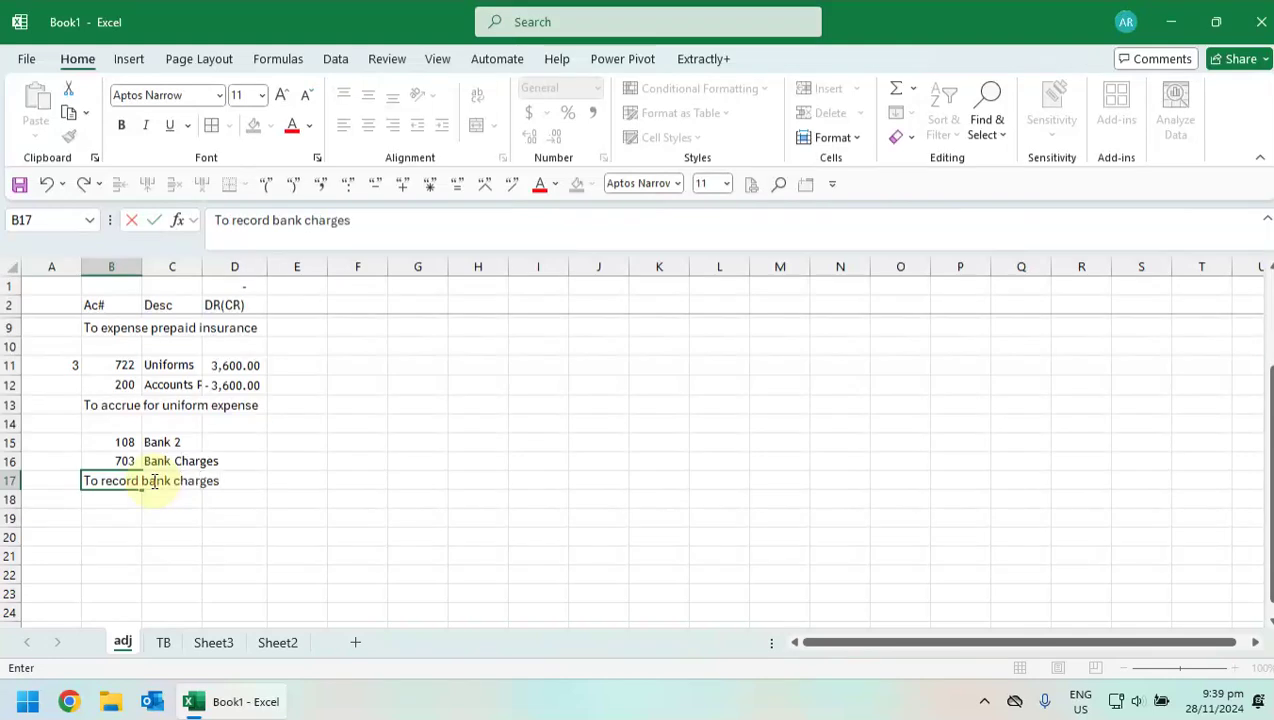
{"action": "left_click", "coordinate": [90, 537]}
{"action": "left_click", "coordinate": [45, 445]}
{"action": "type", "text": "4"}
{"action": "key", "text": "Return"}
- Reorder journal entry 4 so that 703 Bank Charges is in row 15 and 108 Bank 2 in row 16
{"action": "left_click", "coordinate": [219, 440]}
{"action": "left_click", "coordinate": [120, 462]}
{"action": "mouse_move", "coordinate": [148, 461]}
{"action": "left_mouse_down"}
{"action": "mouse_move", "coordinate": [159, 463]}
{"action": "mouse_move", "coordinate": [119, 441]}
{"action": "mouse_move", "coordinate": [119, 427]}
{"action": "mouse_move", "coordinate": [157, 471]}
{"action": "left_mouse_up"}
{"action": "left_click", "coordinate": [140, 424]}
{"action": "left_click", "coordinate": [240, 449]}
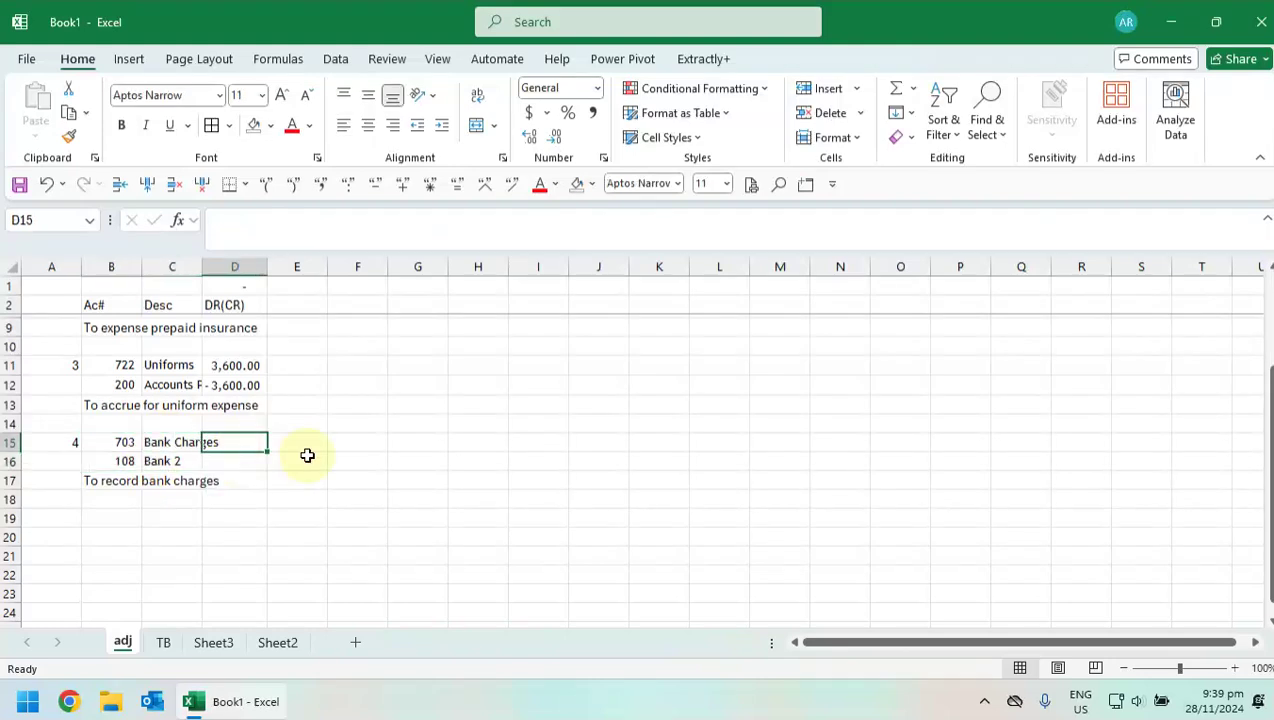
{"action": "type", "text": "-50"}
{"action": "key", "text": "Return"}
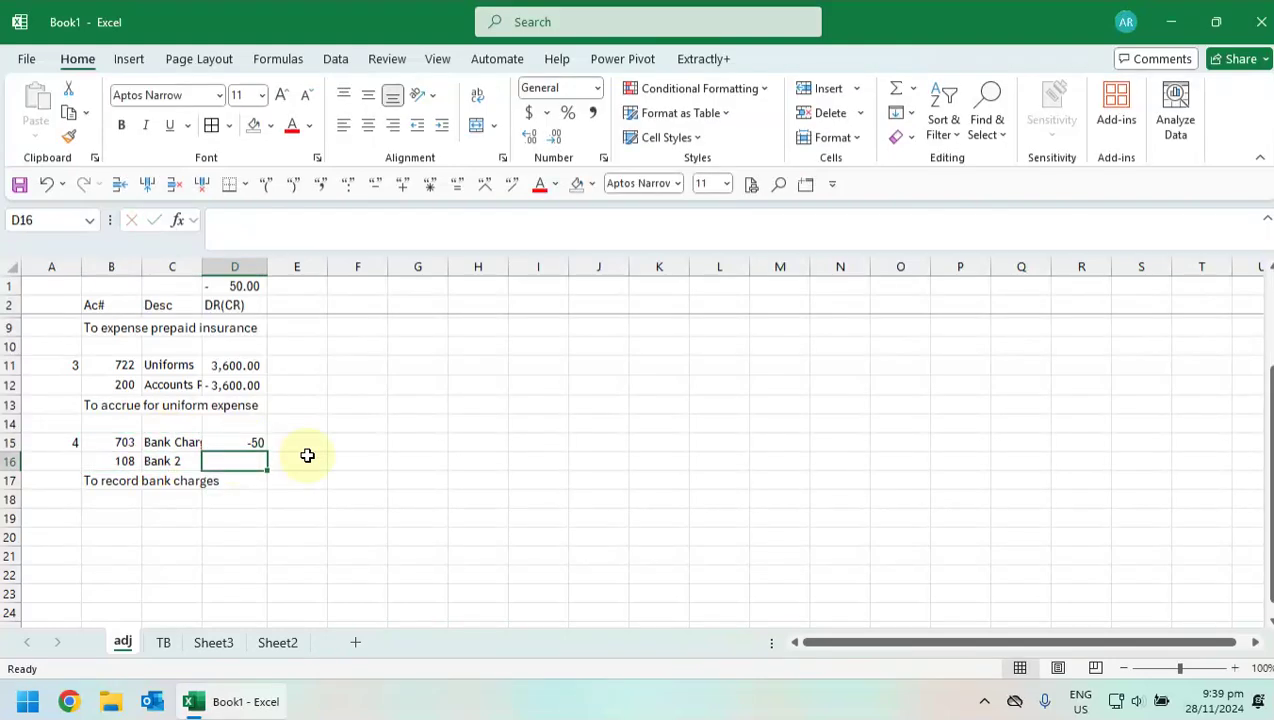
{"action": "key", "text": "Up"}
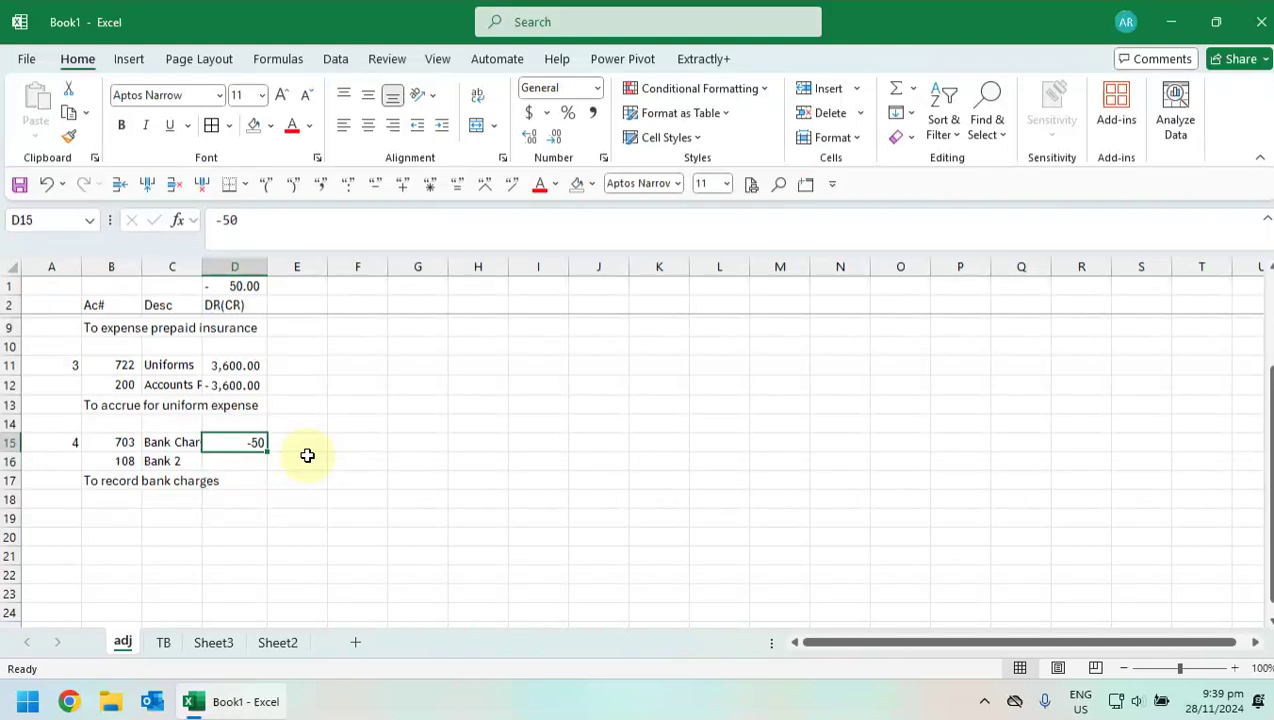
- Enter 50 for Bank Charges in D15 and -50 for Bank 2 in D16
{"action": "type", "text": "50"}
{"action": "key", "text": "Return"}
{"action": "type", "text": "-50"}
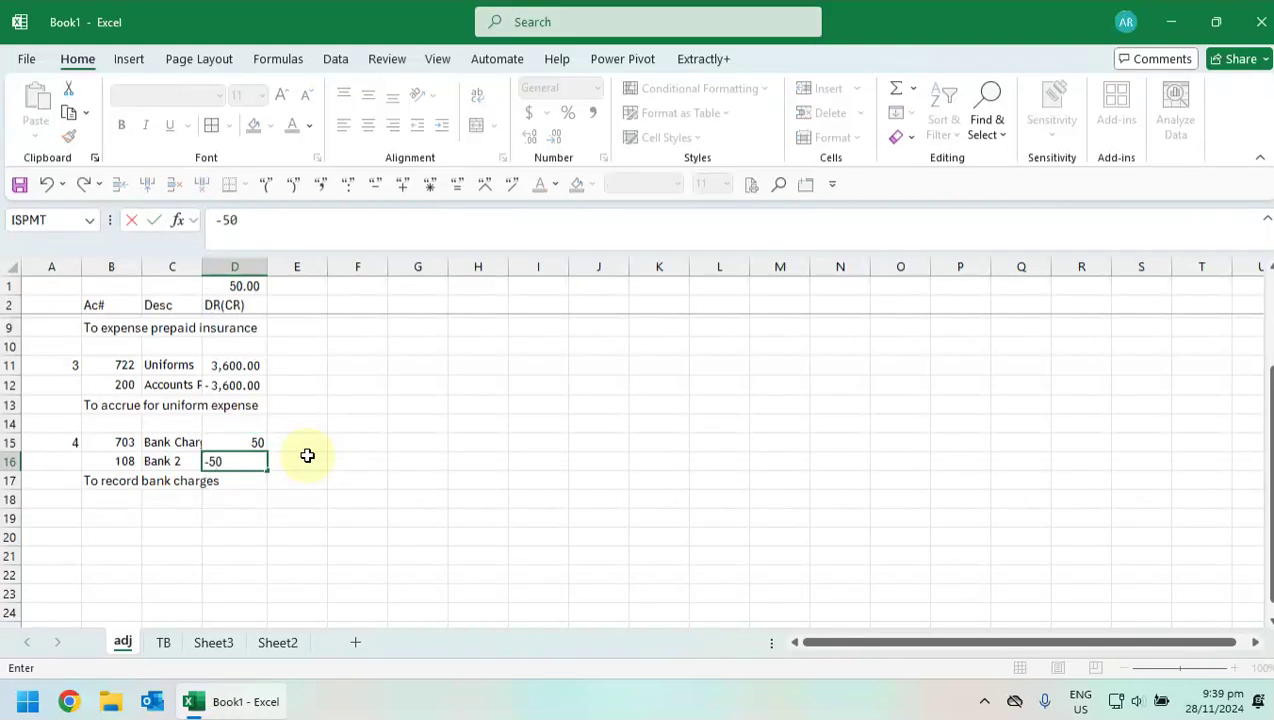
{"action": "key", "text": "Return"}
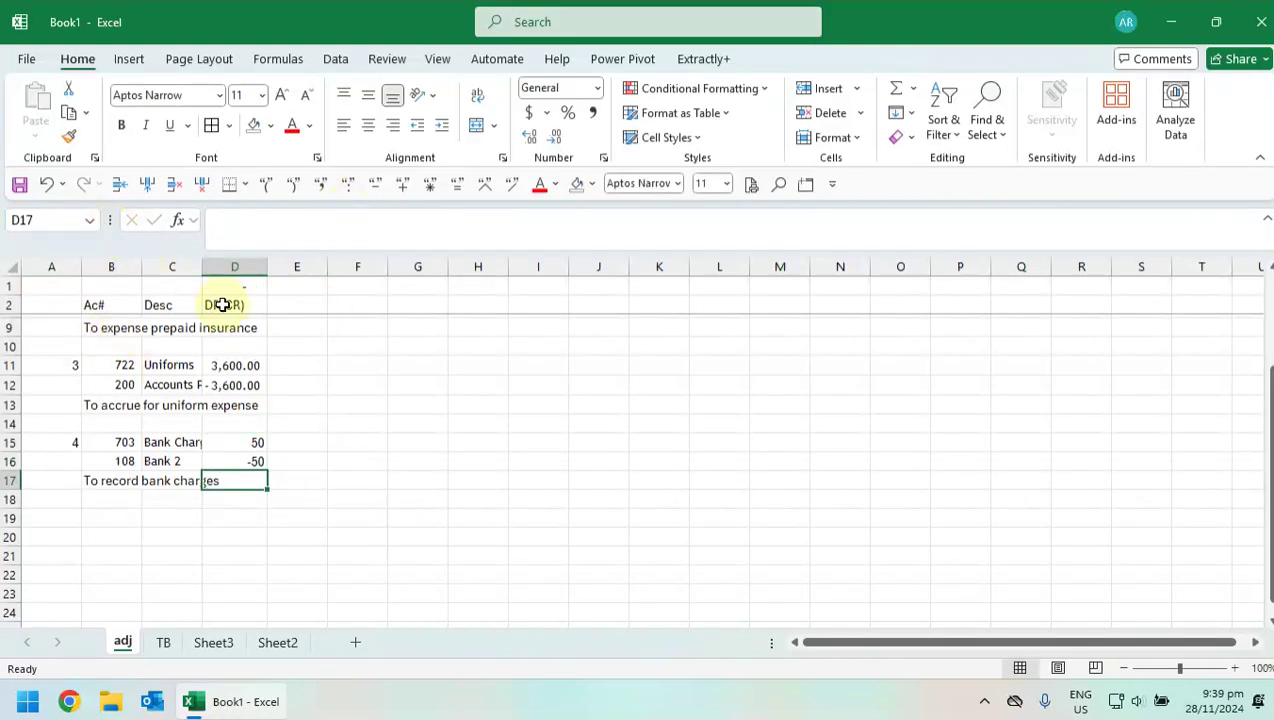
- Check the adj sheet's D1 total and examine the Bank Charges adjustment in the TB sheet's Adj column
{"action": "left_click", "coordinate": [232, 287]}
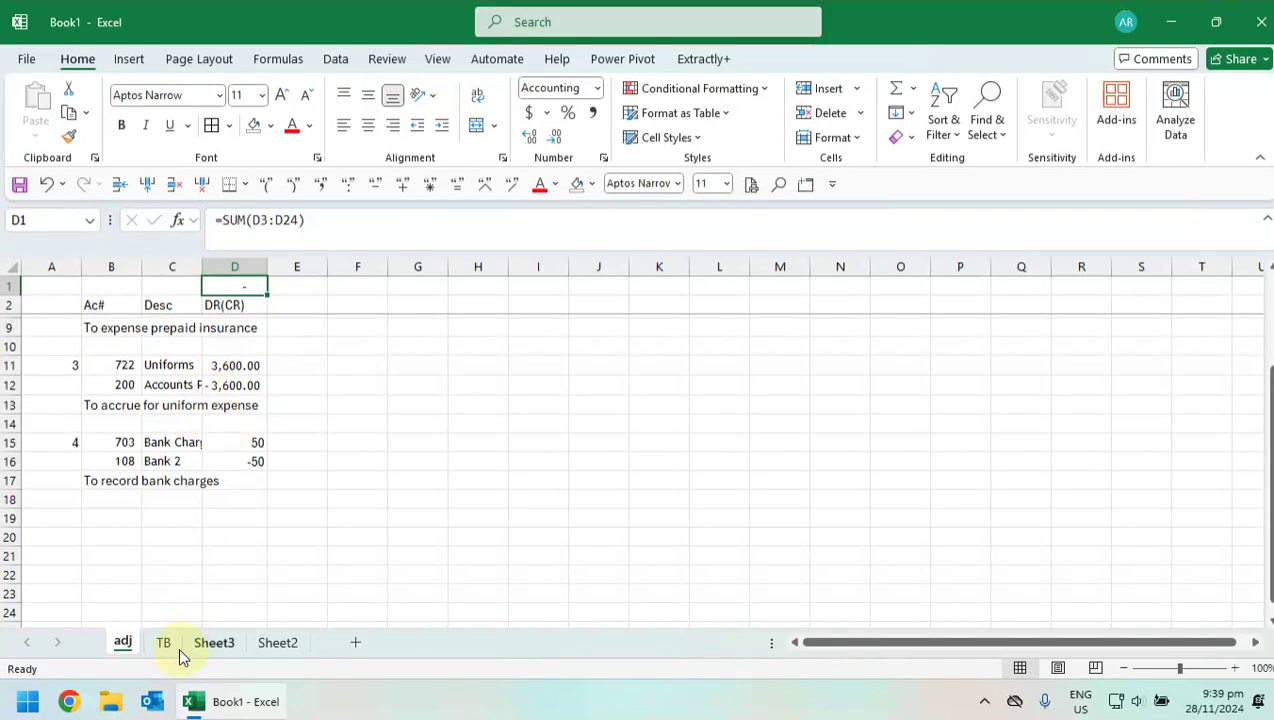
{"action": "left_click", "coordinate": [163, 645]}
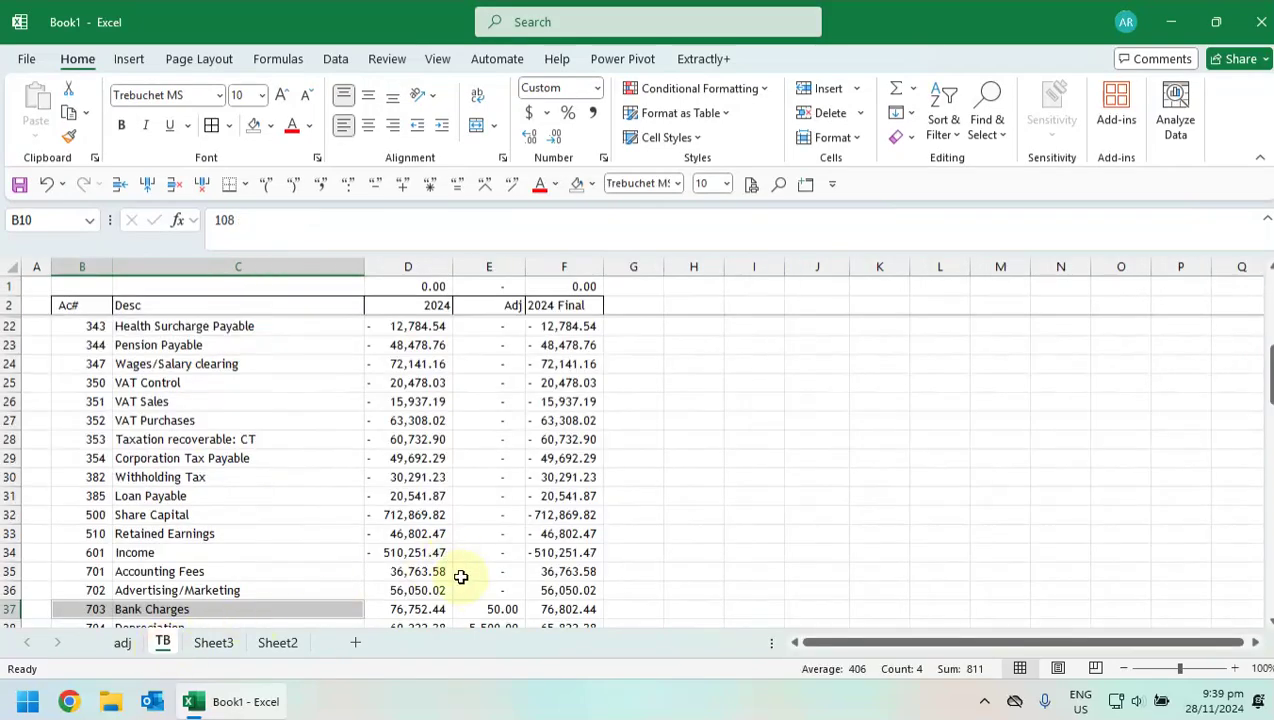
{"action": "left_click", "coordinate": [484, 606]}
{"action": "scroll", "coordinate": [645, 563], "scroll_direction": "down", "scroll_amount": 2}
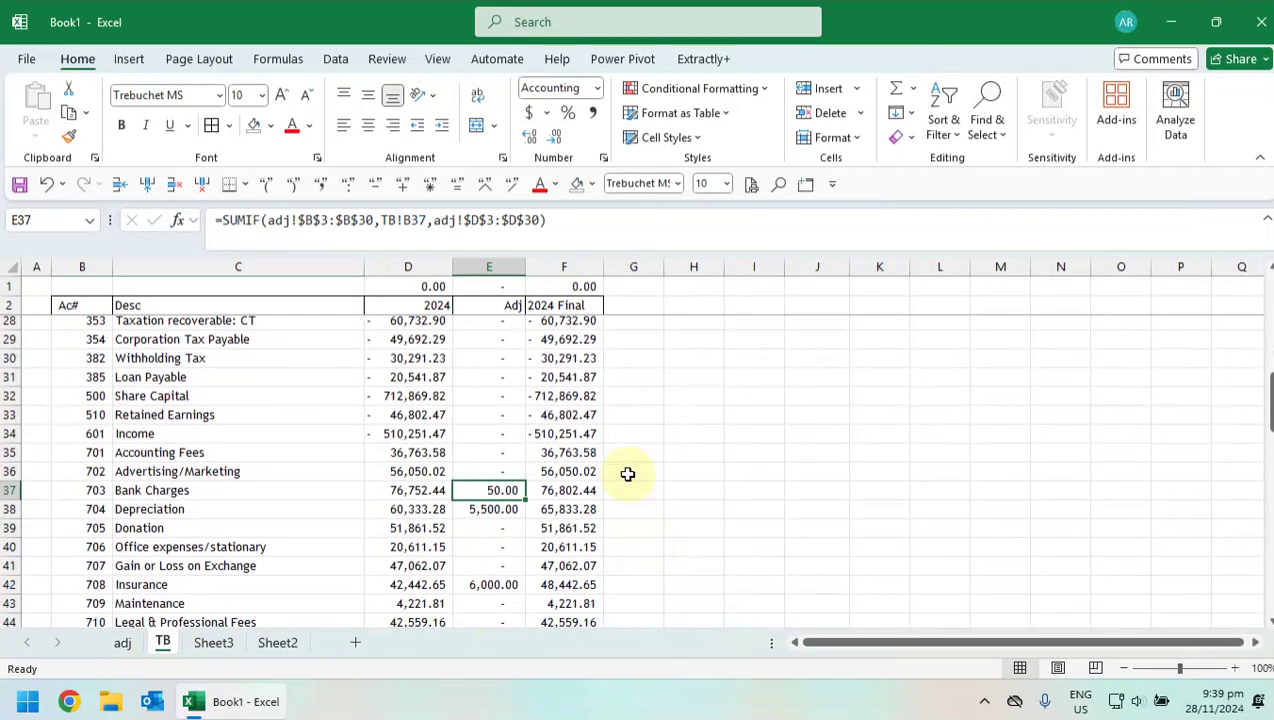
{"action": "scroll", "coordinate": [526, 512], "scroll_direction": "down", "scroll_amount": 5}
{"action": "scroll", "coordinate": [528, 511], "scroll_direction": "down", "scroll_amount": 4}
{"action": "scroll", "coordinate": [526, 510], "scroll_direction": "up", "scroll_amount": 18}
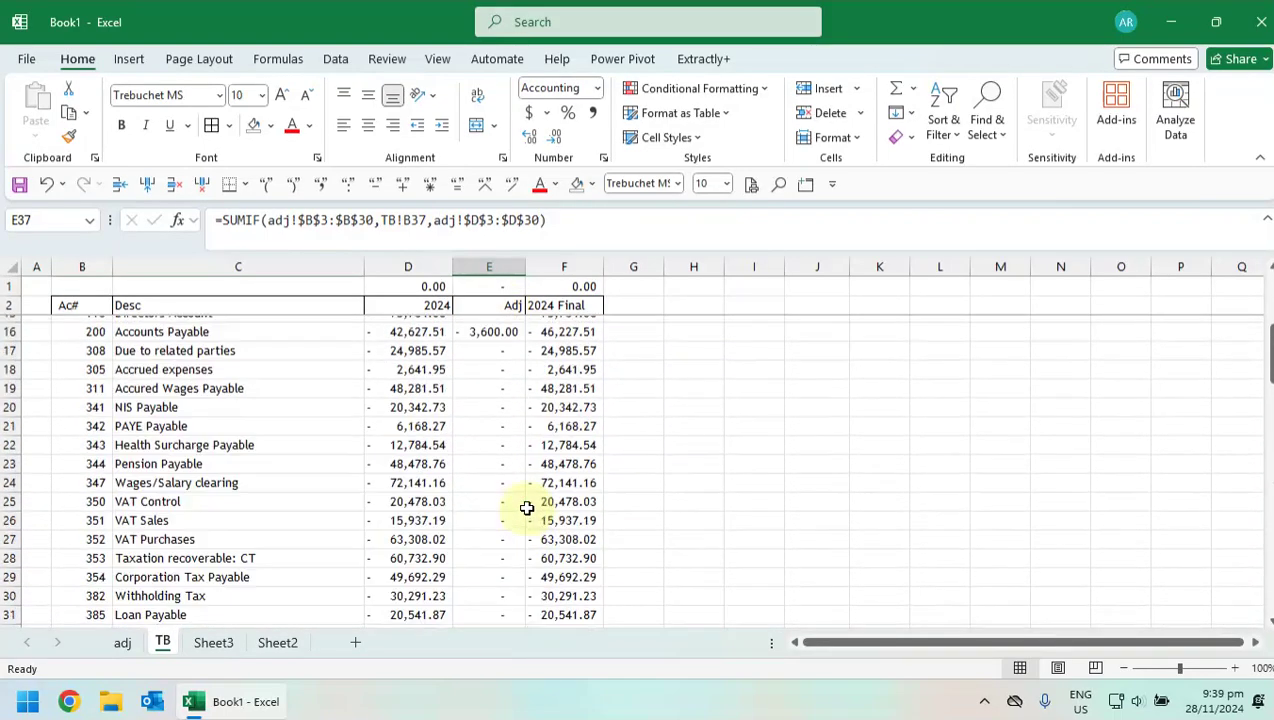
- Inspect the Adj column formulas for Bank 2, Office Equipment and AccDep Computer on the TB sheet
{"action": "left_click", "coordinate": [193, 456]}
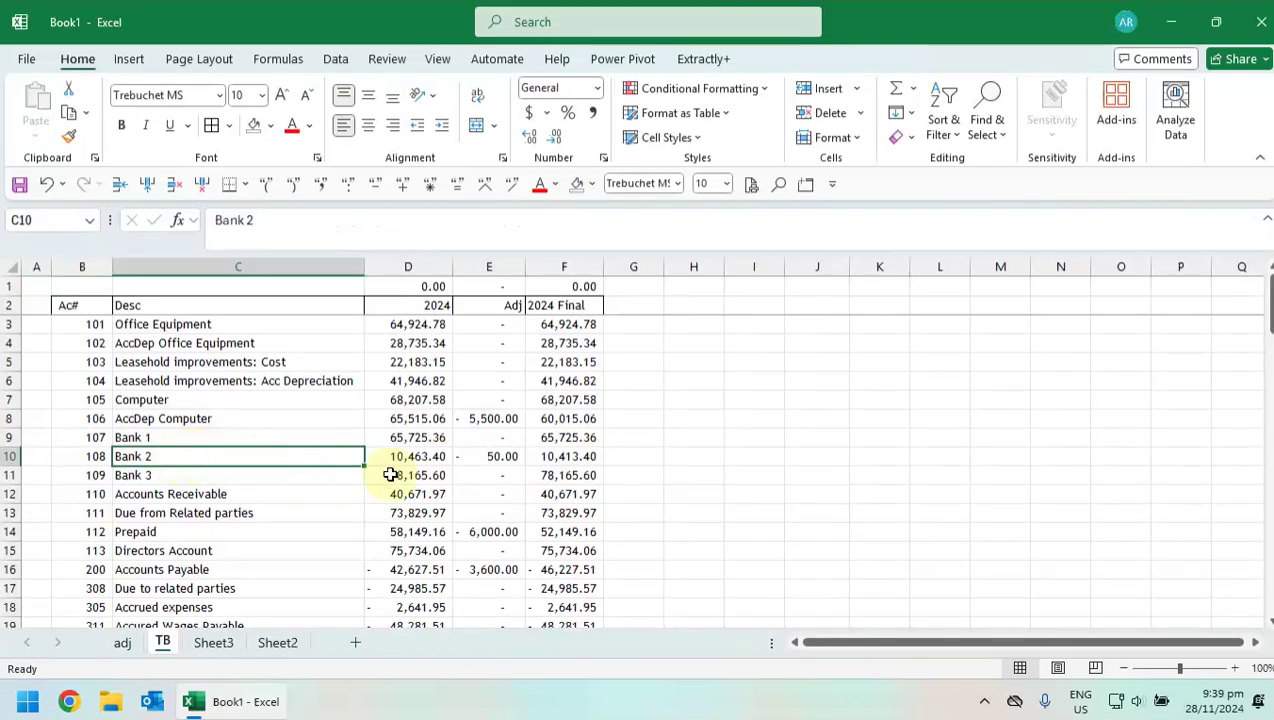
{"action": "left_click", "coordinate": [517, 457]}
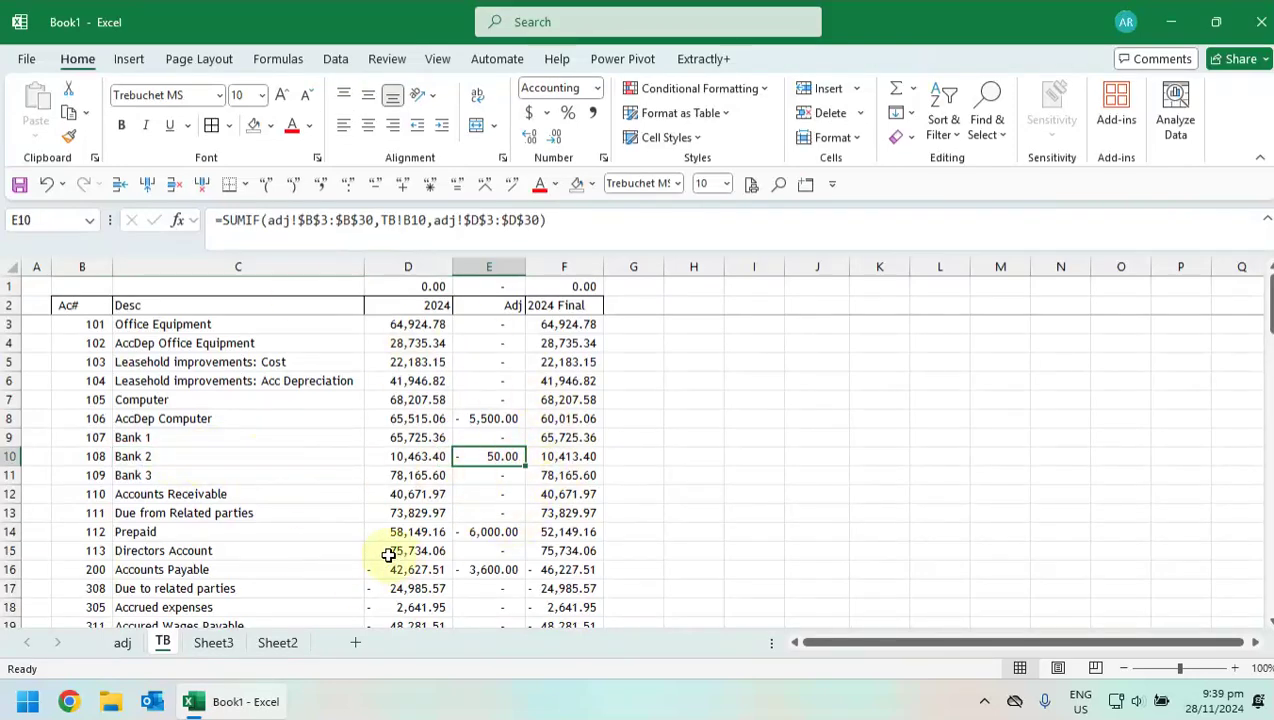
{"action": "left_click", "coordinate": [124, 643]}
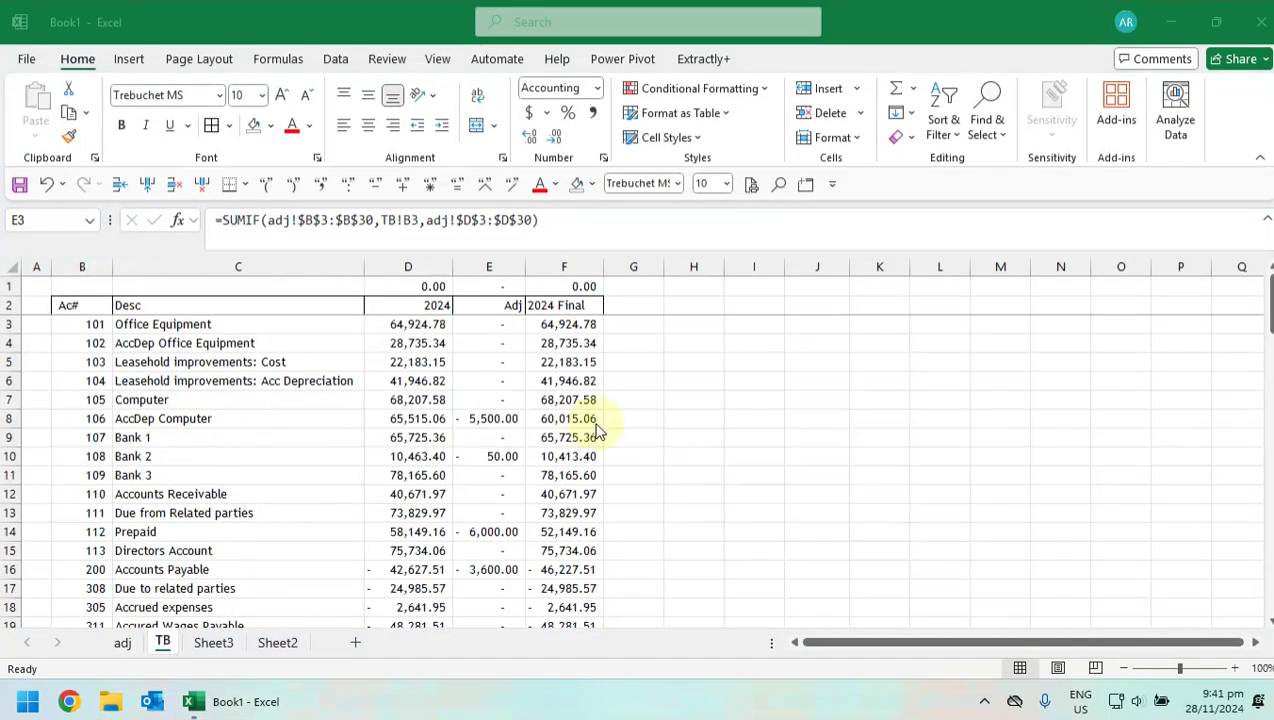
{"action": "left_click", "coordinate": [497, 334]}
{"action": "left_click", "coordinate": [488, 418]}
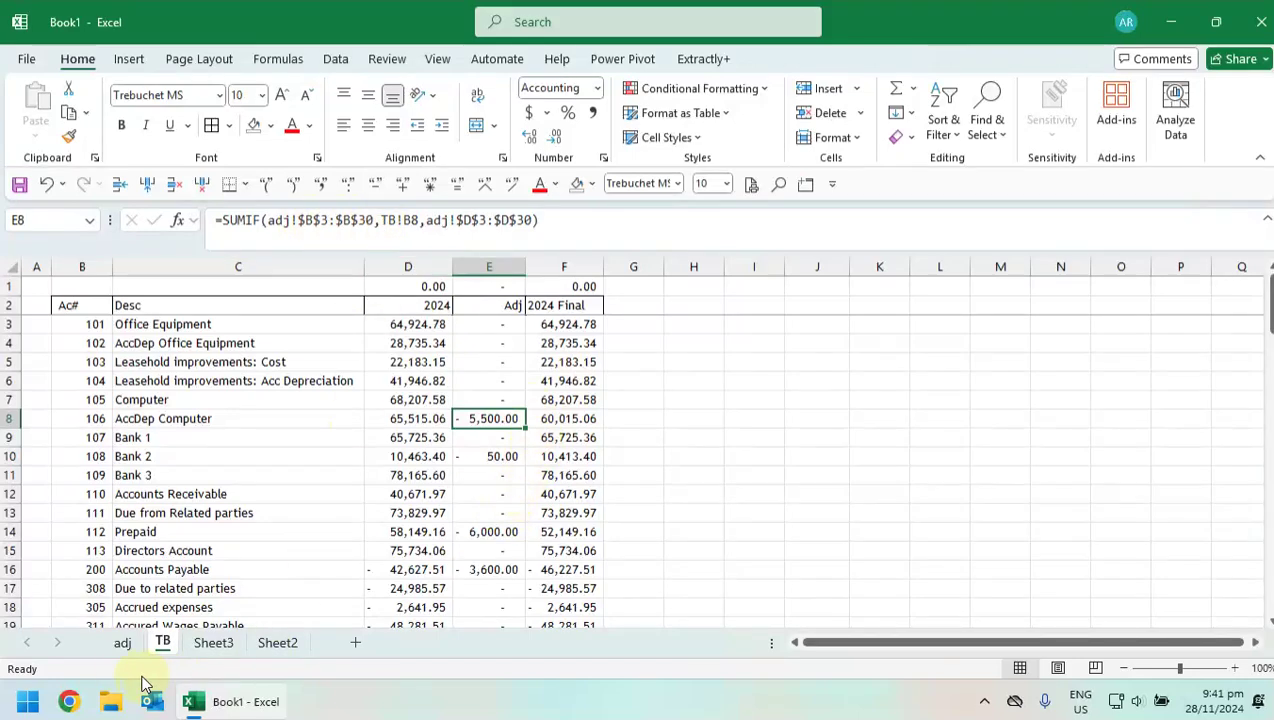
- Check row 30 on the adj sheet, where the SUMIF ranges end, and return to the TB sheet
{"action": "left_click", "coordinate": [124, 645]}
{"action": "scroll", "coordinate": [240, 540], "scroll_direction": "down", "scroll_amount": 2}
{"action": "left_click", "coordinate": [22, 502]}
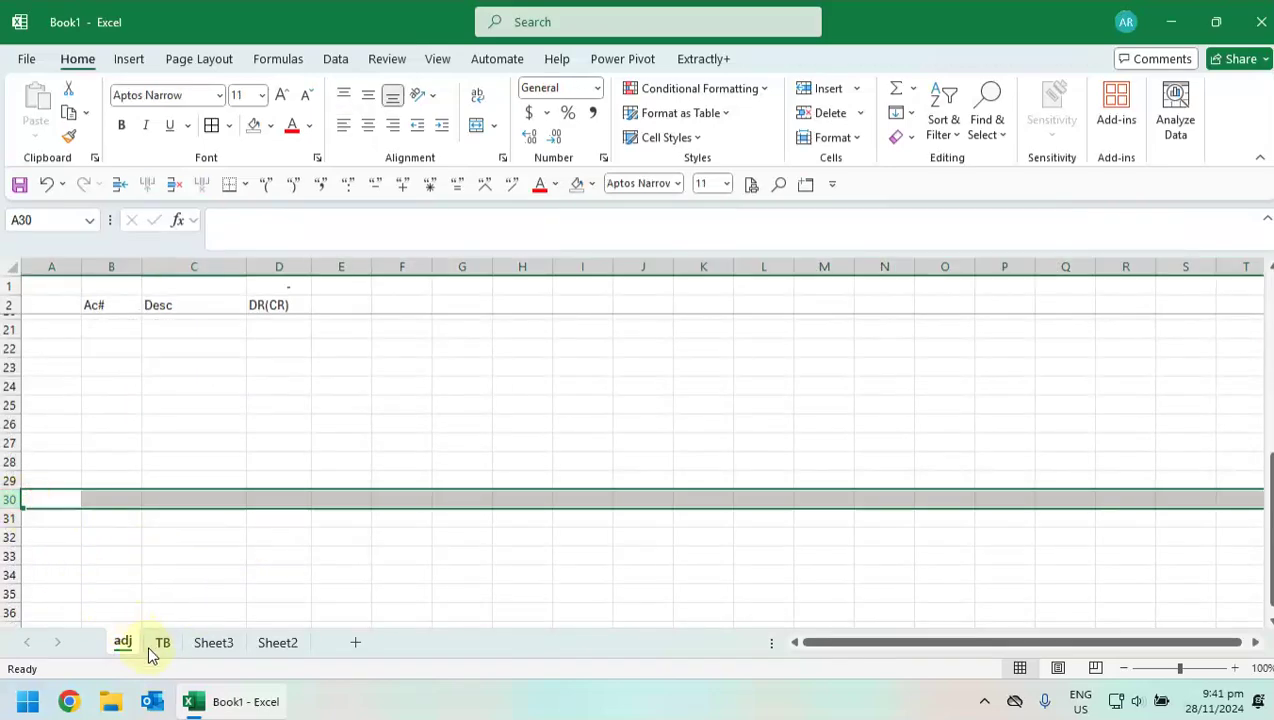
{"action": "left_click", "coordinate": [153, 646]}
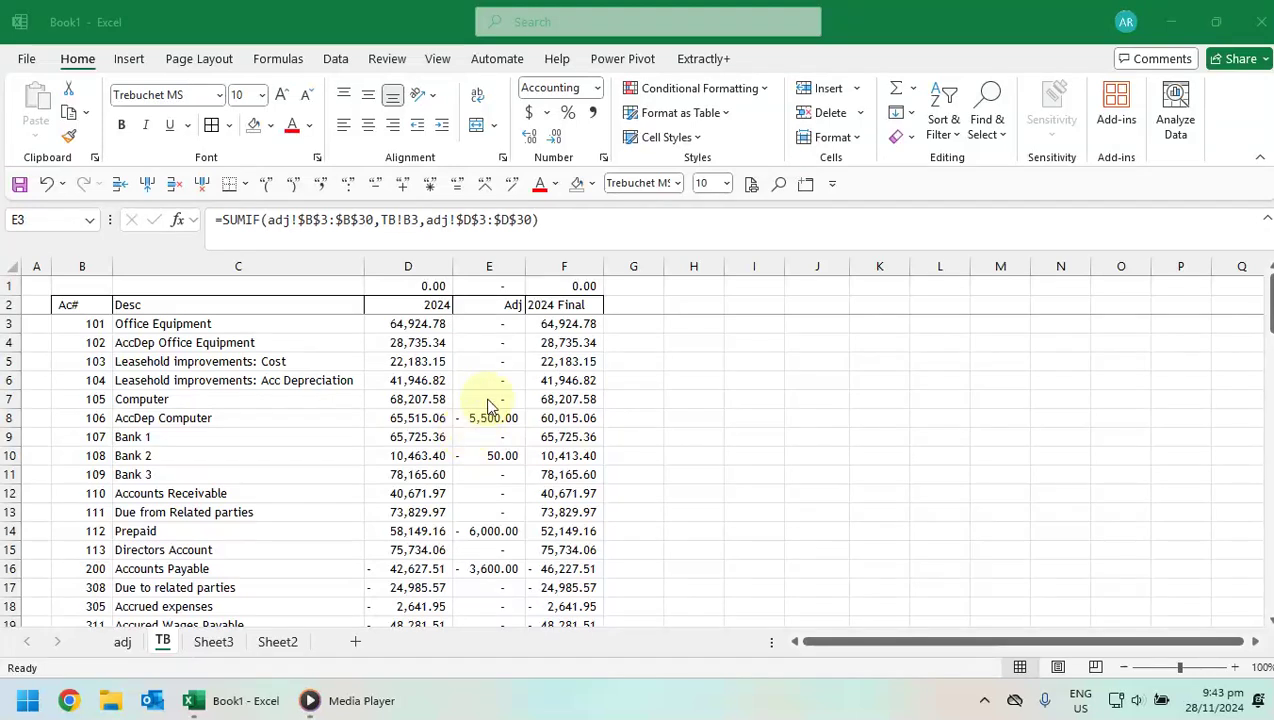
- Replace the formula in E3 with a whole-column version, =SUMIF(adj!B:B,TB!B3,adj!D:D)
{"action": "left_click", "coordinate": [490, 326]}
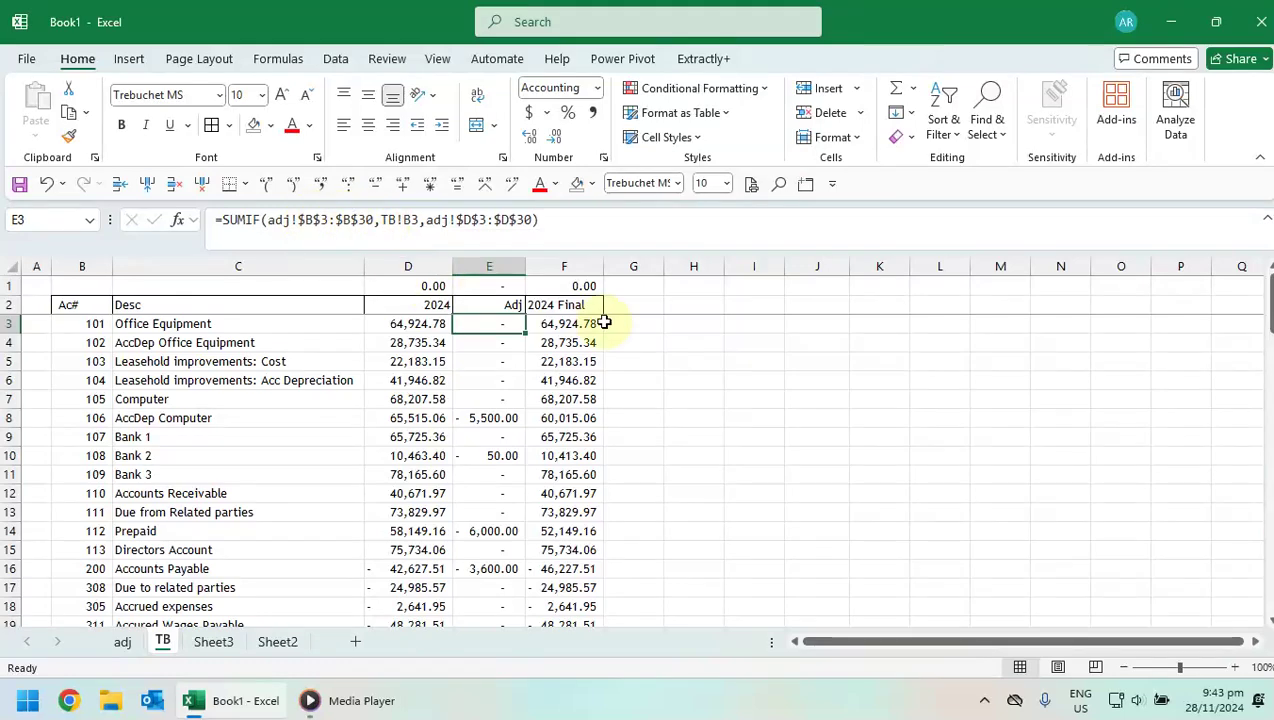
{"action": "type", "text": "=si"}
{"action": "key", "text": "BackSpace"}
{"action": "type", "text": "umif("}
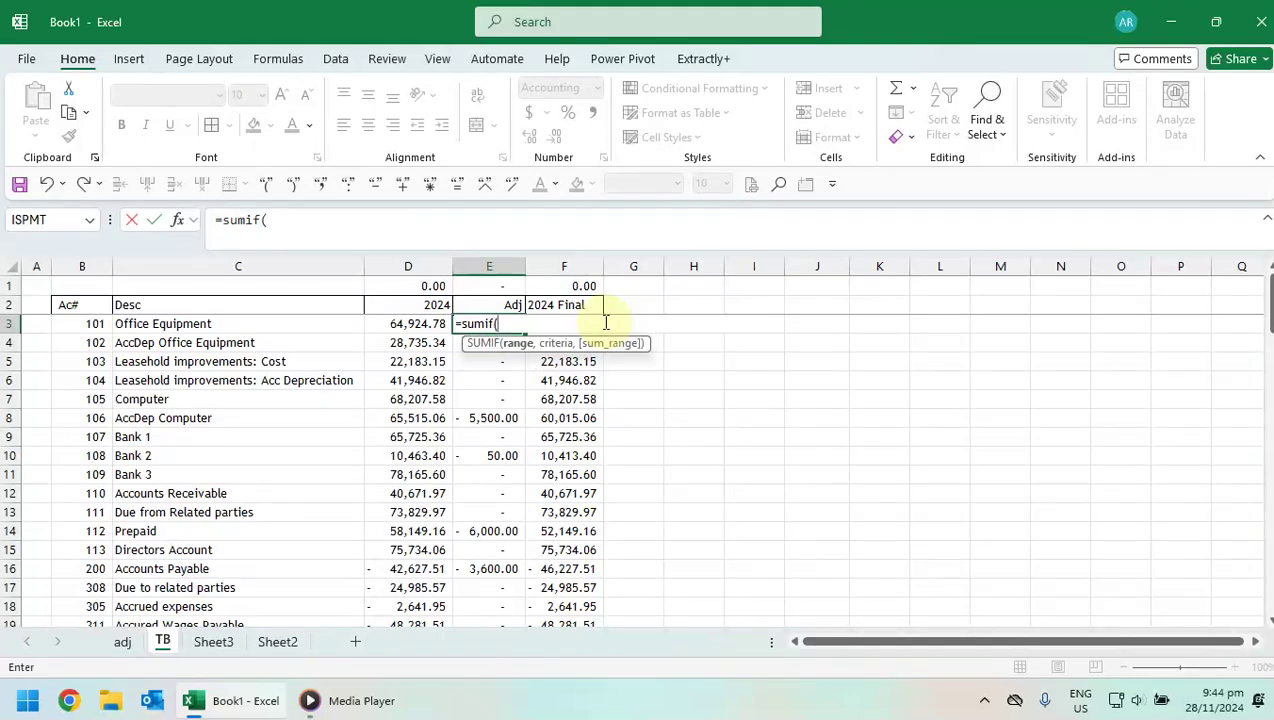
{"action": "left_click", "coordinate": [123, 641]}
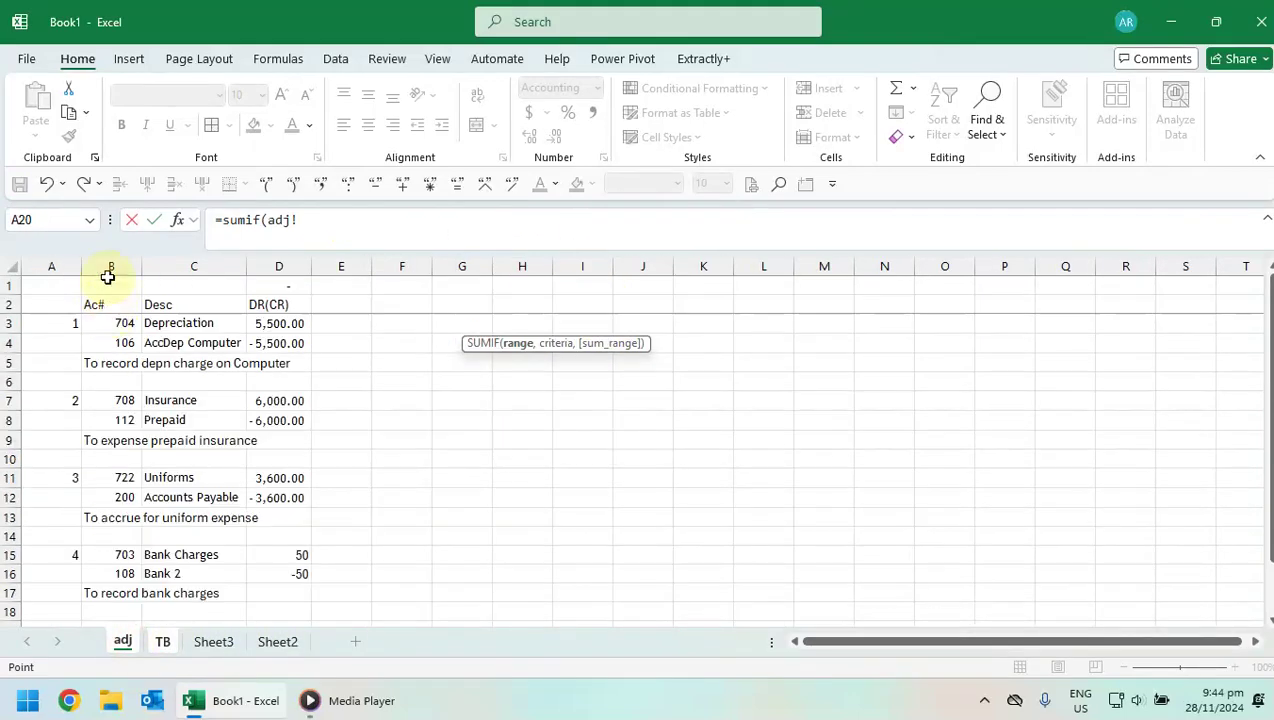
{"action": "left_click", "coordinate": [109, 264]}
{"action": "type", "text": ","}
{"action": "left_click", "coordinate": [163, 641]}
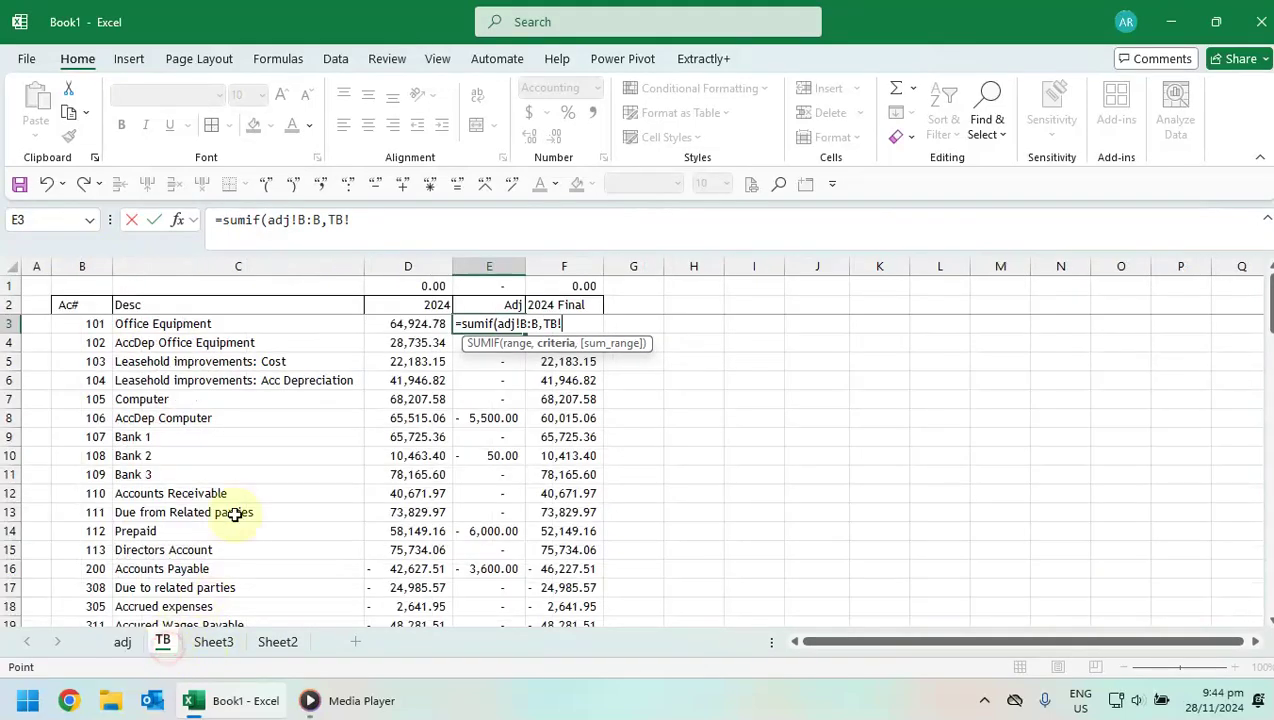
{"action": "left_click", "coordinate": [95, 325]}
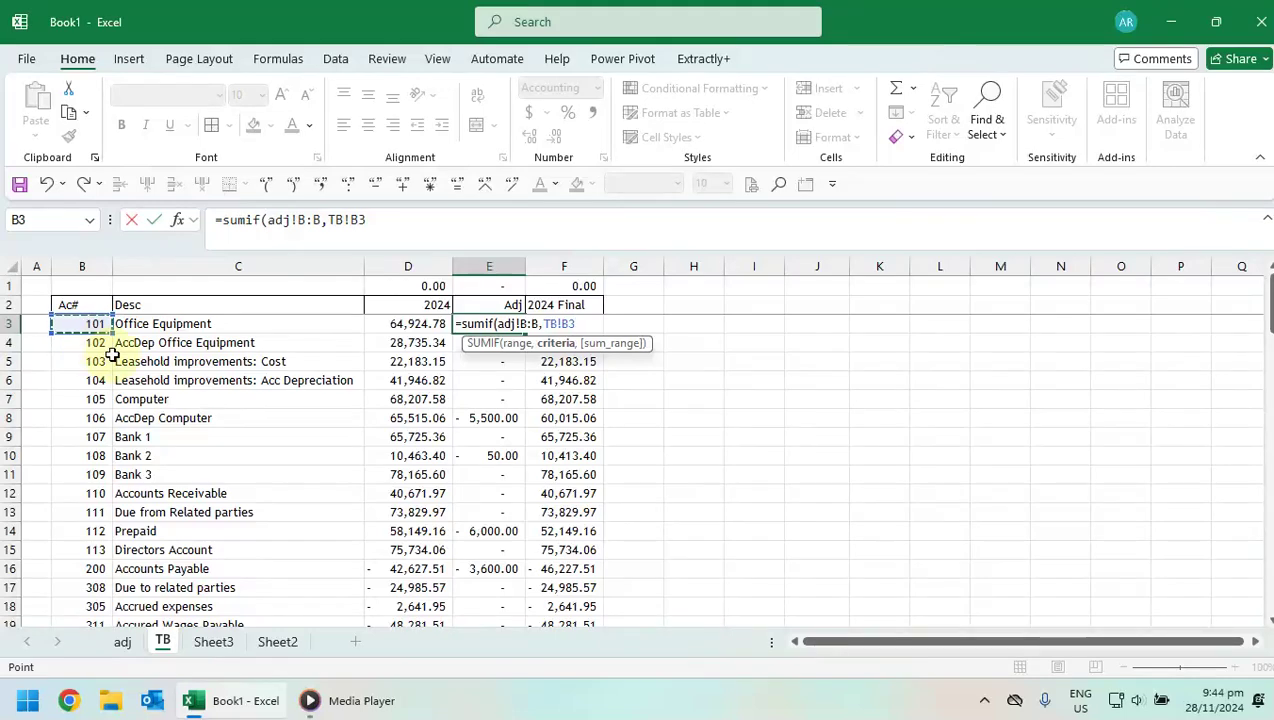
{"action": "type", "text": ","}
{"action": "left_click", "coordinate": [123, 643]}
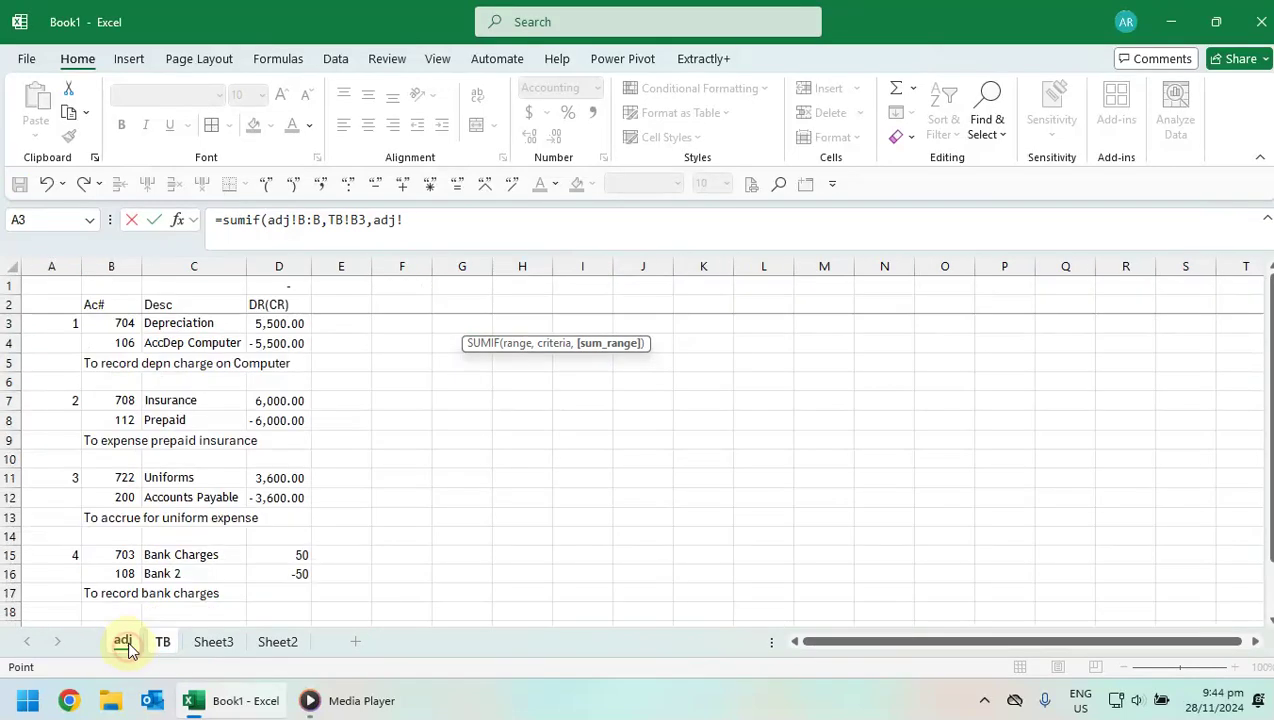
{"action": "left_click", "coordinate": [280, 268]}
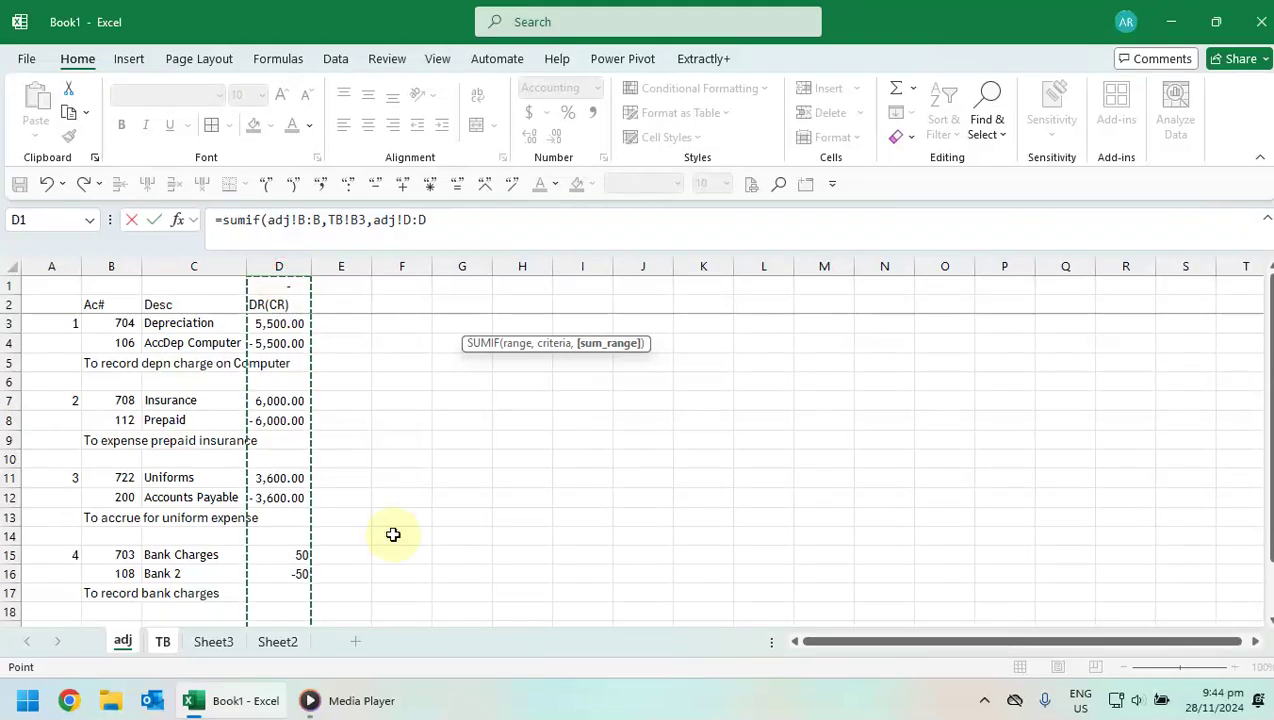
{"action": "type", "text": ")"}
{"action": "key", "text": "Return"}
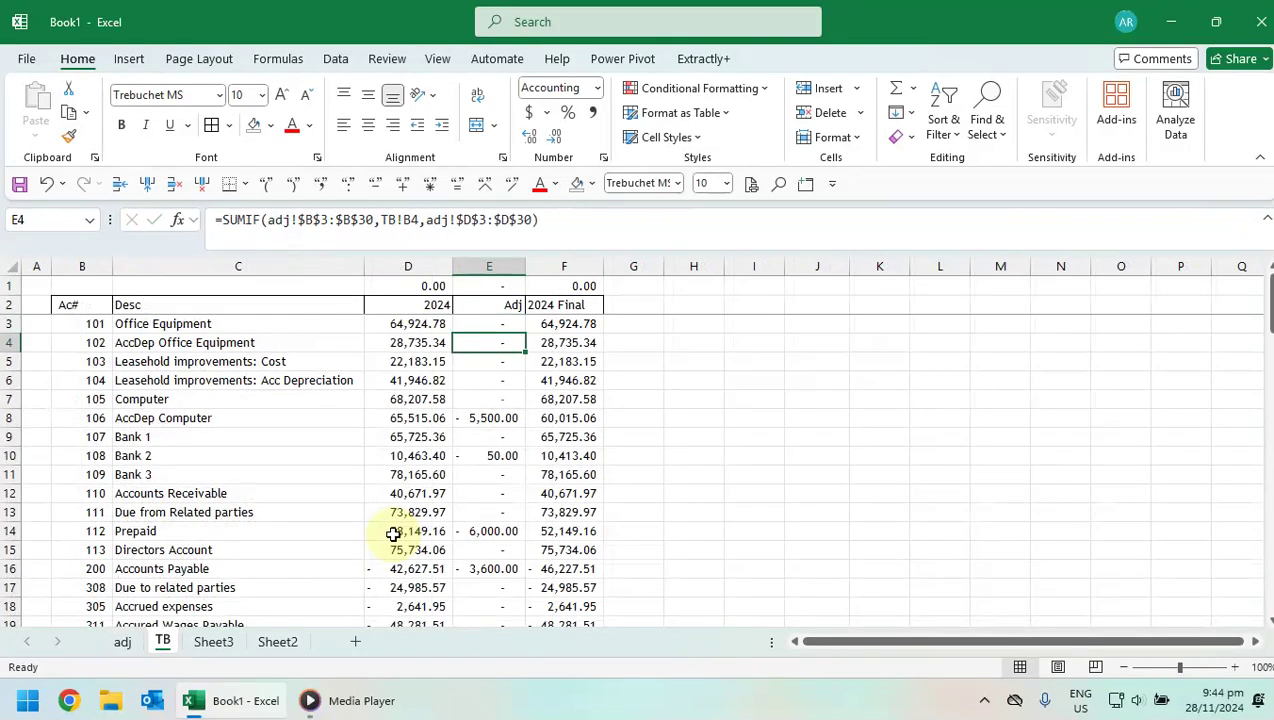
- Compare the formulas in E3 and E7, and fill the whole-column SUMIF from E3 down the Adj column
{"action": "left_click", "coordinate": [504, 320]}
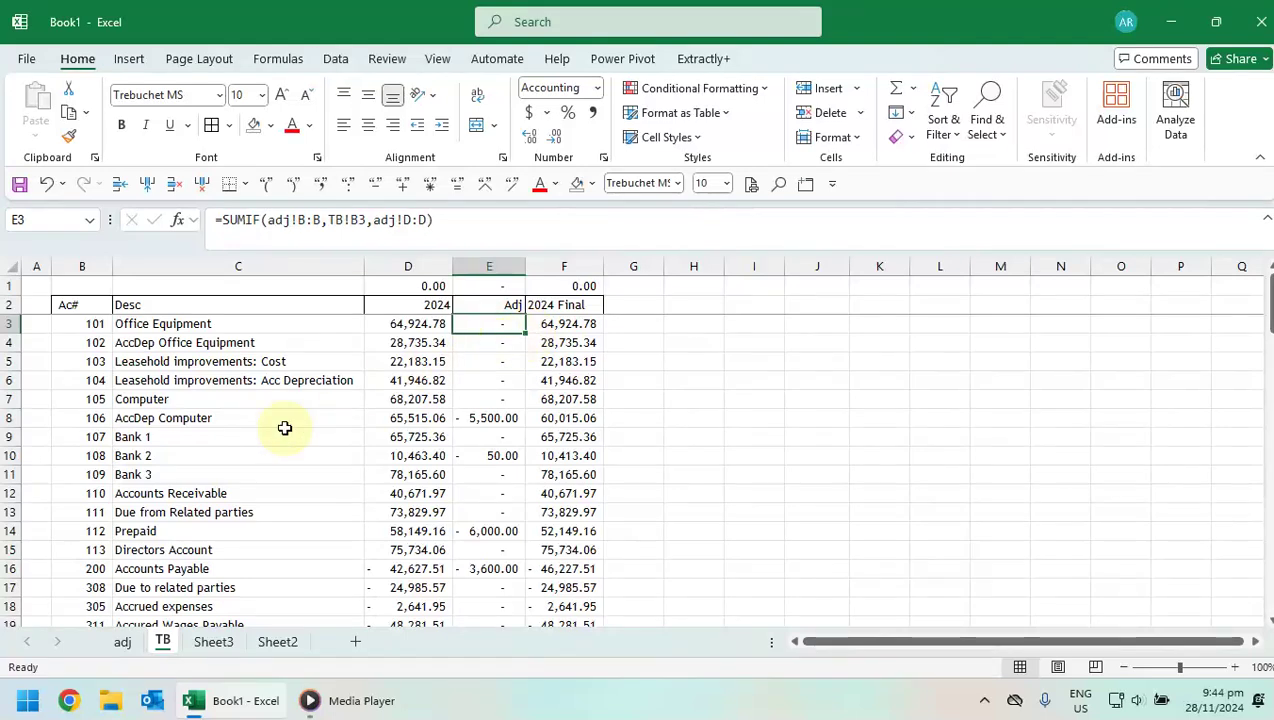
{"action": "left_click", "coordinate": [489, 399]}
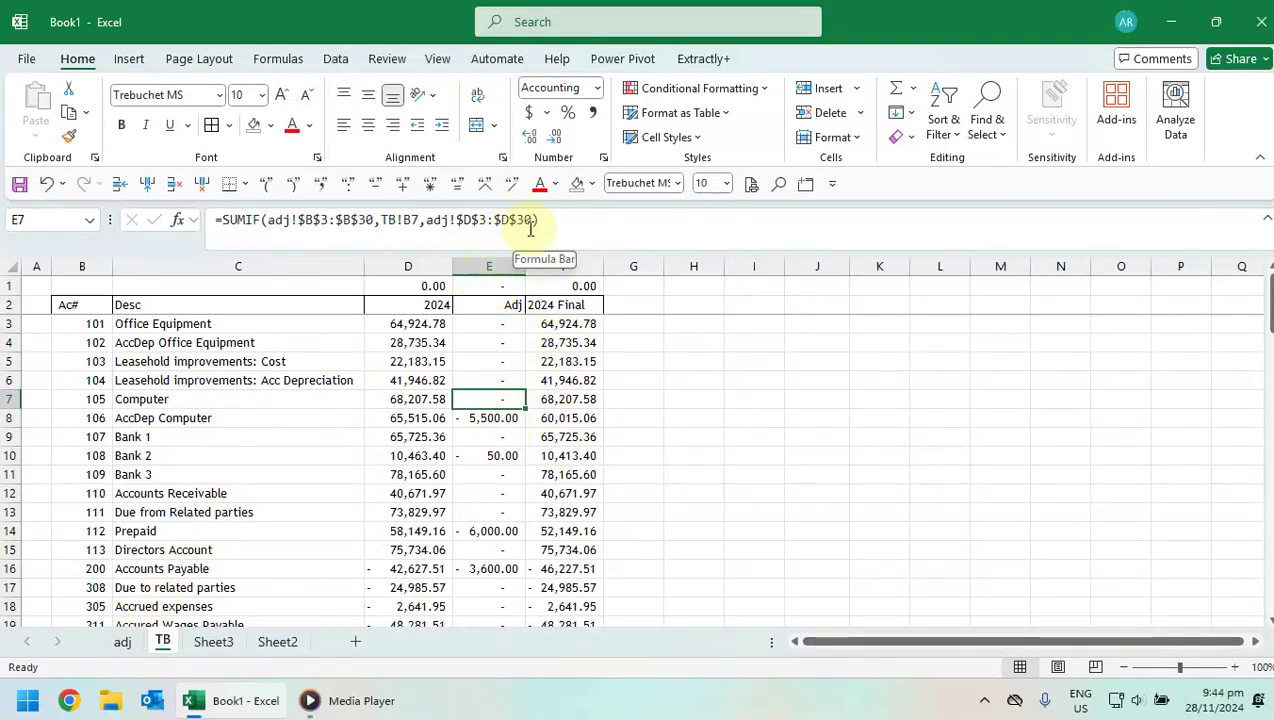
{"action": "left_click", "coordinate": [505, 323]}
{"action": "double_click", "coordinate": [527, 333]}
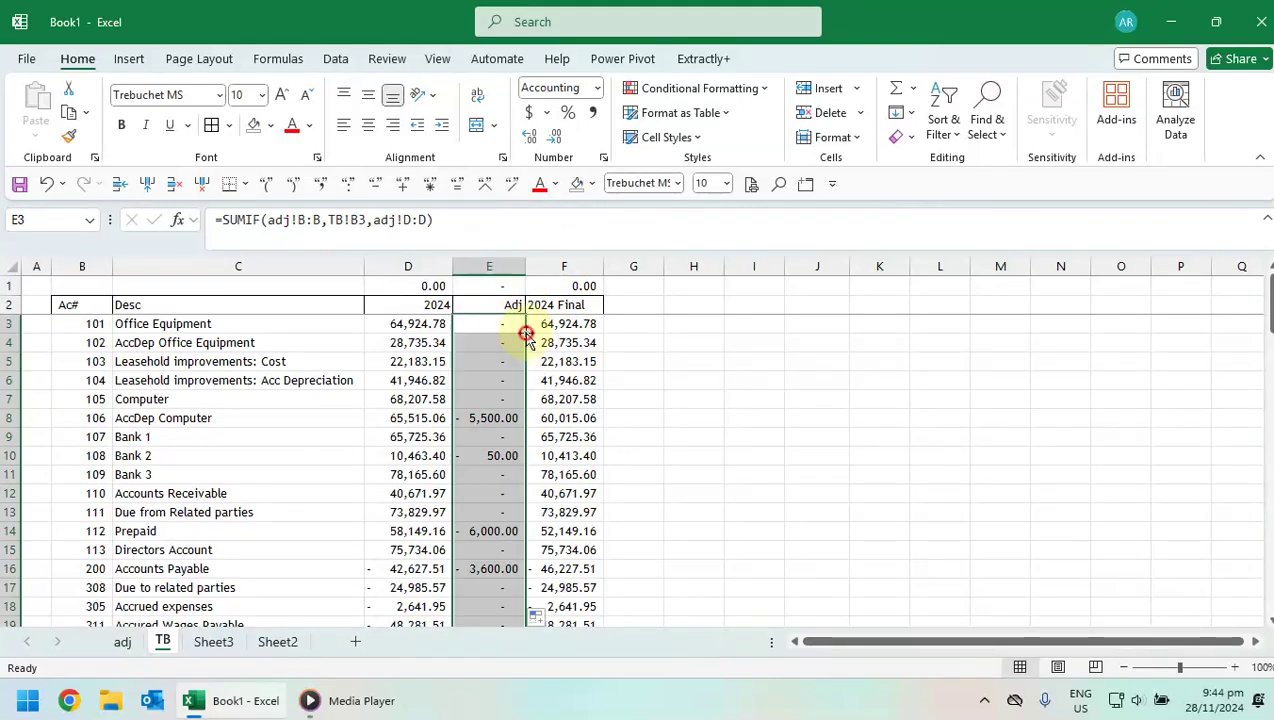
- Check the filled Adj column formulas and examine the blank rows below journal entry 4 on the adj sheet
{"action": "left_click", "coordinate": [497, 461]}
{"action": "scroll", "coordinate": [503, 490], "scroll_direction": "down", "scroll_amount": 13}
{"action": "left_click", "coordinate": [490, 388]}
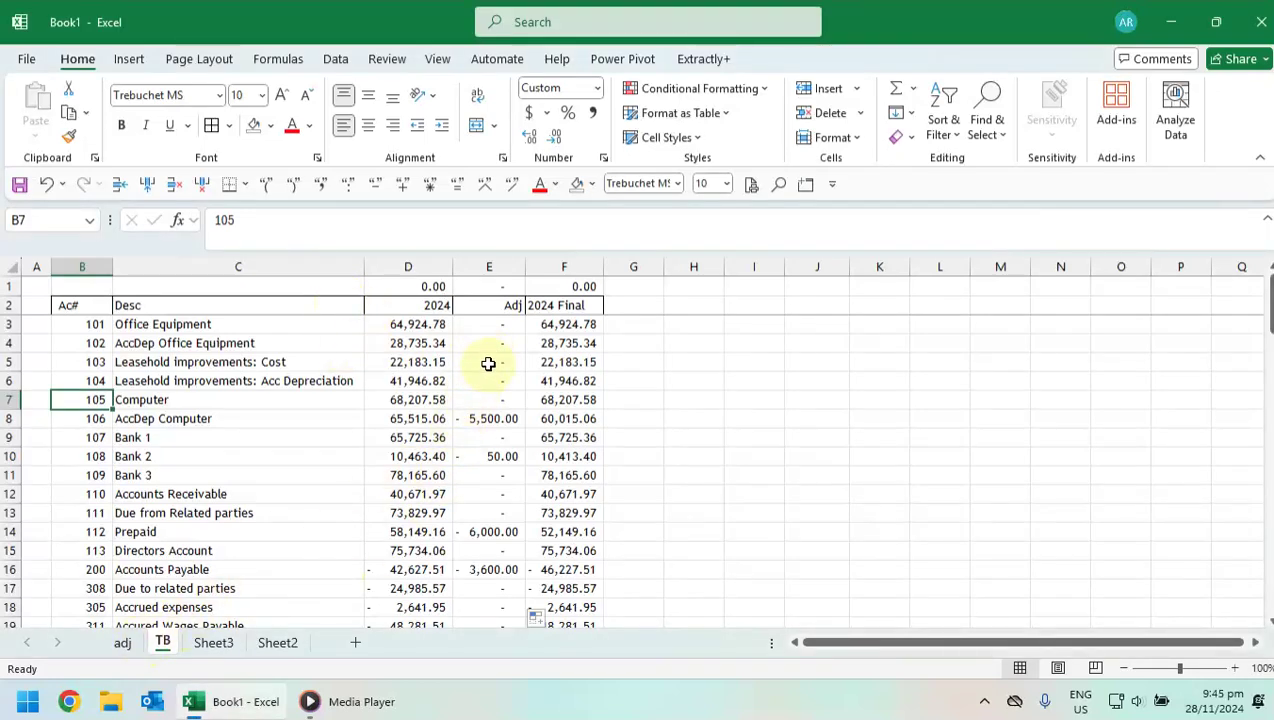
{"action": "left_click", "coordinate": [489, 362]}
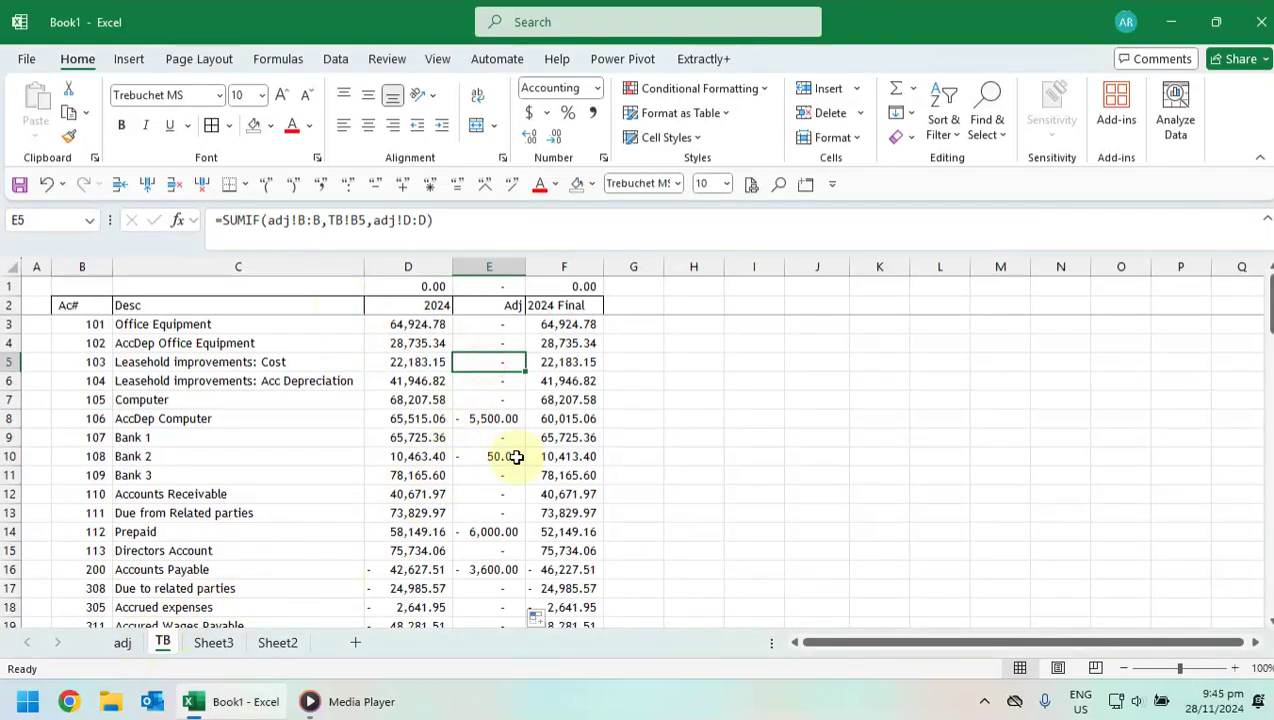
{"action": "left_click", "coordinate": [123, 643]}
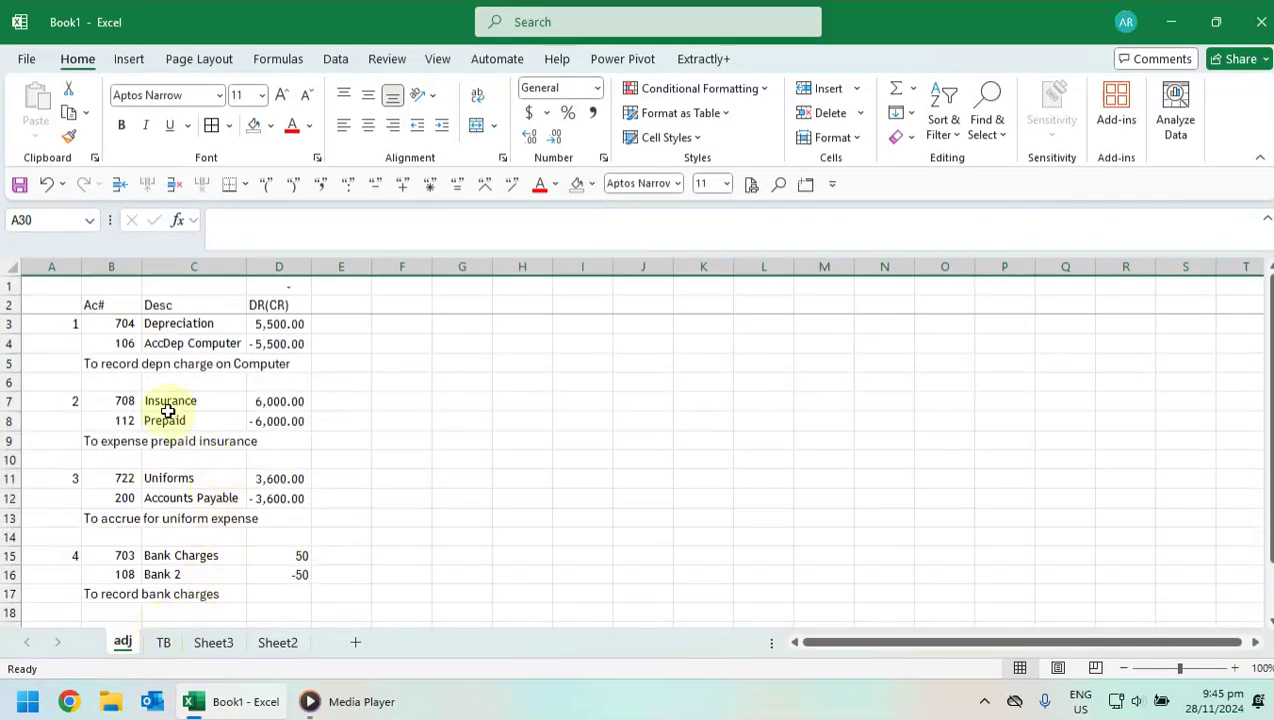
{"action": "scroll", "coordinate": [175, 493], "scroll_direction": "down", "scroll_amount": 2}
{"action": "scroll", "coordinate": [175, 493], "scroll_direction": "down", "scroll_amount": 2}
{"action": "left_click_drag", "start_coordinate": [71, 458], "coordinate": [285, 460]}
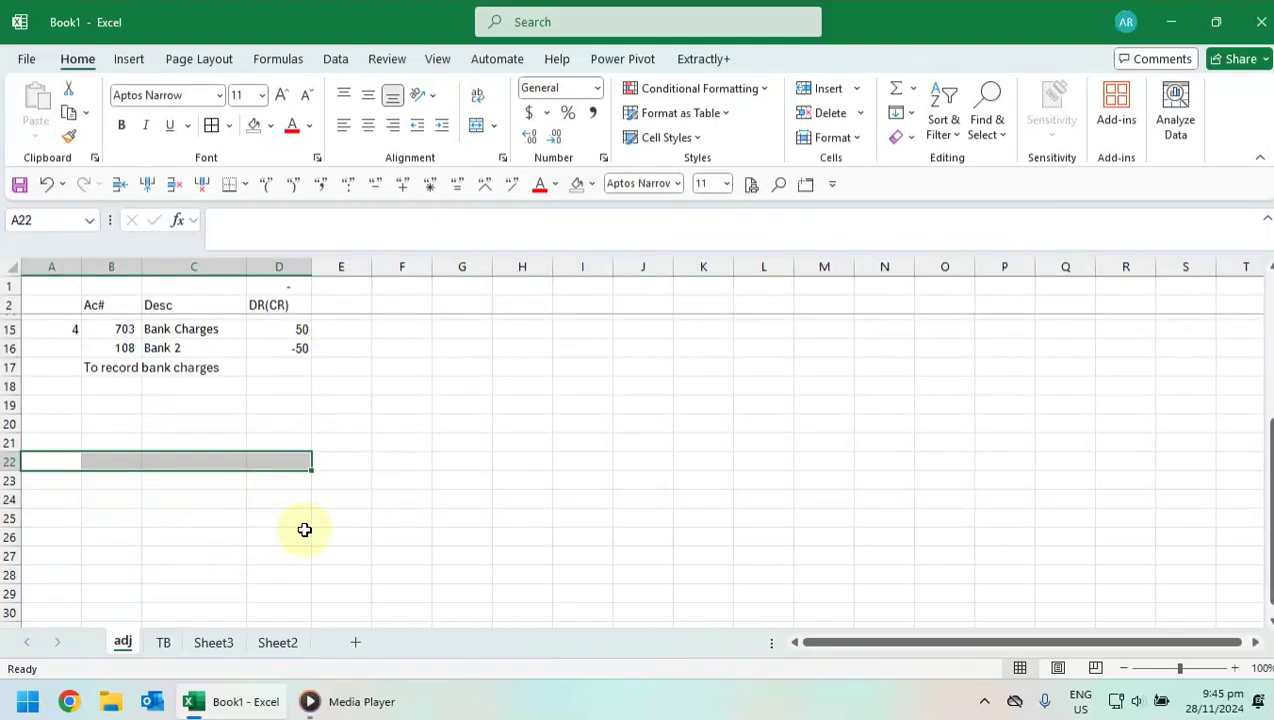
{"action": "left_click", "coordinate": [162, 643]}
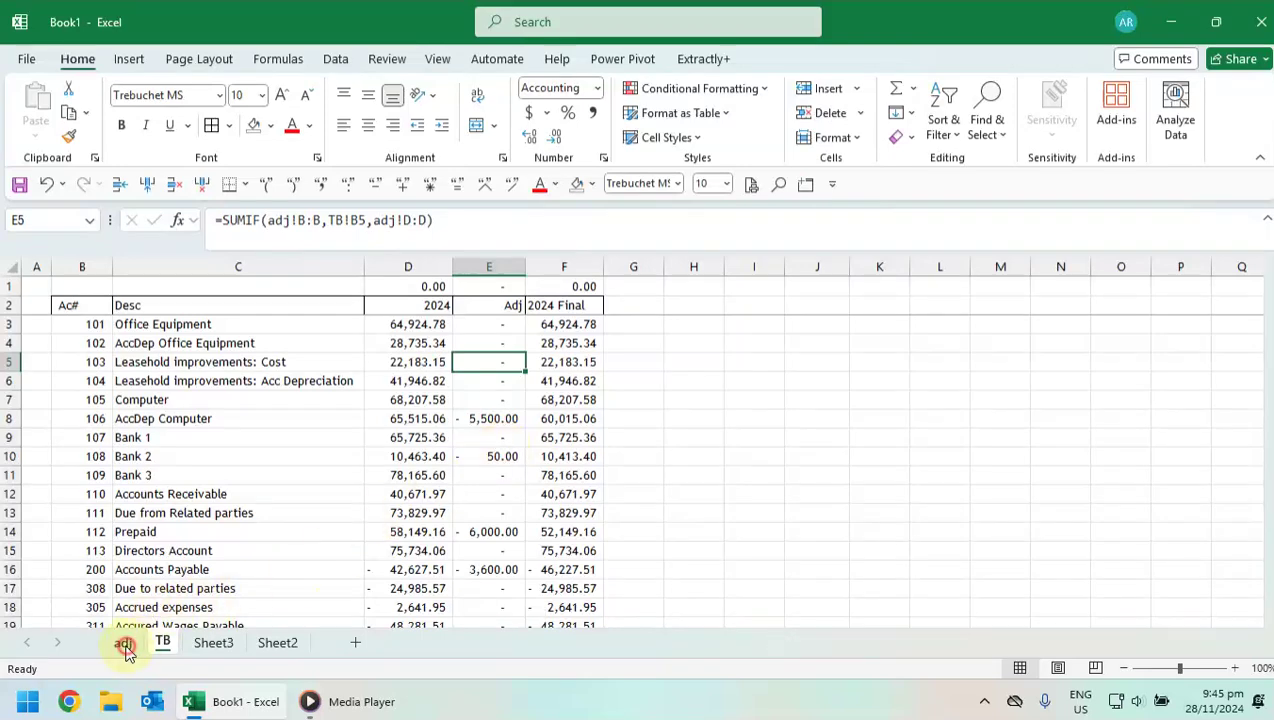
{"action": "left_click", "coordinate": [122, 642]}
{"action": "left_click", "coordinate": [163, 643]}
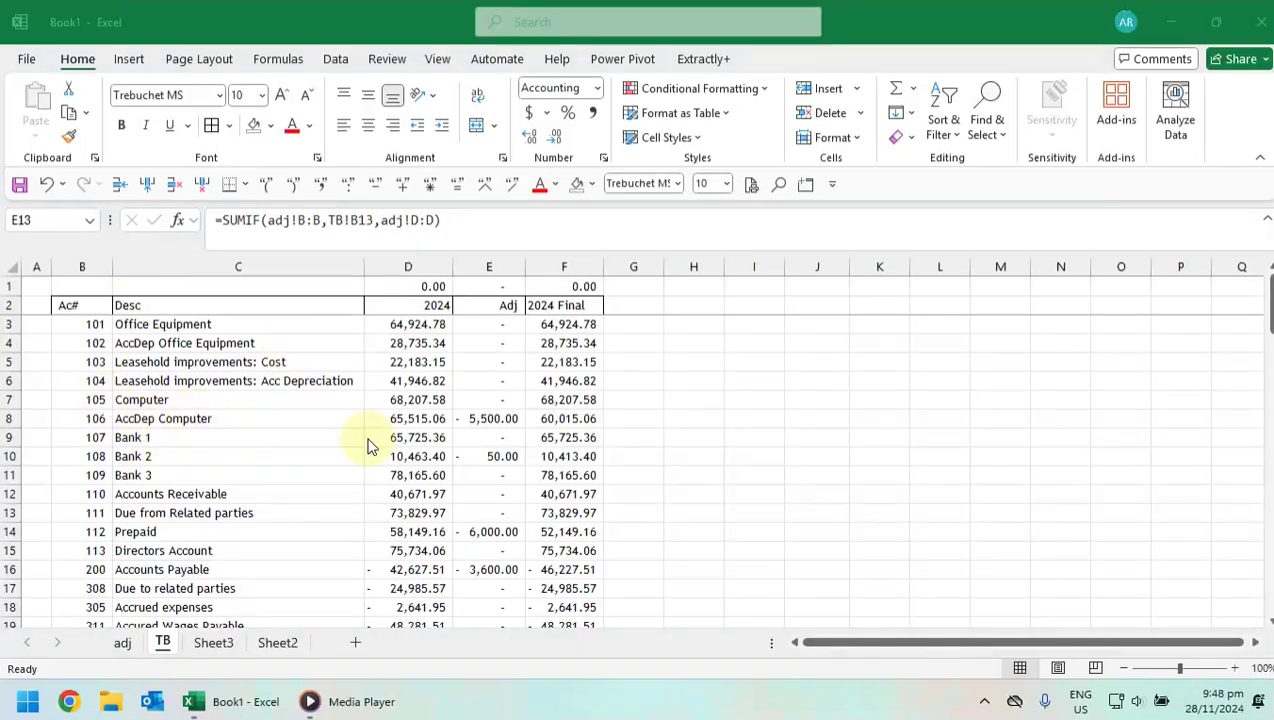
- Copy the 2023 column with its header from Sheet3 and paste it into the TB sheet at H2
{"action": "left_click", "coordinate": [214, 643]}
{"action": "left_click", "coordinate": [390, 304]}
{"action": "left_click_drag", "start_coordinate": [390, 304], "coordinate": [401, 558]}
{"action": "key", "text": "ctrl+c"}
{"action": "left_click", "coordinate": [165, 642]}
{"action": "left_click", "coordinate": [645, 306]}
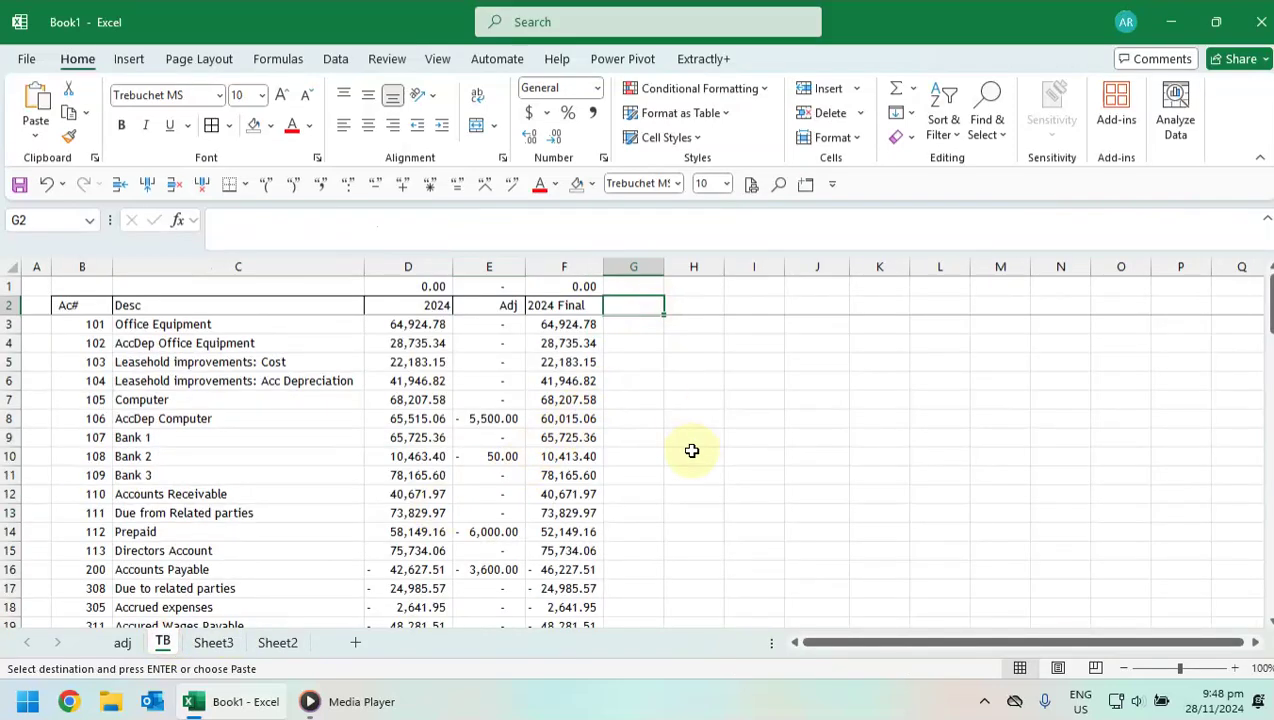
{"action": "left_click", "coordinate": [694, 308]}
{"action": "key", "text": "ctrl+v"}
- Narrow column G to a thin spacer and autofit column H to the 2023 figures
{"action": "left_click_drag", "start_coordinate": [664, 266], "coordinate": [611, 266]}
{"action": "left_click", "coordinate": [640, 437]}
{"action": "double_click", "coordinate": [677, 266]}
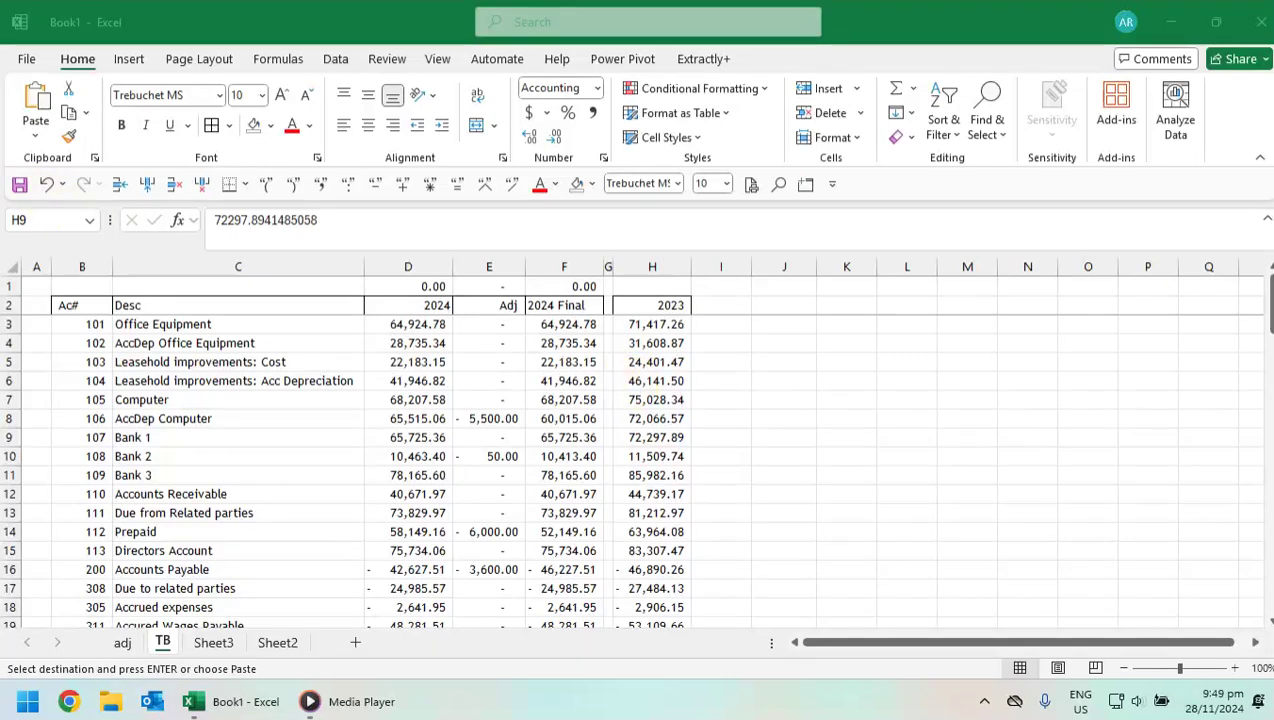
- Enter the headers 2023 final in H2, Adj in I2 and 2023 restated in J2
{"action": "left_click", "coordinate": [668, 306]}
{"action": "type", "text": "'2023"}
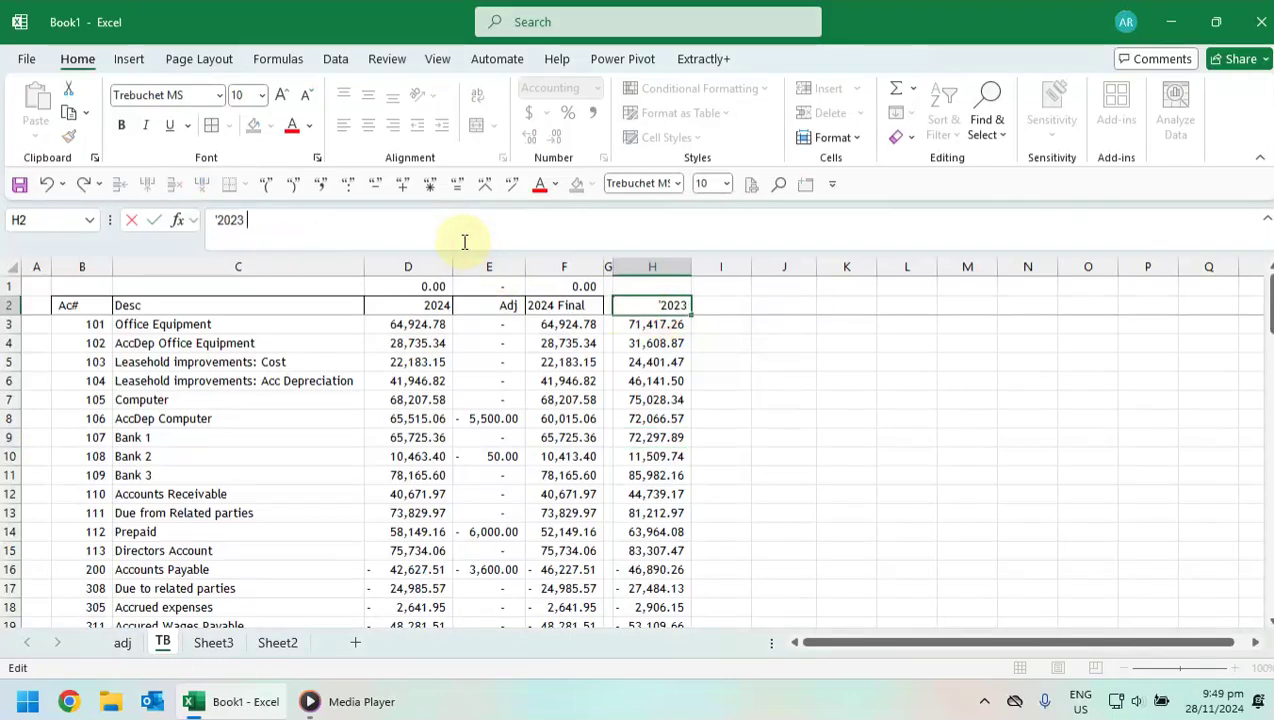
{"action": "type", "text": " final"}
{"action": "key", "text": "Return"}
{"action": "left_click", "coordinate": [720, 305]}
{"action": "type", "text": "Adj"}
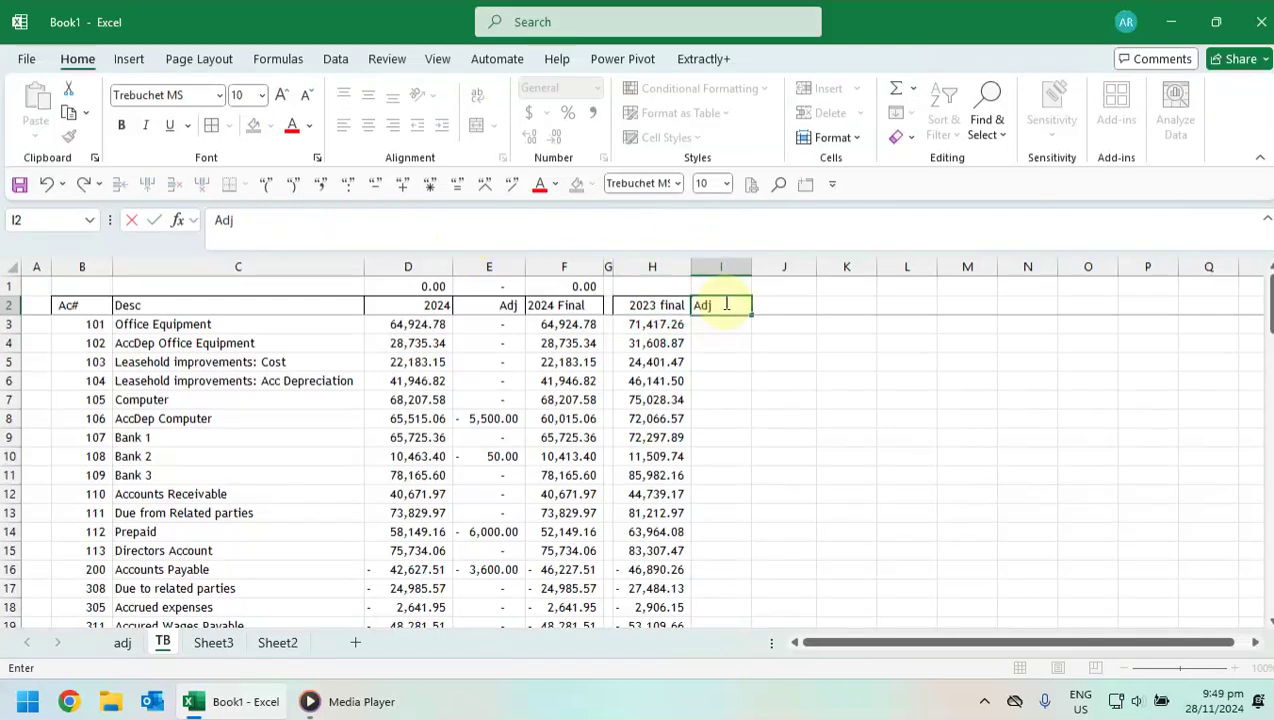
{"action": "key", "text": "Tab"}
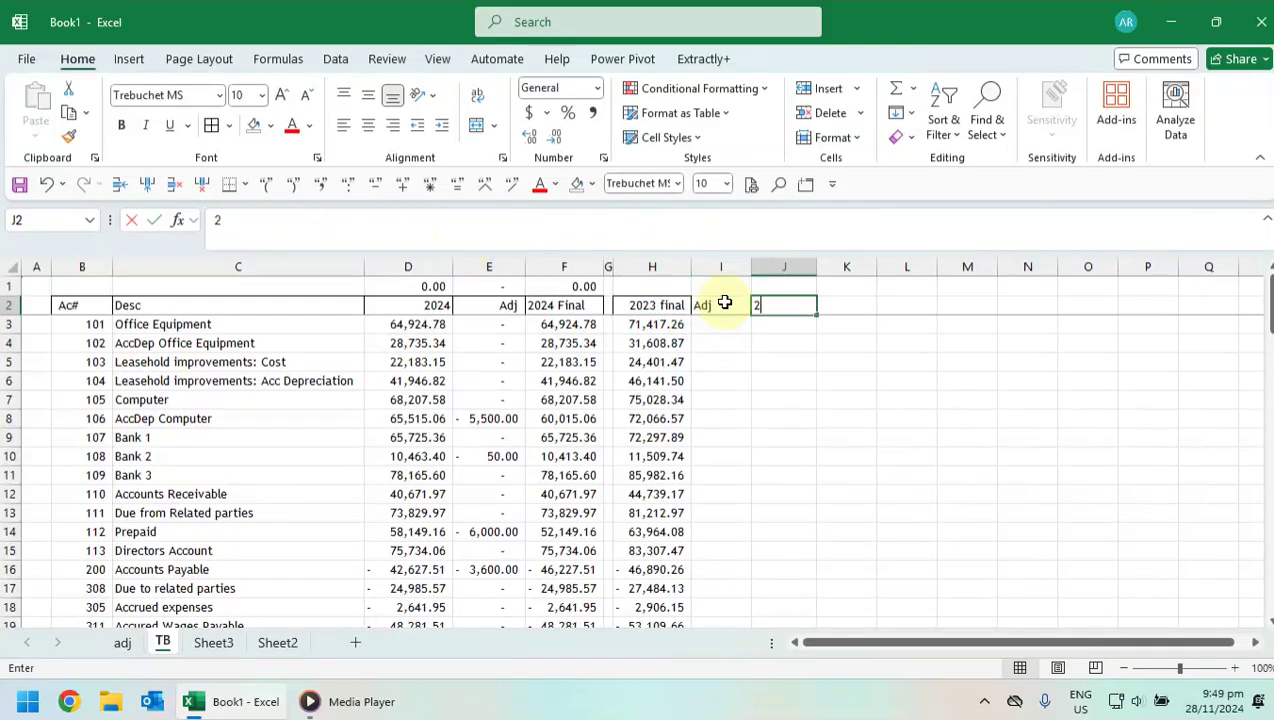
{"action": "type", "text": "023 restated"}
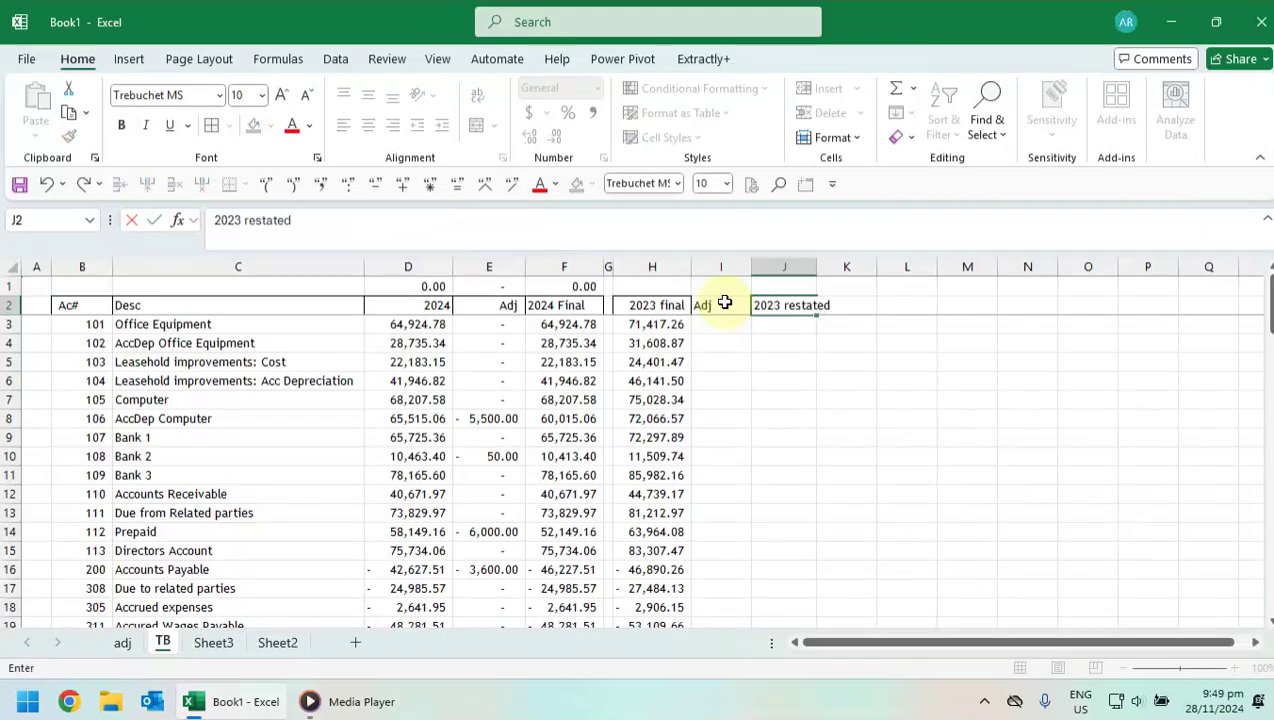
{"action": "left_click", "coordinate": [714, 343]}
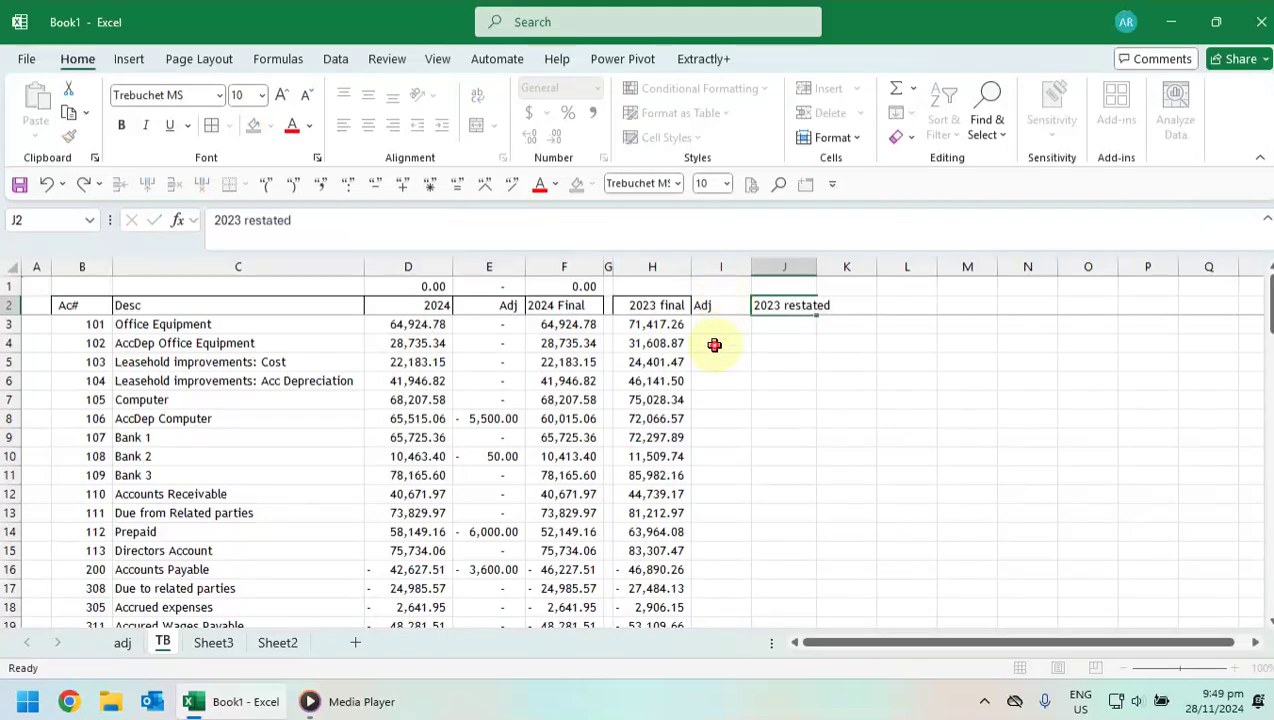
- Prefix the two Adj headers with a year, entering 2024 Adj in E2 and 20223 Adj in I2
{"action": "left_click", "coordinate": [508, 308]}
{"action": "left_click", "coordinate": [216, 220]}
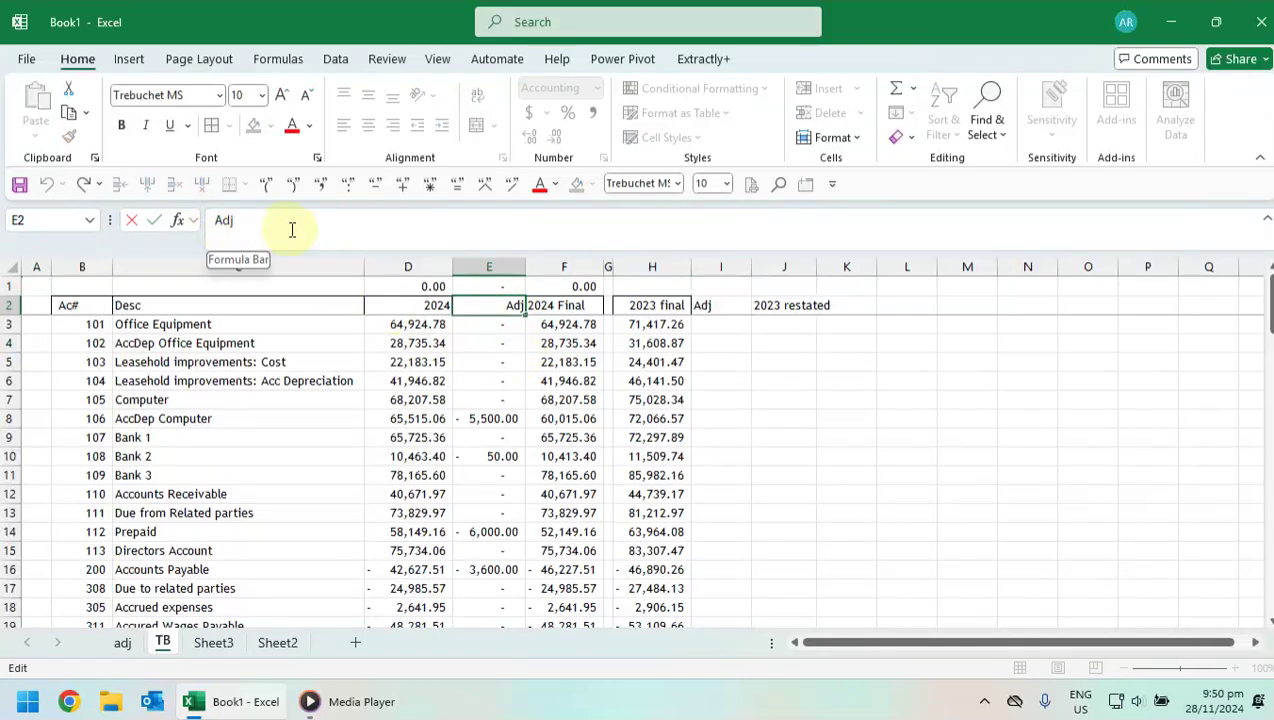
{"action": "type", "text": "2024"}
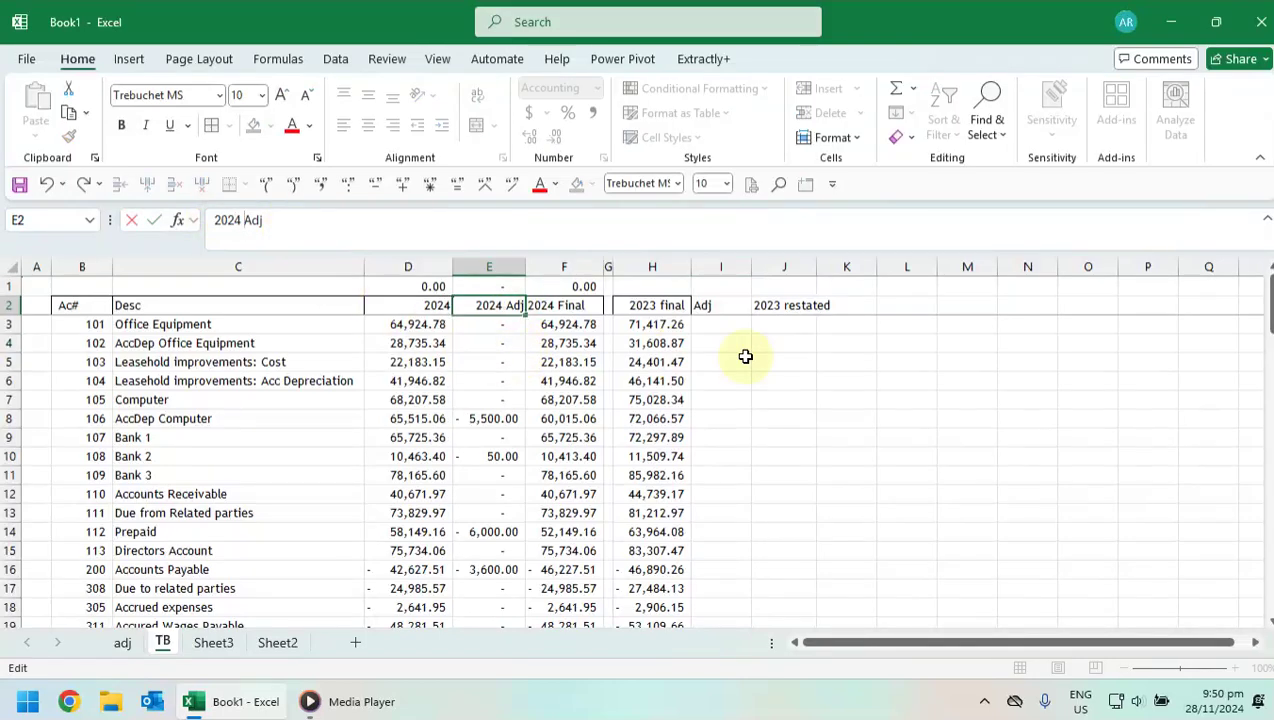
{"action": "left_click", "coordinate": [768, 352]}
{"action": "left_click", "coordinate": [722, 306]}
{"action": "left_click", "coordinate": [212, 220]}
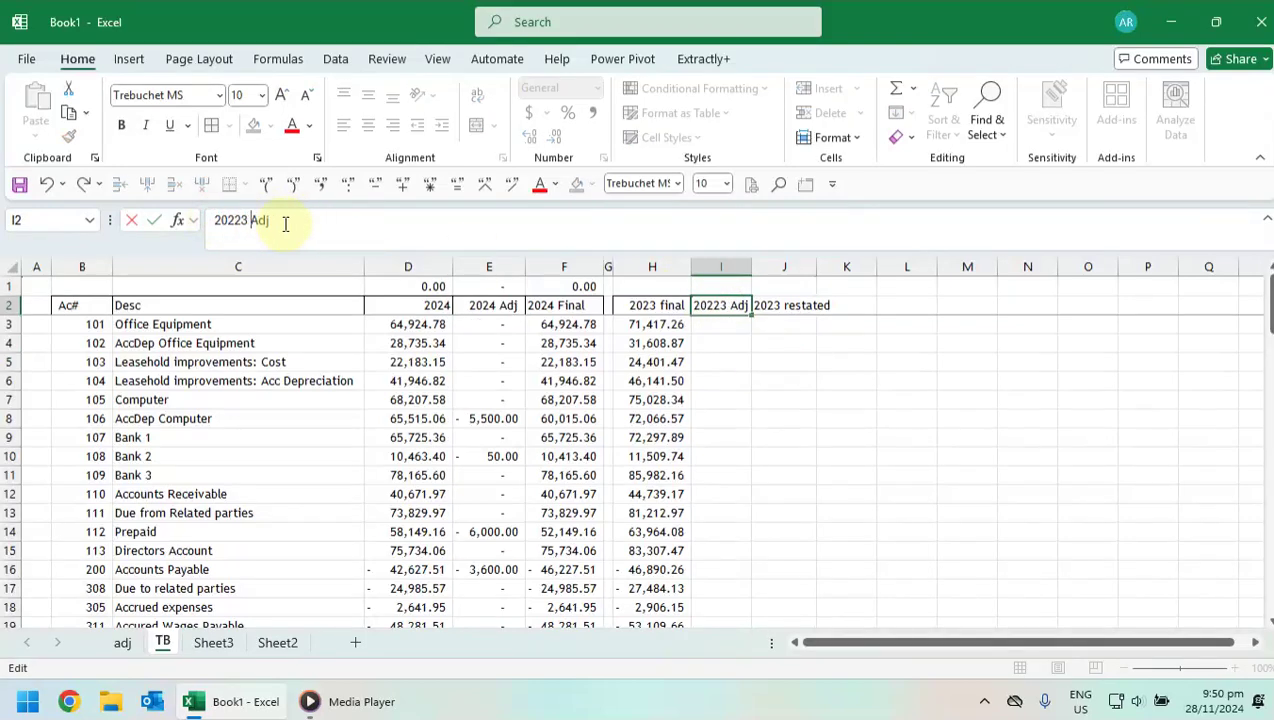
{"action": "left_click", "coordinate": [725, 418]}
- Apply borders to the headers in I2:J2 and autofit columns I and J
{"action": "left_click_drag", "start_coordinate": [722, 300], "coordinate": [762, 304]}
{"action": "double_click", "coordinate": [753, 269]}
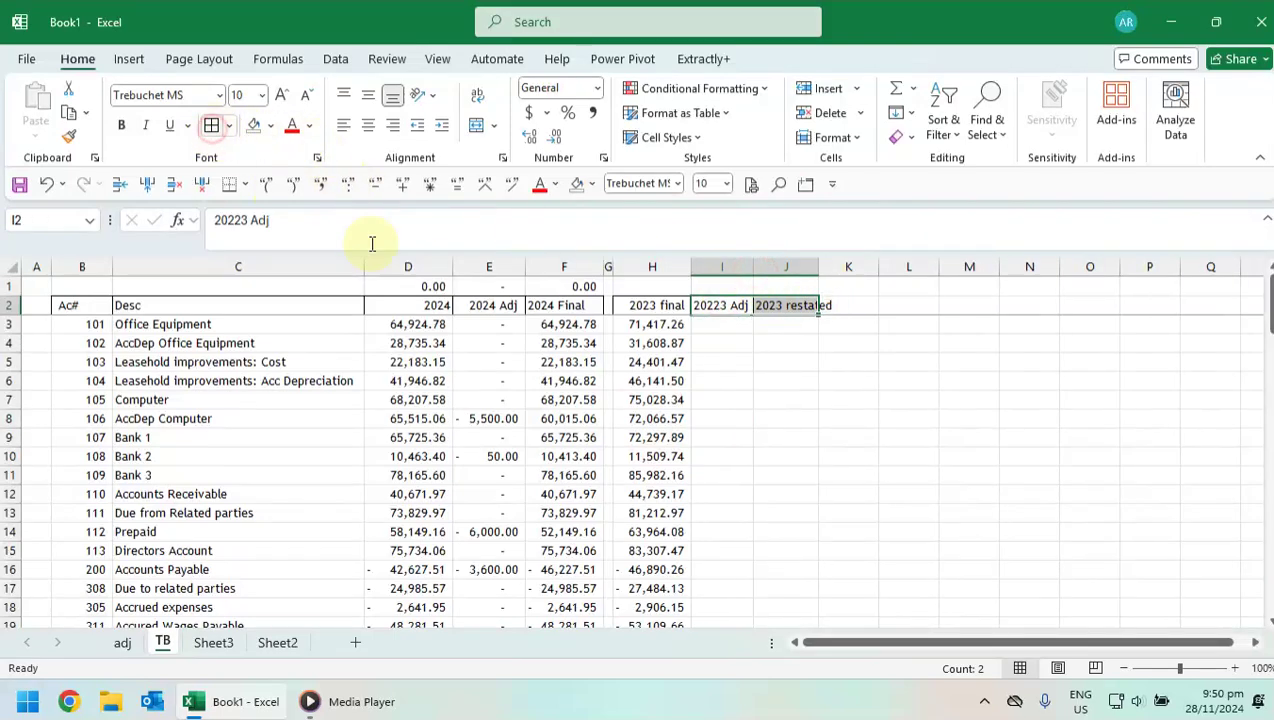
{"action": "left_click", "coordinate": [955, 473]}
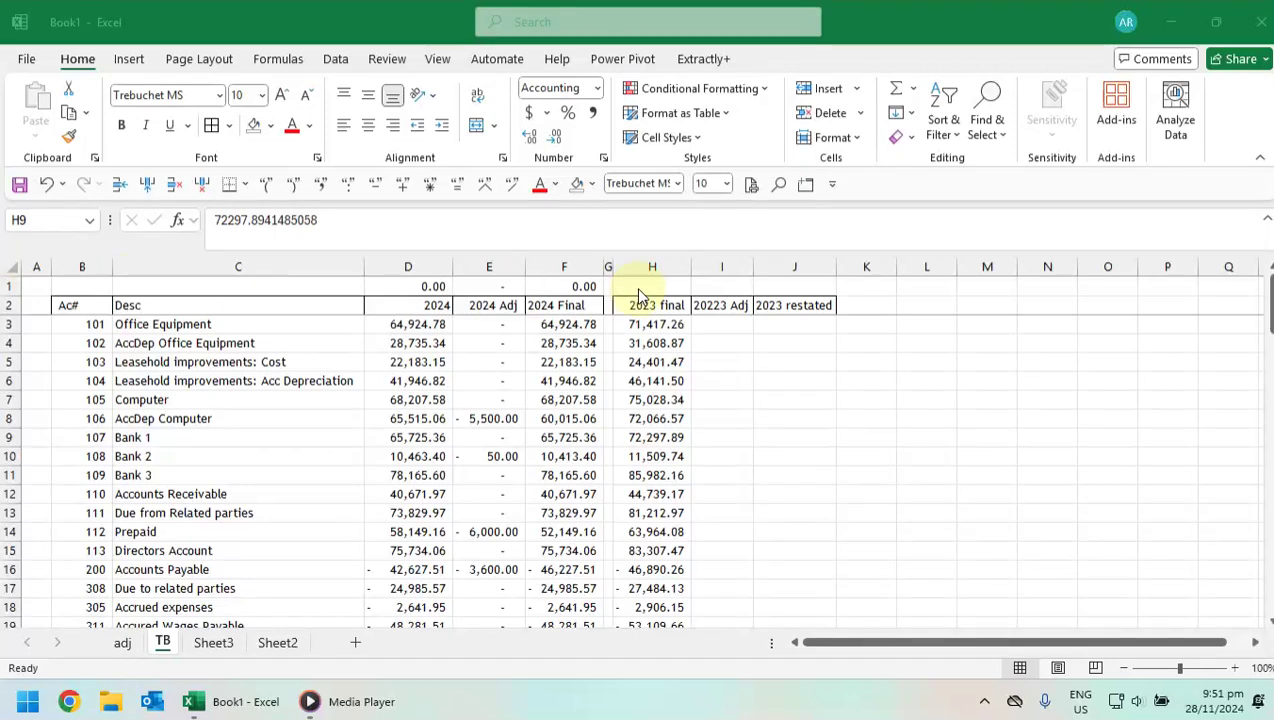
- Correct the year in the I2 header so it reads 2023 Adj
{"action": "left_click", "coordinate": [640, 295]}
{"action": "double_click", "coordinate": [720, 305]}
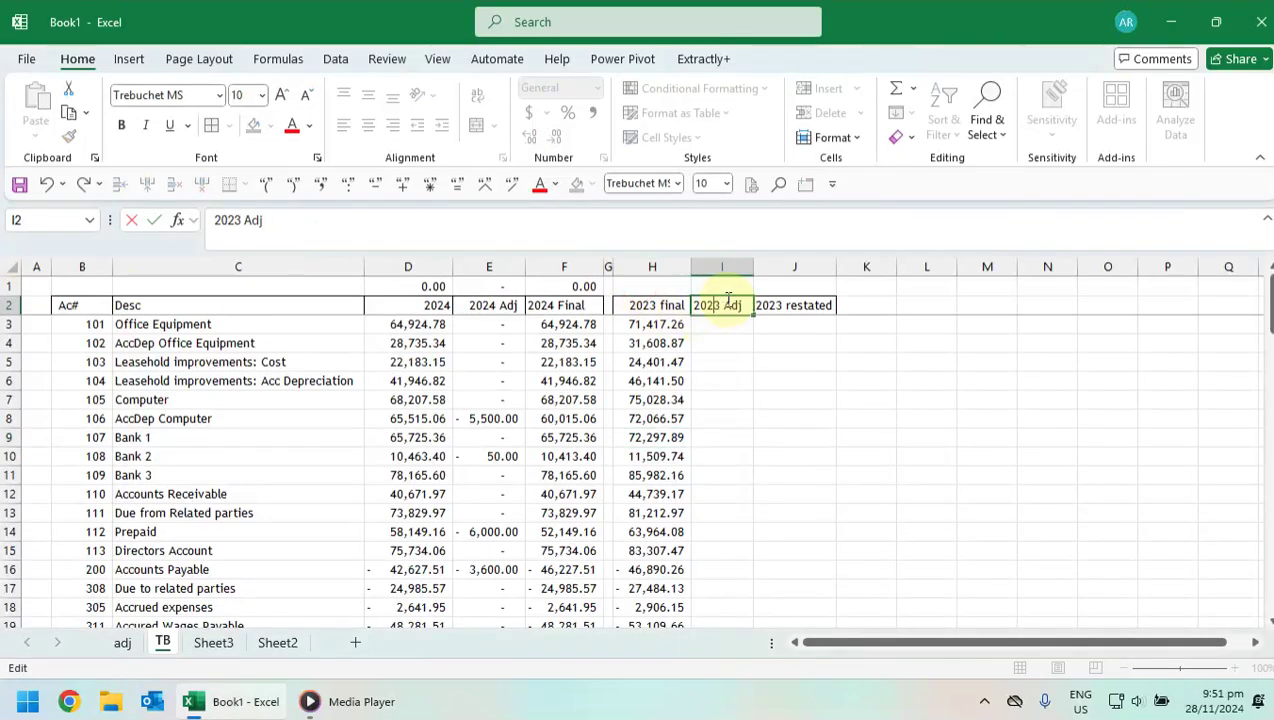
{"action": "key", "text": "Return"}
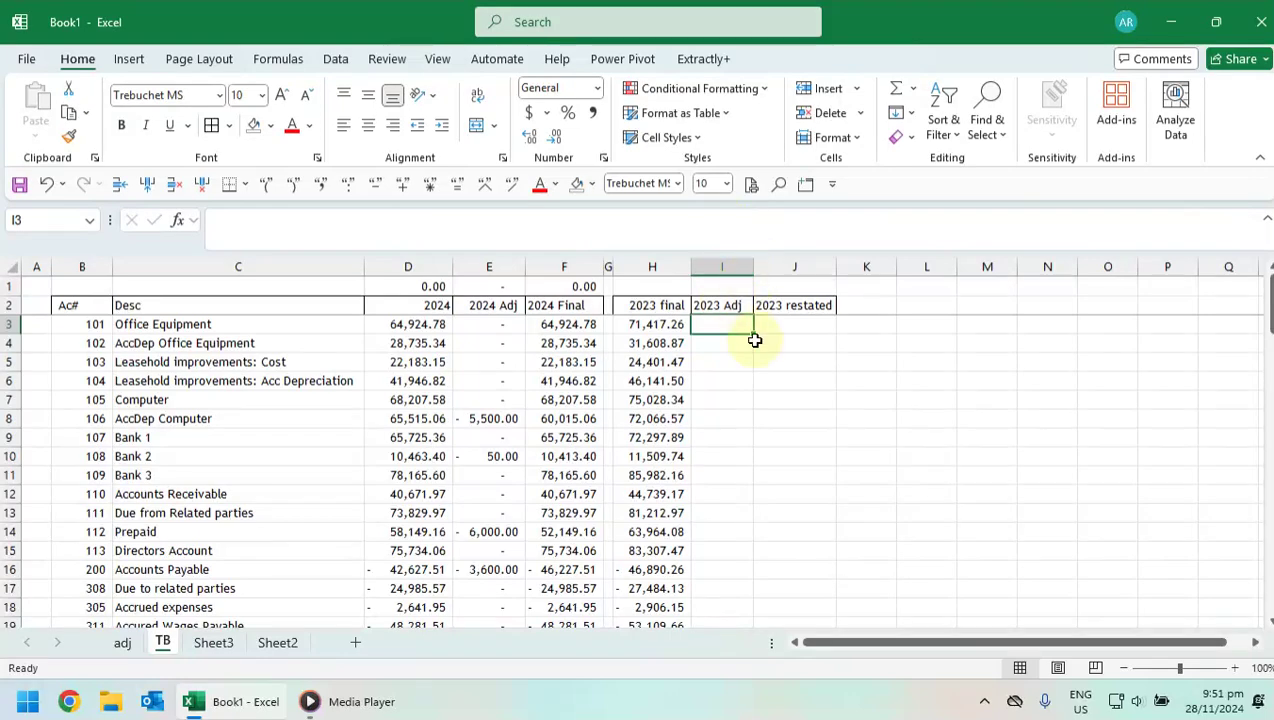
- Copy the account numbers and descriptions for Accrued expenses and Courier from TB into the adj sheet at A19
{"action": "left_click", "coordinate": [390, 512]}
{"action": "scroll", "coordinate": [380, 485], "scroll_direction": "down", "scroll_amount": 3}
{"action": "scroll", "coordinate": [380, 485], "scroll_direction": "down", "scroll_amount": 2}
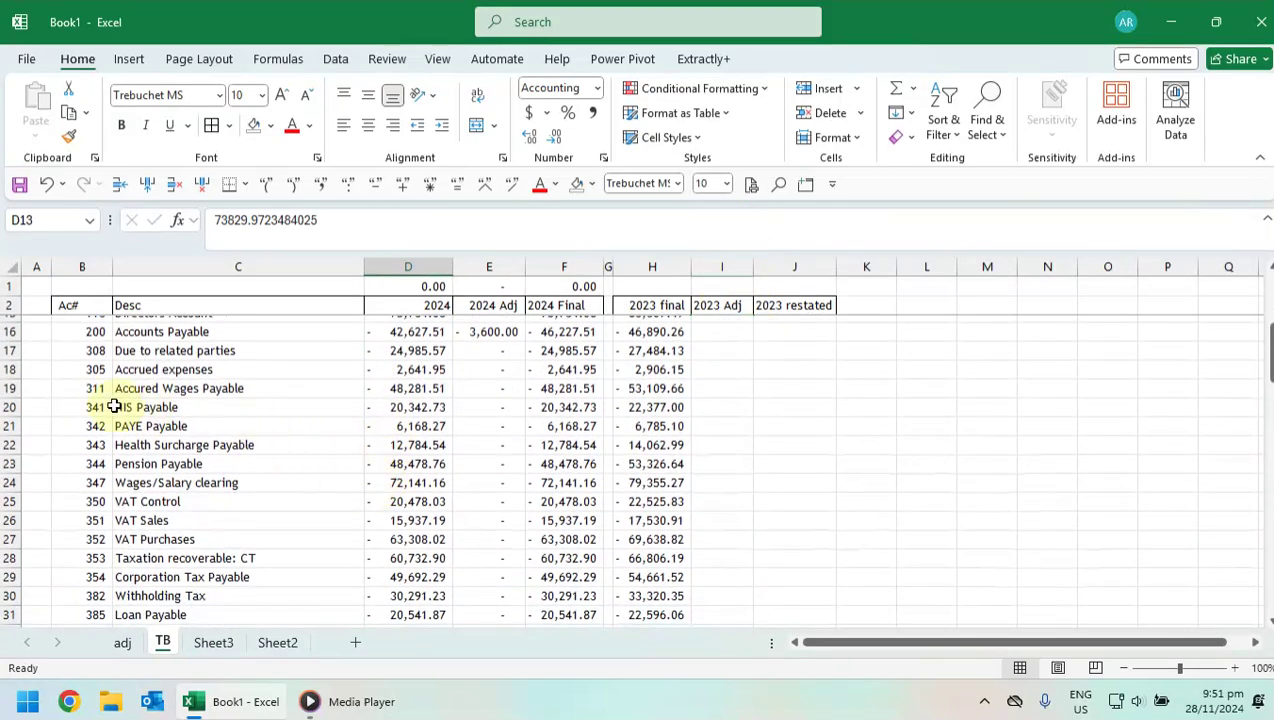
{"action": "left_click_drag", "start_coordinate": [100, 372], "coordinate": [180, 370]}
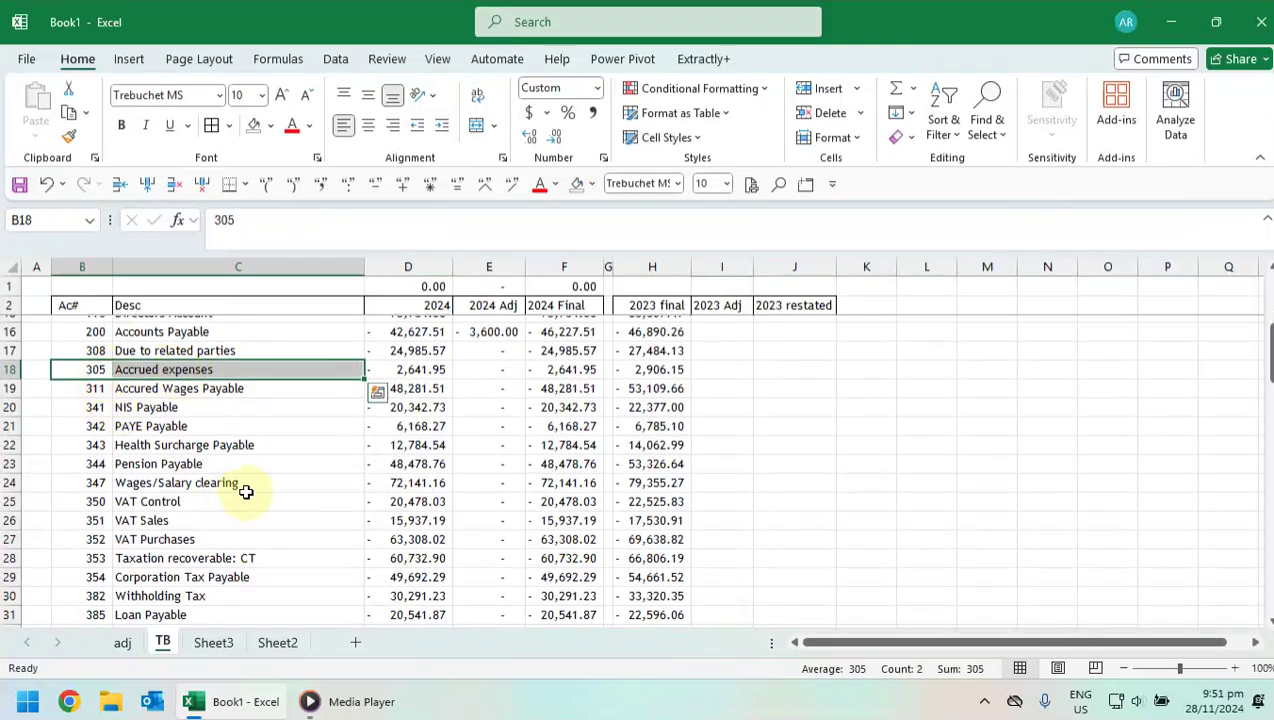
{"action": "scroll", "coordinate": [246, 491], "scroll_direction": "down", "scroll_amount": 6}
{"action": "scroll", "coordinate": [246, 491], "scroll_direction": "down", "scroll_amount": 4}
{"action": "left_click_drag", "start_coordinate": [94, 416], "coordinate": [190, 418], "text": "ctrl"}
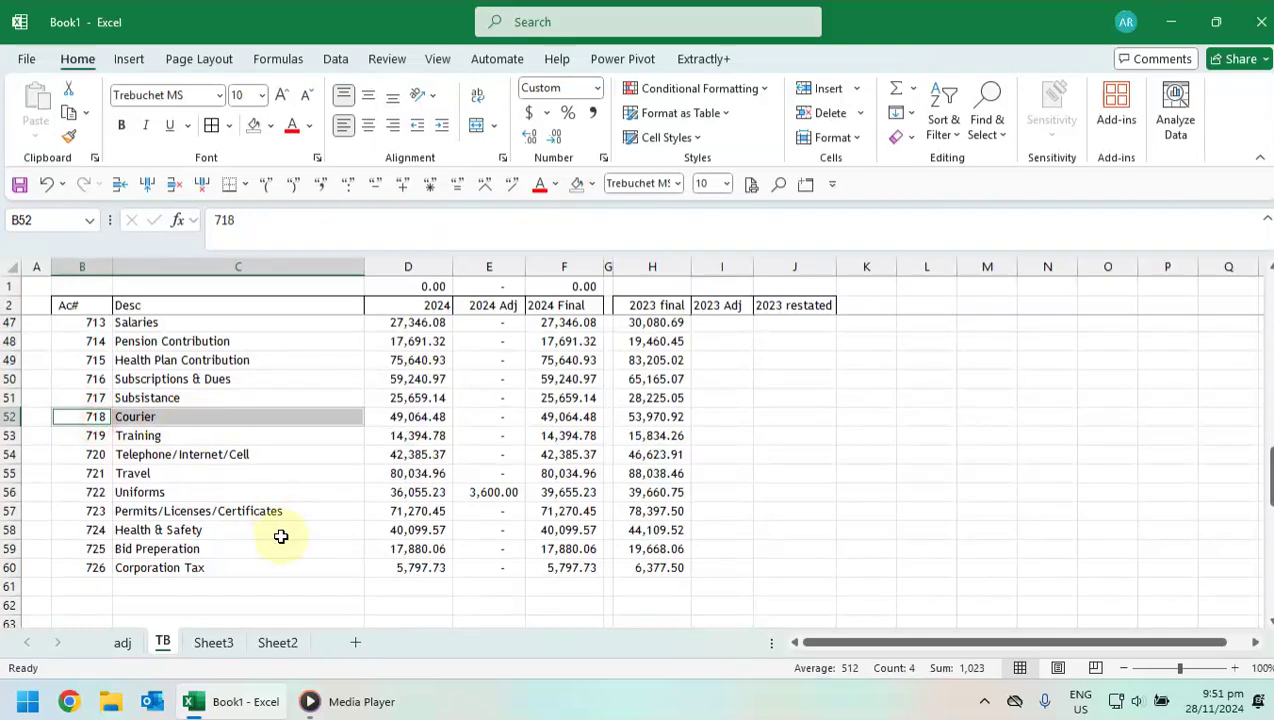
{"action": "key", "text": "ctrl+c"}
{"action": "left_click", "coordinate": [122, 642]}
{"action": "scroll", "coordinate": [204, 560], "scroll_direction": "down", "scroll_amount": 3}
{"action": "left_click", "coordinate": [61, 463]}
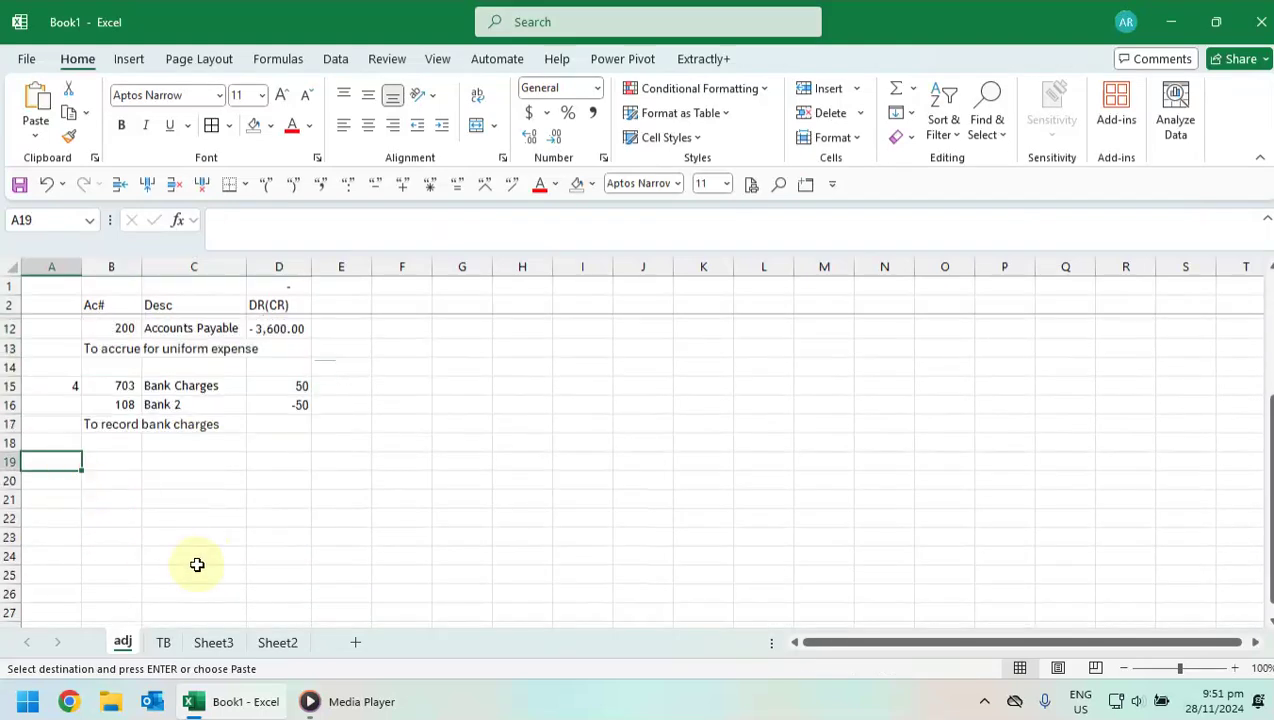
{"action": "key", "text": "ctrl+v"}
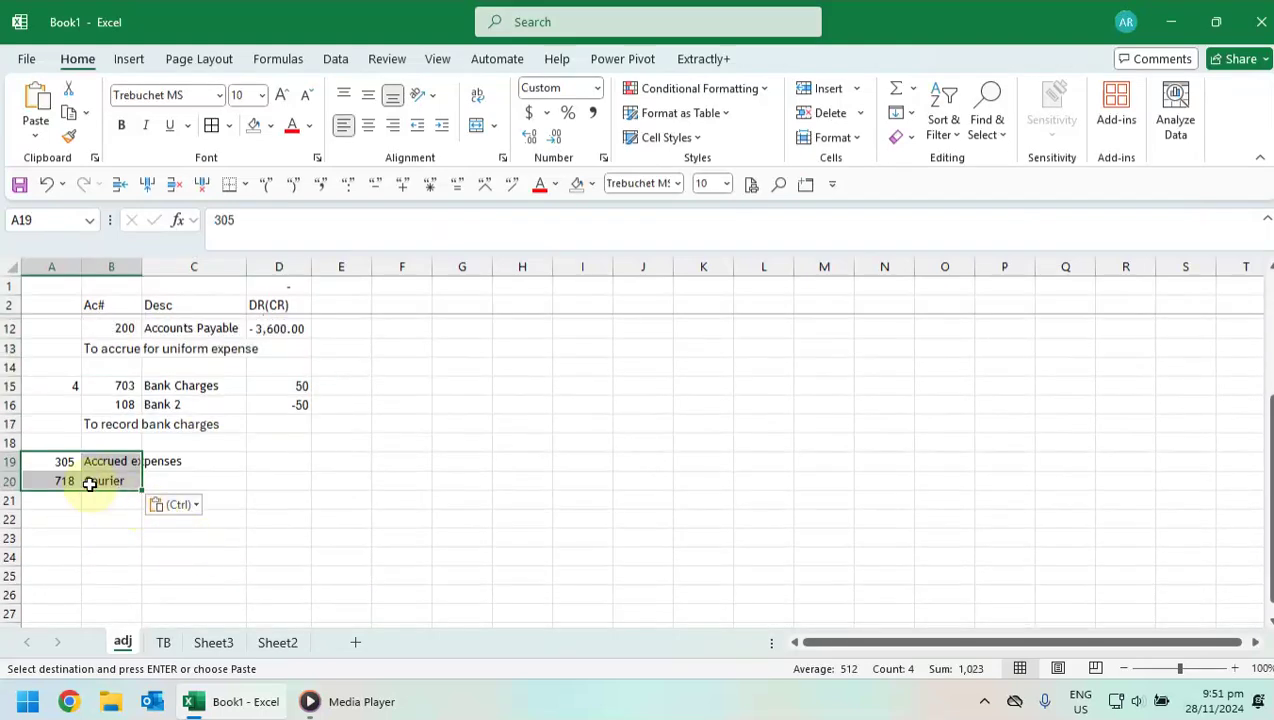
- Shift the pasted accounts one column over to B19:C20 and number the journal 5 in A19
{"action": "left_click", "coordinate": [88, 483]}
{"action": "left_click", "coordinate": [58, 461]}
{"action": "left_click_drag", "start_coordinate": [62, 481], "coordinate": [162, 493]}
{"action": "left_click", "coordinate": [159, 537]}
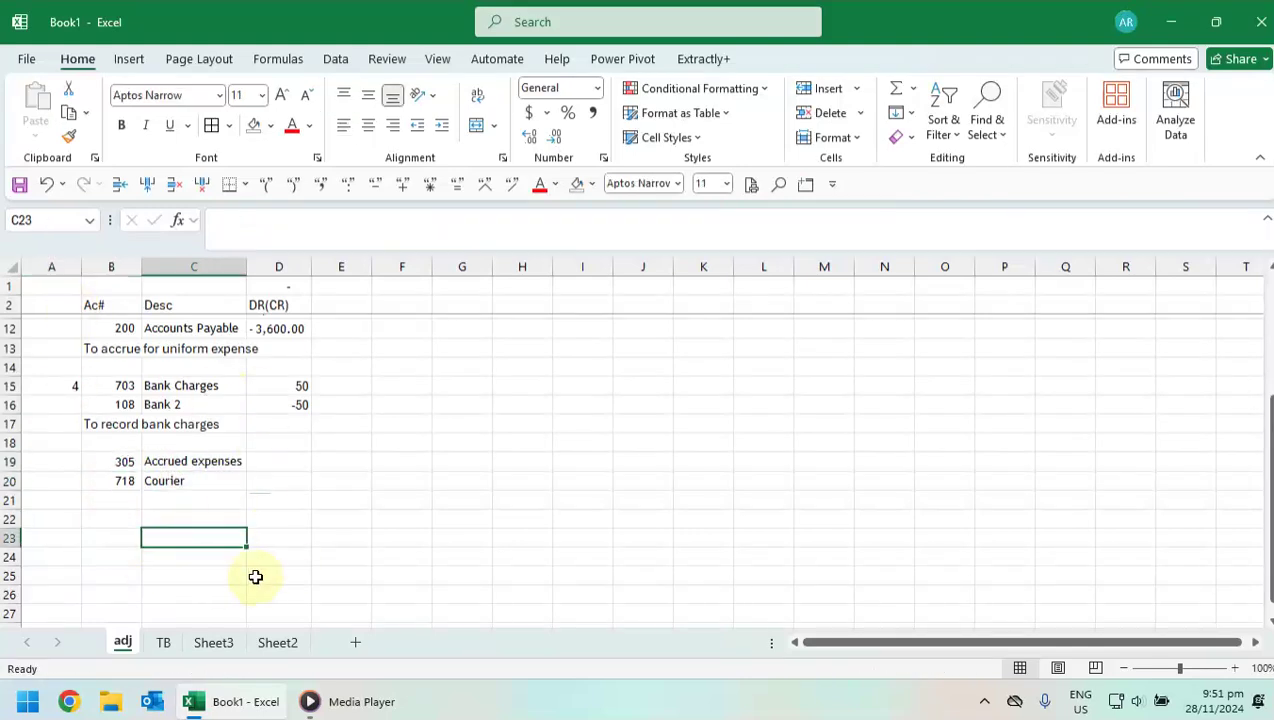
{"action": "left_click", "coordinate": [71, 464]}
{"action": "type", "text": "5"}
{"action": "left_click", "coordinate": [210, 500]}
- Insert a blank row above the adj sheet's header row and enter 2024 as text in D2
{"action": "scroll", "coordinate": [298, 487], "scroll_direction": "up", "scroll_amount": 3}
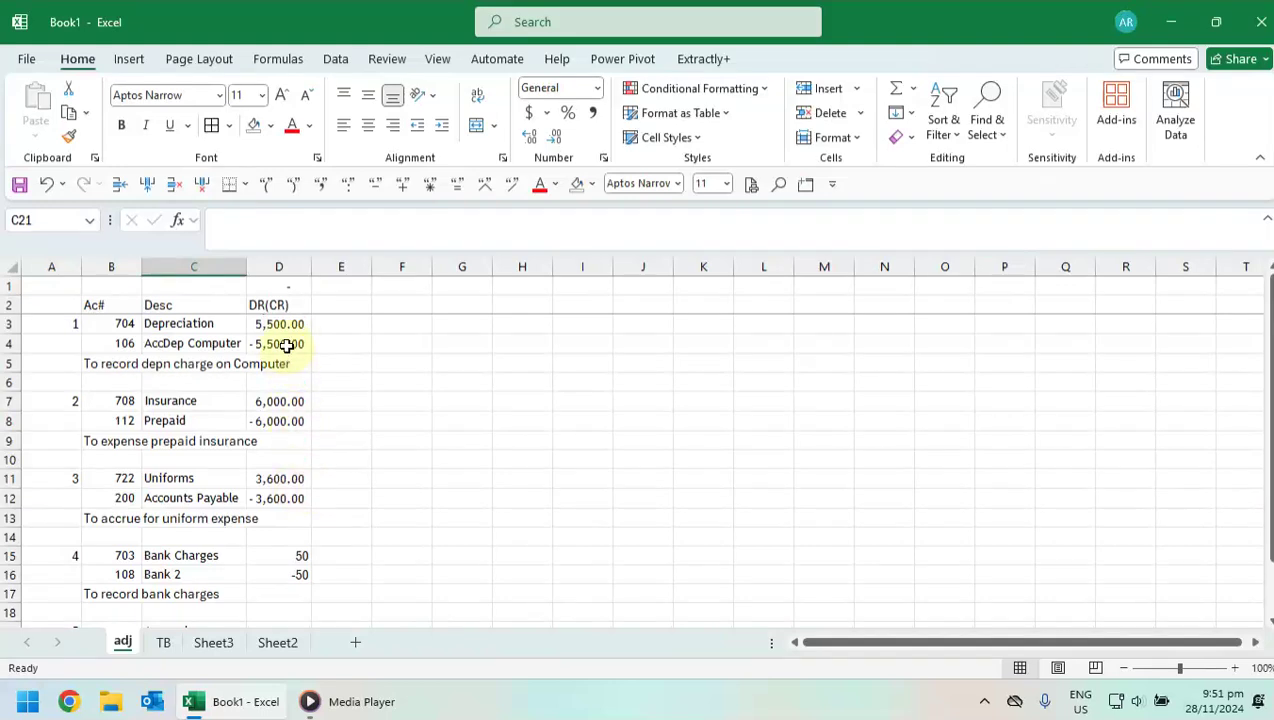
{"action": "left_click", "coordinate": [282, 305]}
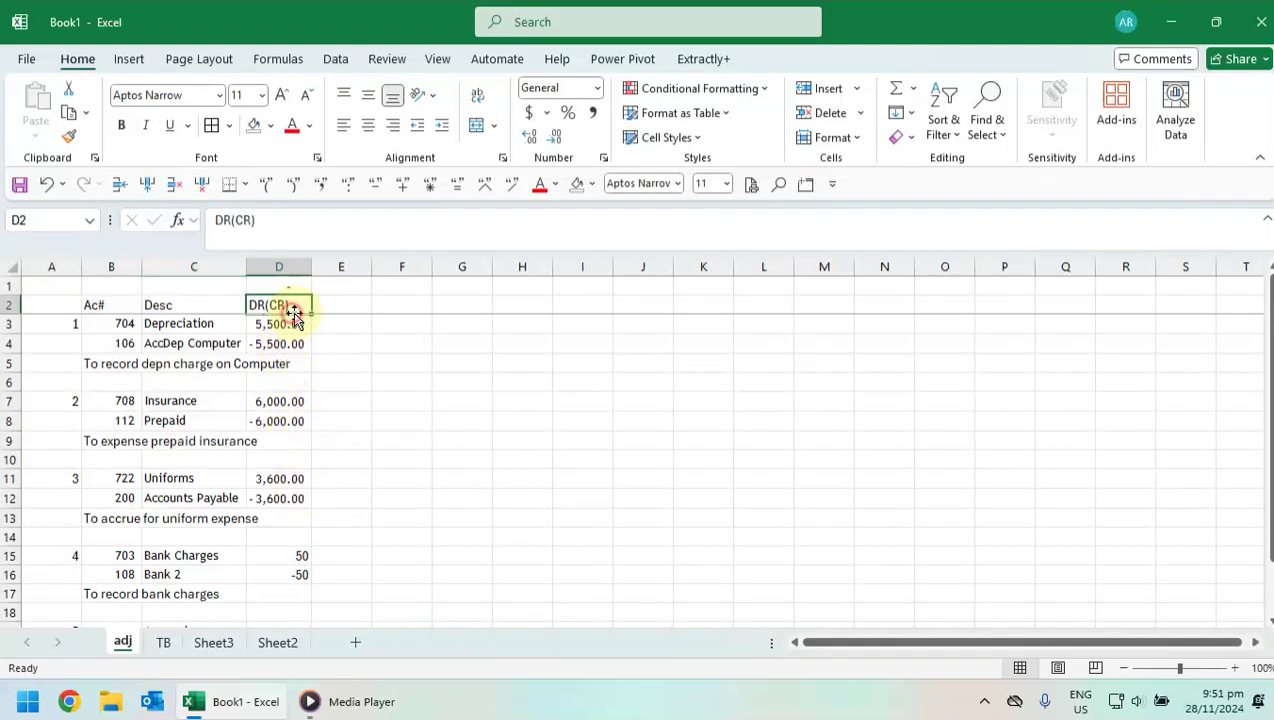
{"action": "left_click", "coordinate": [120, 184]}
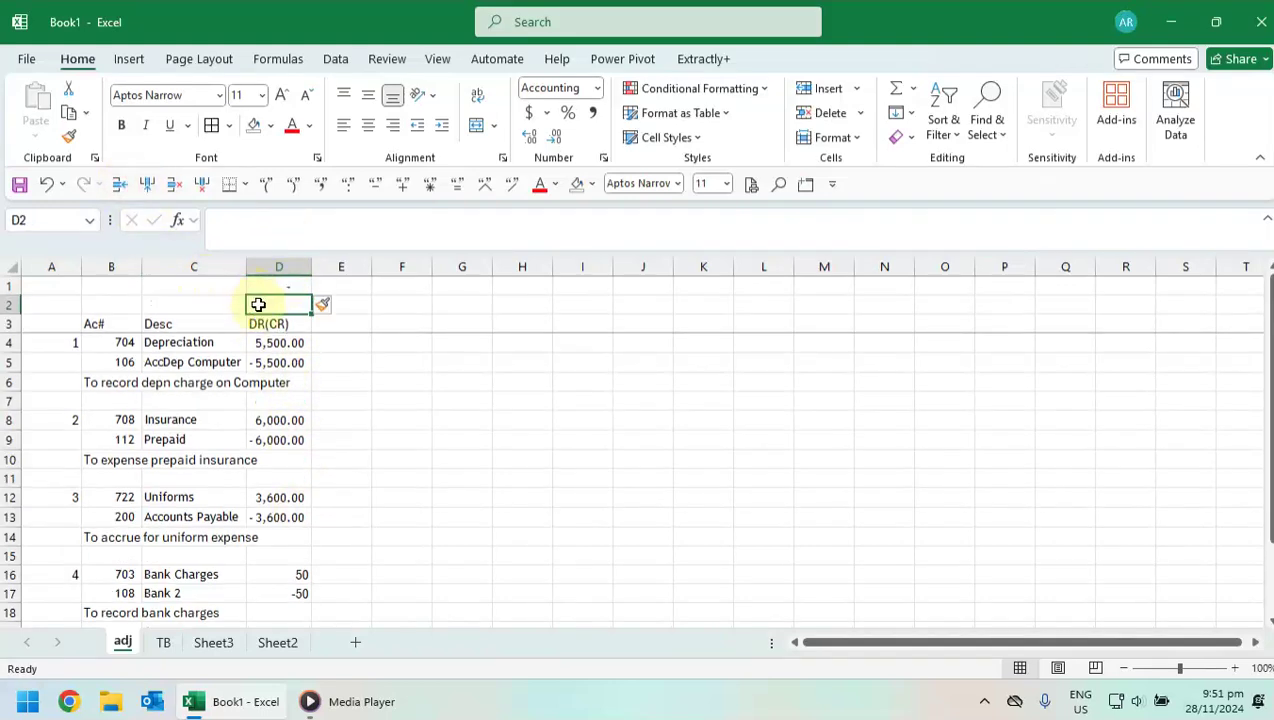
{"action": "type", "text": "2024"}
{"action": "left_click", "coordinate": [355, 391]}
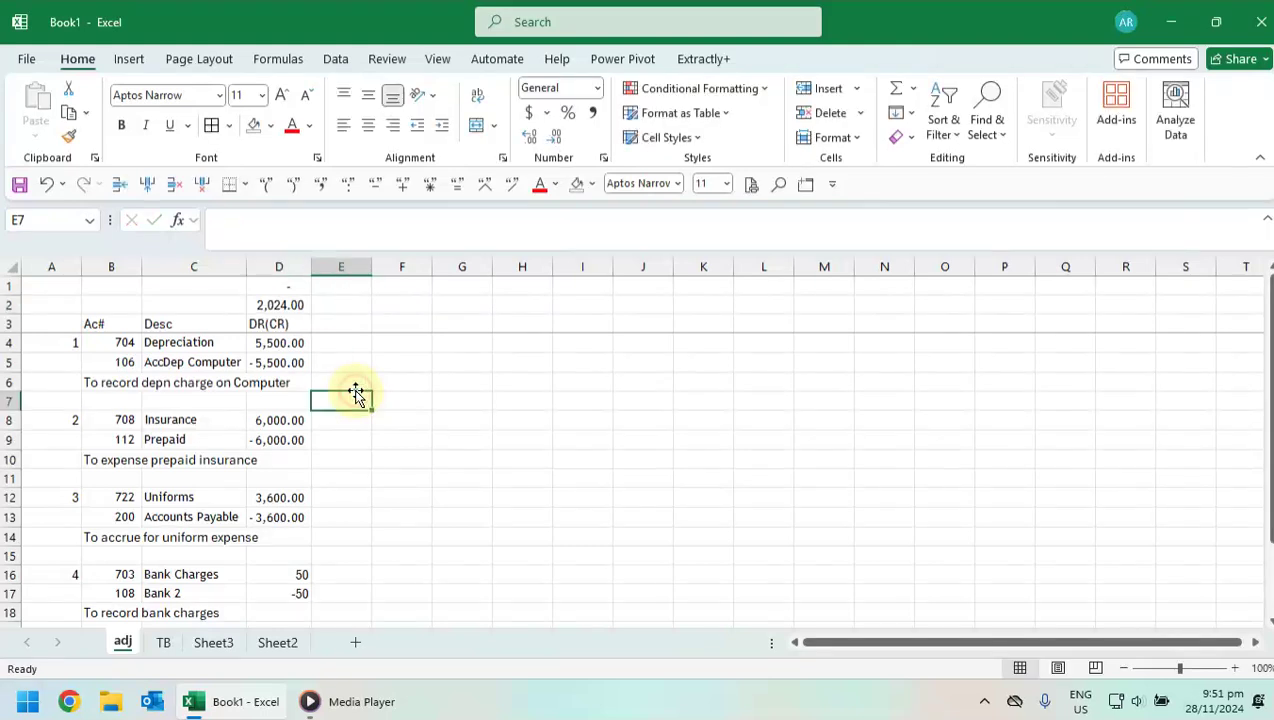
{"action": "left_click", "coordinate": [276, 305]}
{"action": "left_click", "coordinate": [233, 222]}
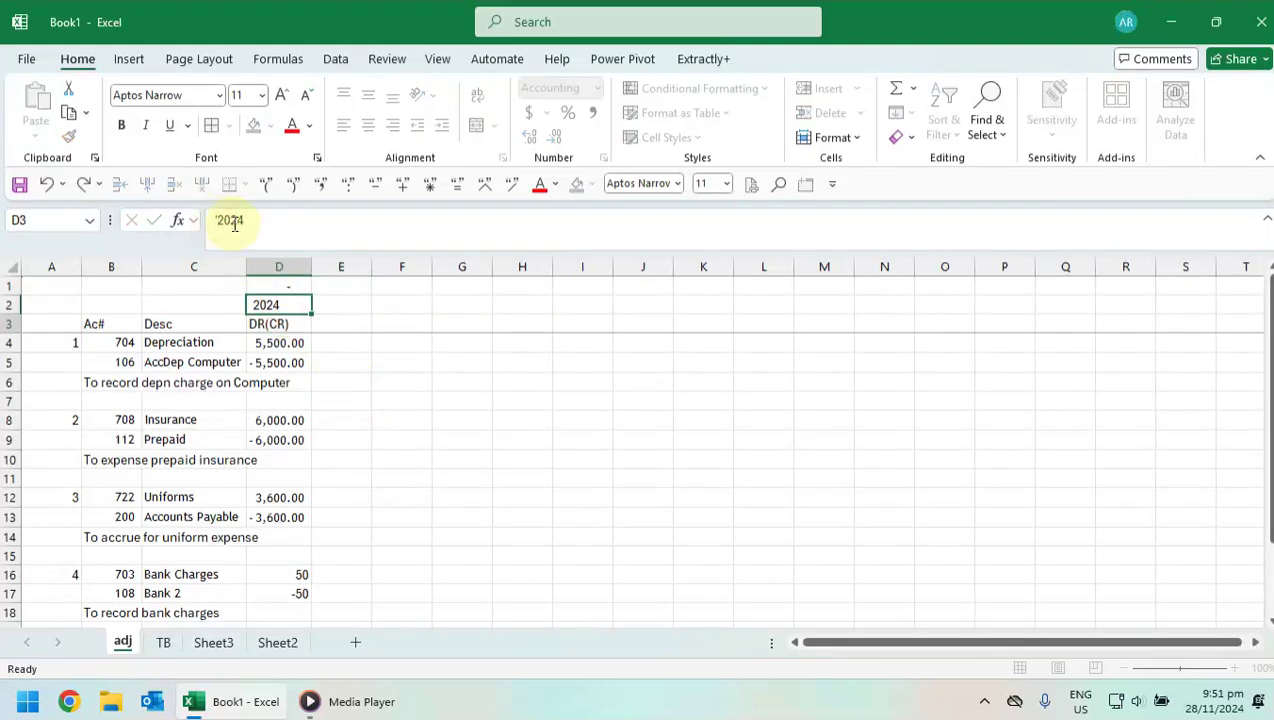
{"action": "key", "text": "Return"}
- Enter 2023 as text in E2 and copy the DR(CR) header from D3 to E3
{"action": "left_click", "coordinate": [352, 300]}
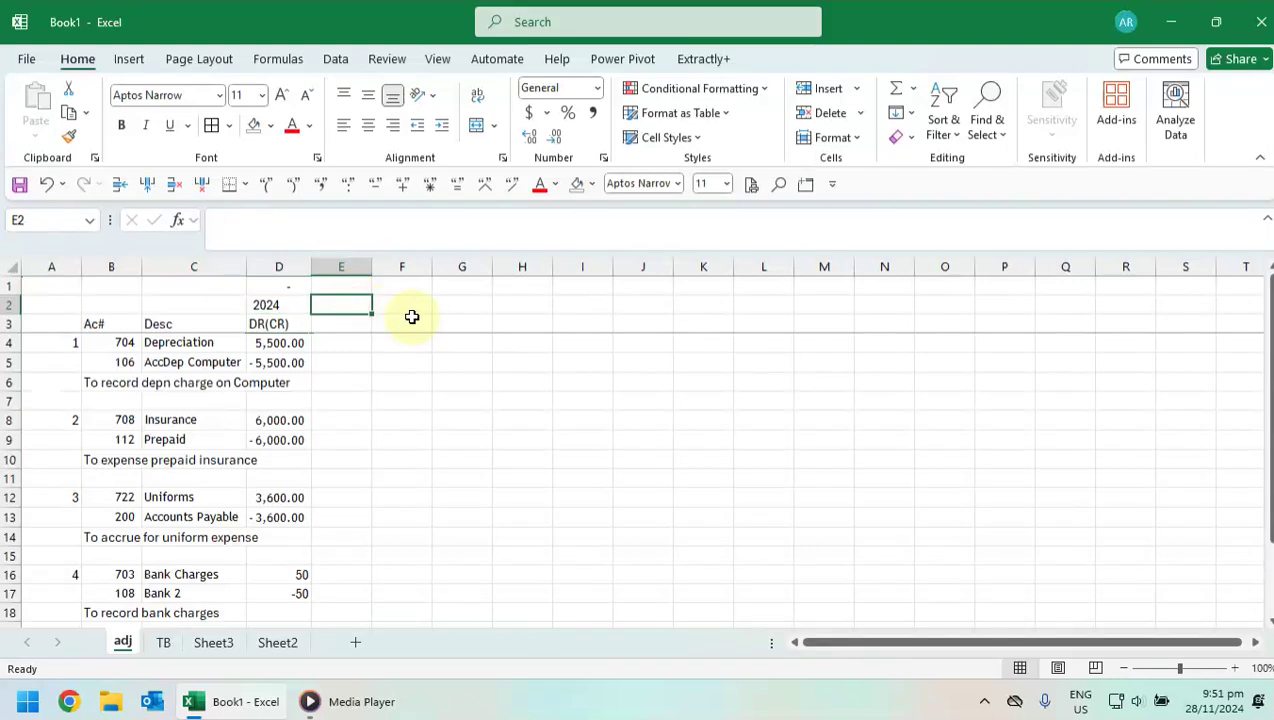
{"action": "type", "text": "'2023"}
{"action": "key", "text": "Return"}
{"action": "left_click", "coordinate": [284, 322]}
{"action": "left_click_drag", "start_coordinate": [311, 332], "coordinate": [351, 334]}
- Swap the journal 5 lines so 718 Courier is in row 20 and 305 Accrued expenses in row 21
{"action": "scroll", "coordinate": [20, 250], "scroll_direction": "down", "scroll_amount": 2}
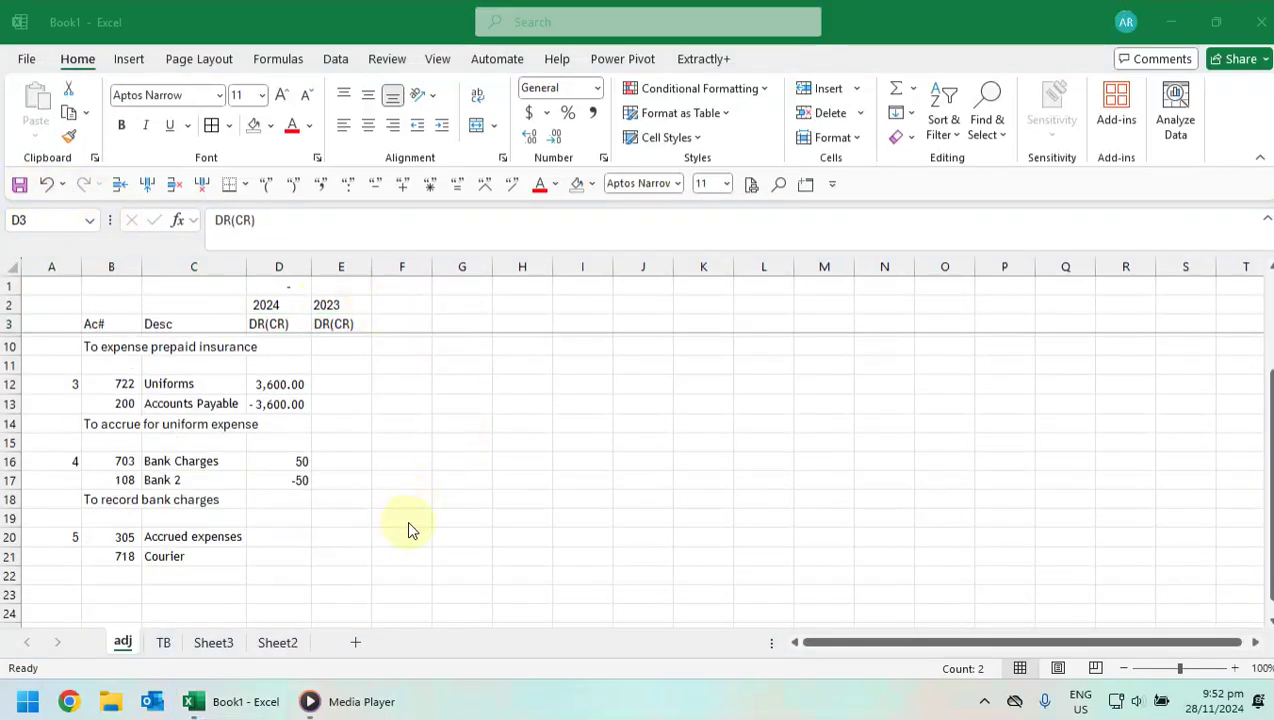
{"action": "left_click", "coordinate": [233, 569]}
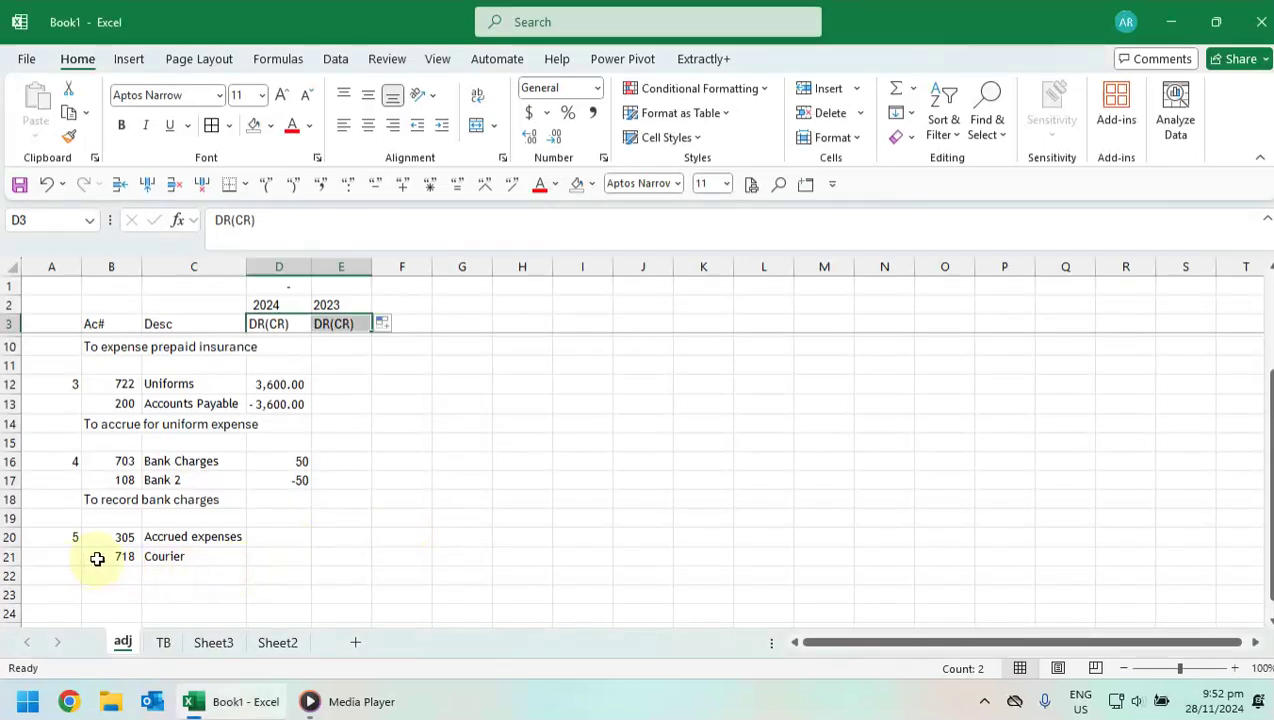
{"action": "left_click_drag", "start_coordinate": [100, 560], "coordinate": [160, 557]}
{"action": "left_click", "coordinate": [122, 537]}
{"action": "left_click", "coordinate": [165, 538], "text": "shift"}
- Enter the 2023 amounts for journal 5: 500 for Courier in E20 and -500 for Accrued expenses in E21
{"action": "left_click", "coordinate": [334, 538]}
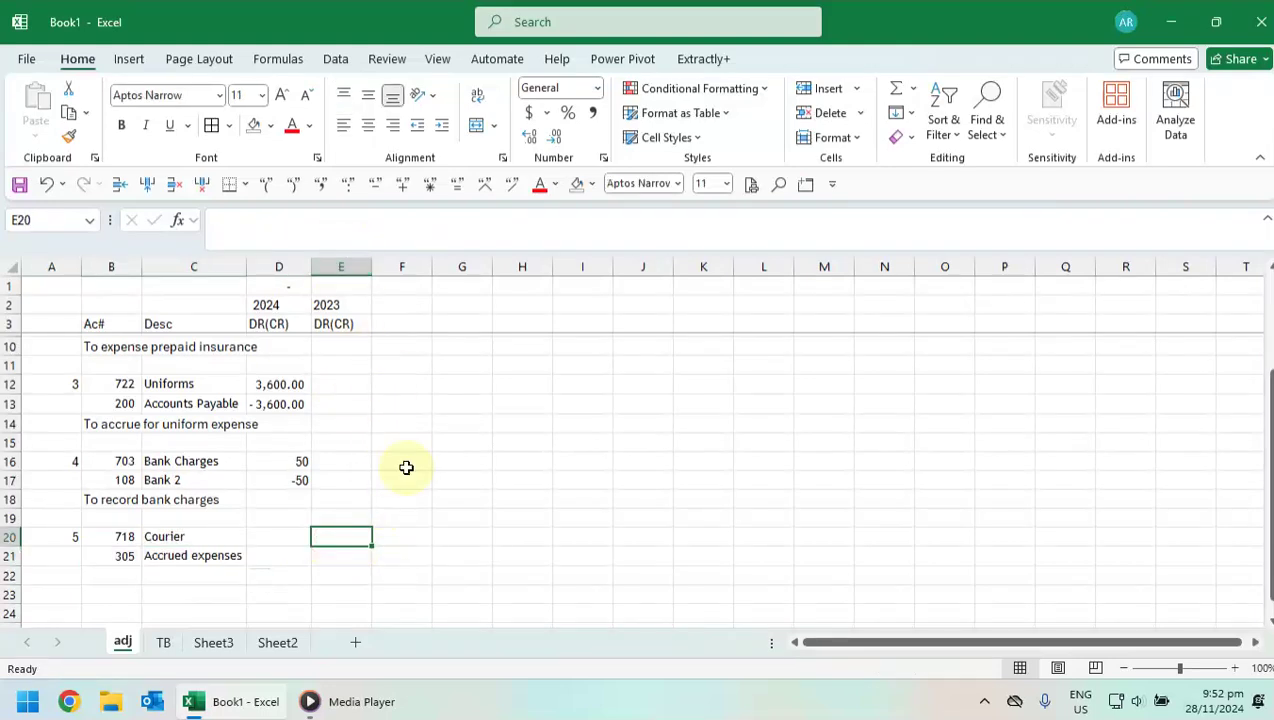
{"action": "type", "text": "5"}
{"action": "key", "text": "Return"}
{"action": "type", "text": "-500"}
{"action": "key", "text": "Return"}
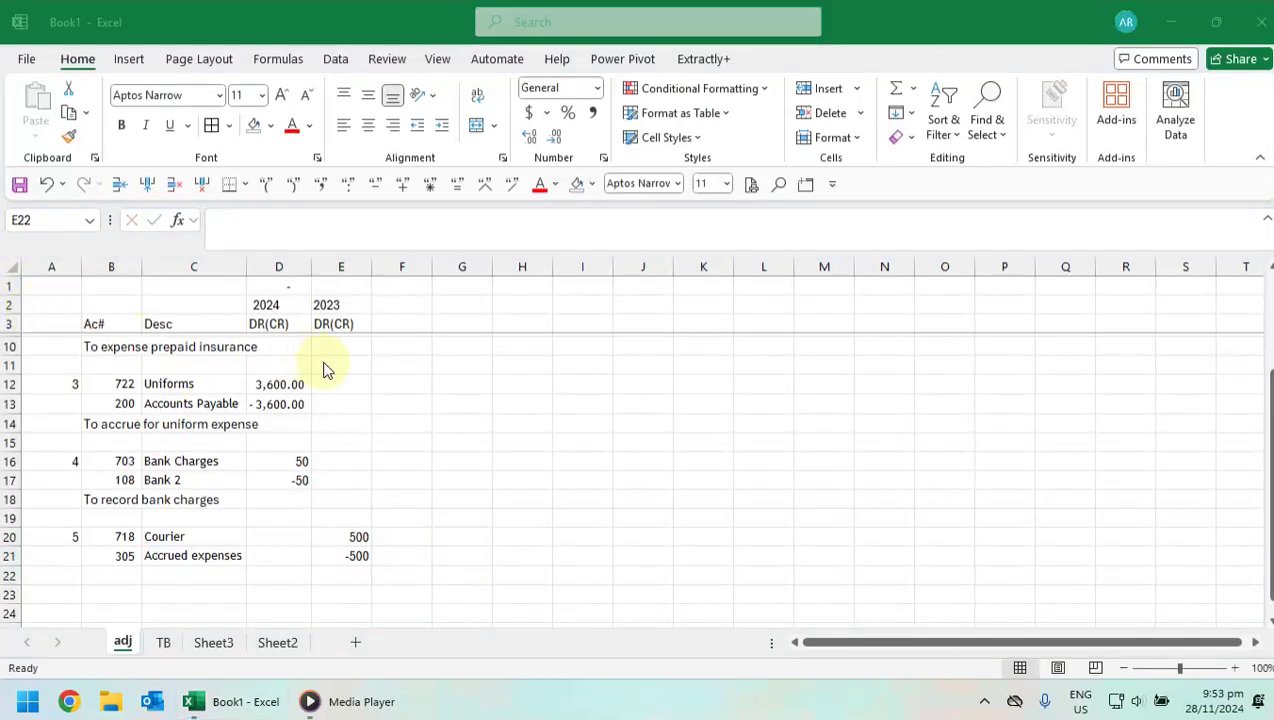
- Extend the D1 total to =SUM(D4:D91) and copy it across to E1 for the 2023 column
{"action": "left_click", "coordinate": [290, 290]}
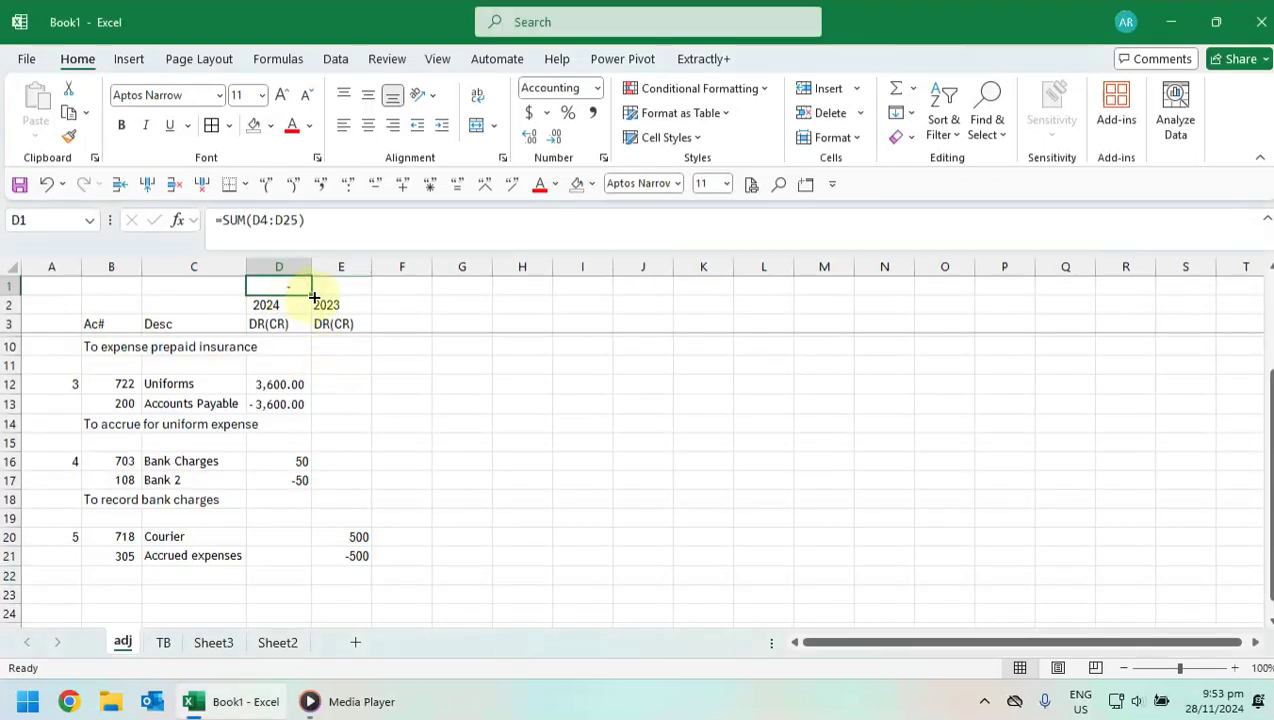
{"action": "left_click_drag", "start_coordinate": [313, 297], "coordinate": [358, 288]}
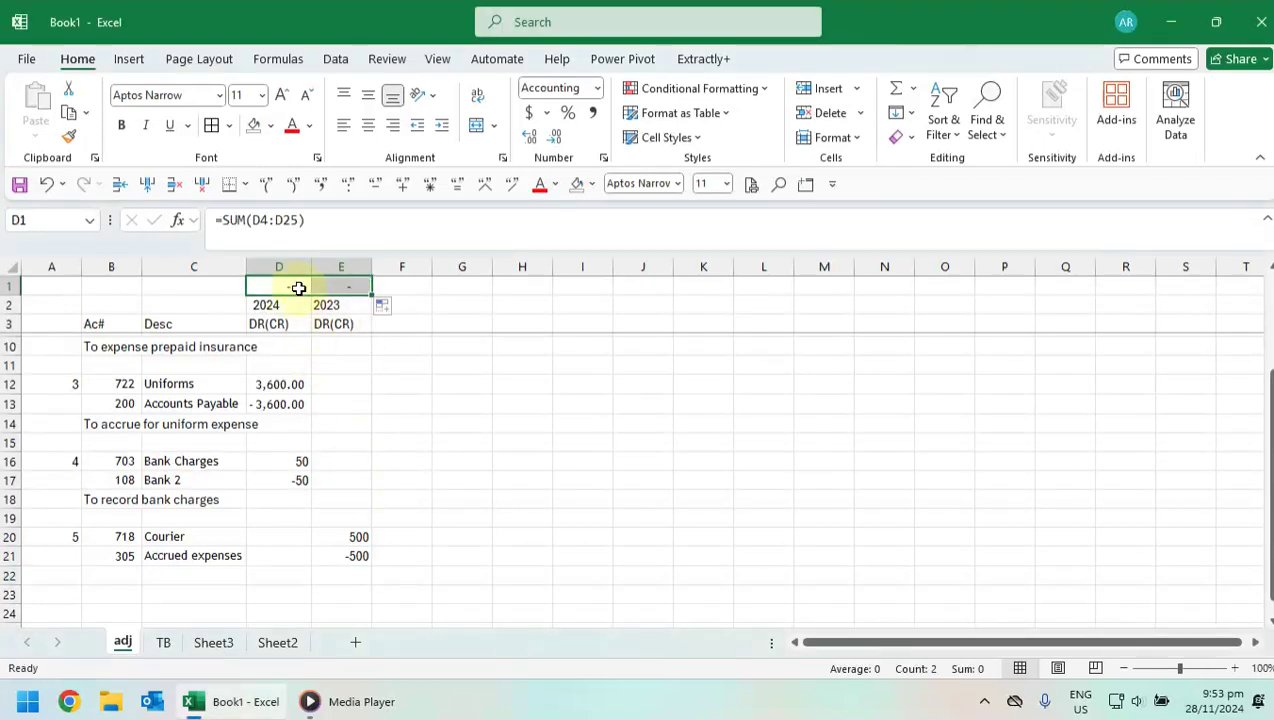
{"action": "left_click", "coordinate": [298, 287]}
{"action": "left_click", "coordinate": [327, 222]}
{"action": "scroll", "coordinate": [321, 557], "scroll_direction": "down", "scroll_amount": 5}
{"action": "scroll", "coordinate": [325, 553], "scroll_direction": "up", "scroll_amount": 3}
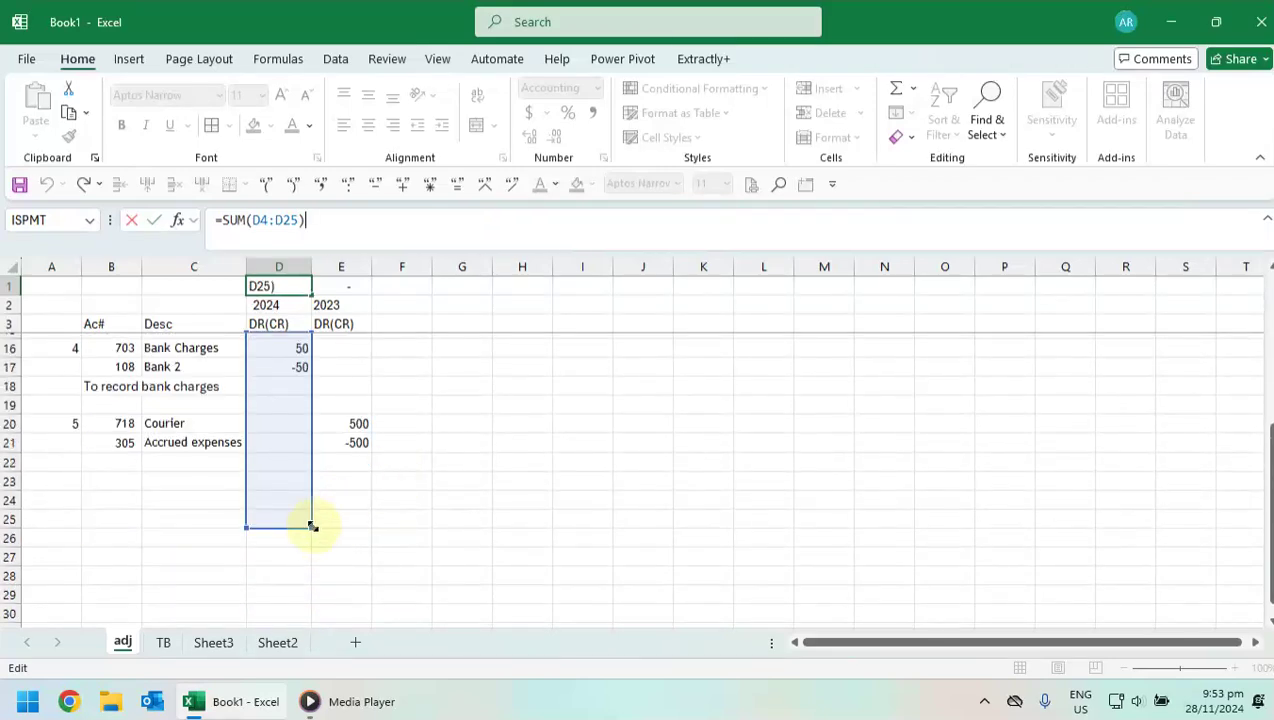
{"action": "left_click_drag", "start_coordinate": [313, 527], "coordinate": [503, 532]}
{"action": "key", "text": "Return"}
{"action": "left_click", "coordinate": [290, 287]}
{"action": "left_click_drag", "start_coordinate": [313, 294], "coordinate": [355, 445]}
{"action": "scroll", "coordinate": [355, 445], "scroll_direction": "up", "scroll_amount": 20}
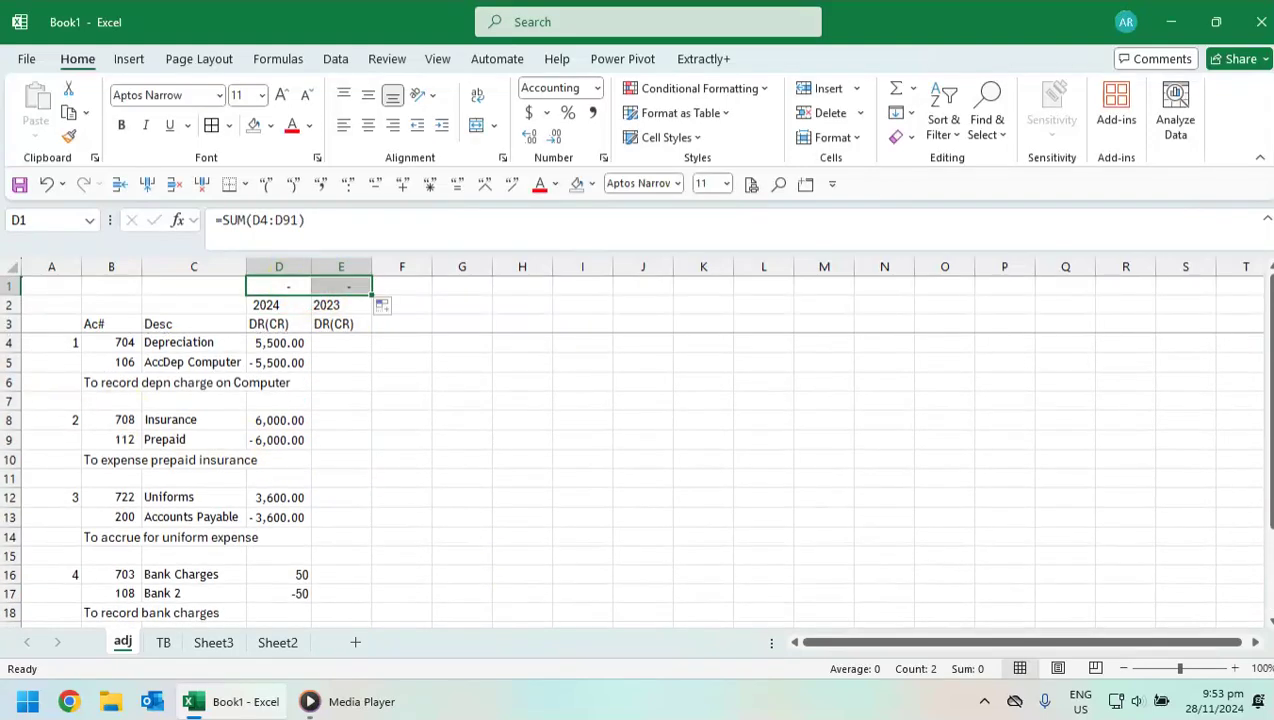
- Enter the journal 5 narration "To accrue courier exp for 2023" in B22
{"action": "scroll", "coordinate": [416, 432], "scroll_direction": "down", "scroll_amount": 4}
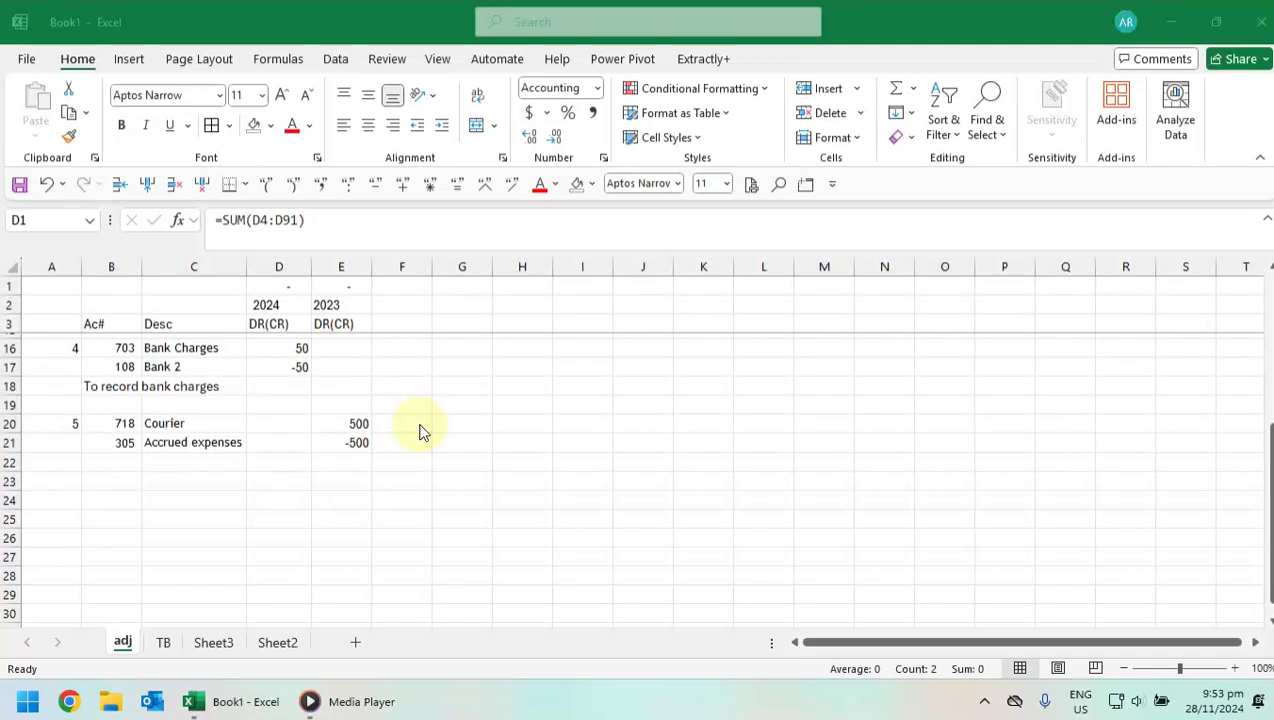
{"action": "left_click", "coordinate": [108, 465]}
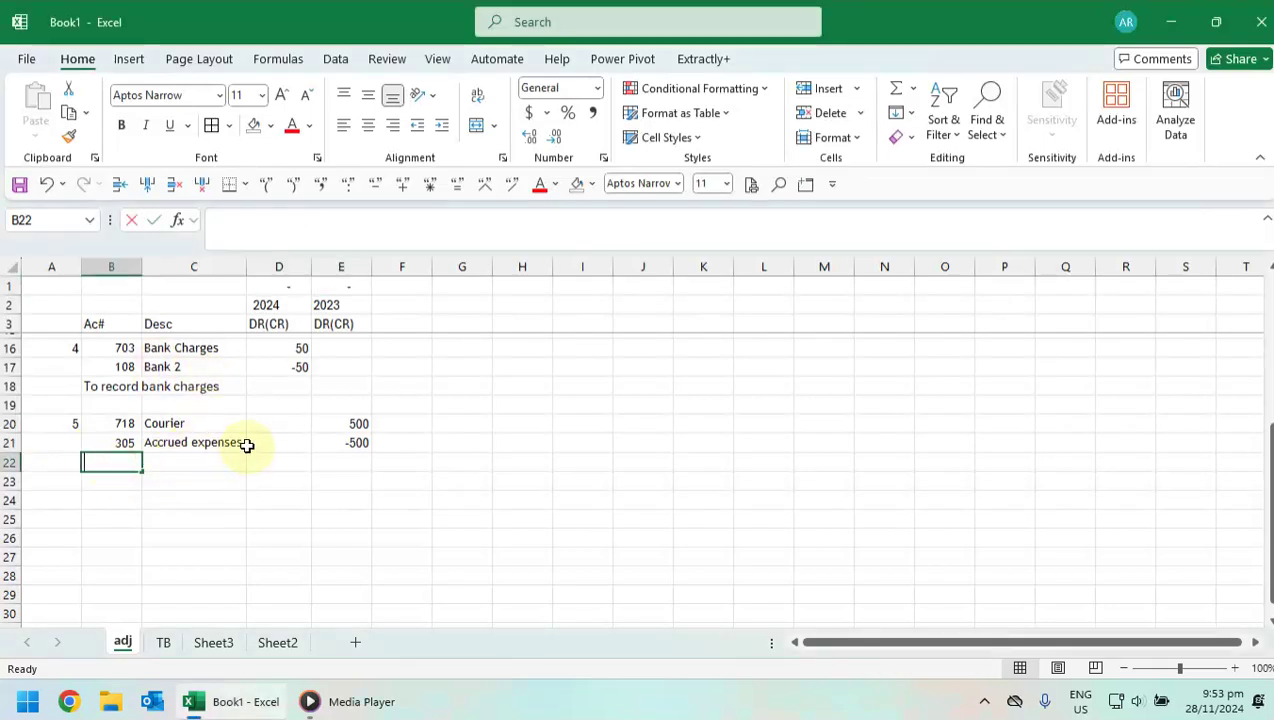
{"action": "type", "text": "To accrue courier exp for 2023"}
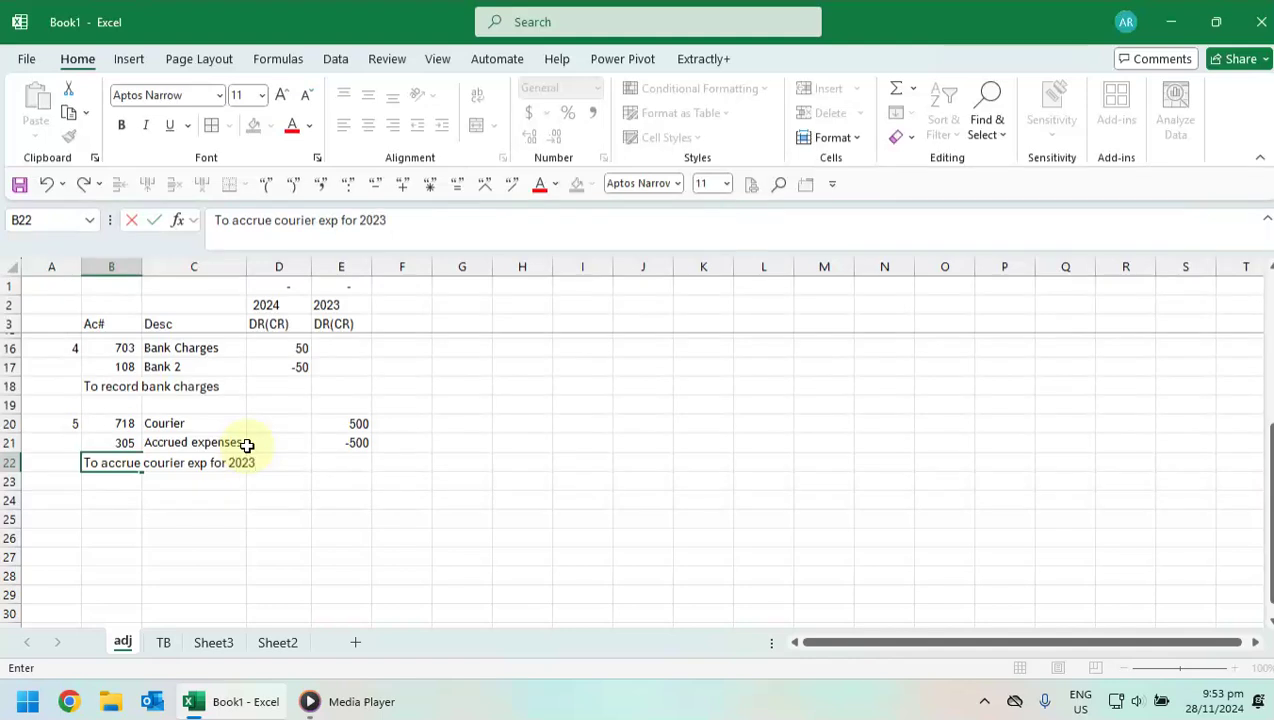
{"action": "key", "text": "Return"}
{"action": "left_click", "coordinate": [132, 462]}
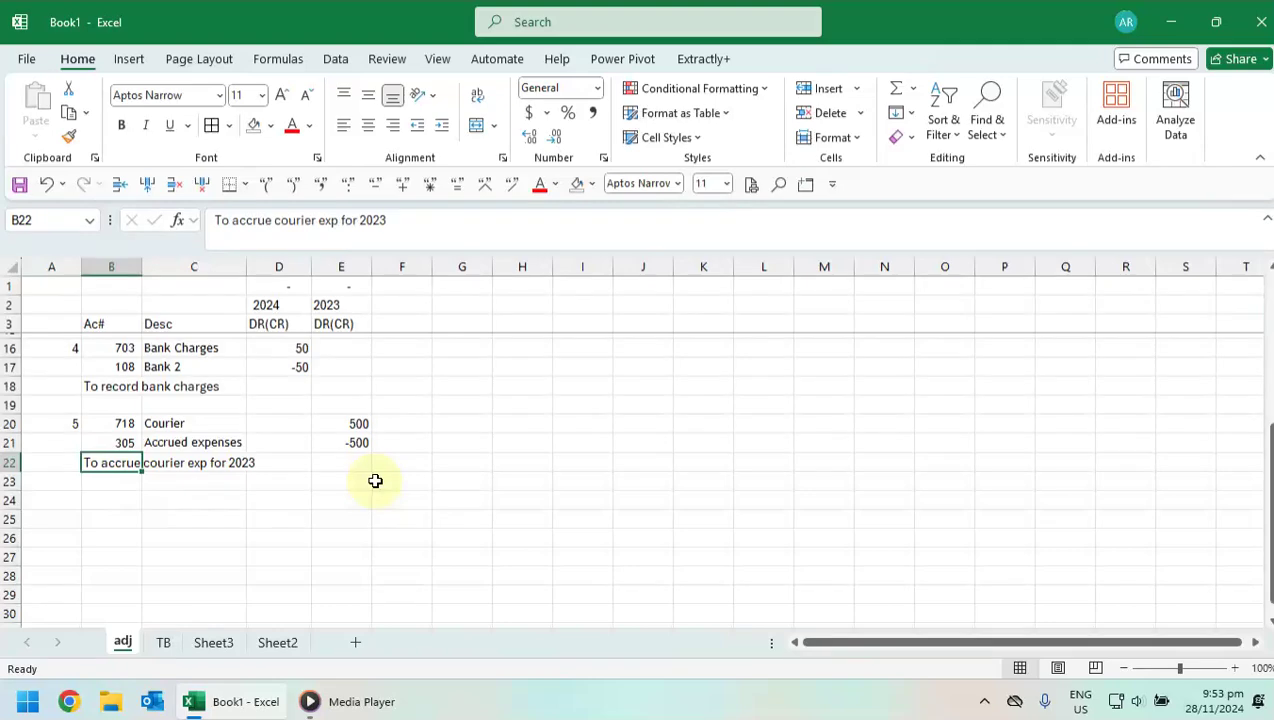
- Enter =SUMIF(adj!B:B,TB!B3,adj!E:E) in I3 of the TB sheet and fill it down the 2023 Adj column
{"action": "left_click", "coordinate": [163, 643]}
{"action": "left_click", "coordinate": [712, 566]}
{"action": "scroll", "coordinate": [990, 513], "scroll_direction": "up", "scroll_amount": 15}
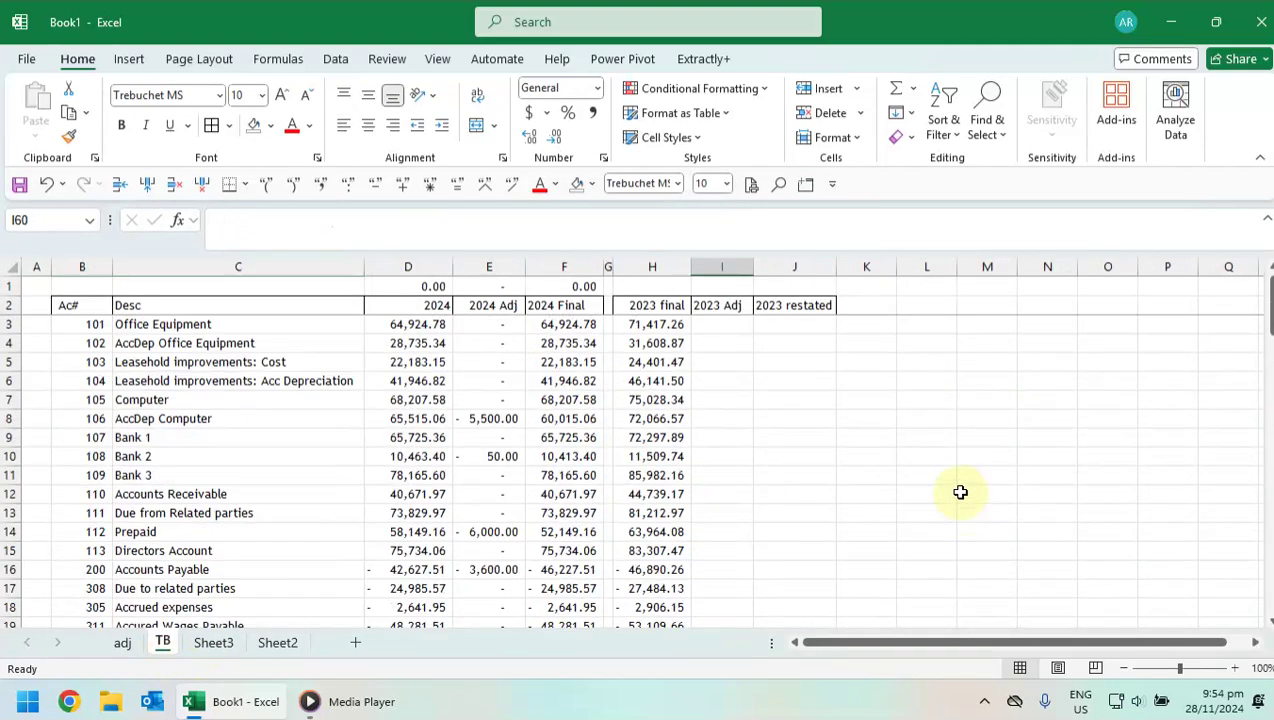
{"action": "left_click", "coordinate": [732, 329]}
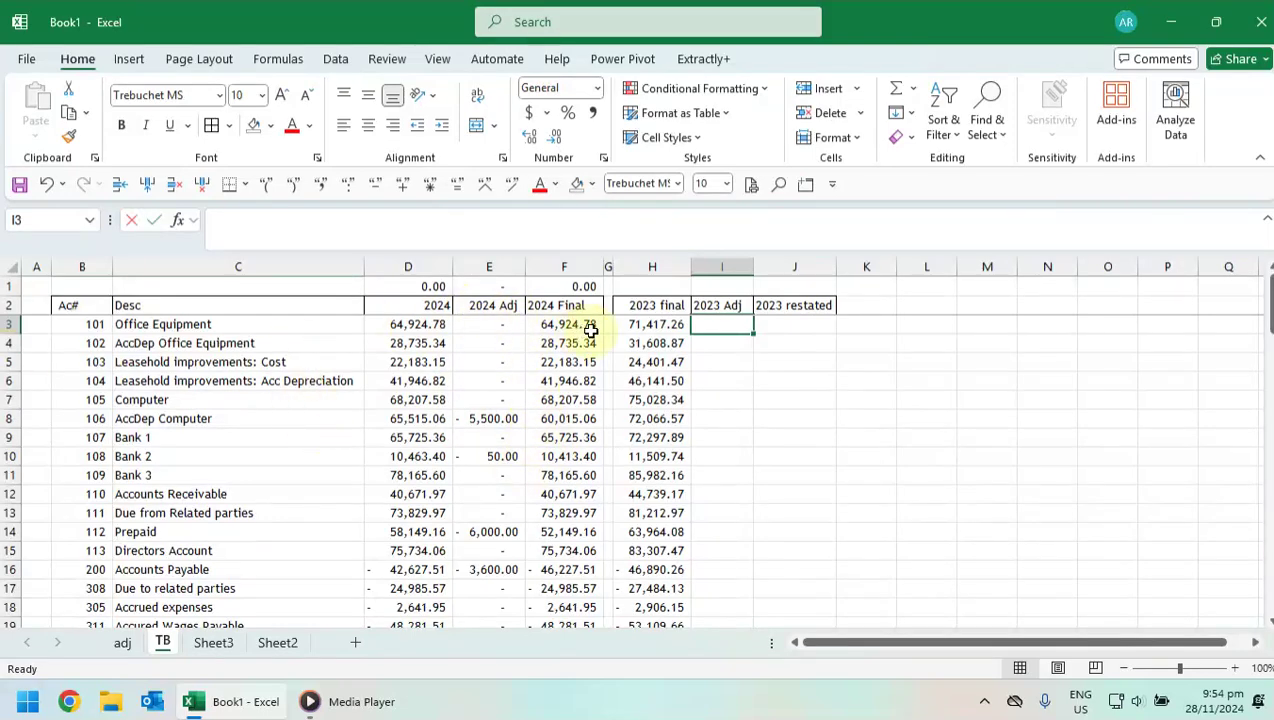
{"action": "type", "text": "=sumif("}
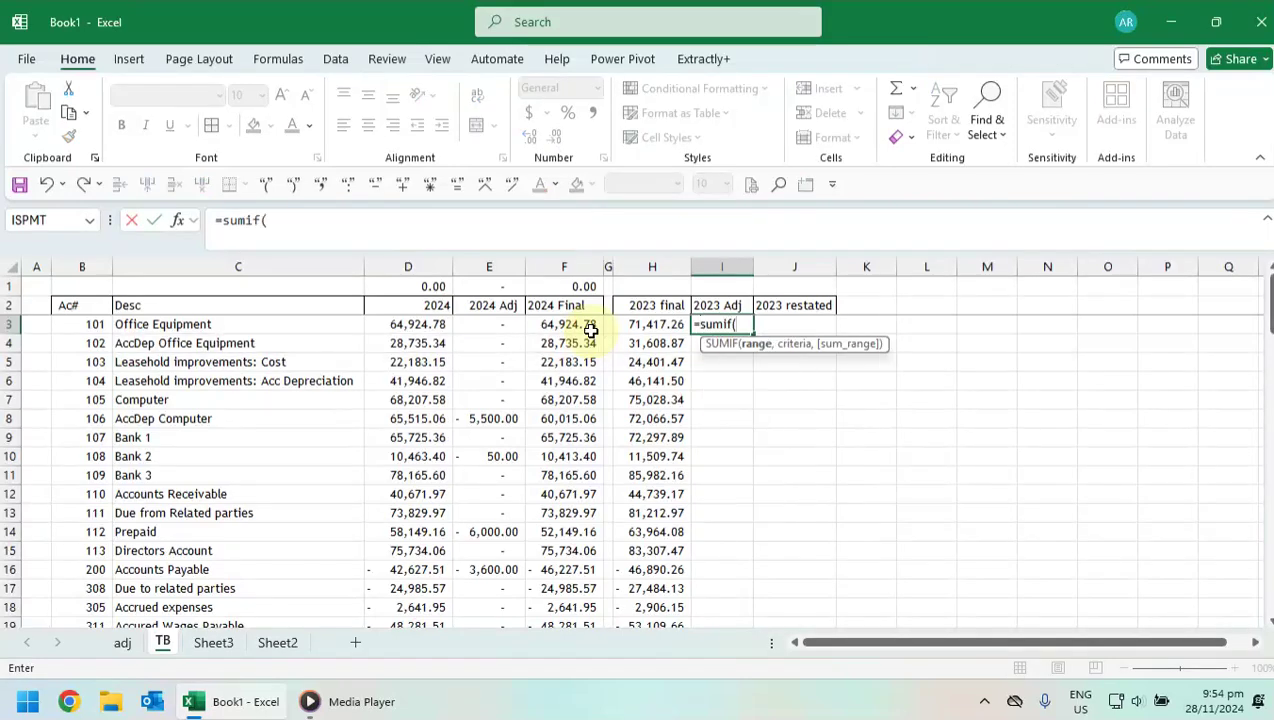
{"action": "left_click", "coordinate": [122, 643]}
{"action": "left_click", "coordinate": [120, 270]}
{"action": "type", "text": ","}
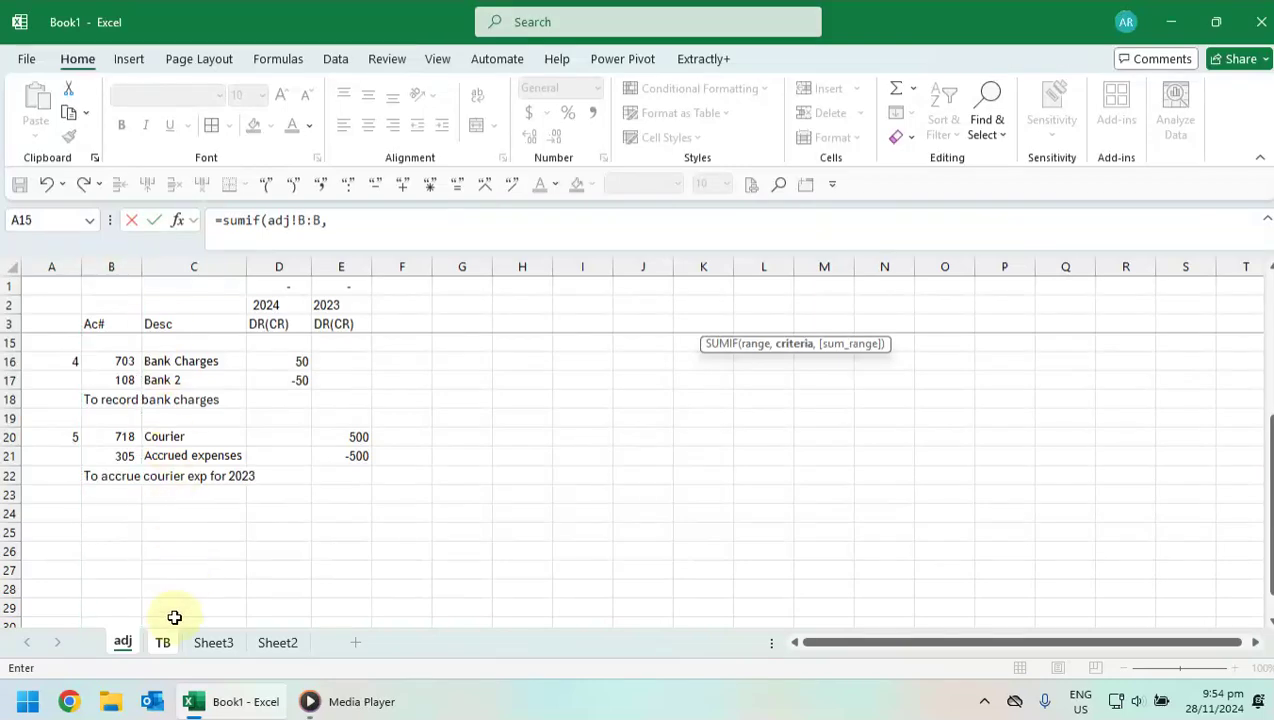
{"action": "left_click", "coordinate": [166, 646]}
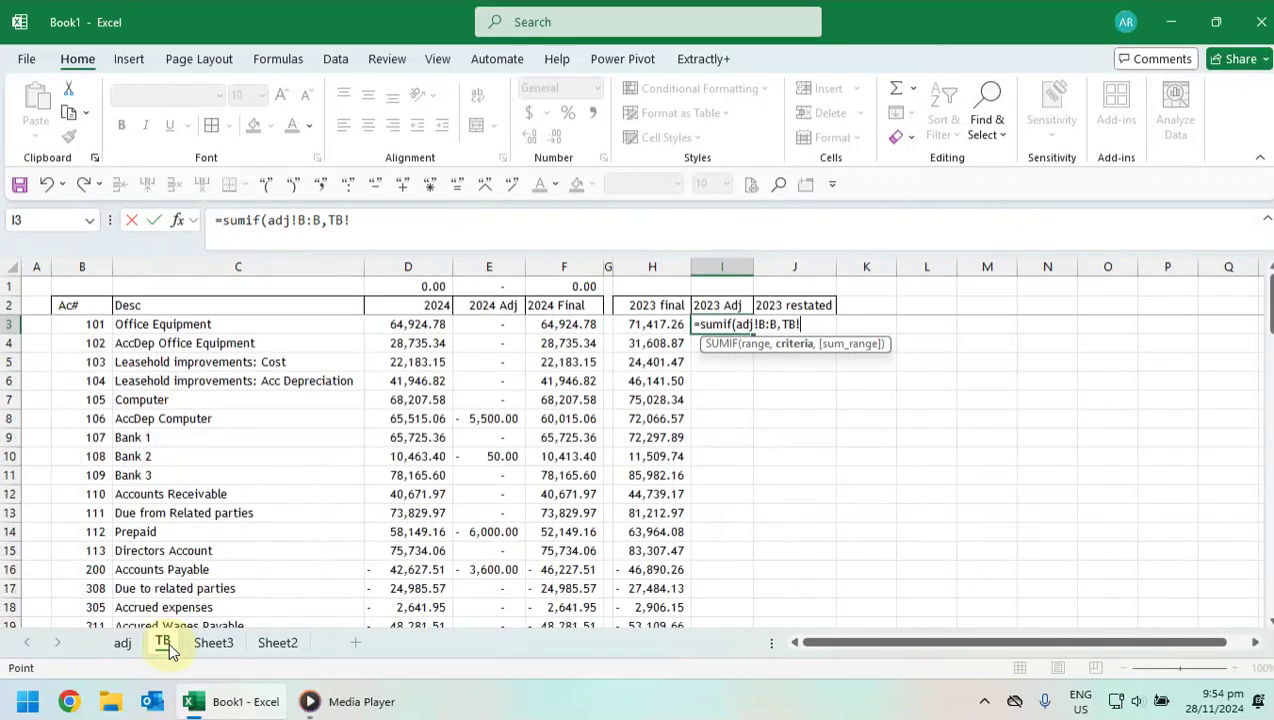
{"action": "left_click", "coordinate": [87, 328]}
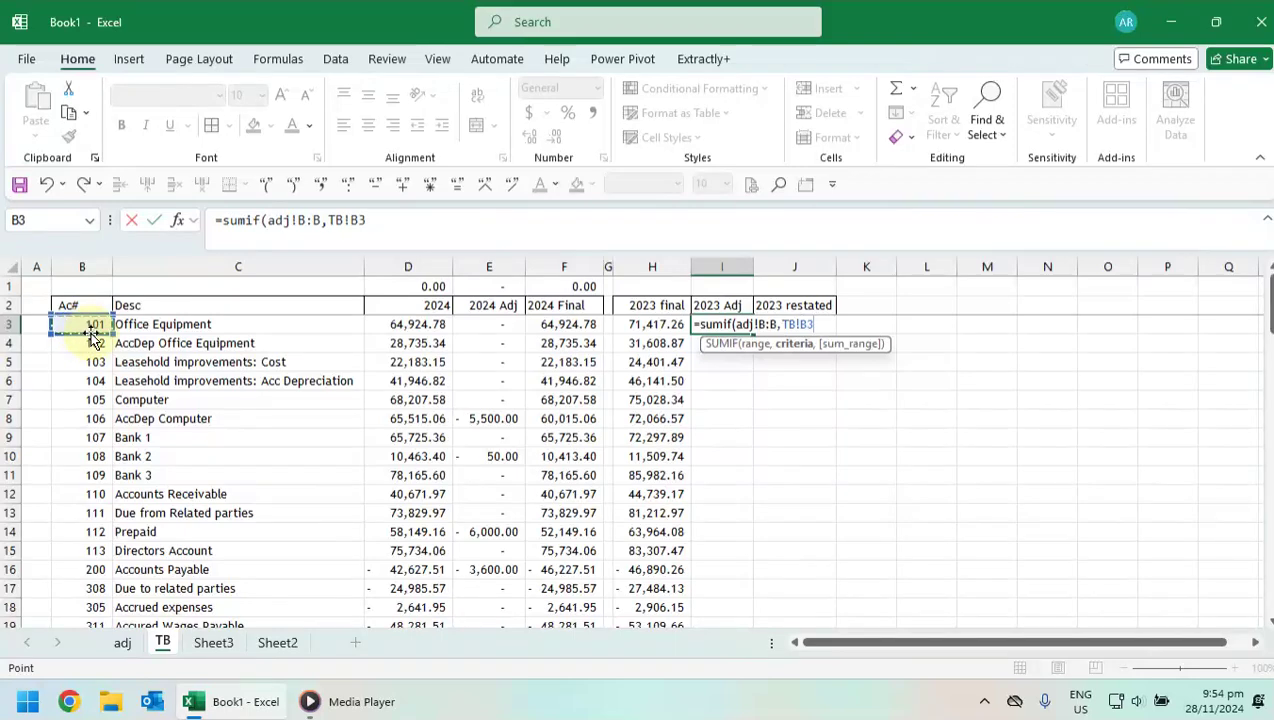
{"action": "type", "text": ","}
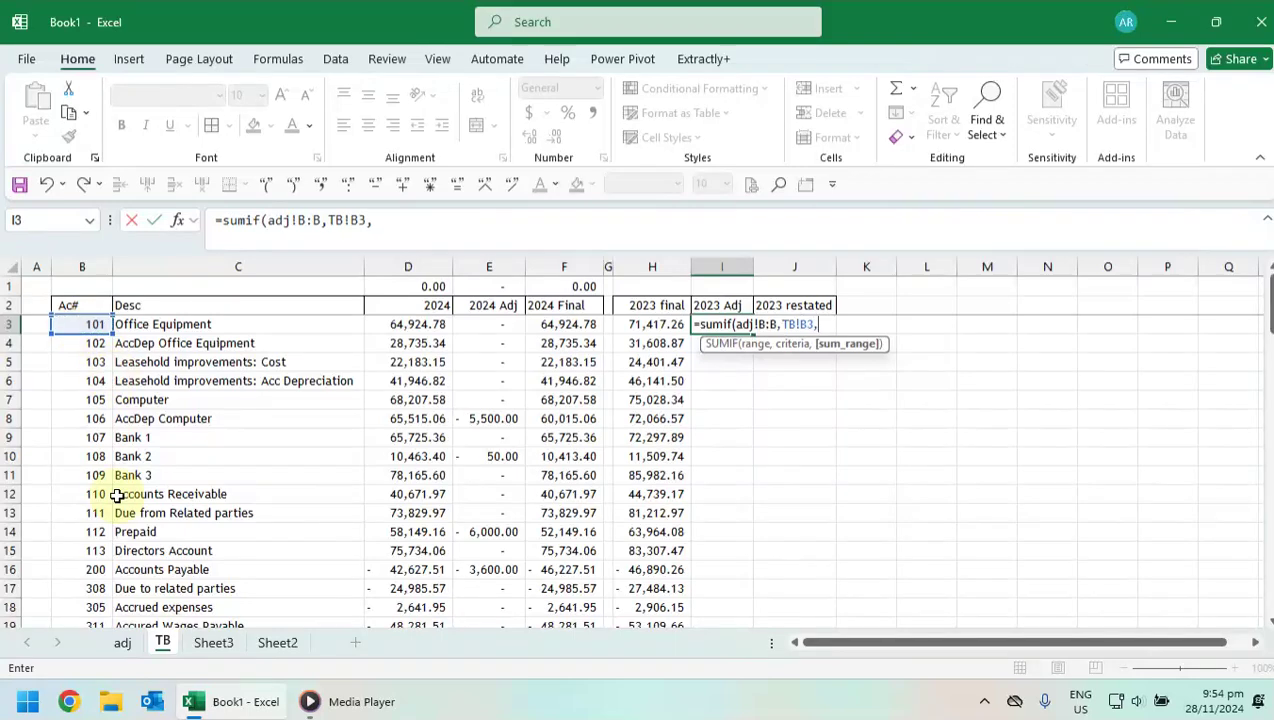
{"action": "left_click", "coordinate": [121, 643]}
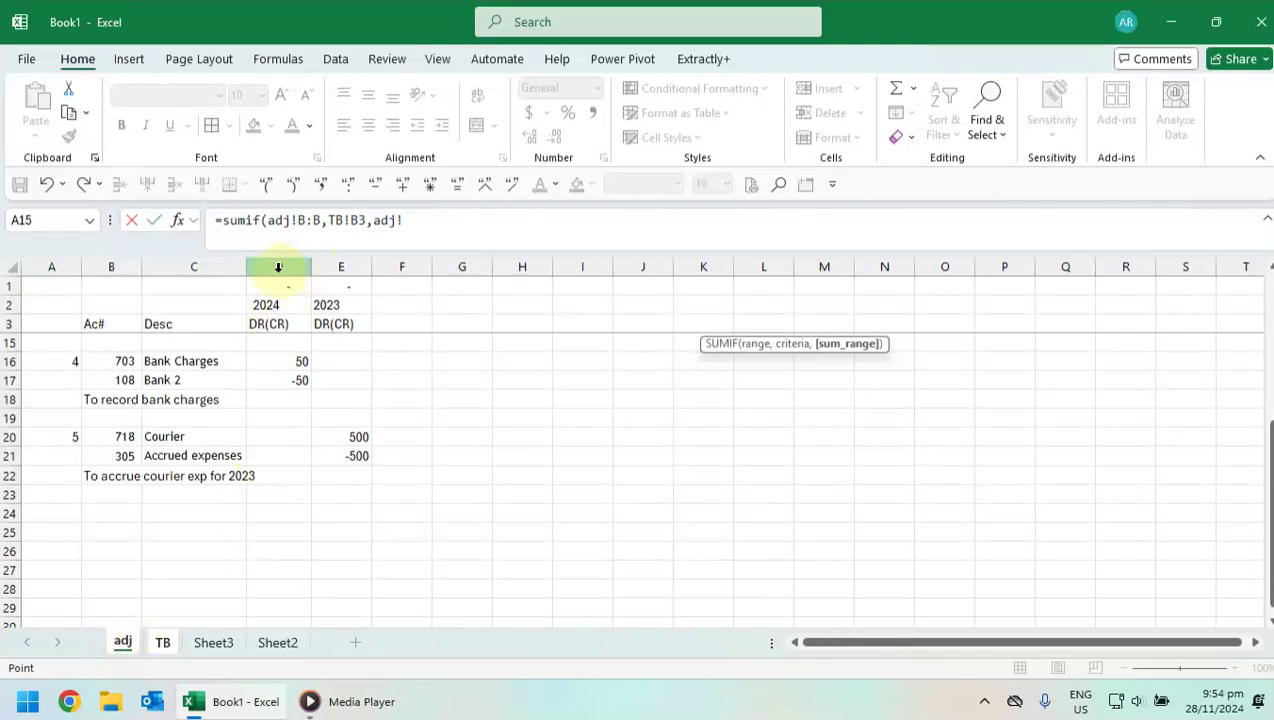
{"action": "left_click", "coordinate": [327, 266]}
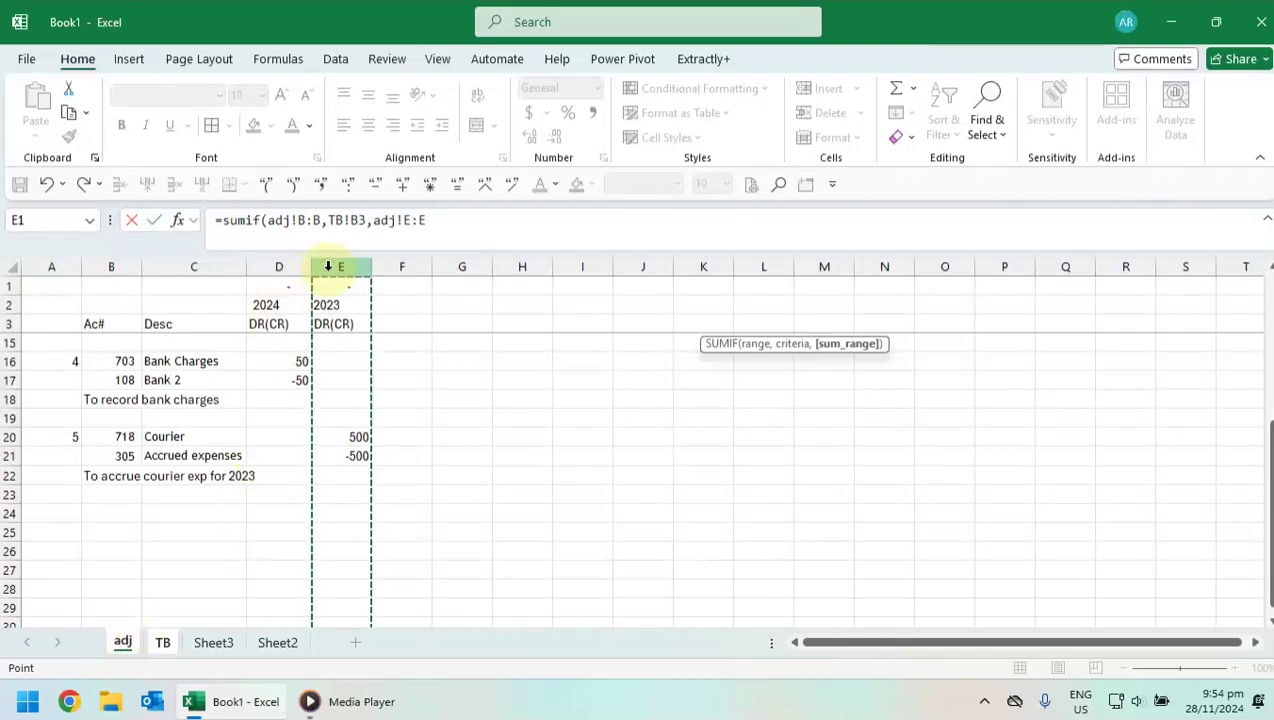
{"action": "key", "text": "Return"}
{"action": "left_click", "coordinate": [740, 325]}
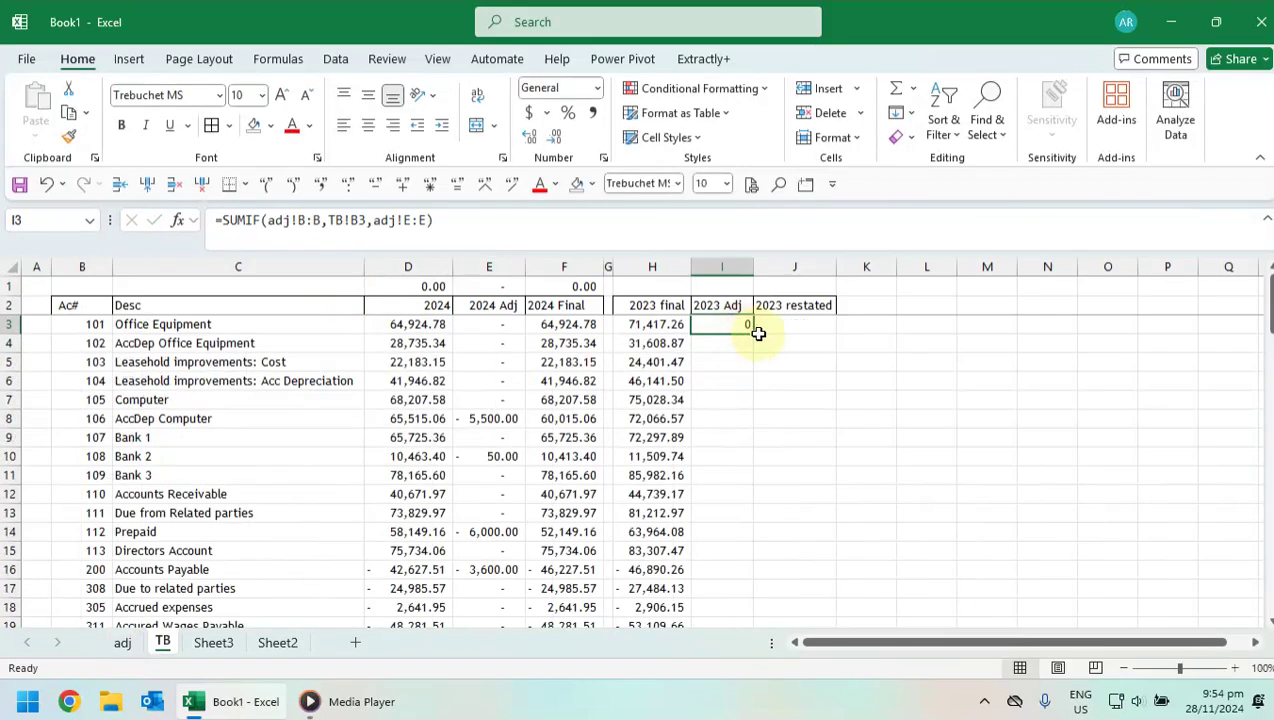
{"action": "double_click", "coordinate": [755, 333]}
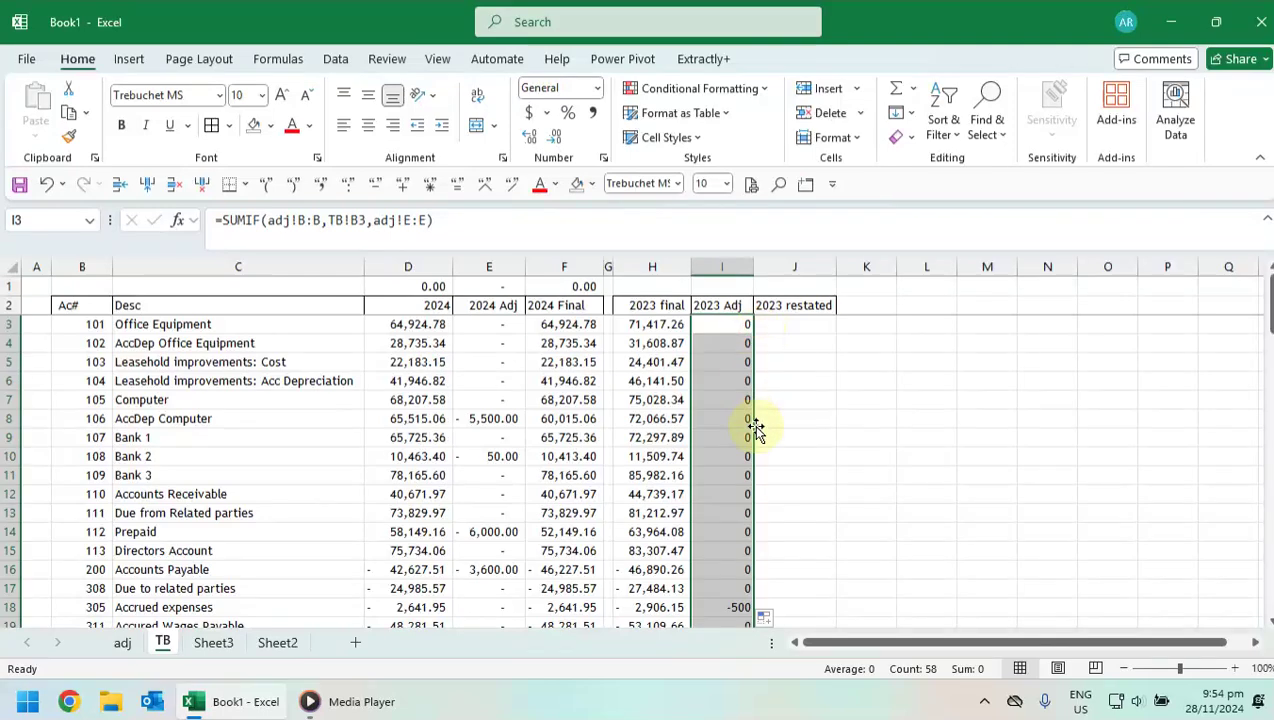
- Check the 2023 Adj column against the 2023 final balances, including the Accrued expenses row
{"action": "scroll", "coordinate": [754, 440], "scroll_direction": "down", "scroll_amount": 5}
{"action": "scroll", "coordinate": [754, 443], "scroll_direction": "up", "scroll_amount": 4}
{"action": "left_click", "coordinate": [631, 553]}
{"action": "left_click", "coordinate": [722, 547]}
{"action": "scroll", "coordinate": [765, 549], "scroll_direction": "down", "scroll_amount": 12}
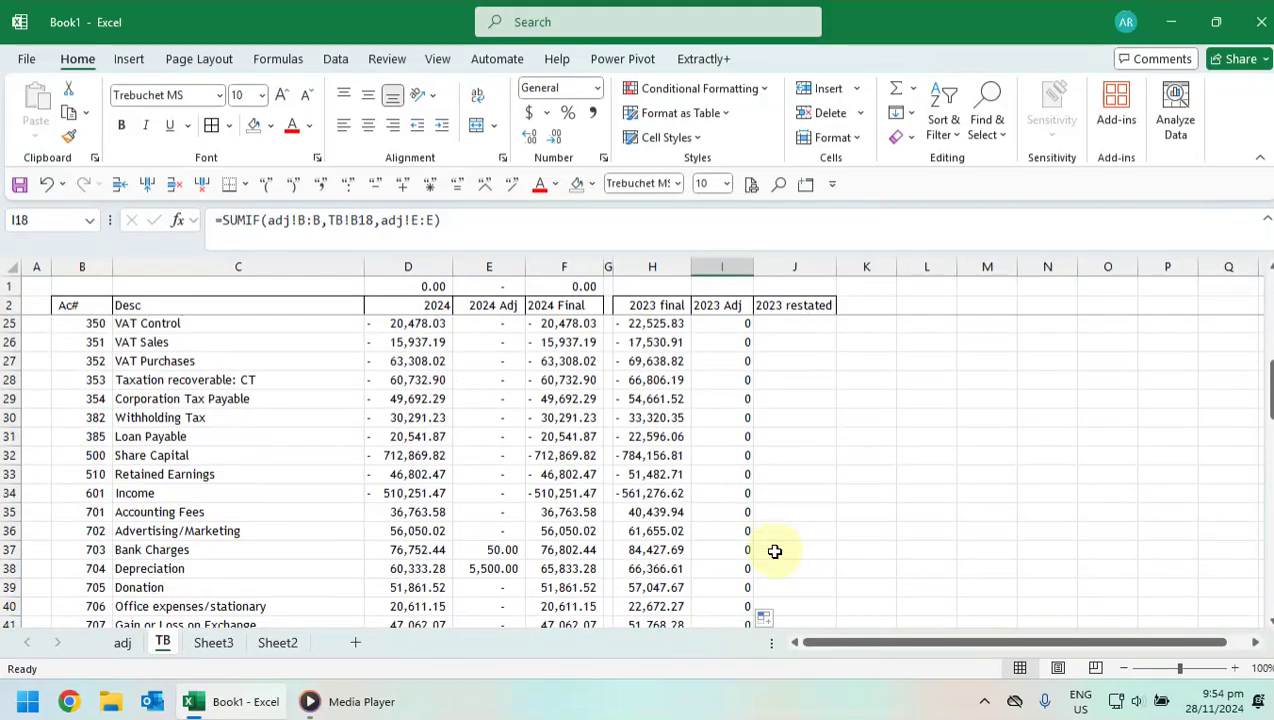
{"action": "left_click", "coordinate": [650, 535]}
{"action": "left_click", "coordinate": [740, 535]}
- Enter =SUM(H3:I3) in J3 and fill it down the 2023 restated column
{"action": "scroll", "coordinate": [843, 515], "scroll_direction": "up", "scroll_amount": 13}
{"action": "left_click", "coordinate": [782, 325]}
{"action": "left_click", "coordinate": [897, 88]}
{"action": "key", "text": "Return"}
{"action": "left_click", "coordinate": [828, 333]}
{"action": "double_click", "coordinate": [834, 336]}
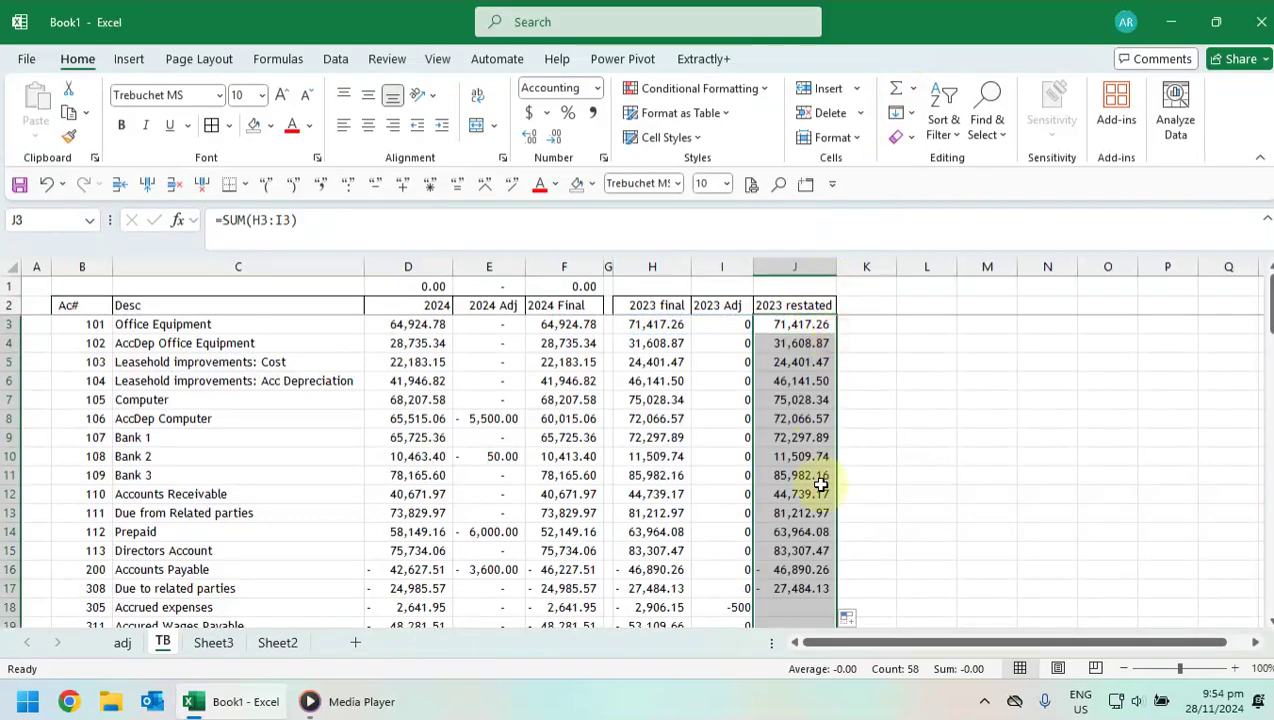
{"action": "scroll", "coordinate": [818, 473], "scroll_direction": "down", "scroll_amount": 7}
{"action": "scroll", "coordinate": [818, 473], "scroll_direction": "up", "scroll_amount": 7}
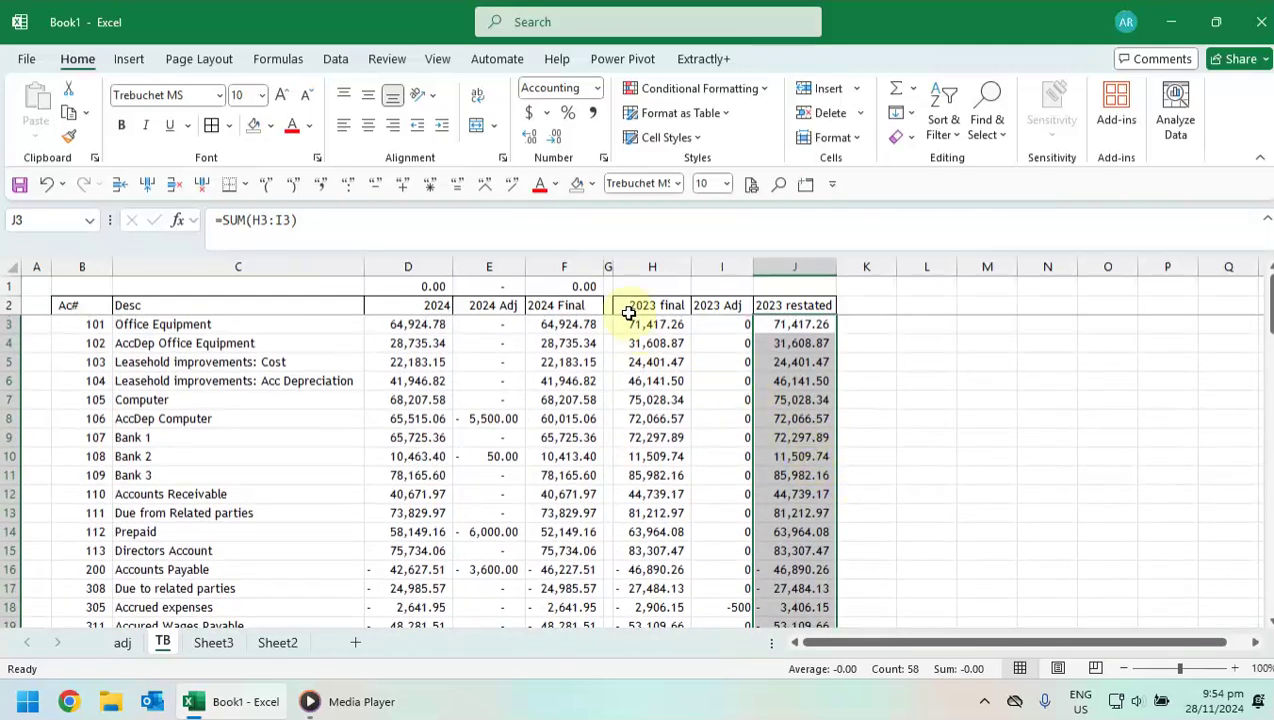
- Copy the 2024 Final total in F1 to H1:J1 to total the three 2023 columns
{"action": "left_click", "coordinate": [564, 286]}
{"action": "key", "text": "ctrl+c"}
{"action": "left_click_drag", "start_coordinate": [660, 286], "coordinate": [800, 290]}
{"action": "key", "text": "ctrl+v"}
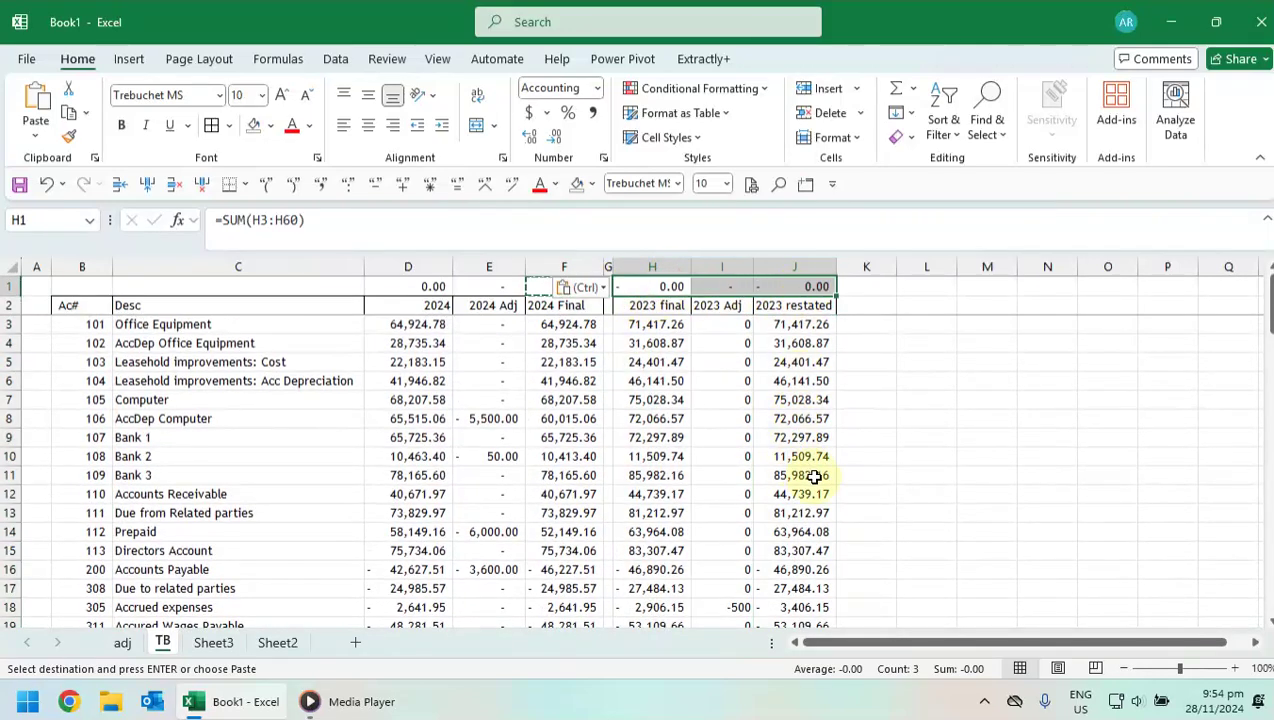
{"action": "scroll", "coordinate": [822, 471], "scroll_direction": "down", "scroll_amount": 7}
{"action": "left_click", "coordinate": [765, 492]}
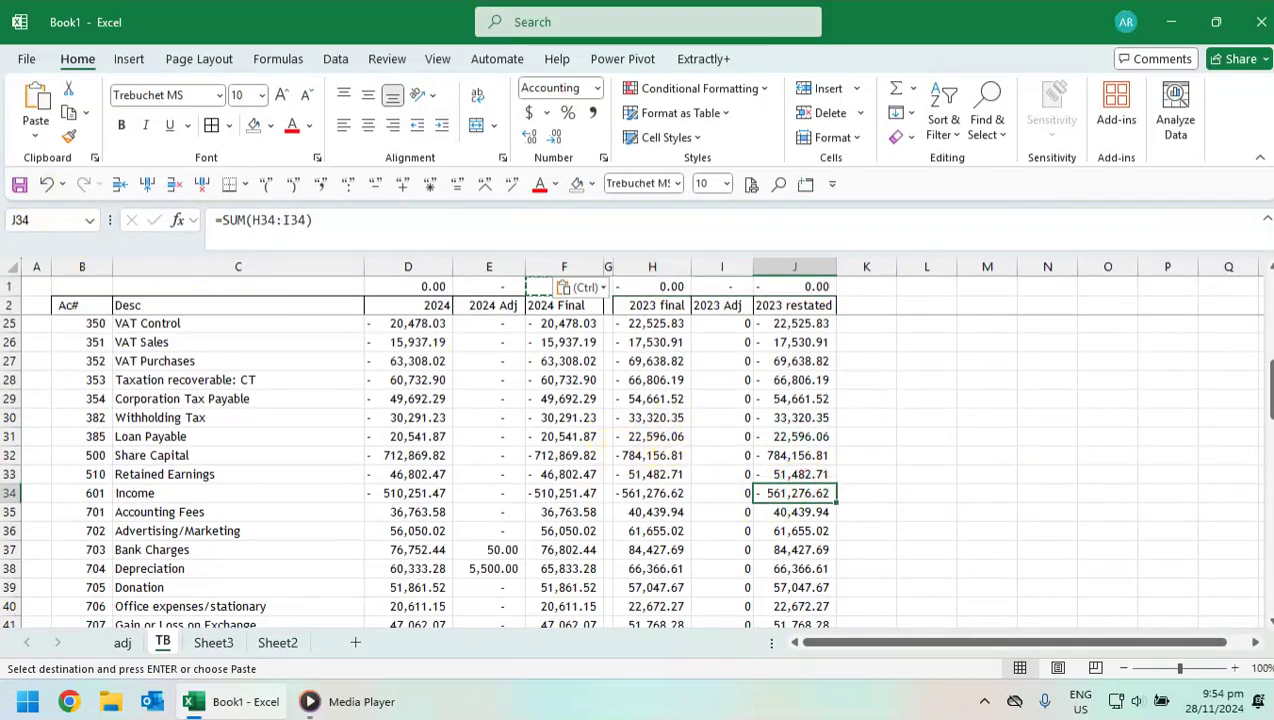
{"action": "key", "text": "ctrl+z"}
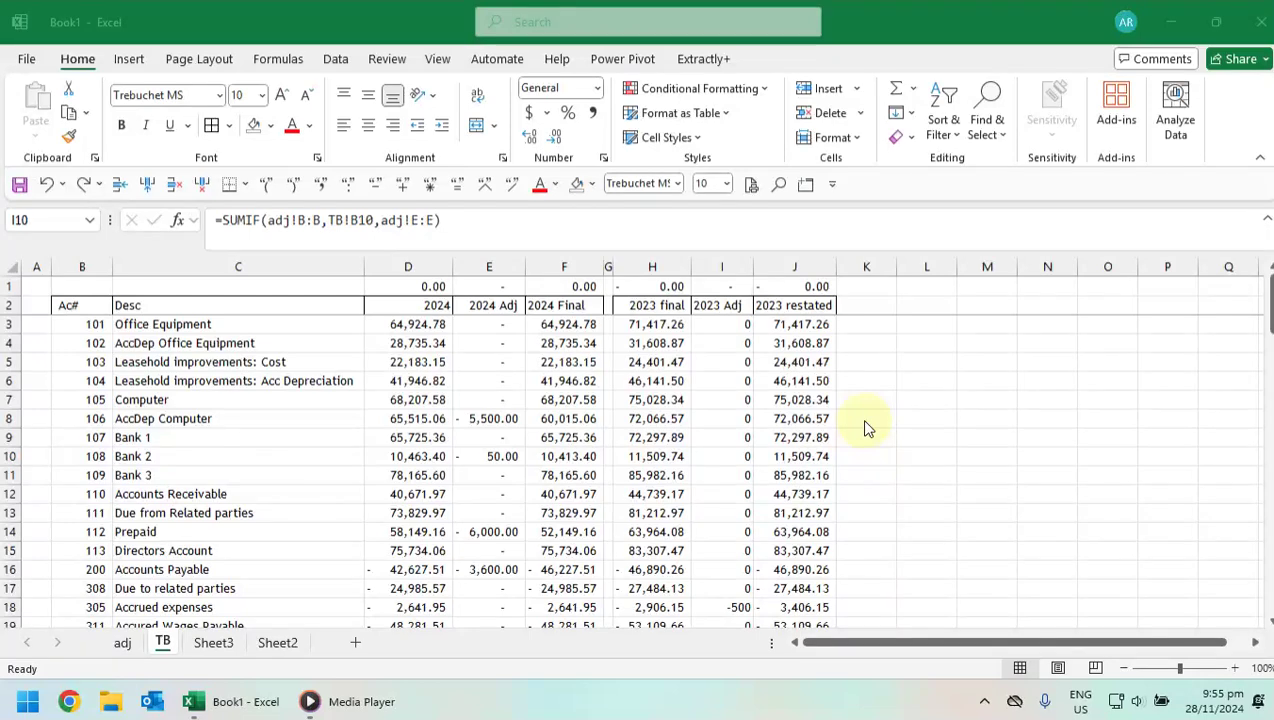
- Apply comma style to the whole 2023 Adj column and look over its amounts
{"action": "left_click", "coordinate": [714, 260]}
{"action": "left_click", "coordinate": [592, 112]}
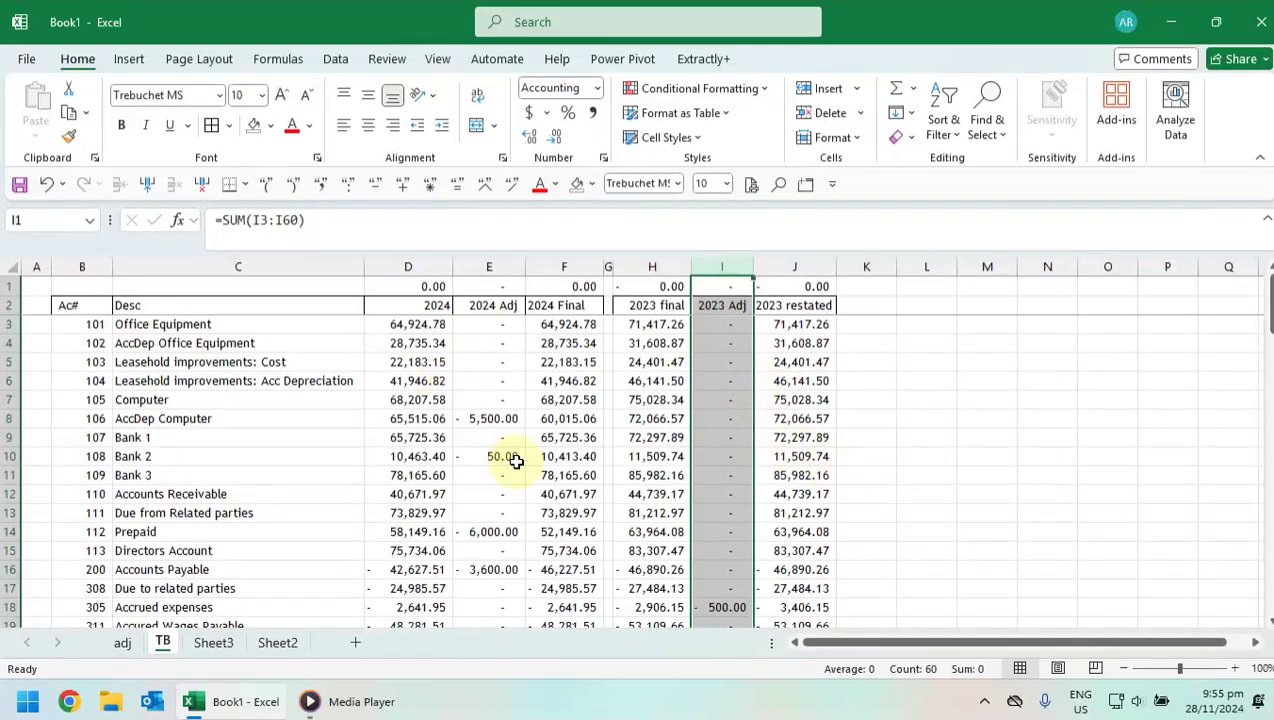
{"action": "scroll", "coordinate": [780, 449], "scroll_direction": "down", "scroll_amount": 14}
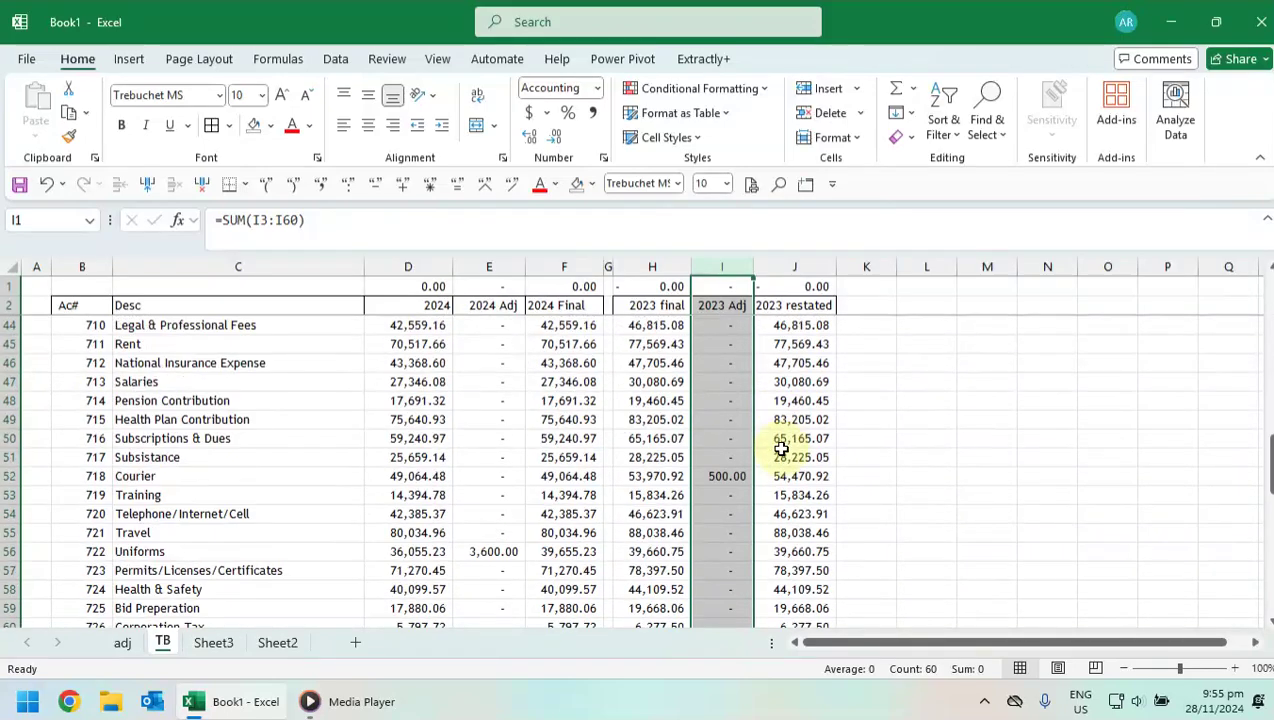
{"action": "scroll", "coordinate": [780, 449], "scroll_direction": "down", "scroll_amount": 3}
{"action": "scroll", "coordinate": [778, 447], "scroll_direction": "up", "scroll_amount": 10}
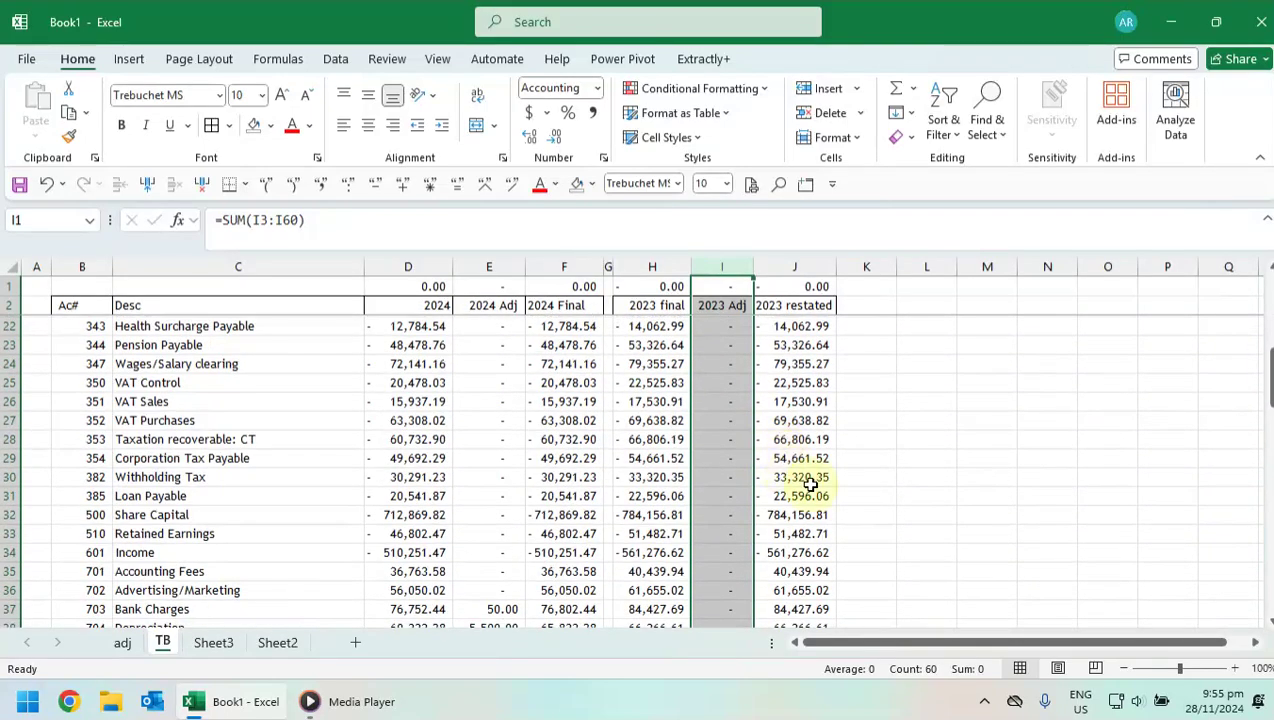
- Change E3 to =SUMIF(adj!B:B,TB!B3,adj!D:D)+I3 and fill it down the 2024 Adj column to Retained Earnings in row 33
{"action": "left_click", "coordinate": [410, 439]}
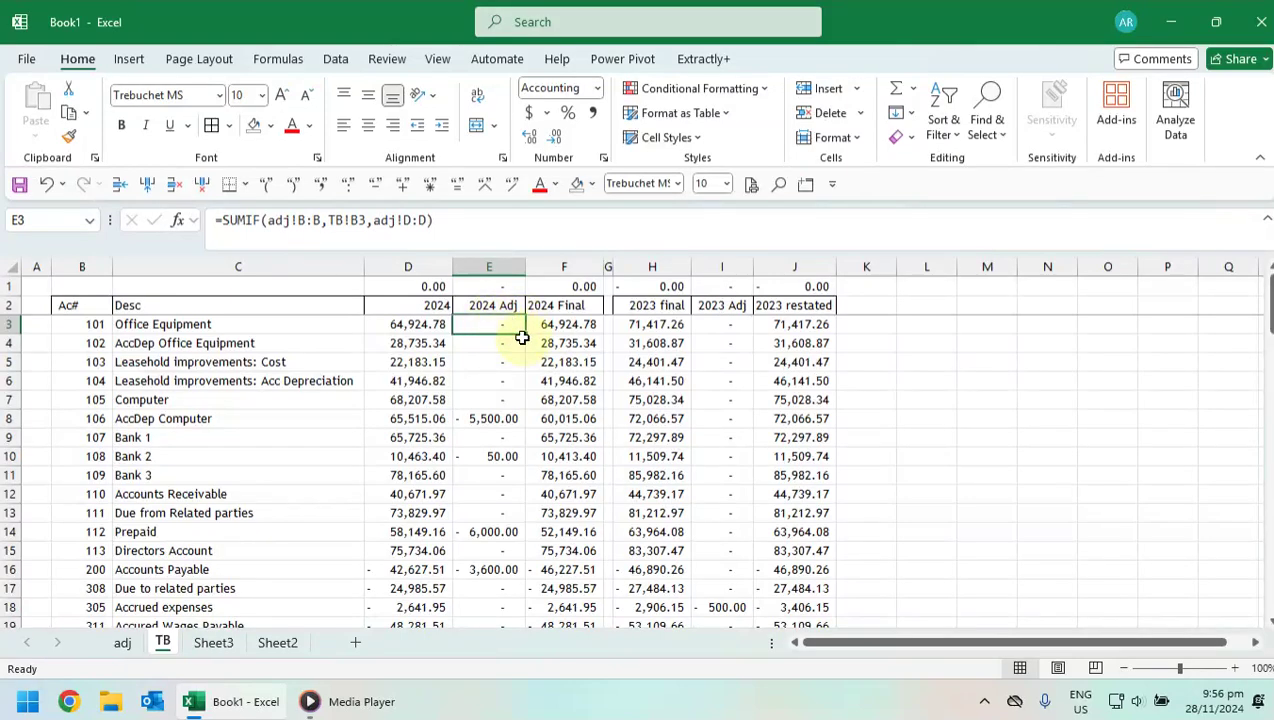
{"action": "left_click", "coordinate": [449, 220]}
{"action": "type", "text": "+"}
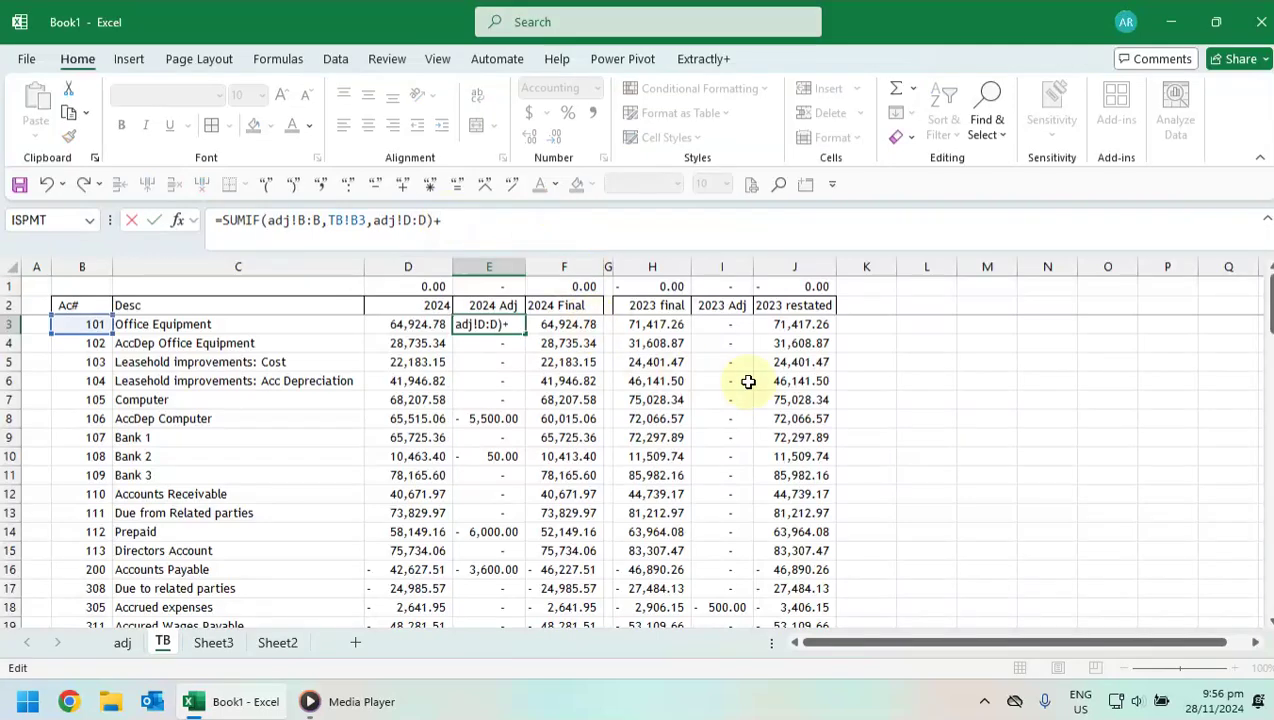
{"action": "left_click", "coordinate": [732, 326]}
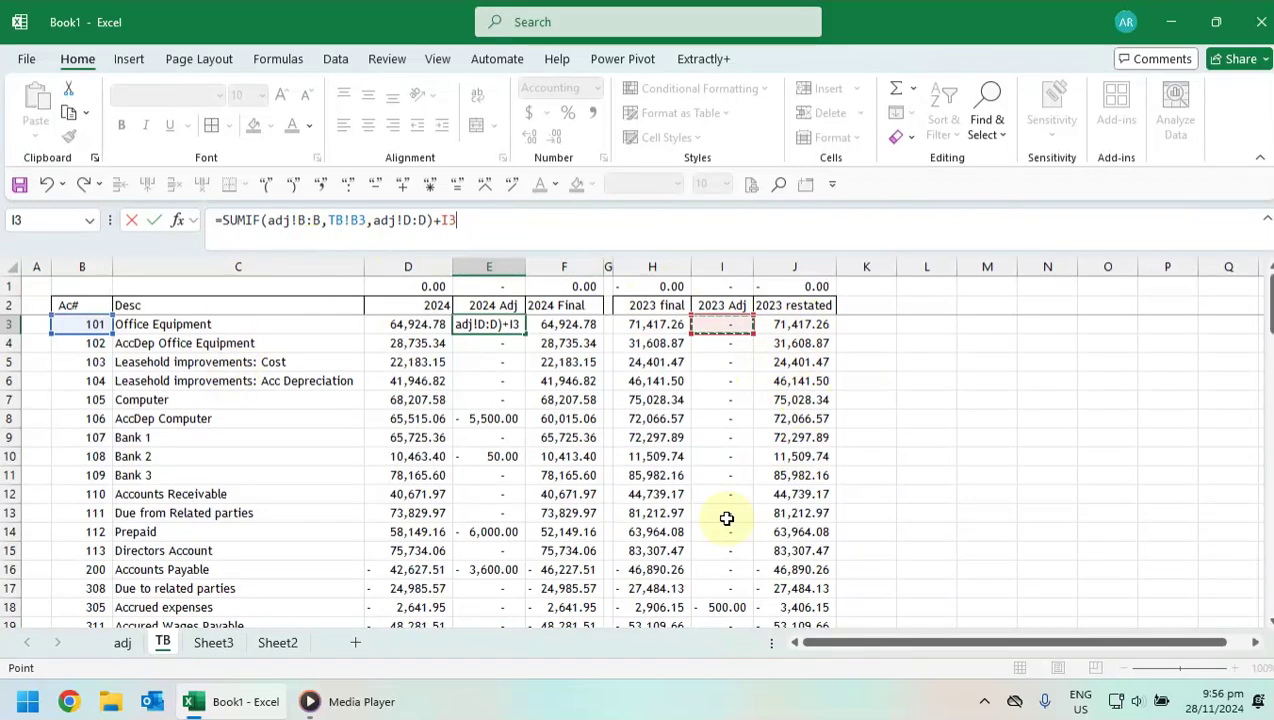
{"action": "key", "text": "ctrl+Return"}
{"action": "left_click_drag", "start_coordinate": [525, 333], "coordinate": [520, 393]}
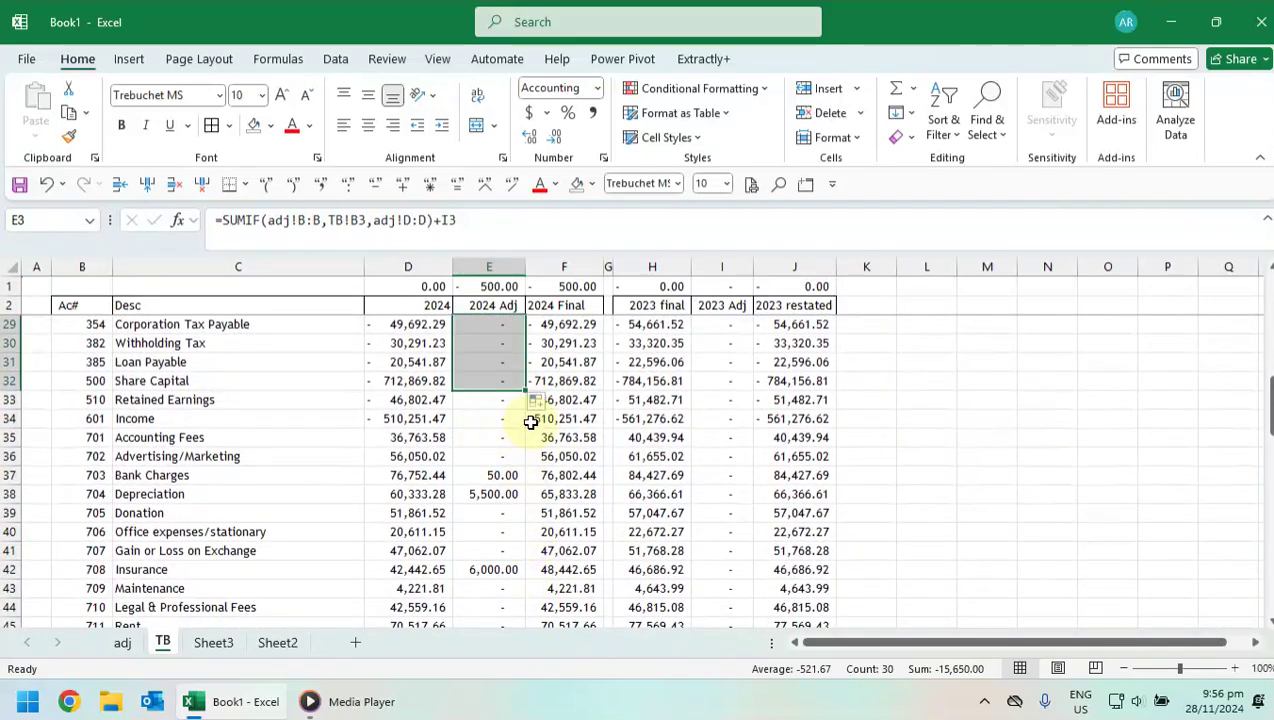
{"action": "left_click", "coordinate": [489, 378]}
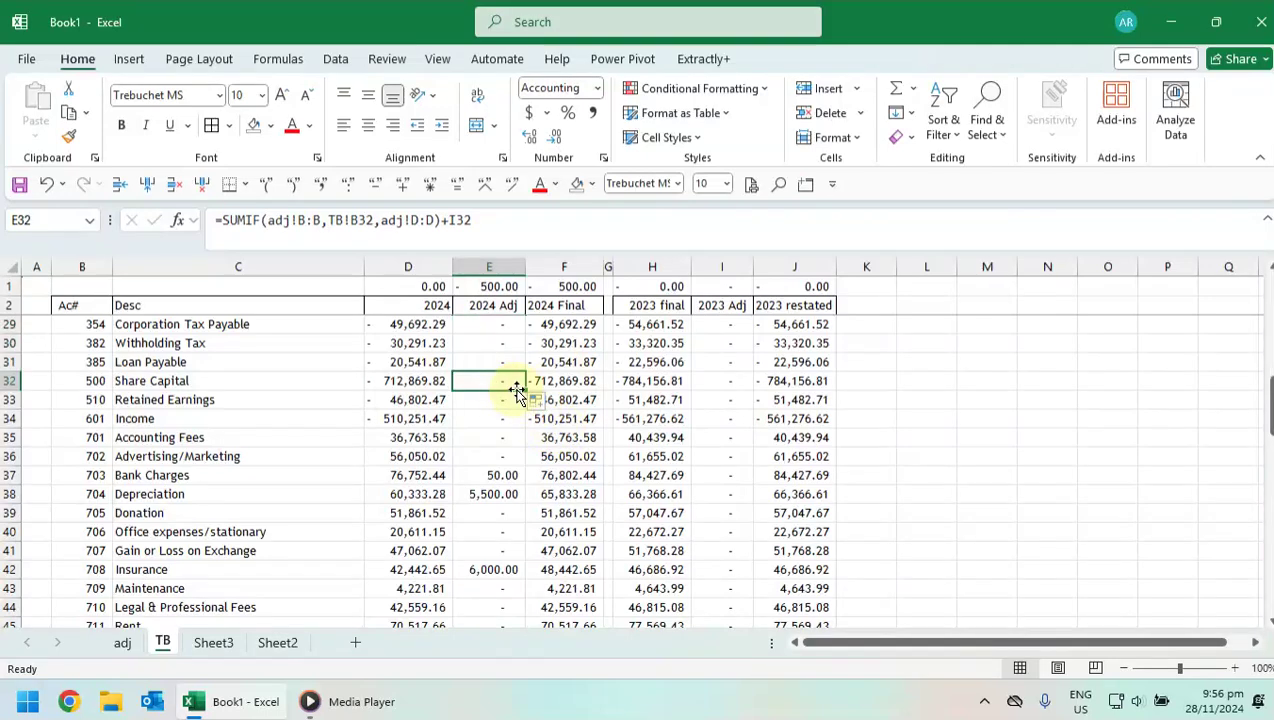
{"action": "left_click_drag", "start_coordinate": [529, 391], "coordinate": [524, 410]}
{"action": "left_click", "coordinate": [483, 399]}
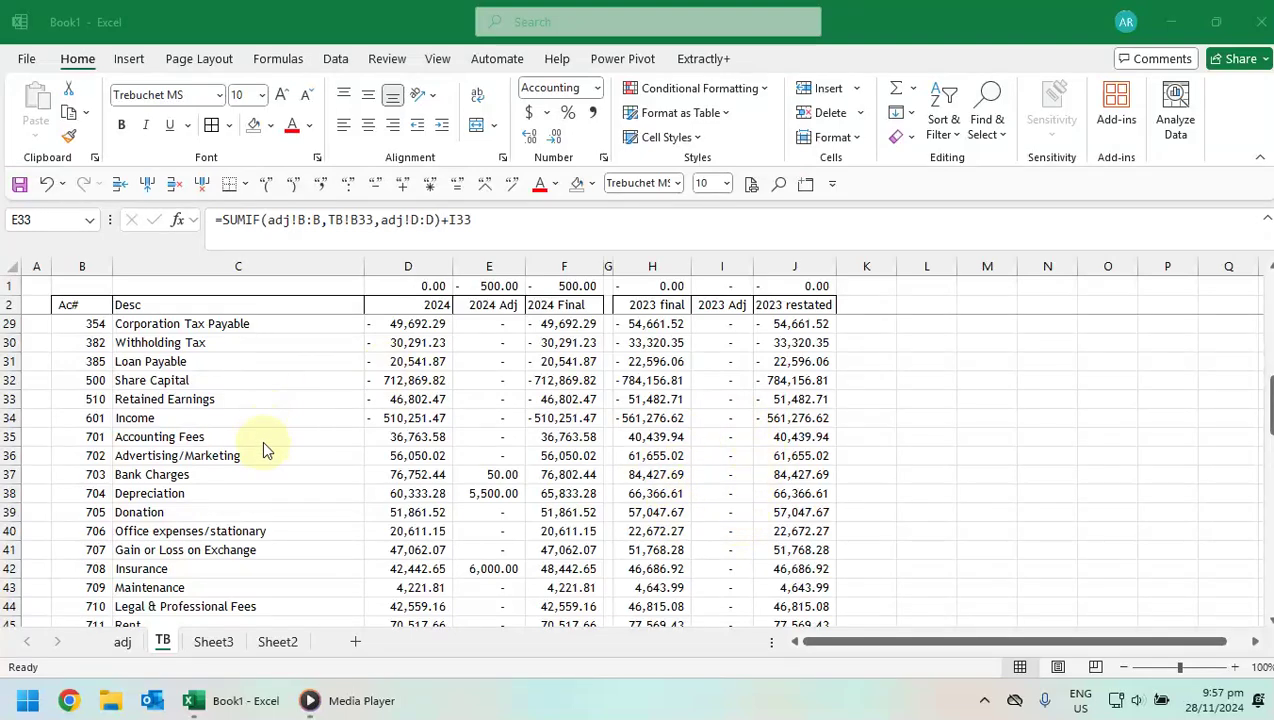
- Extend the Retained Earnings formula in E33 to =SUMIF(adj!B:B,TB!B33,adj!D:D)+I33+SUM(I34:I60)
{"action": "left_click", "coordinate": [495, 400]}
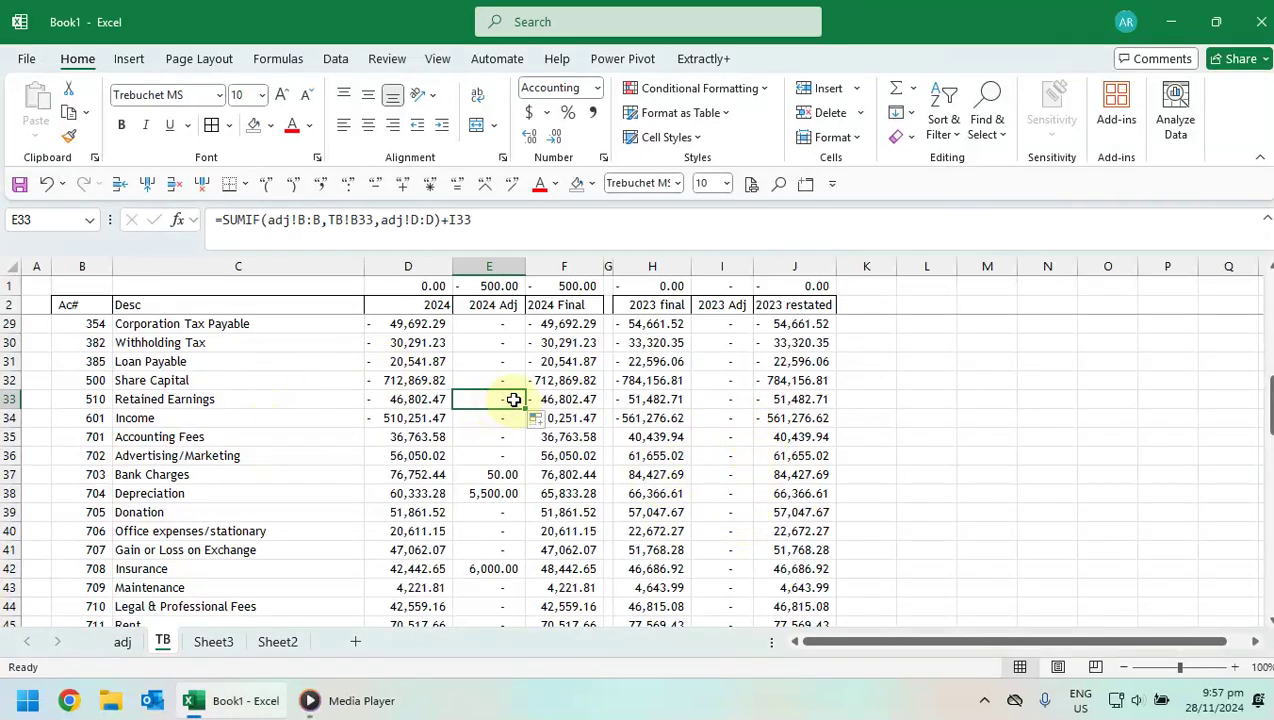
{"action": "left_click", "coordinate": [512, 231]}
{"action": "type", "text": "+"}
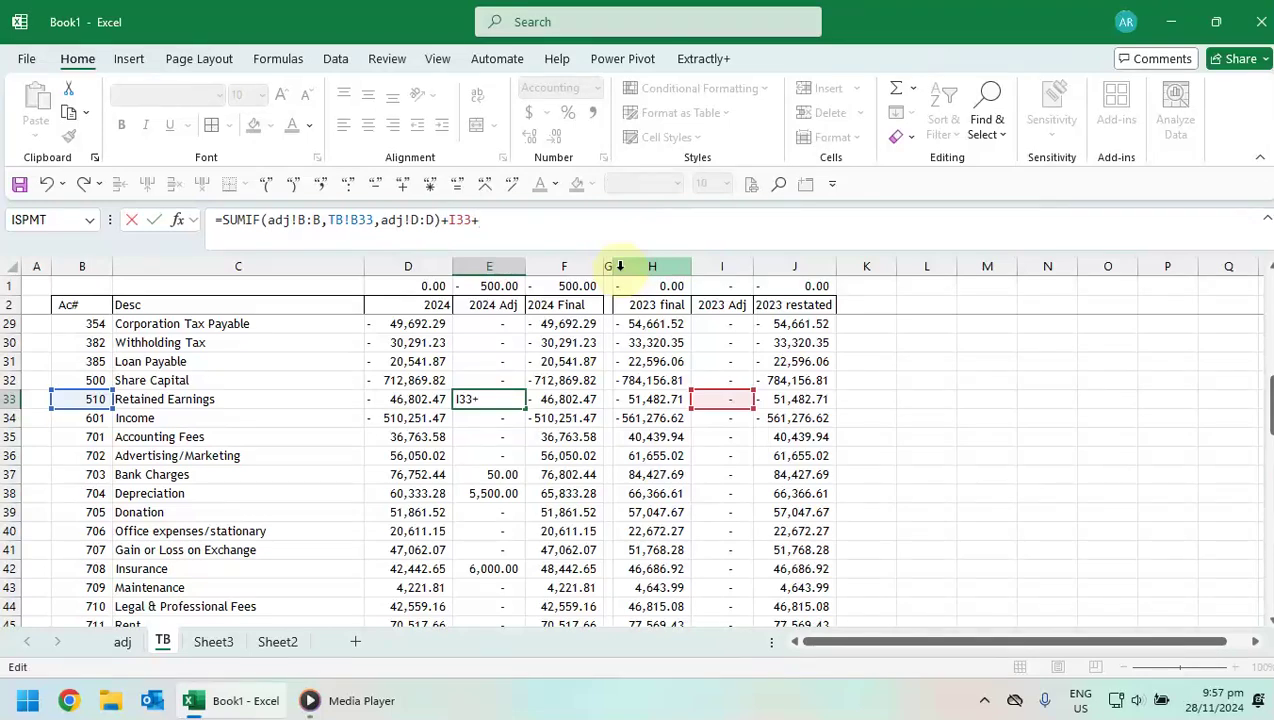
{"action": "type", "text": "sum("}
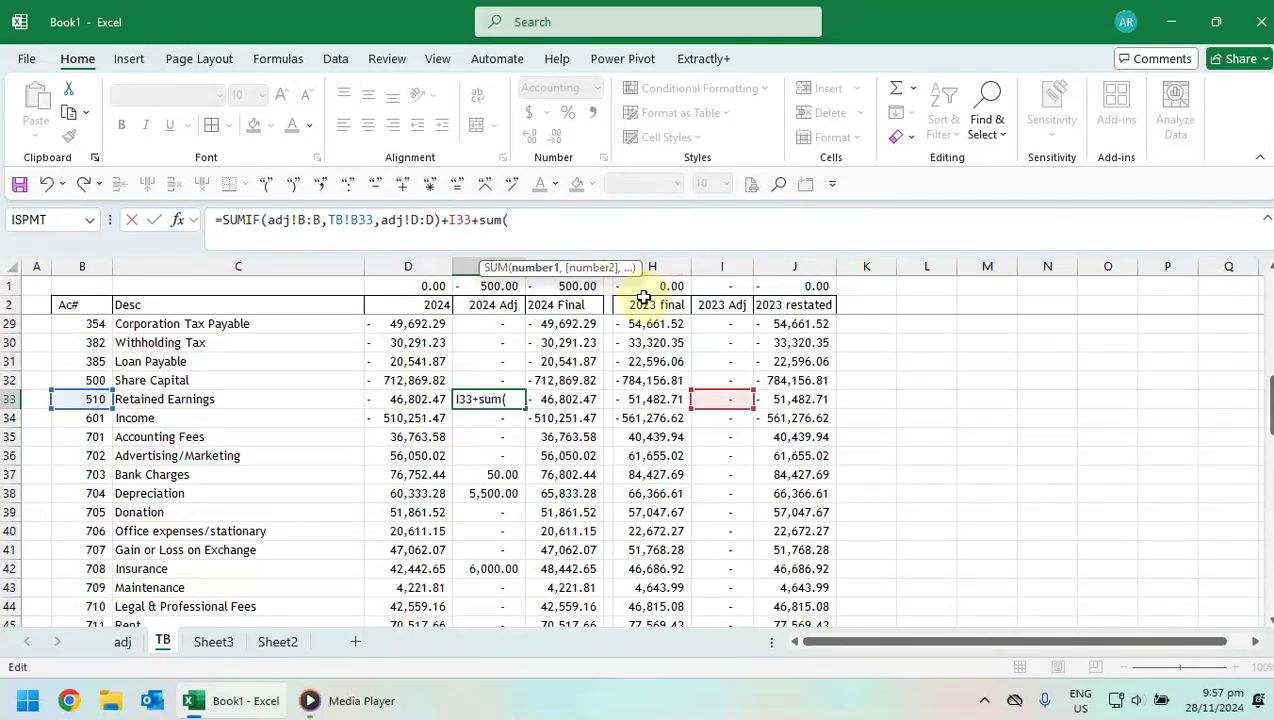
{"action": "left_click_drag", "start_coordinate": [730, 421], "coordinate": [737, 590]}
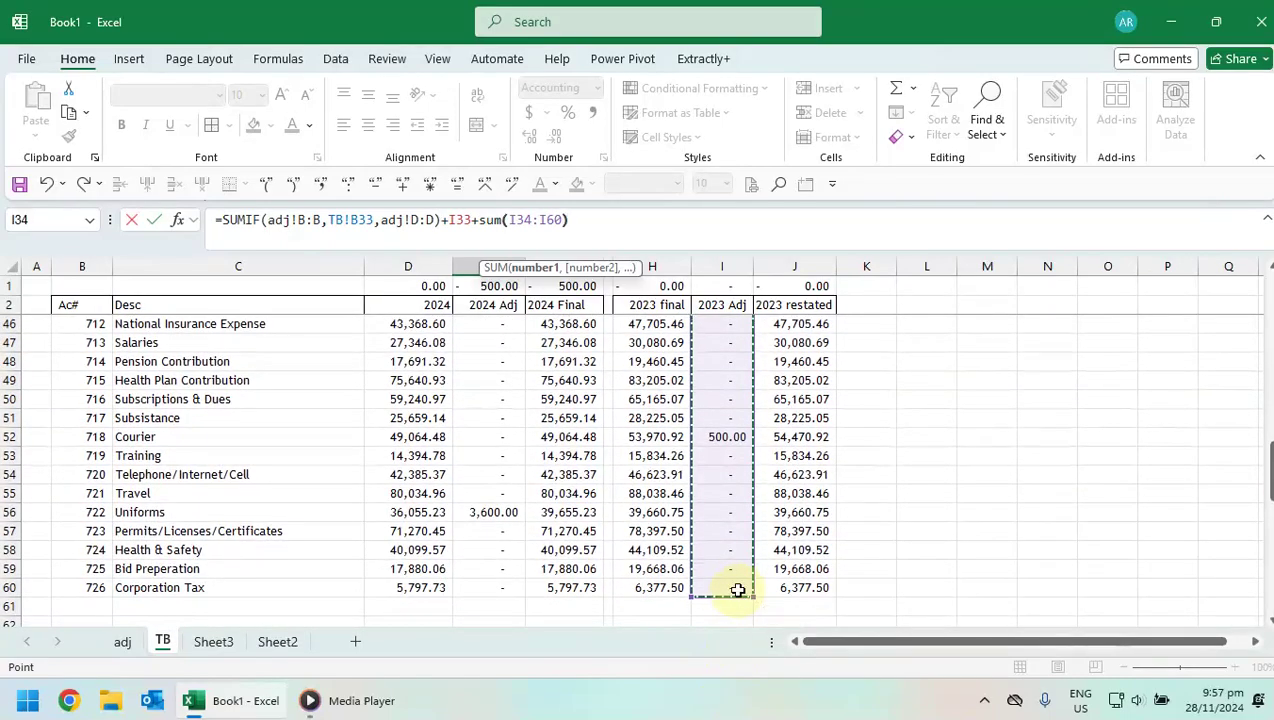
{"action": "key", "text": "Return"}
{"action": "scroll", "coordinate": [631, 472], "scroll_direction": "up", "scroll_amount": 5}
{"action": "left_click", "coordinate": [722, 488]}
{"action": "scroll", "coordinate": [719, 475], "scroll_direction": "up", "scroll_amount": 5}
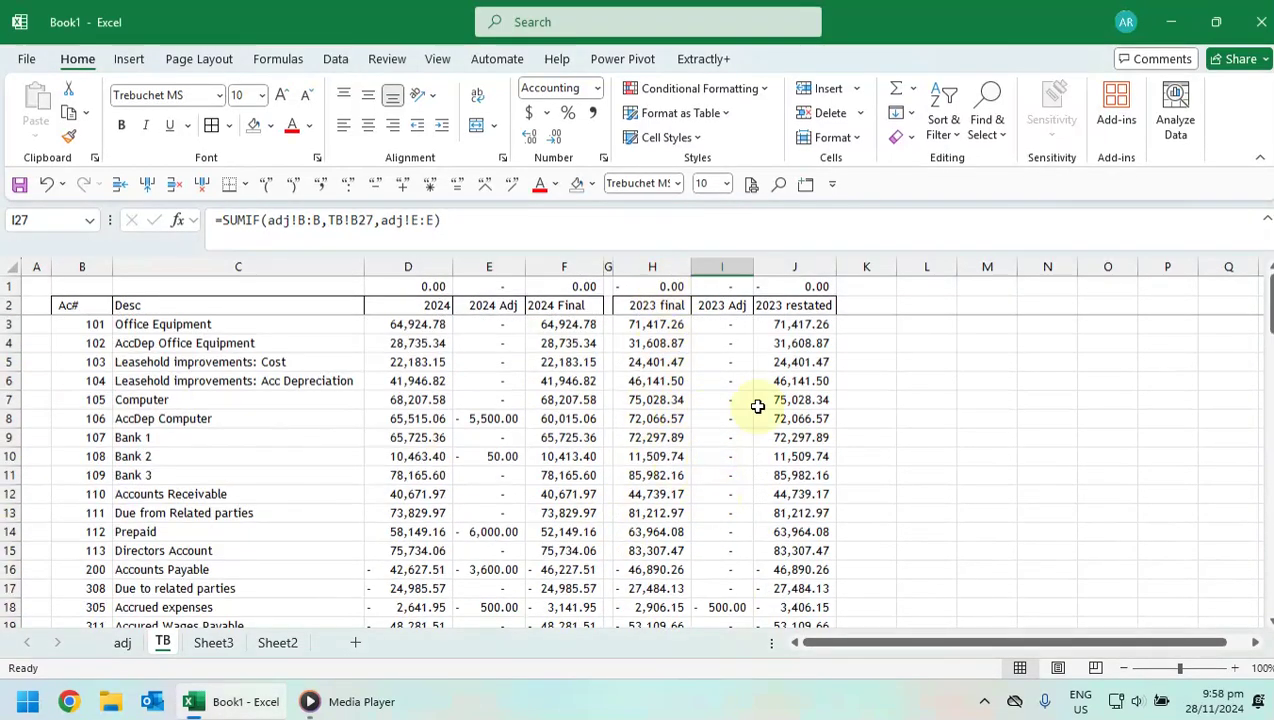
- On the adj sheet, move journal 3's Uniforms and Accounts Payable amounts to the 2023 column and fit that column's width
{"action": "left_click", "coordinate": [122, 643]}
{"action": "left_click", "coordinate": [374, 528]}
{"action": "scroll", "coordinate": [395, 515], "scroll_direction": "up", "scroll_amount": 3}
{"action": "scroll", "coordinate": [396, 515], "scroll_direction": "down", "scroll_amount": 3}
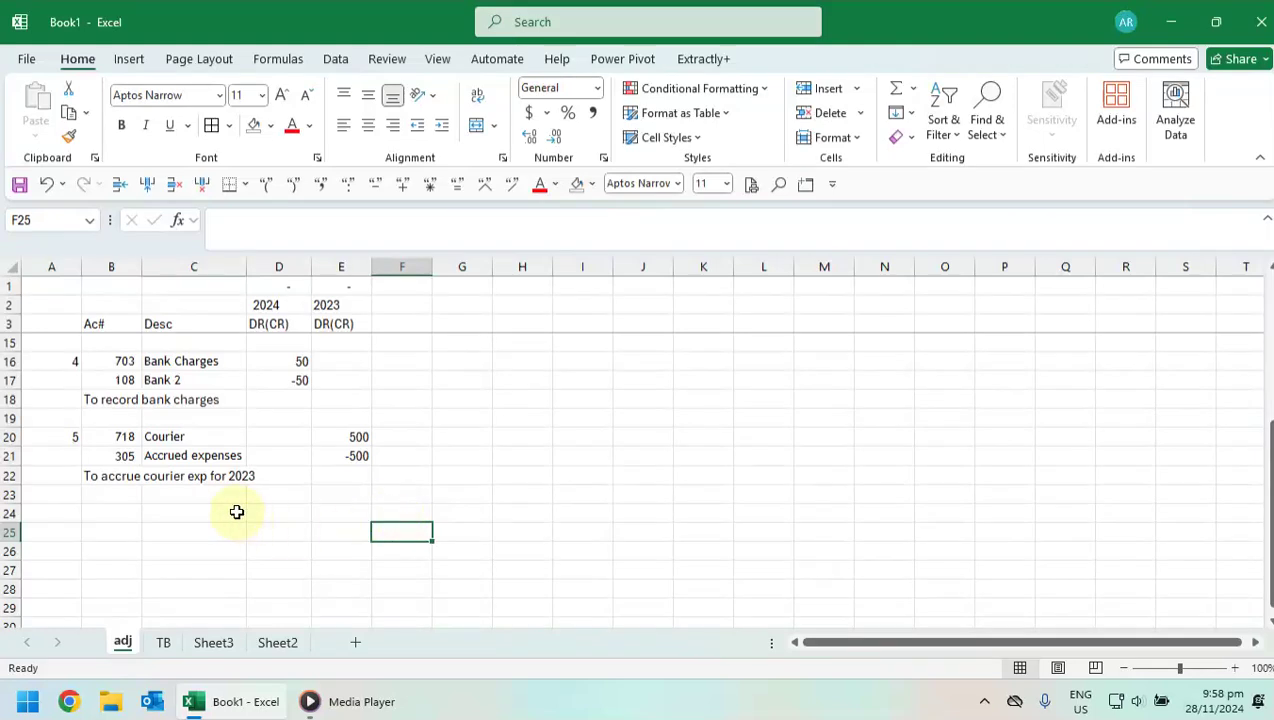
{"action": "scroll", "coordinate": [239, 512], "scroll_direction": "up", "scroll_amount": 3}
{"action": "left_click_drag", "start_coordinate": [71, 457], "coordinate": [210, 494]}
{"action": "left_click_drag", "start_coordinate": [265, 457], "coordinate": [341, 474]}
{"action": "double_click", "coordinate": [374, 268]}
- Change the journal 3 narration in B14 to "To accrue for uniform expense for 2023"
{"action": "left_click", "coordinate": [133, 494]}
{"action": "left_click", "coordinate": [402, 241]}
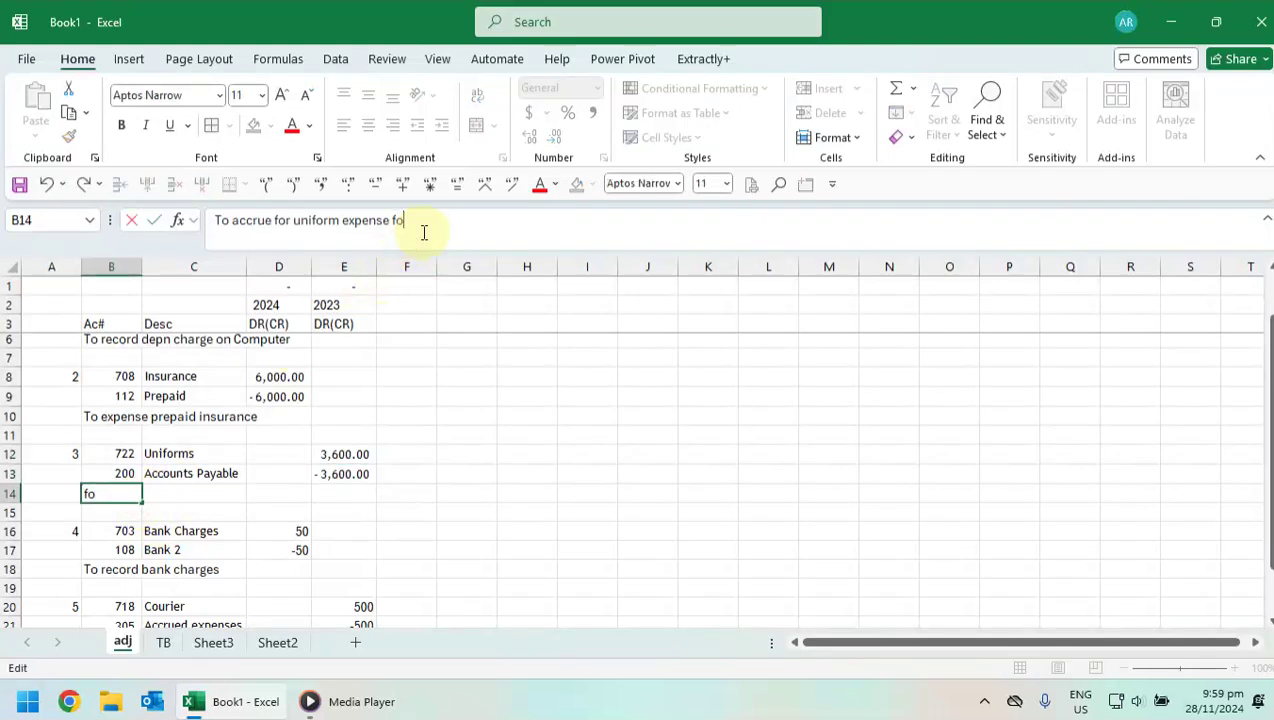
{"action": "type", "text": "for 2023"}
{"action": "key", "text": "Return"}
{"action": "left_click", "coordinate": [333, 438]}
{"action": "left_click", "coordinate": [335, 454]}
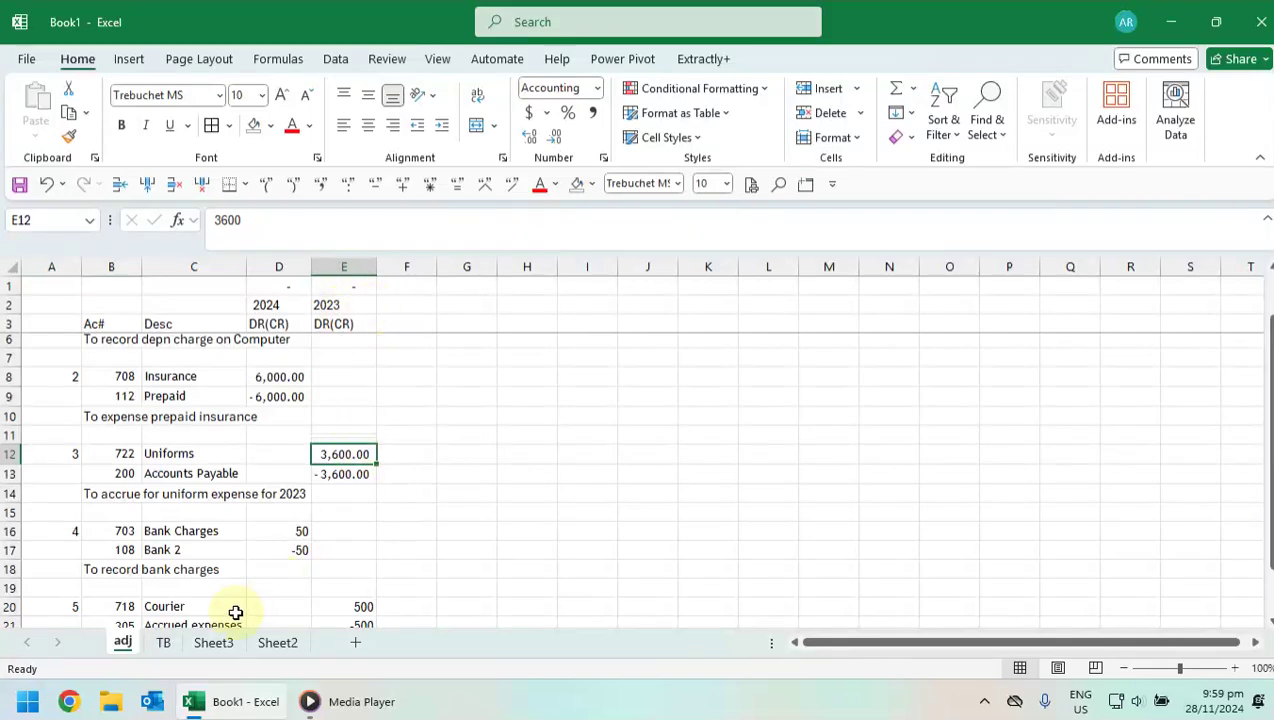
- Fit the TB sheet's 2023 Adj column width to its contents and inspect the Accounts Payable adjustment formulas for both years
{"action": "left_click", "coordinate": [163, 643]}
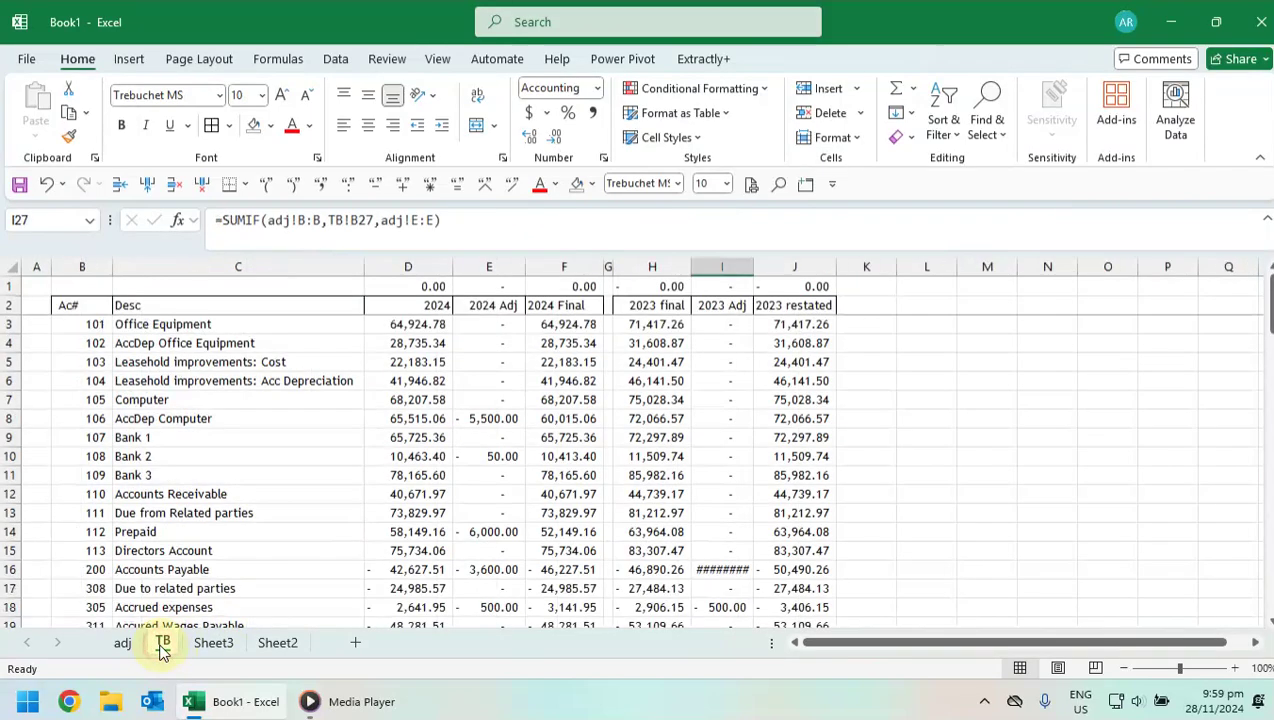
{"action": "double_click", "coordinate": [757, 264]}
{"action": "scroll", "coordinate": [737, 476], "scroll_direction": "down", "scroll_amount": 1}
{"action": "left_click", "coordinate": [727, 511]}
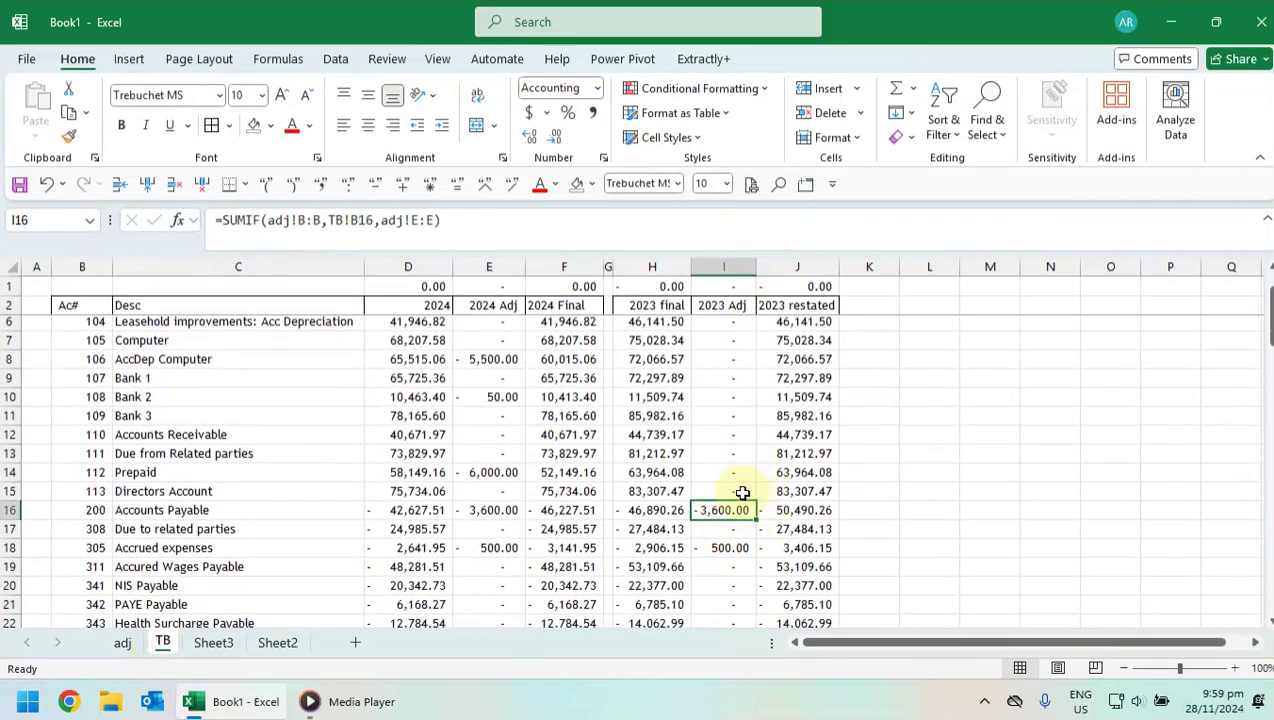
{"action": "left_click", "coordinate": [487, 514]}
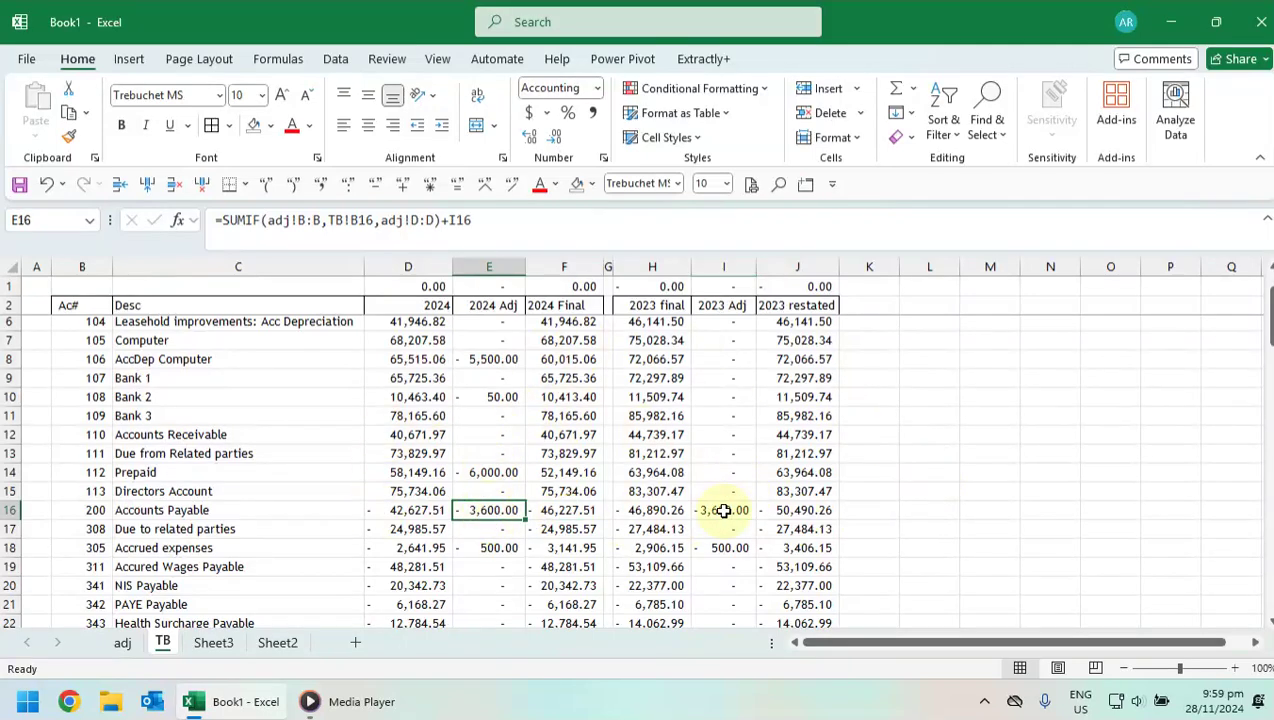
- Review the Retained Earnings adjustment in E33 against the 2023 adjustments for Courier and Uniforms
{"action": "scroll", "coordinate": [732, 512], "scroll_direction": "down", "scroll_amount": 7}
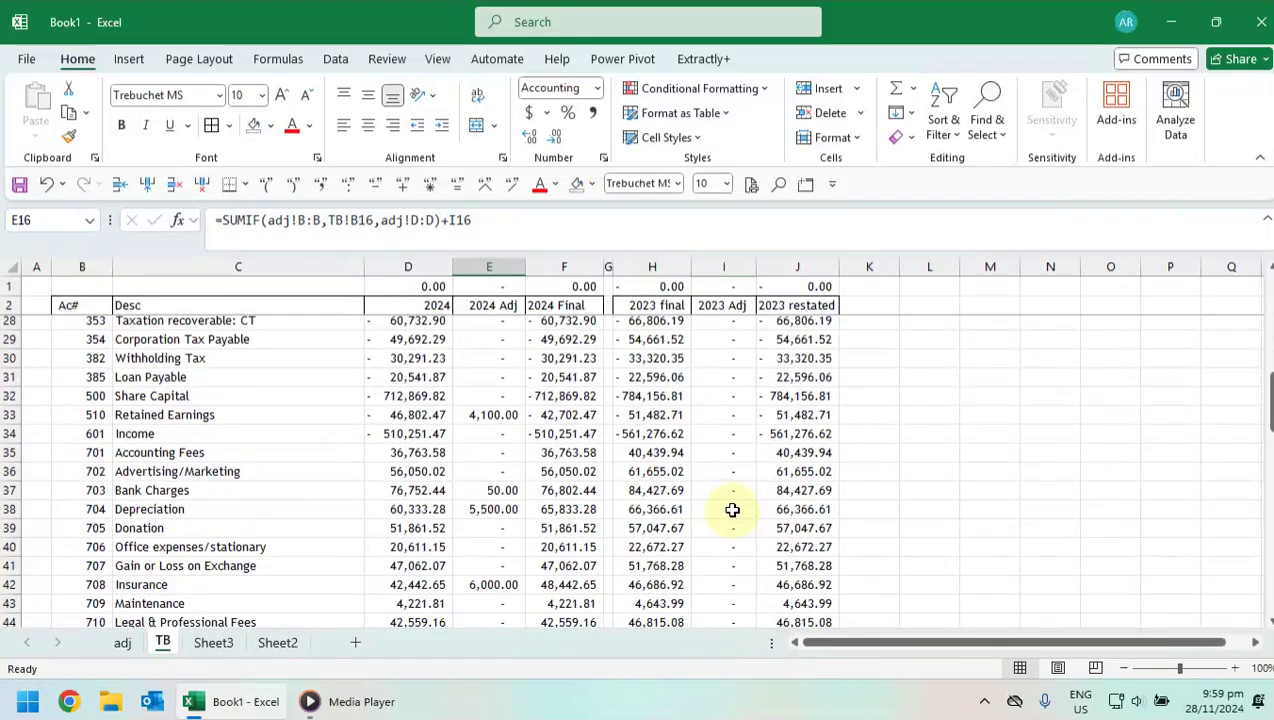
{"action": "scroll", "coordinate": [732, 512], "scroll_direction": "down", "scroll_amount": 3}
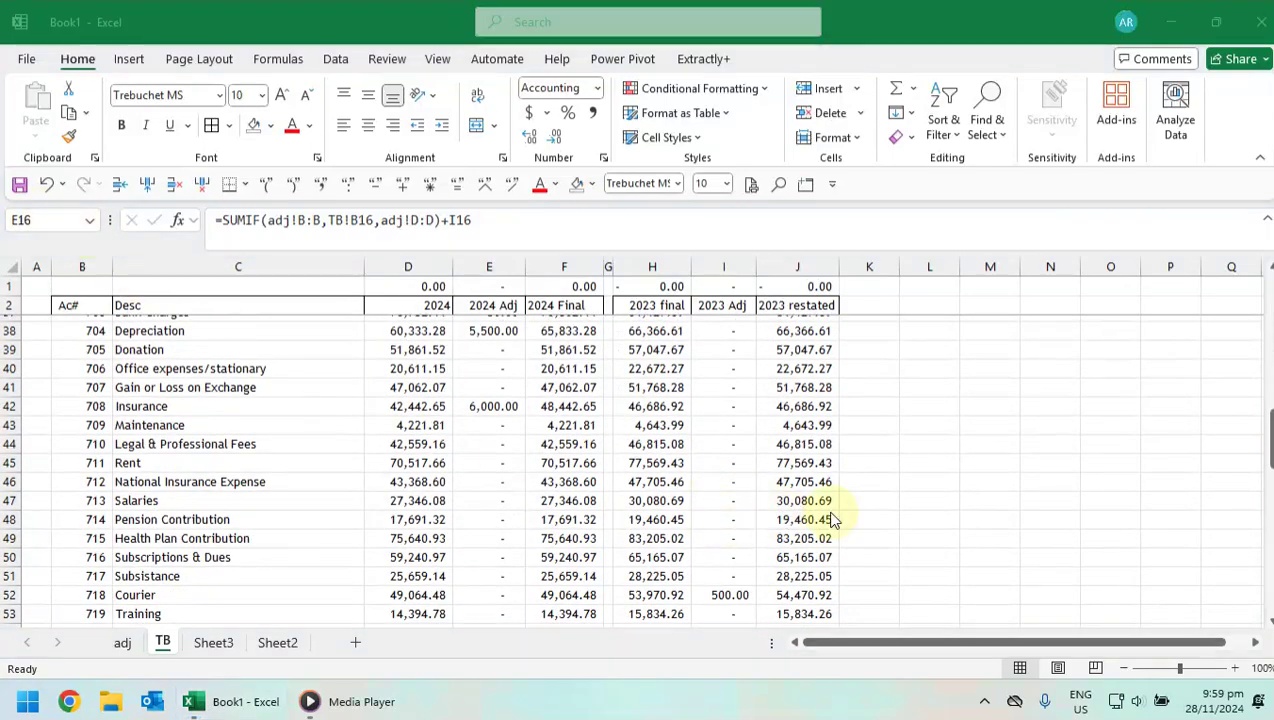
{"action": "scroll", "coordinate": [848, 515], "scroll_direction": "down", "scroll_amount": 4}
{"action": "scroll", "coordinate": [848, 517], "scroll_direction": "up", "scroll_amount": 9}
{"action": "scroll", "coordinate": [848, 520], "scroll_direction": "up", "scroll_amount": 4}
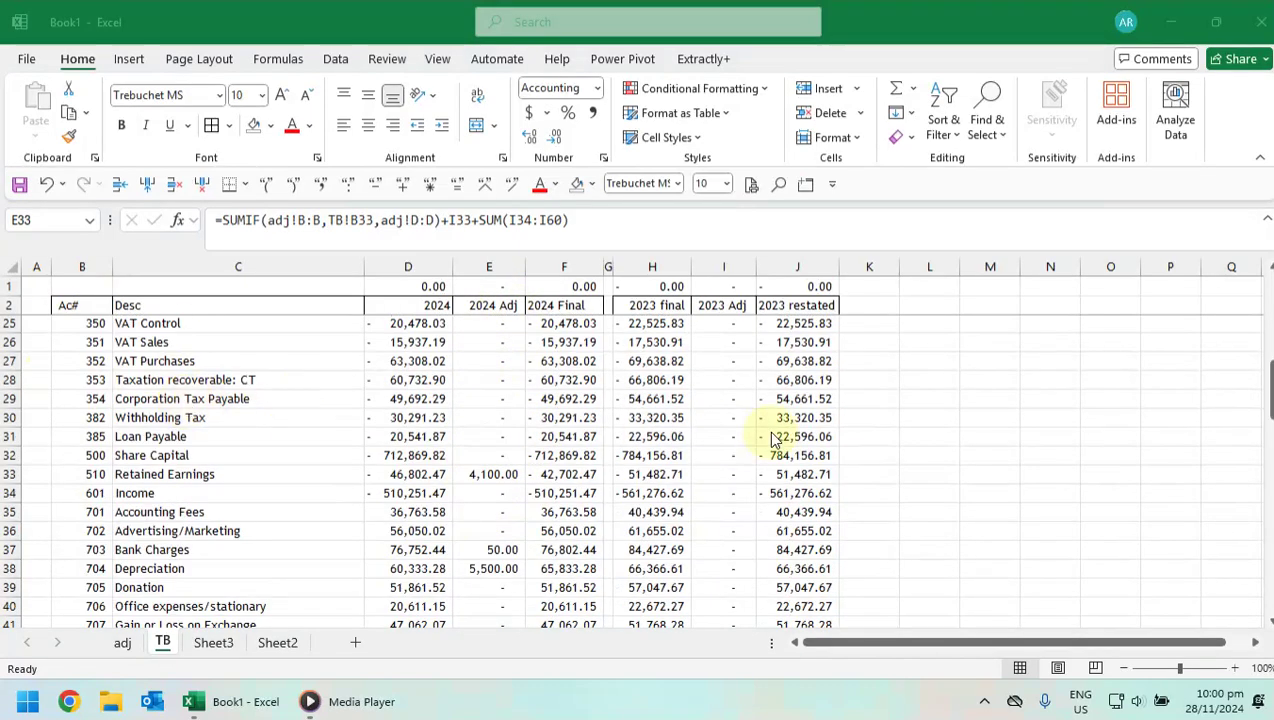
{"action": "scroll", "coordinate": [838, 487], "scroll_direction": "down", "scroll_amount": 5}
{"action": "scroll", "coordinate": [838, 487], "scroll_direction": "down", "scroll_amount": 2}
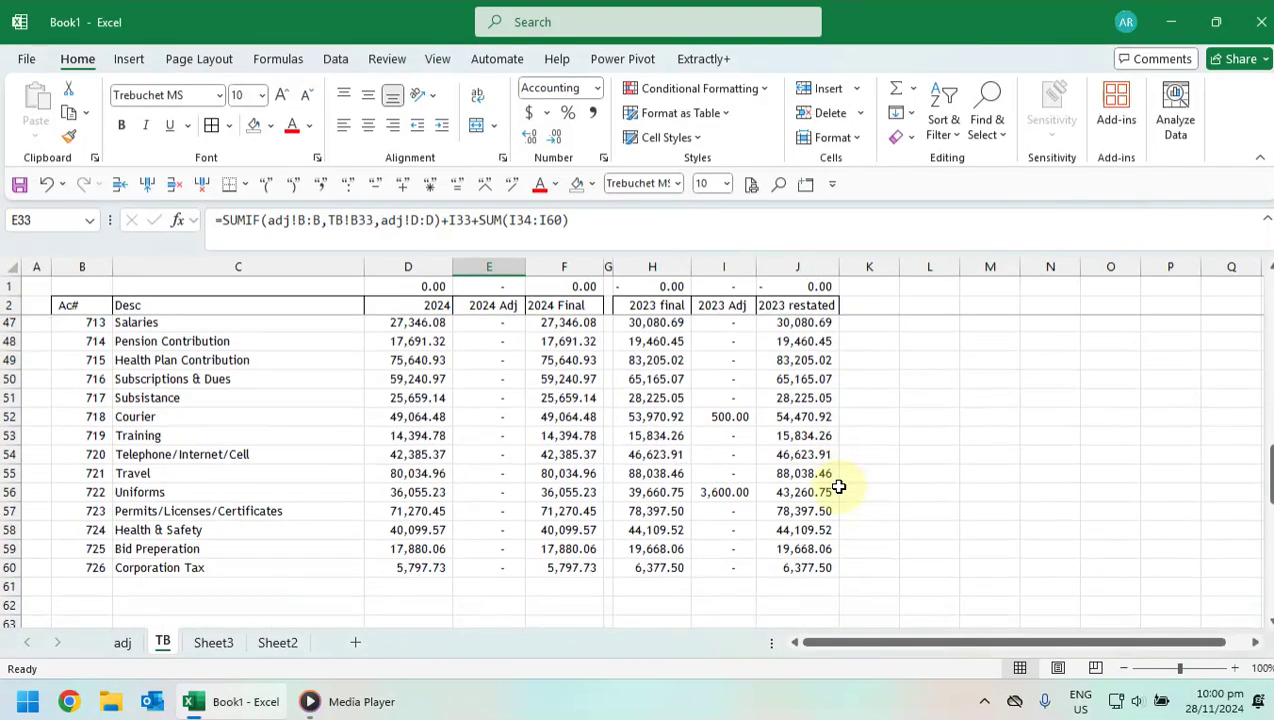
{"action": "left_click", "coordinate": [728, 416]}
{"action": "left_click", "coordinate": [750, 488]}
{"action": "scroll", "coordinate": [760, 480], "scroll_direction": "up", "scroll_amount": 5}
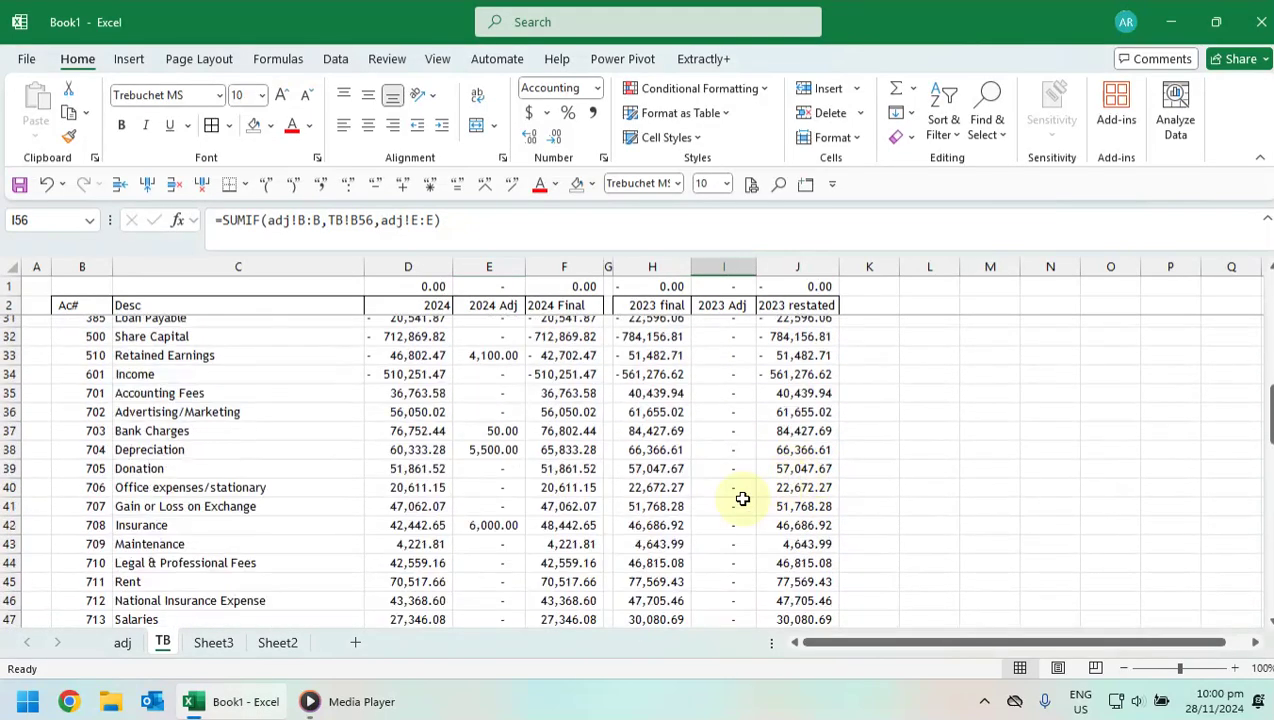
{"action": "left_click", "coordinate": [494, 358]}
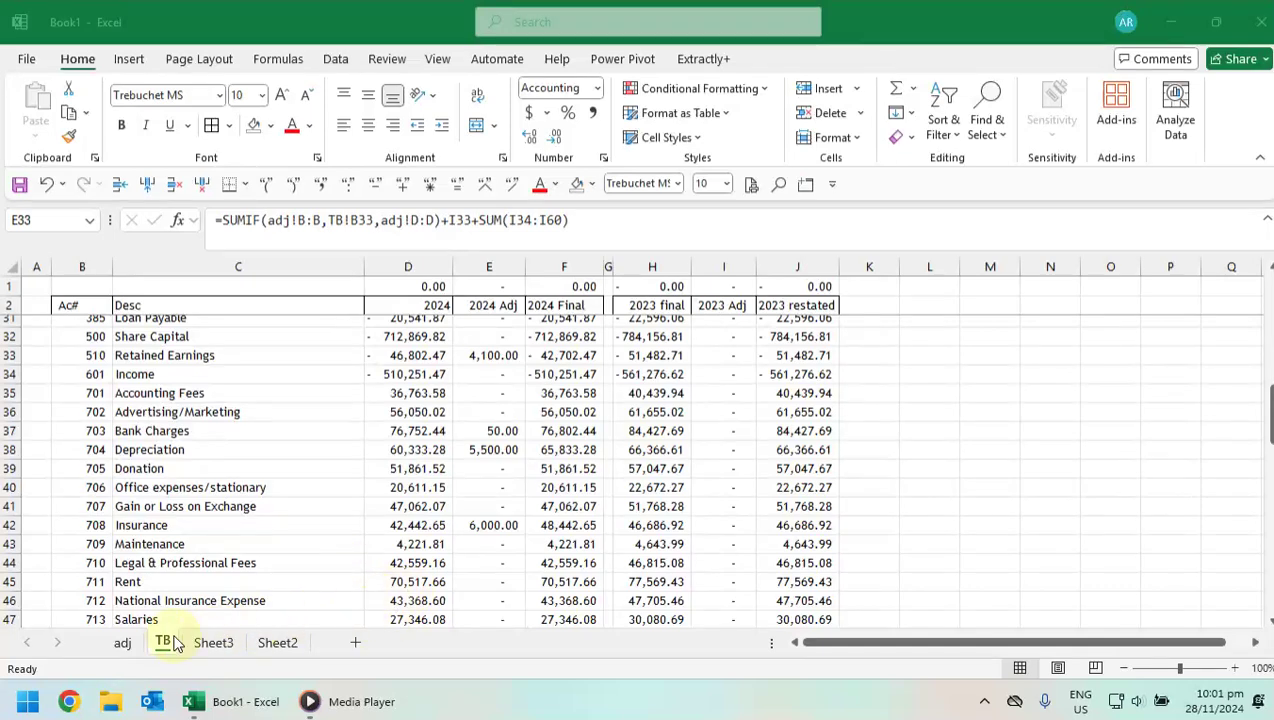
- On the adj sheet, apply the comma number style to the journal amounts in D4:E24
{"action": "left_click", "coordinate": [123, 642]}
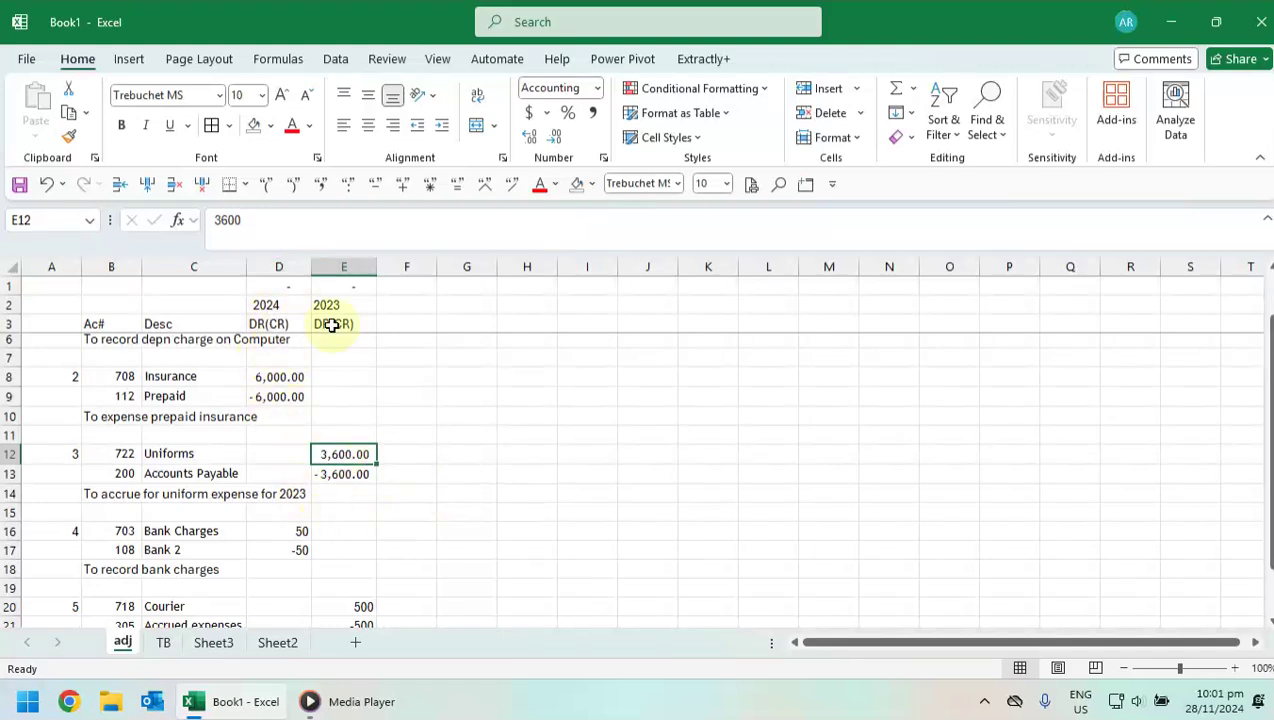
{"action": "scroll", "coordinate": [534, 437], "scroll_direction": "up", "scroll_amount": 1}
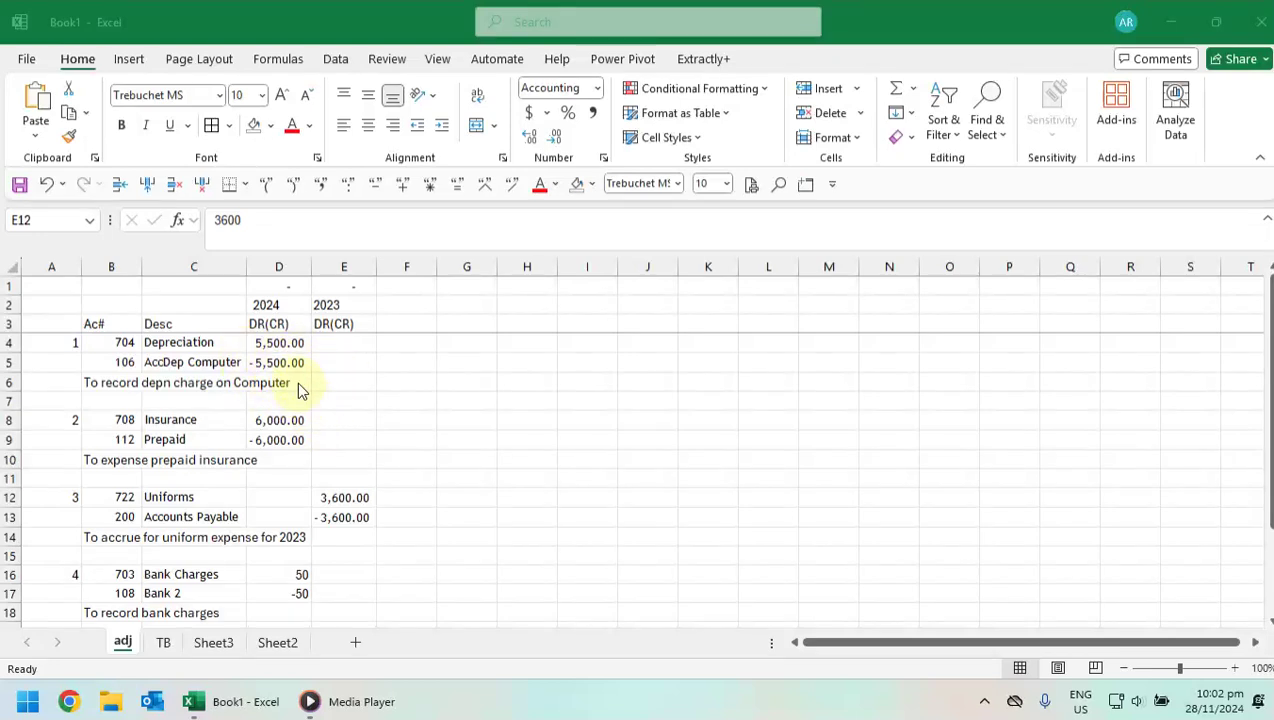
{"action": "left_click", "coordinate": [278, 345]}
{"action": "left_click_drag", "start_coordinate": [281, 382], "coordinate": [358, 512]}
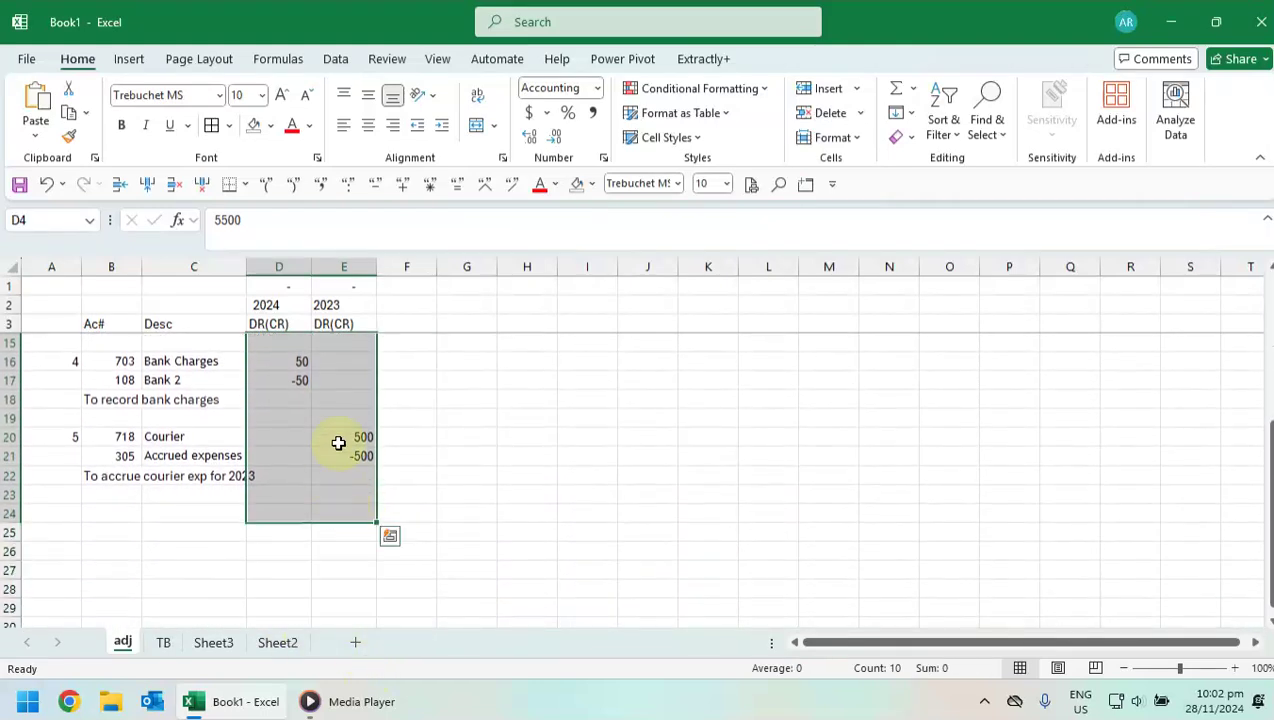
{"action": "left_click", "coordinate": [592, 114]}
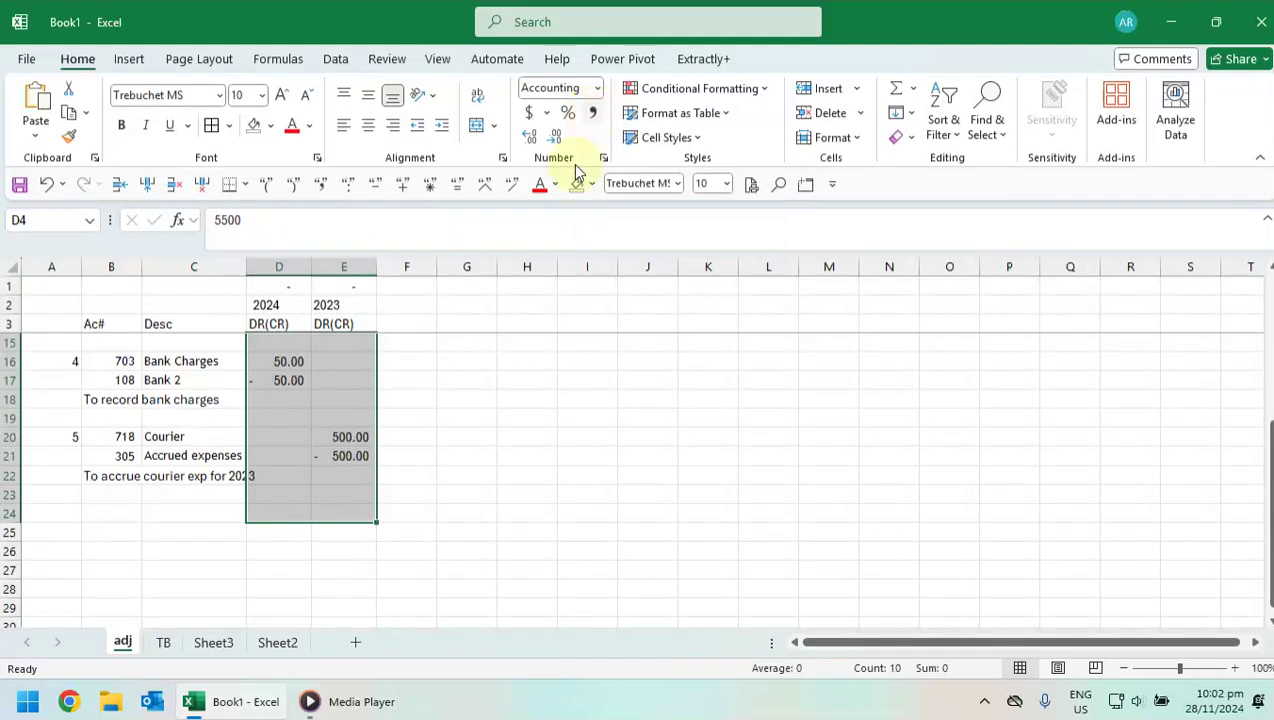
{"action": "scroll", "coordinate": [443, 481], "scroll_direction": "up", "scroll_amount": 4}
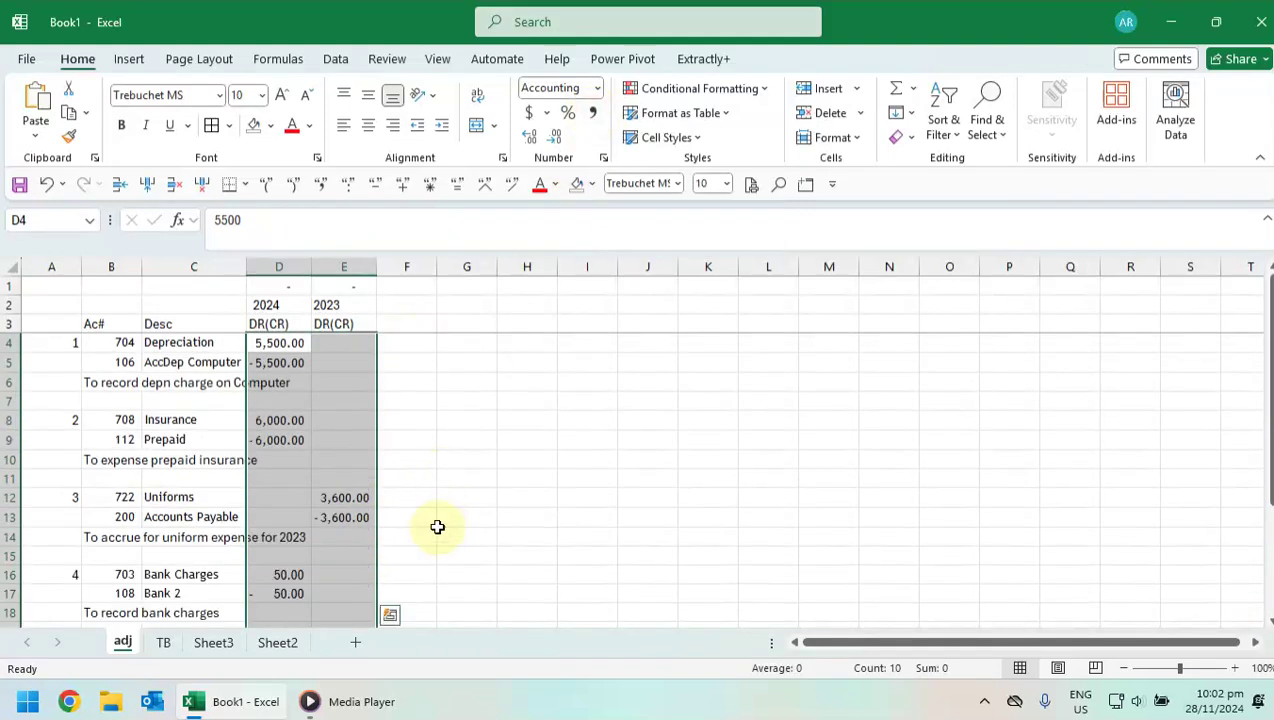
{"action": "left_click", "coordinate": [701, 406]}
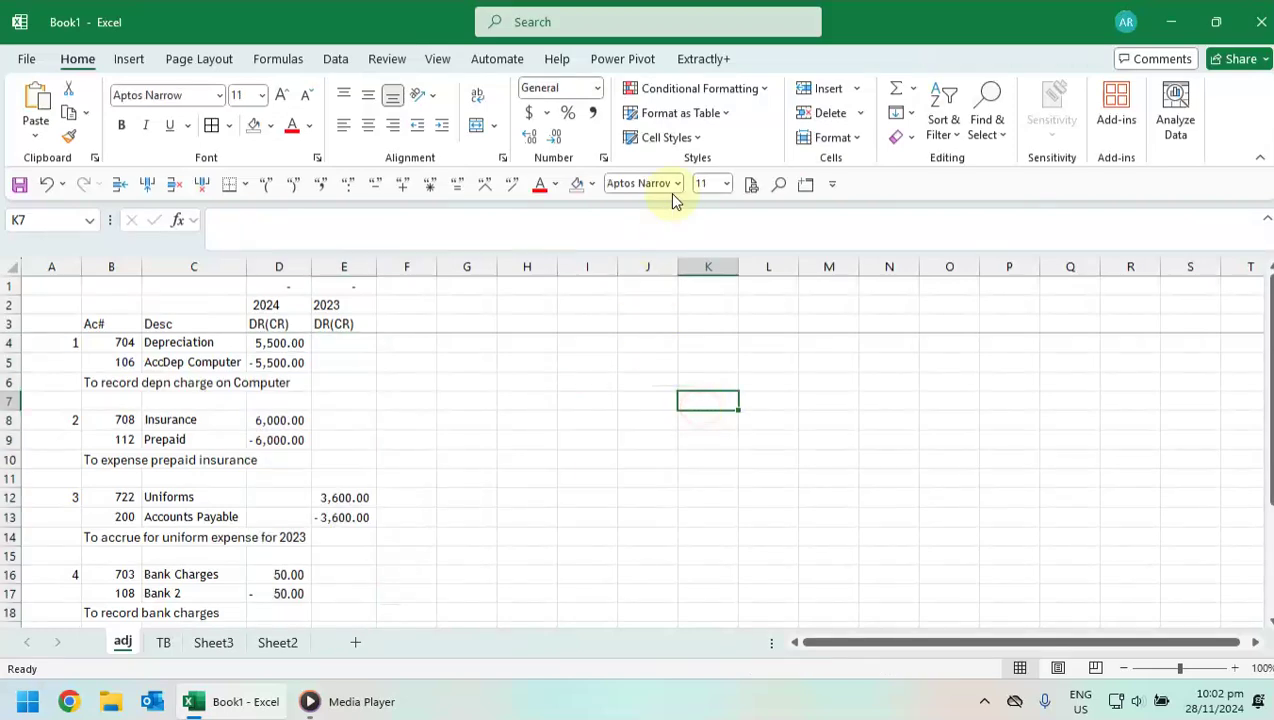
- Modify the Comma cell style to use the custom number format _(* #,##0.00_);_(* (#,##0.00);_(* "-"??_);_(@_)
{"action": "left_click", "coordinate": [668, 138]}
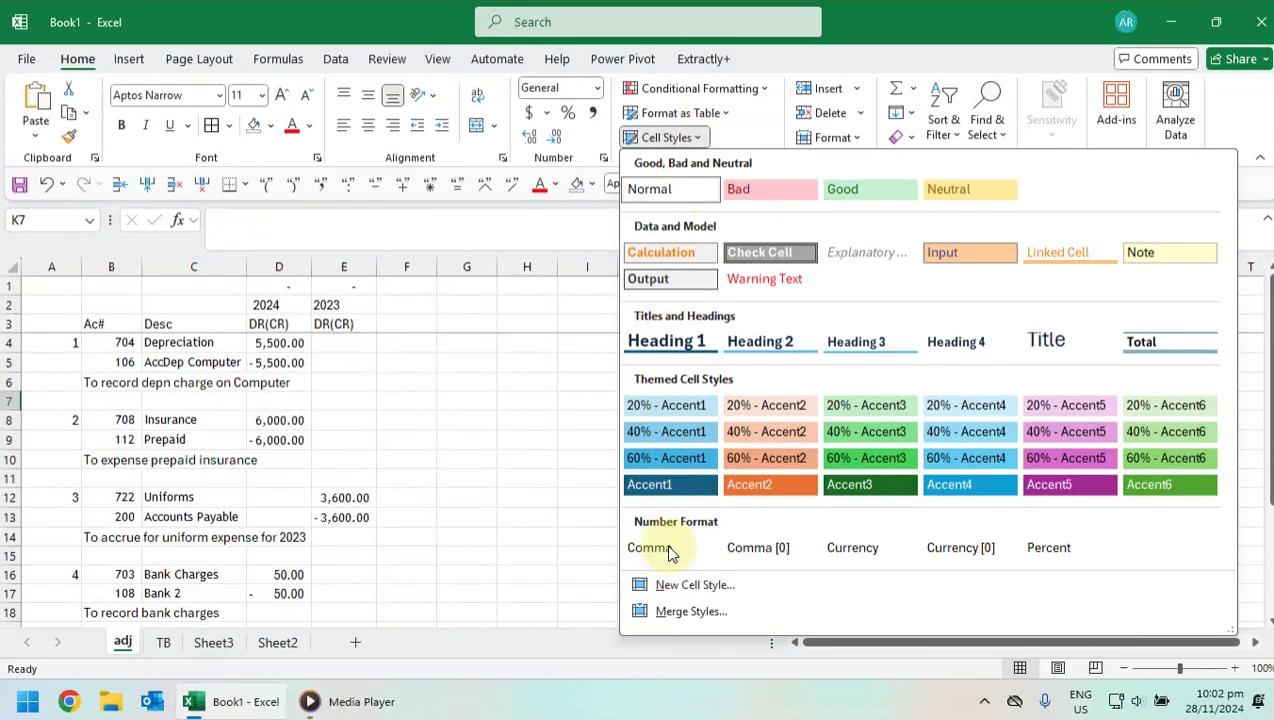
{"action": "right_click", "coordinate": [665, 549]}
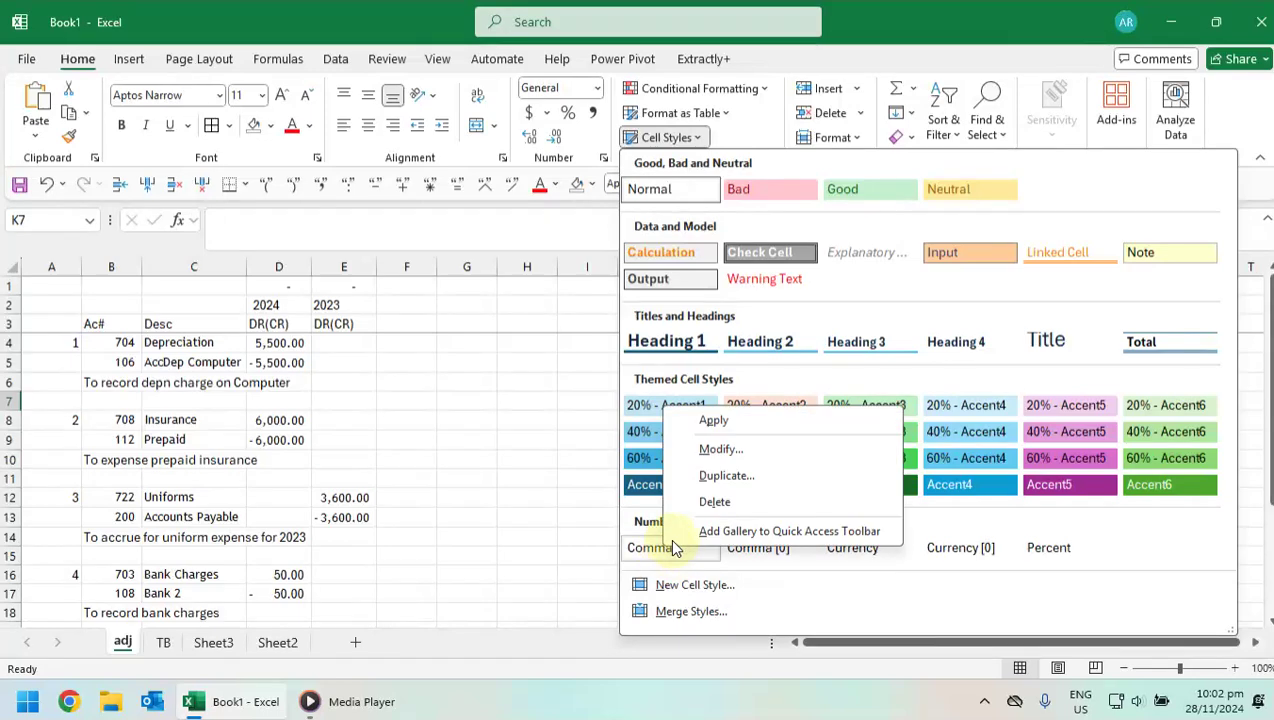
{"action": "left_click", "coordinate": [722, 450]}
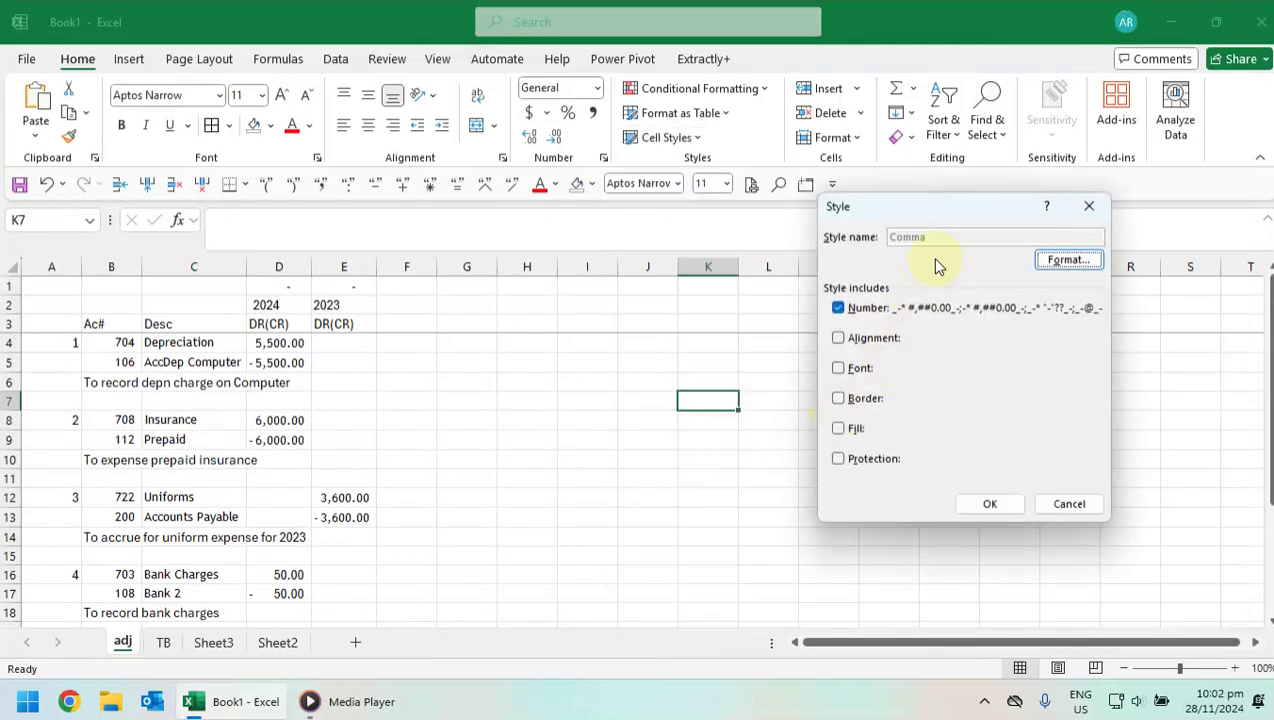
{"action": "left_click", "coordinate": [1059, 261]}
{"action": "left_click", "coordinate": [785, 353]}
{"action": "left_click_drag", "start_coordinate": [1089, 277], "coordinate": [857, 275]}
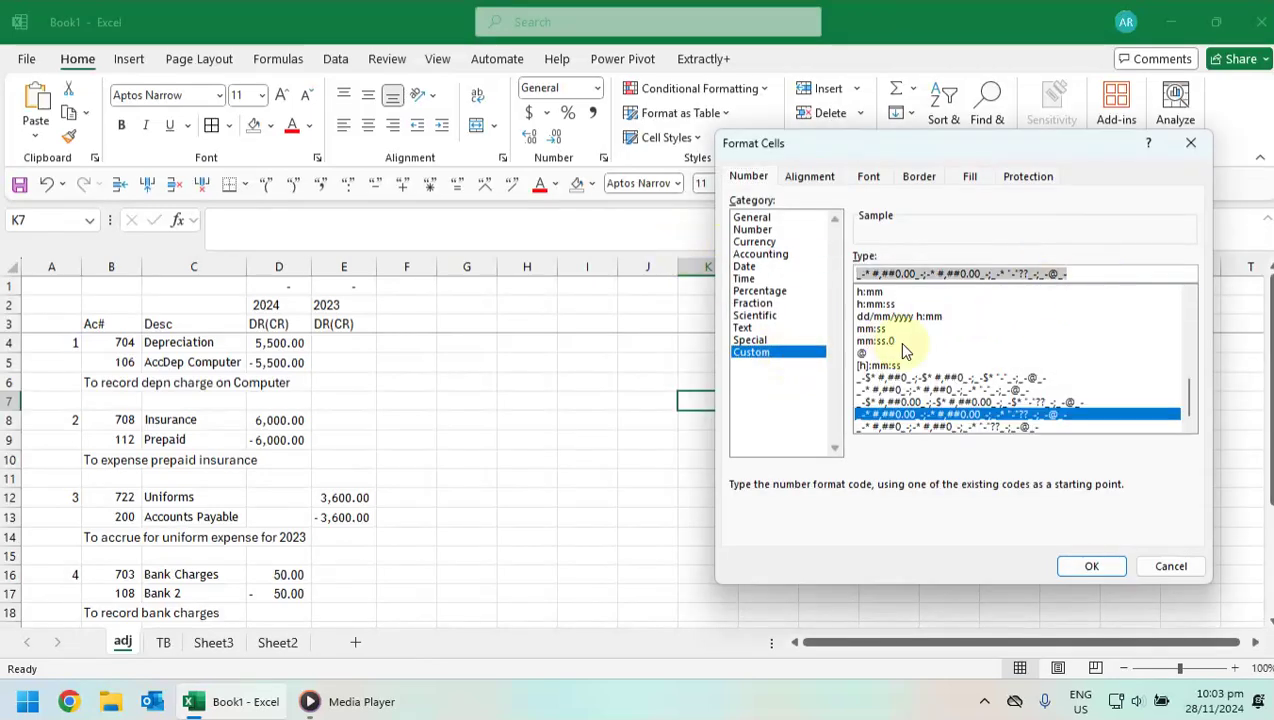
{"action": "type", "text": "_(* #,##0.00_);_(* (#,##0.00);_(* \"-\"??_);_(@_)"}
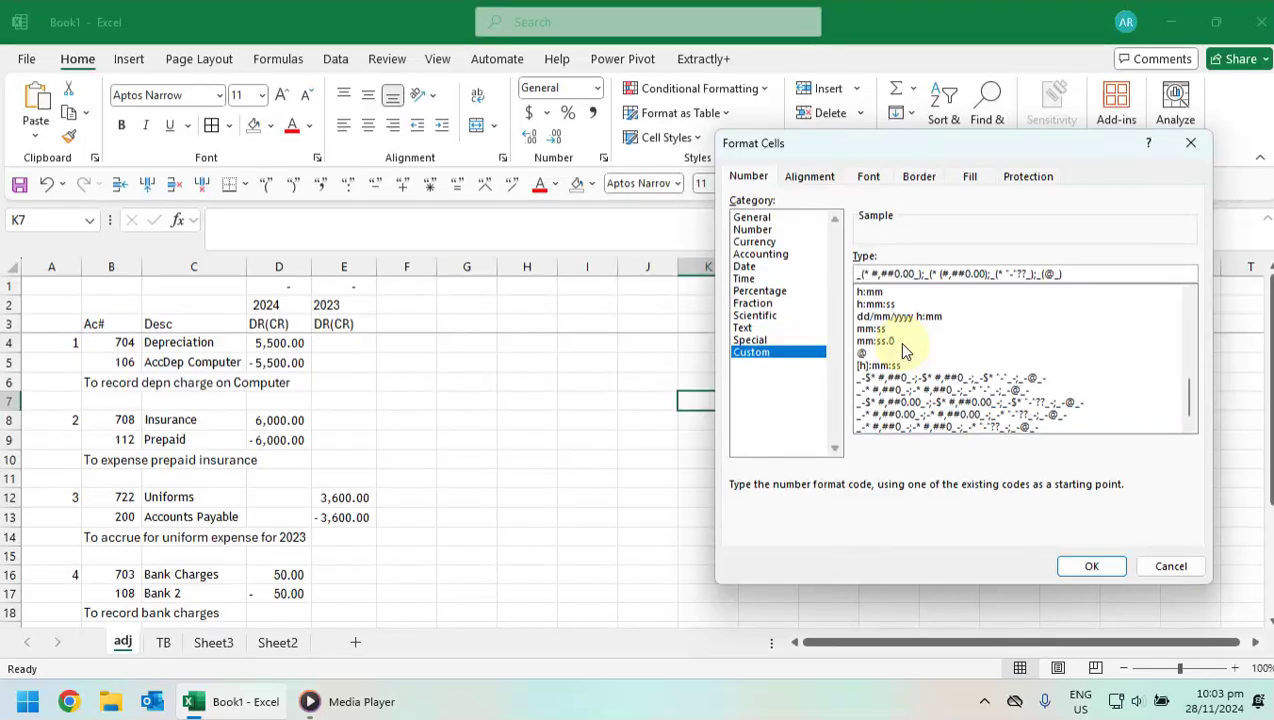
{"action": "left_click", "coordinate": [1081, 571]}
{"action": "left_click", "coordinate": [1006, 509]}
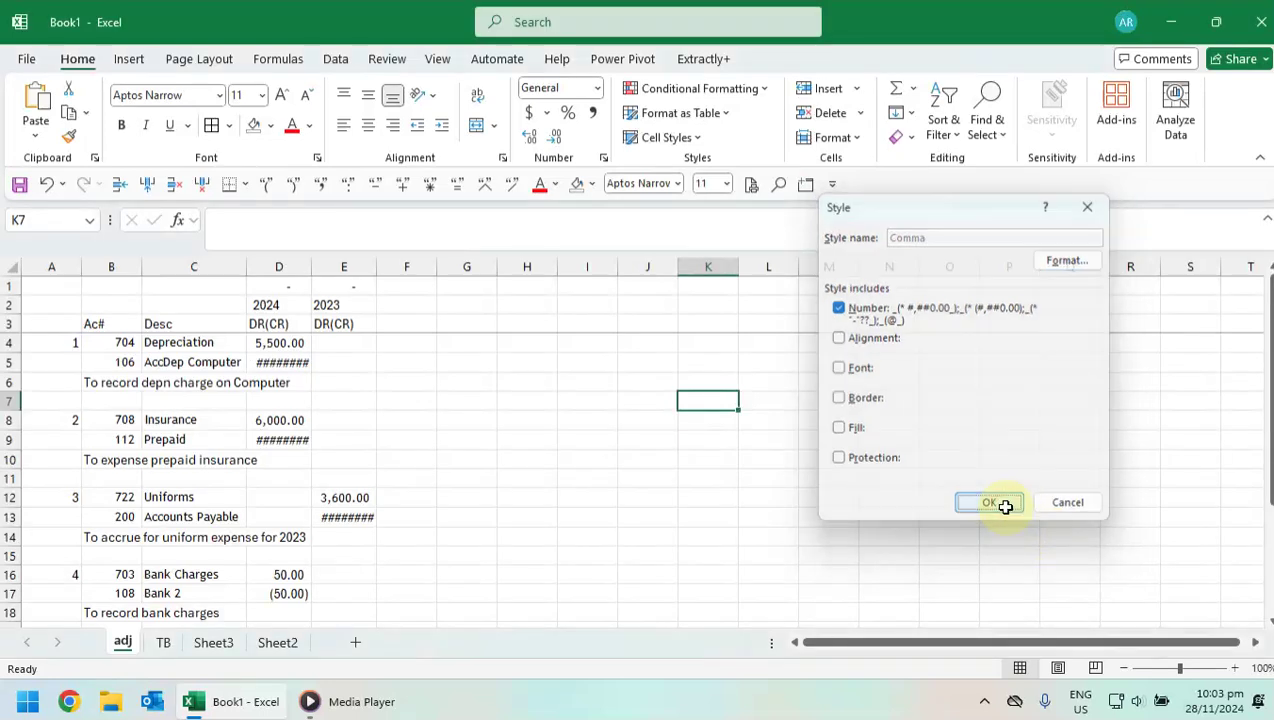
- Fit the widths of the 2024 and 2023 amount columns D and E on the adj sheet to their contents
{"action": "left_click", "coordinate": [287, 457]}
{"action": "left_click", "coordinate": [281, 268]}
{"action": "left_click", "coordinate": [334, 272], "text": "shift"}
{"action": "double_click", "coordinate": [313, 274]}
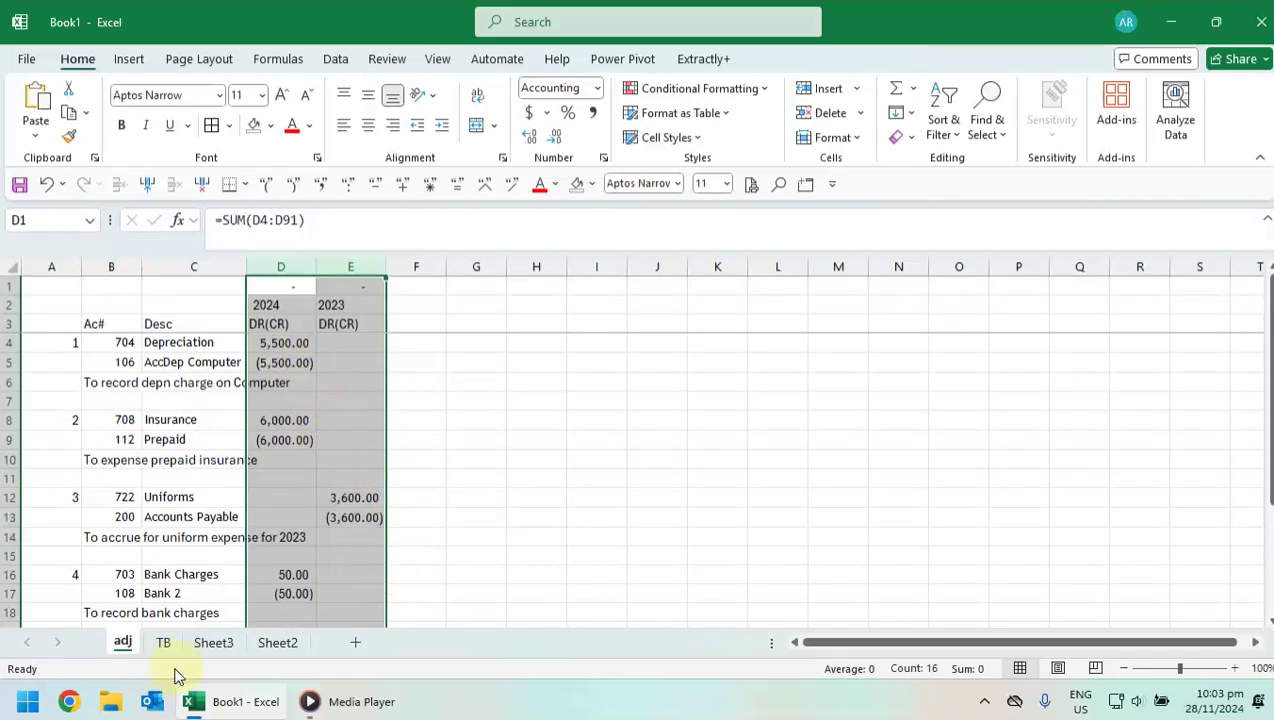
- On the TB sheet, apply the modified comma style to all balances and adjustments in D3:J60
{"action": "left_click", "coordinate": [163, 648]}
{"action": "left_click", "coordinate": [432, 527]}
{"action": "scroll", "coordinate": [495, 484], "scroll_direction": "up", "scroll_amount": 12}
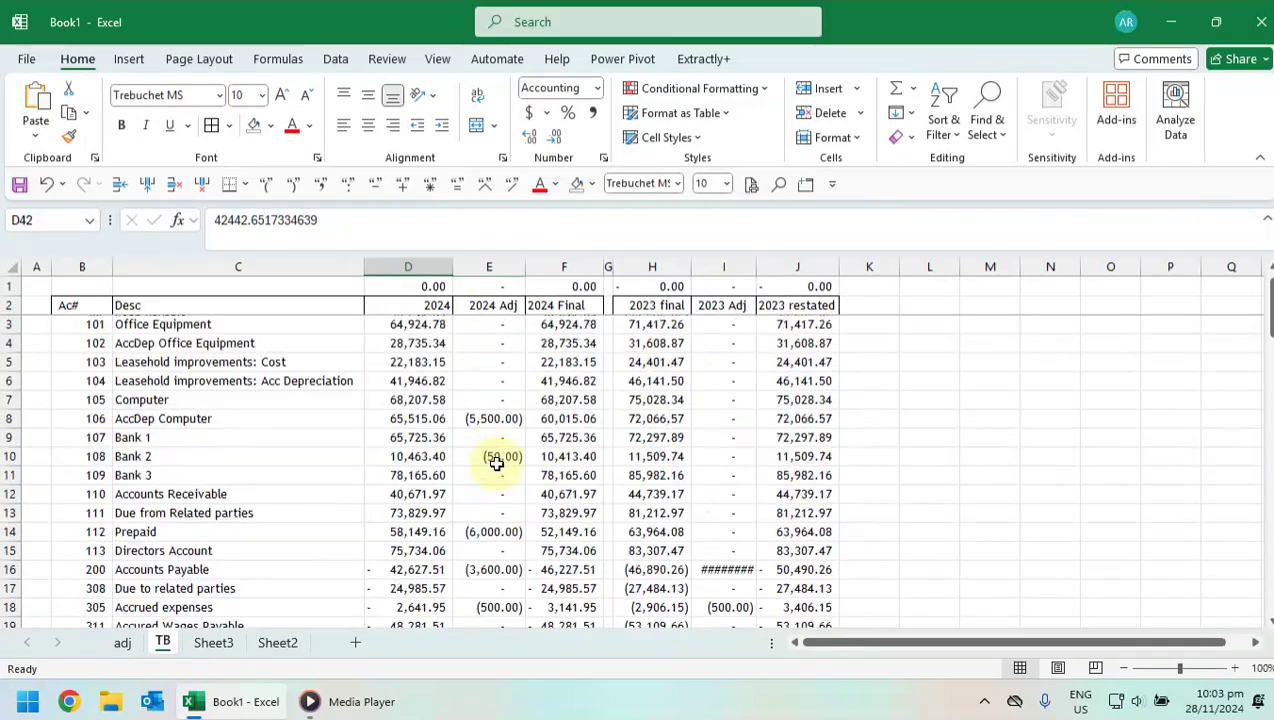
{"action": "left_click_drag", "start_coordinate": [415, 324], "coordinate": [831, 711]}
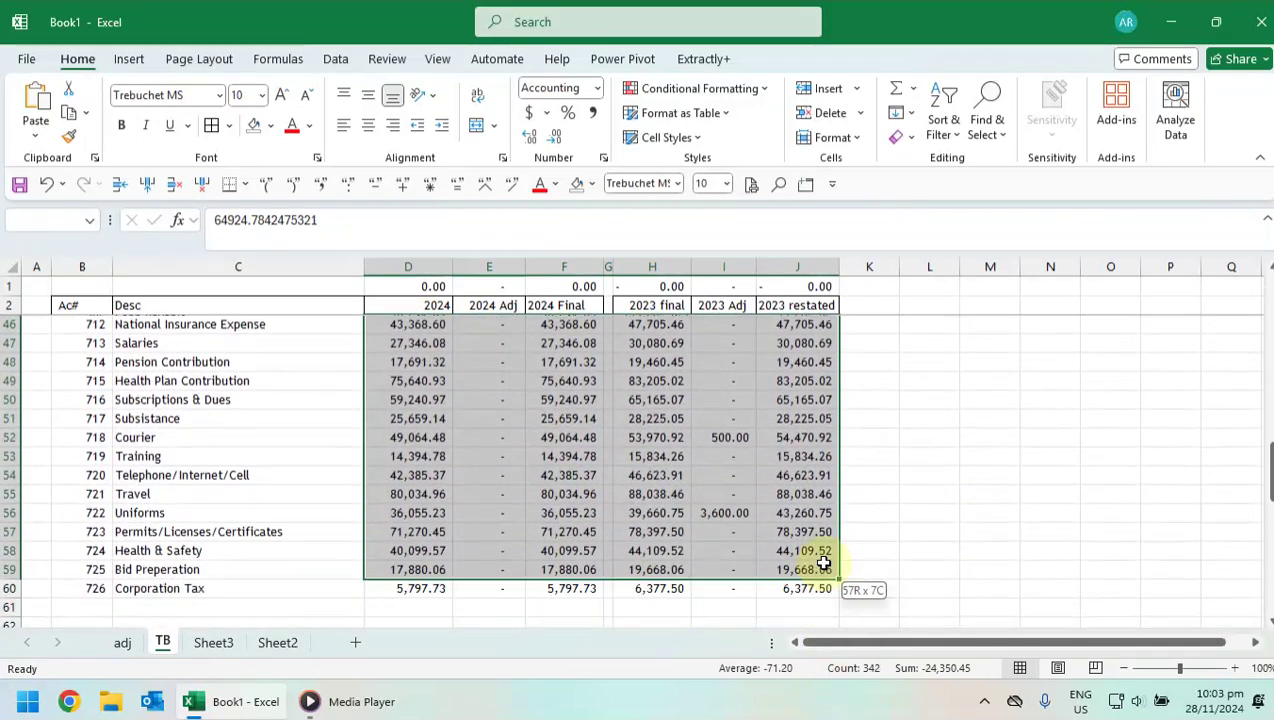
{"action": "left_click_drag", "start_coordinate": [822, 565], "coordinate": [820, 605]}
{"action": "left_click", "coordinate": [592, 112]}
{"action": "scroll", "coordinate": [760, 410], "scroll_direction": "up", "scroll_amount": 14}
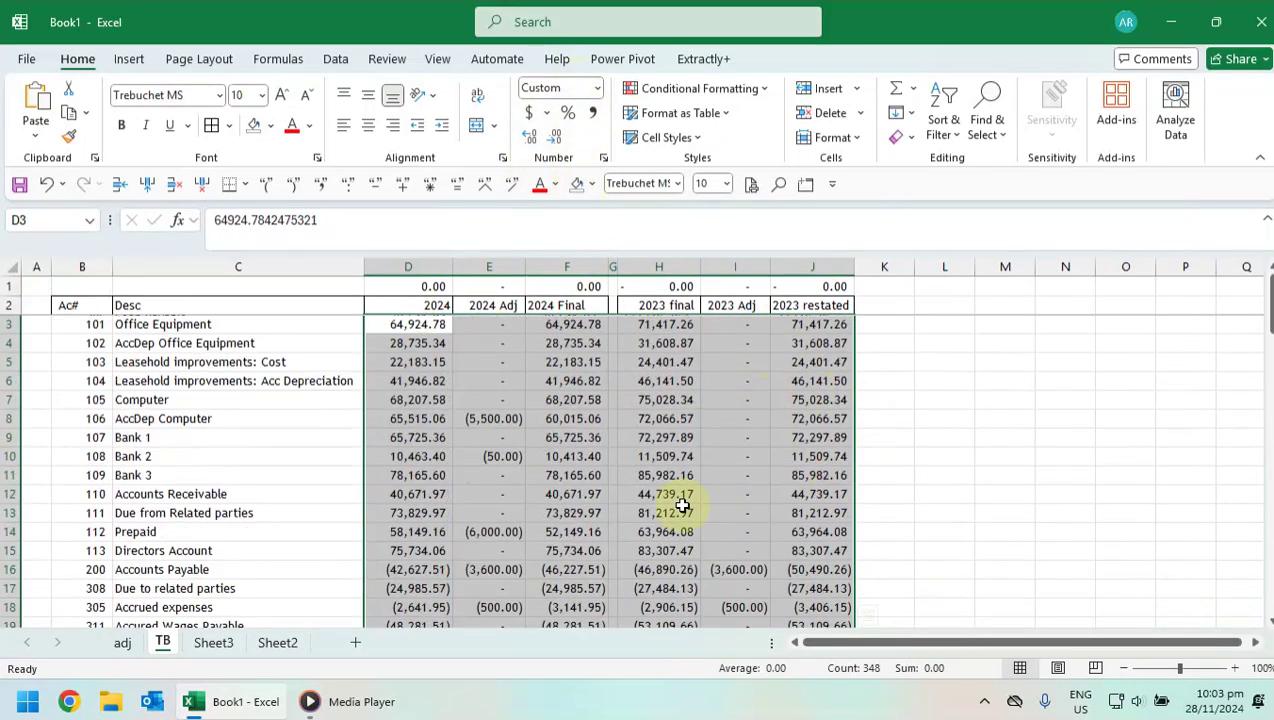
- Reduce the TB amounts in D3:J60 to zero decimal places
{"action": "left_click", "coordinate": [557, 137]}
{"action": "left_click", "coordinate": [557, 137]}
{"action": "left_click", "coordinate": [548, 437]}
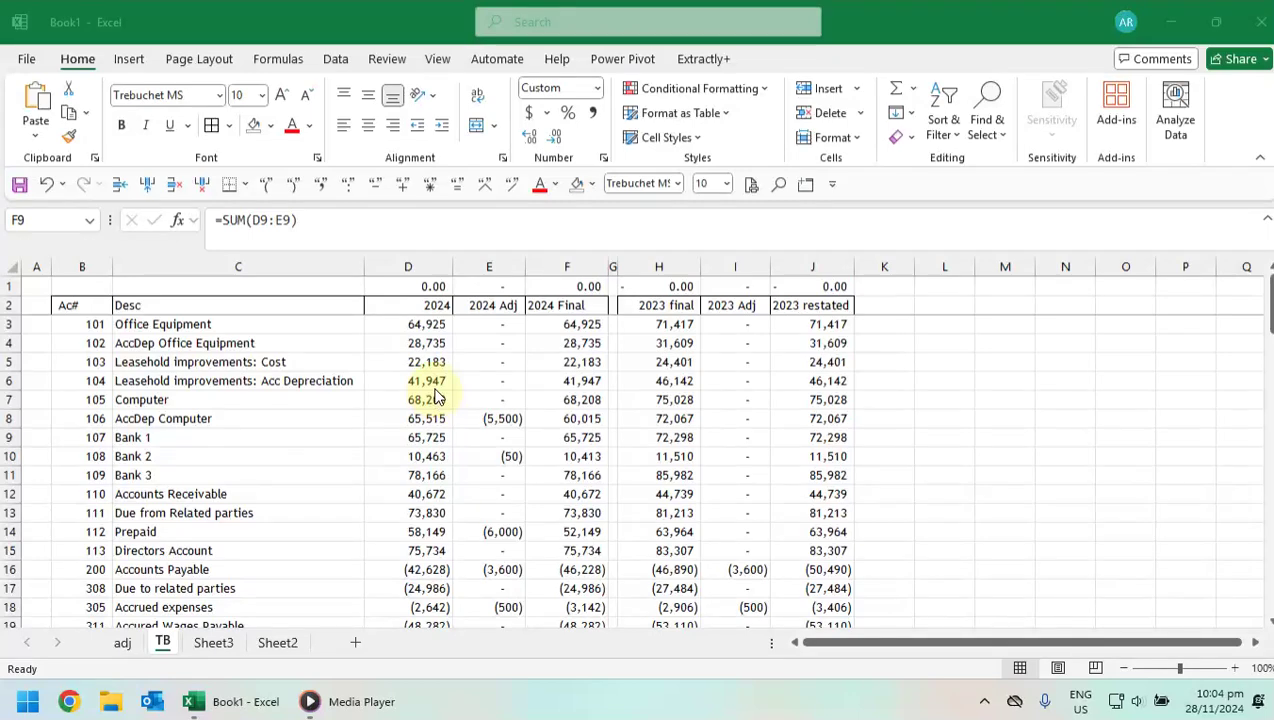
- Extend the 2024 check total in TB cell D1 to include the header row, as =SUM(D2:D60)
{"action": "left_click_drag", "start_coordinate": [425, 306], "coordinate": [340, 306]}
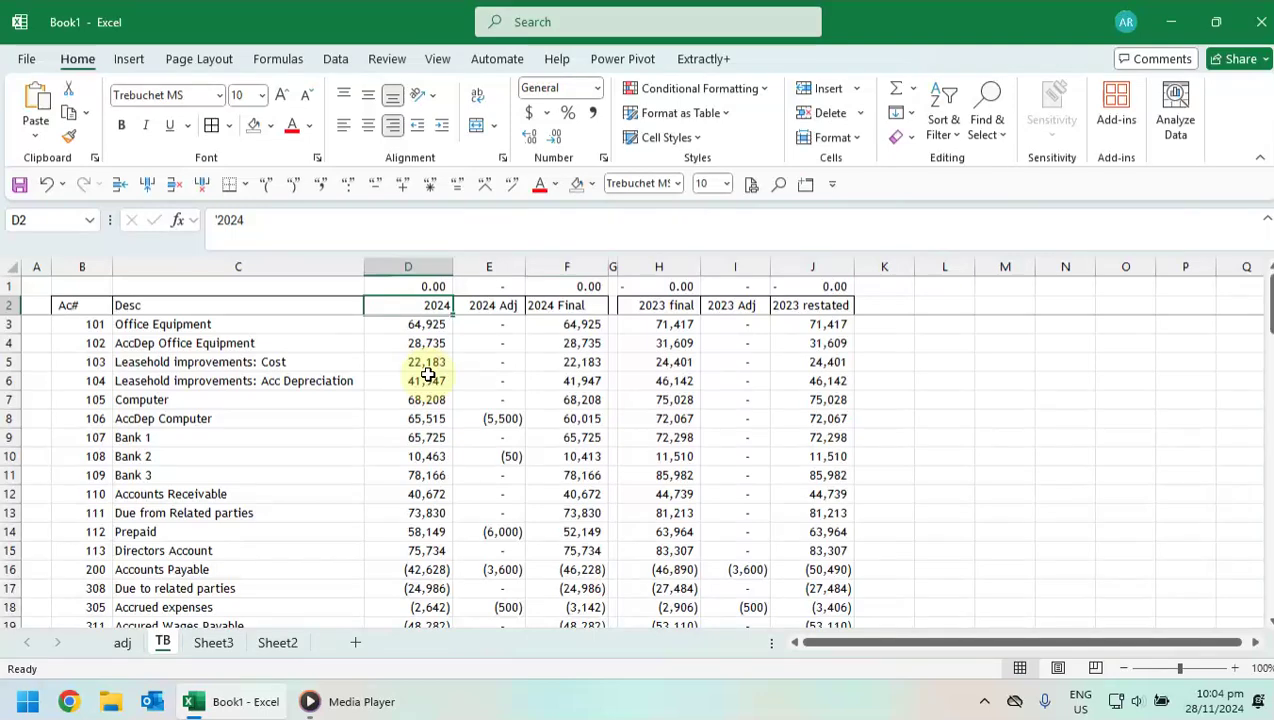
{"action": "left_click", "coordinate": [408, 286]}
{"action": "left_click", "coordinate": [310, 221]}
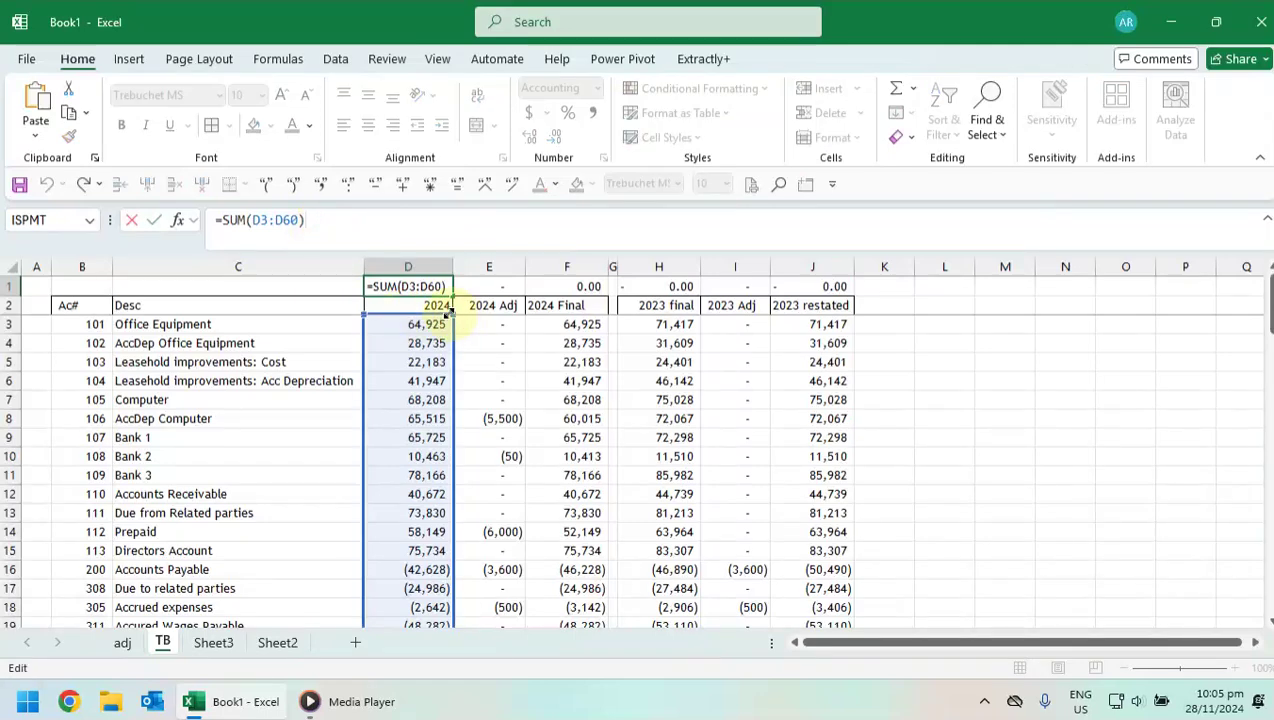
{"action": "left_click_drag", "start_coordinate": [451, 314], "coordinate": [440, 302]}
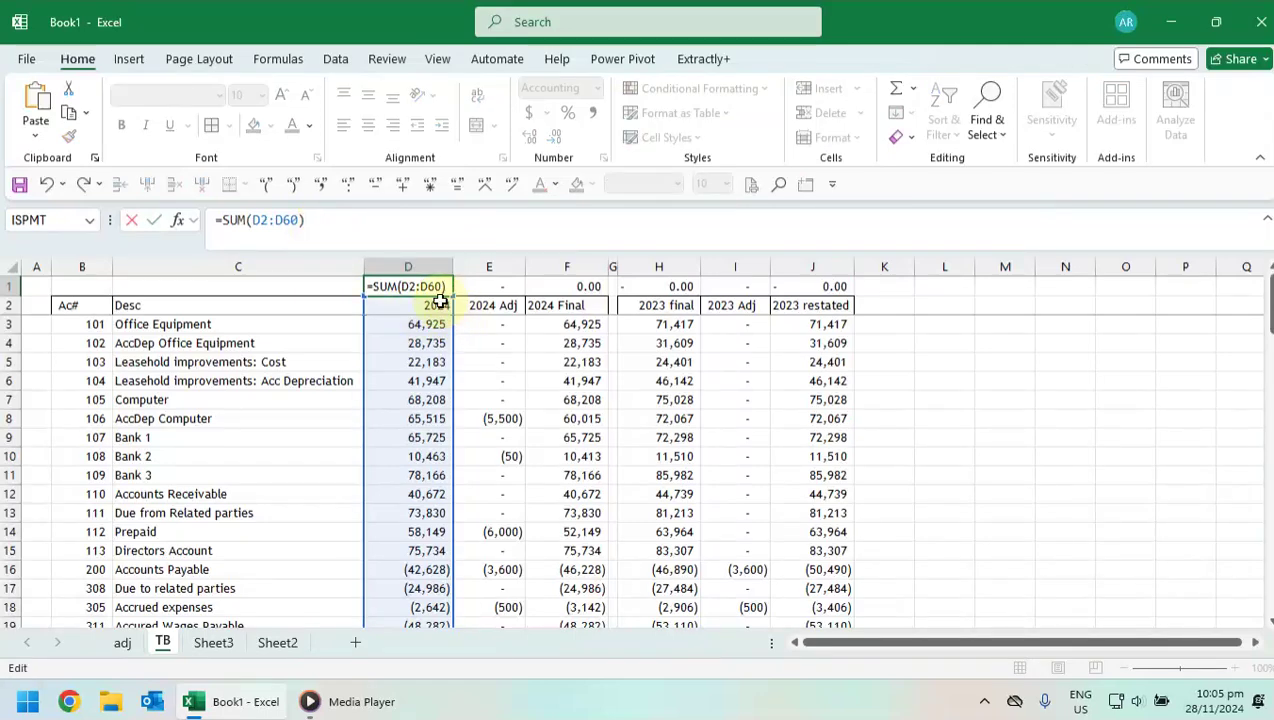
{"action": "key", "text": "Return"}
{"action": "left_click", "coordinate": [379, 286]}
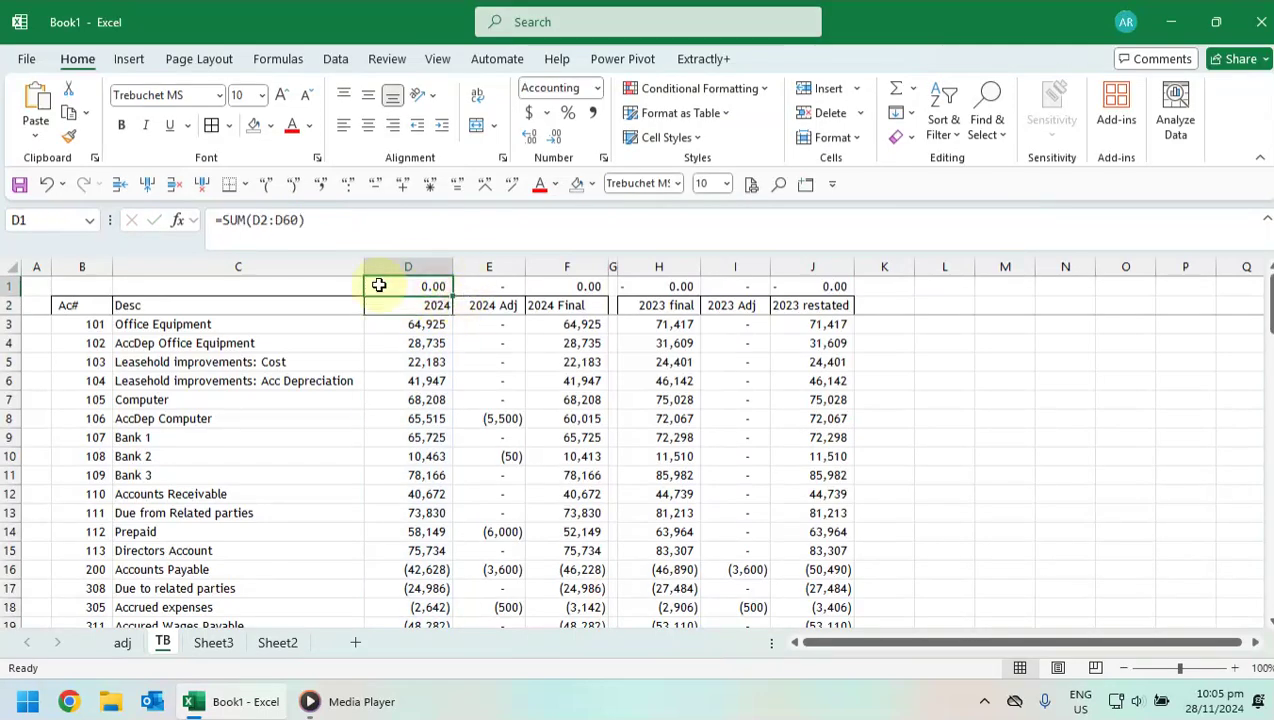
- Inspect how the 2024 header is entered in D2 on the TB and adj sheets, and the adj sheet's D1 total formula
{"action": "left_click", "coordinate": [433, 303]}
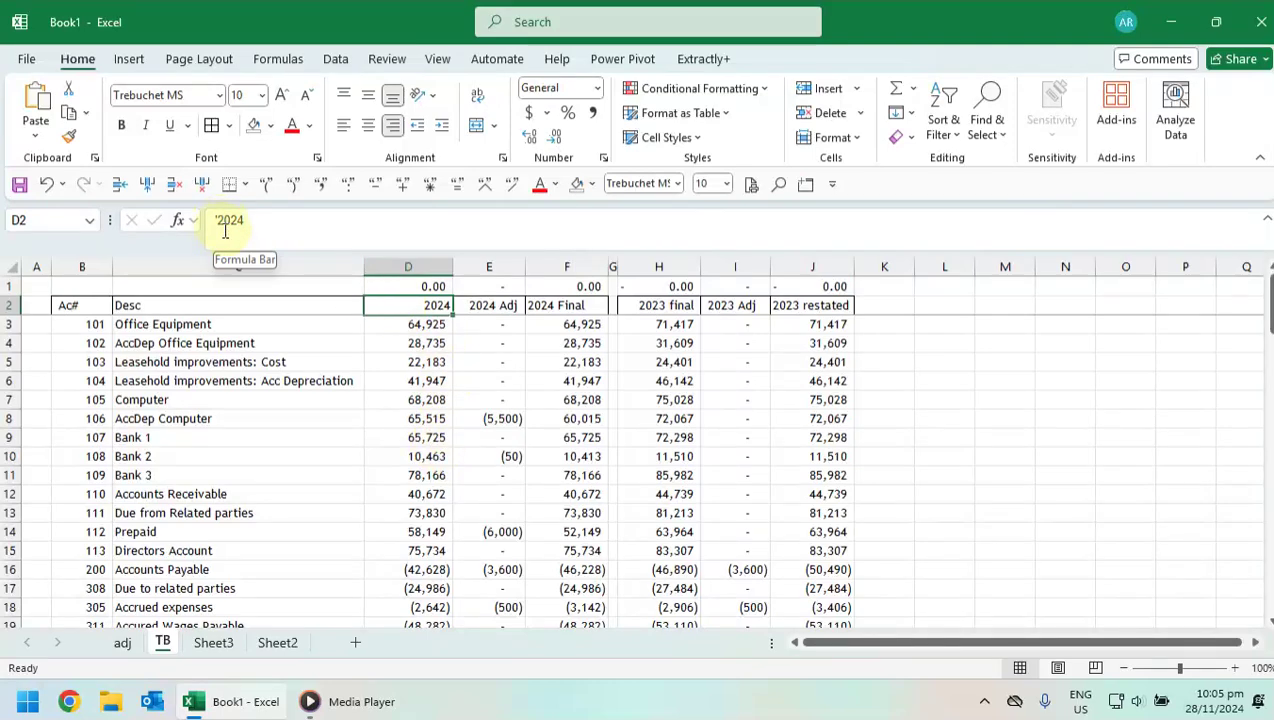
{"action": "left_click", "coordinate": [117, 646]}
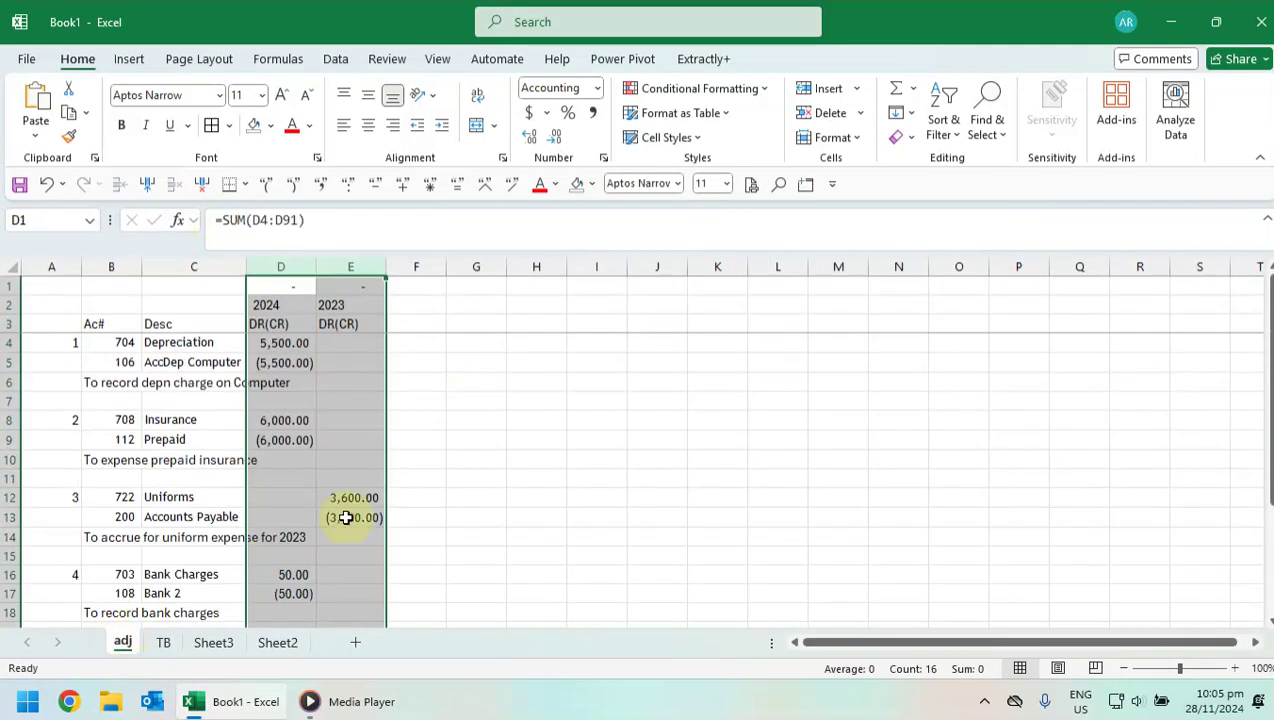
{"action": "left_click", "coordinate": [405, 440]}
{"action": "left_click", "coordinate": [262, 308]}
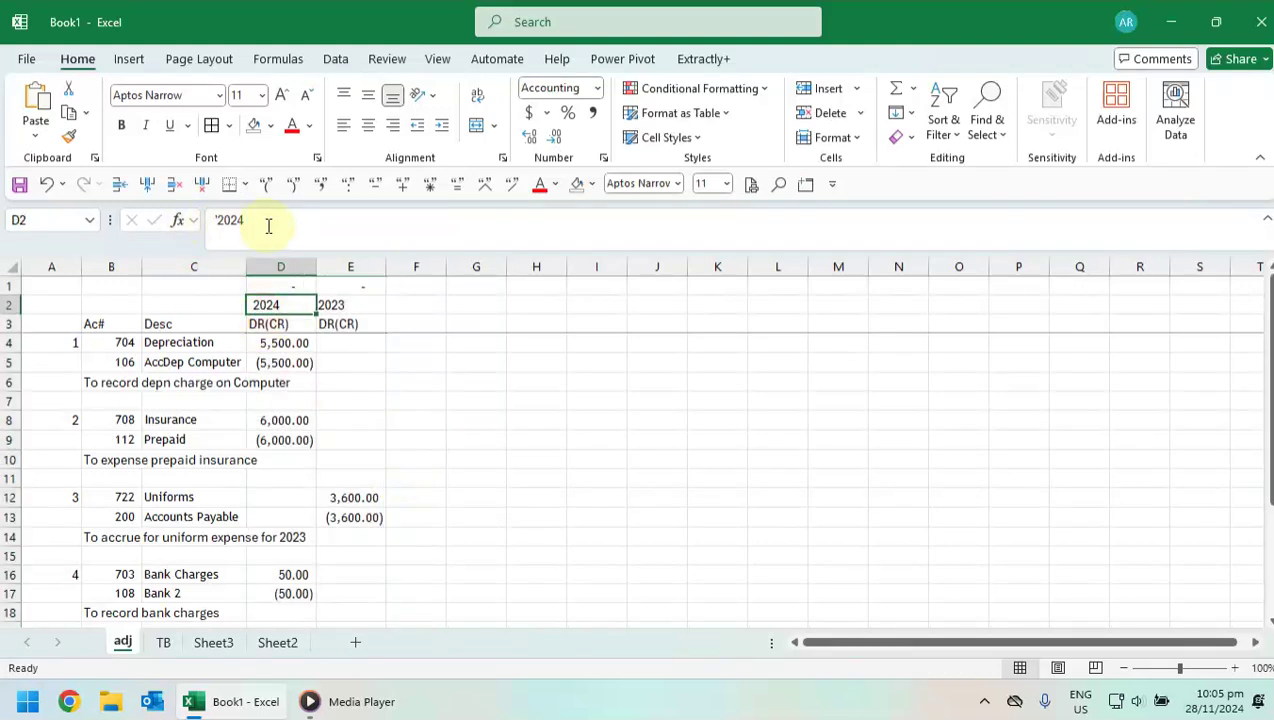
{"action": "left_click", "coordinate": [328, 364]}
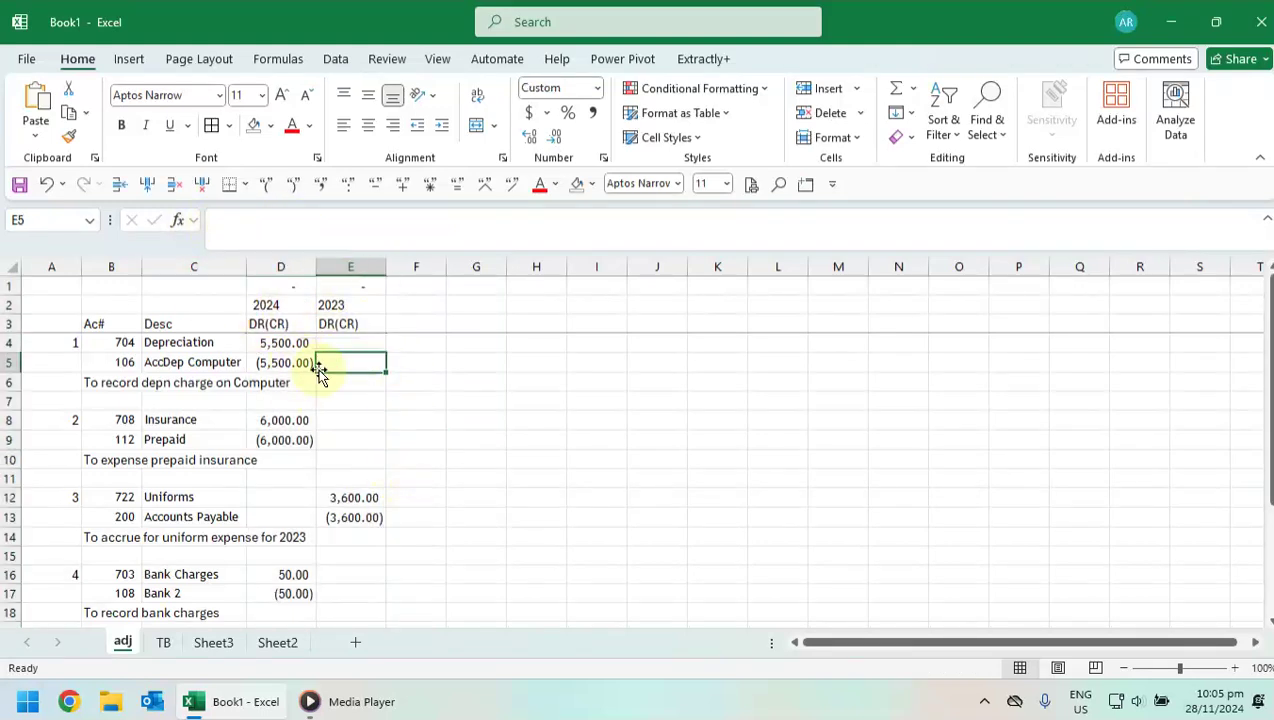
{"action": "left_click", "coordinate": [287, 287]}
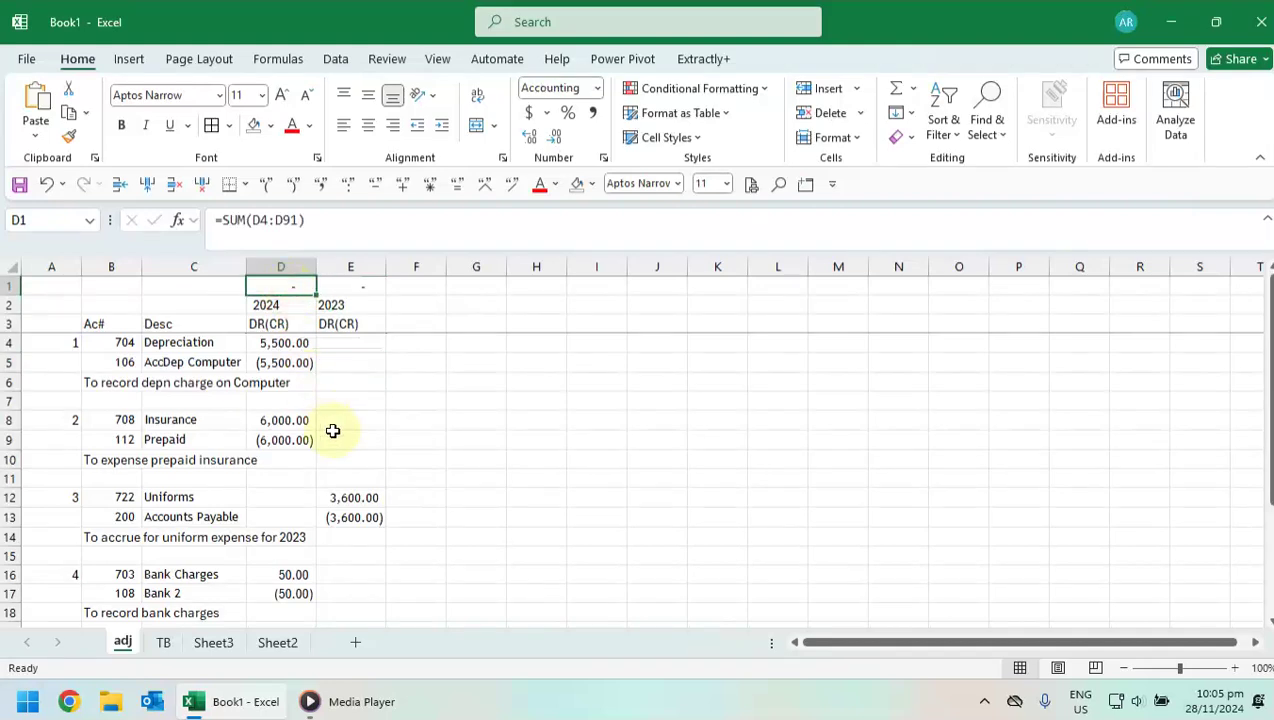
{"action": "left_click", "coordinate": [281, 517]}
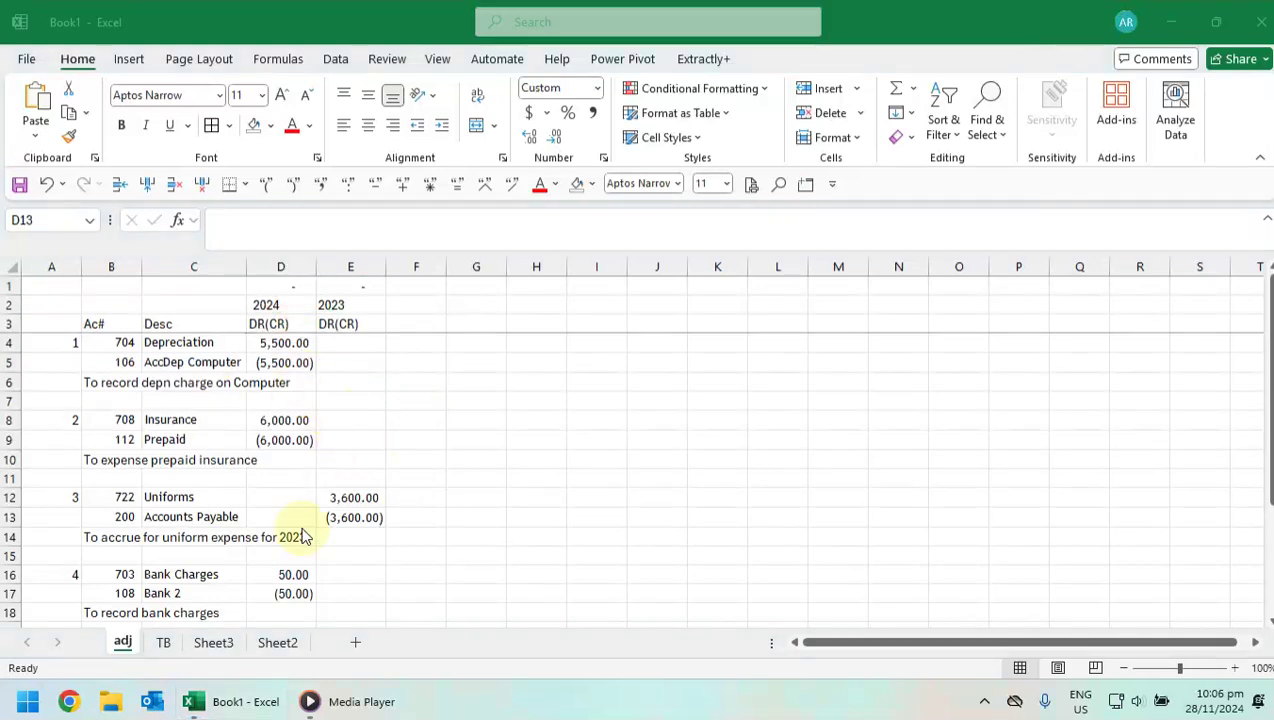
- Return to the TB sheet and review the 2023 final, 2023 Adj and 2023 restated columns
{"action": "left_click", "coordinate": [160, 643]}
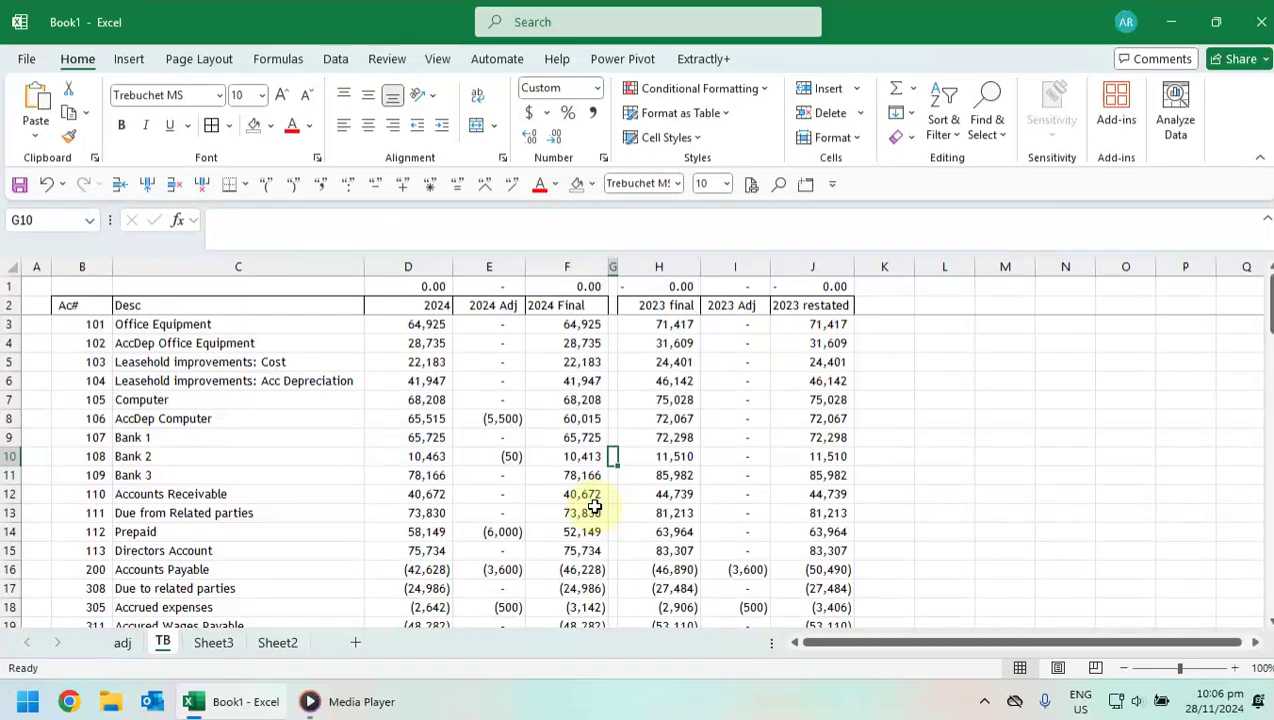
{"action": "left_click_drag", "start_coordinate": [663, 307], "coordinate": [815, 494]}
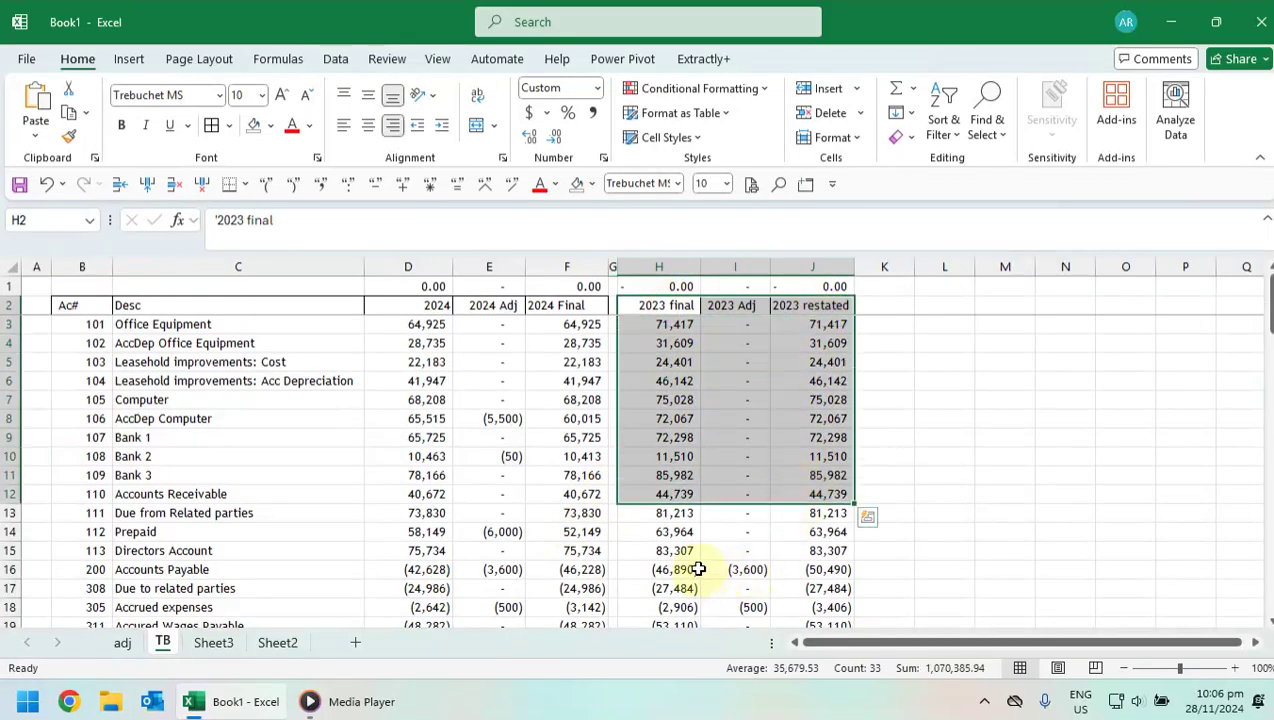